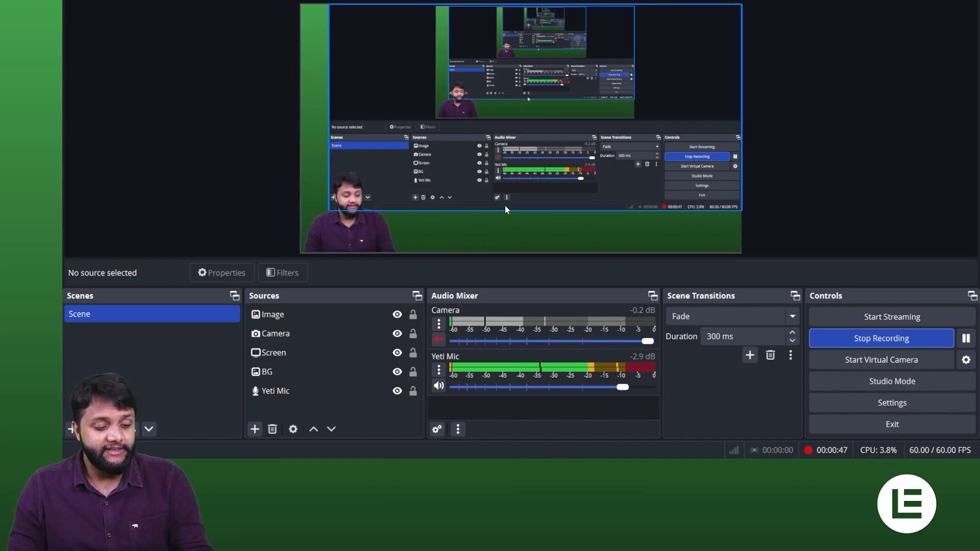
Switch to the browser with the stock market e-book page in the page builder and check the NEET Online Coaching School page list
key("alt+Tab")
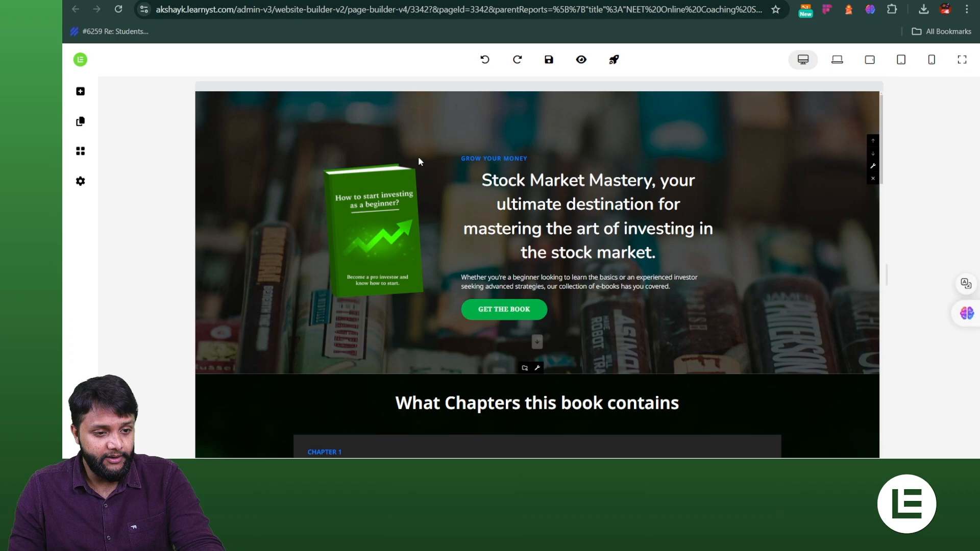
key("alt+Tab")
key("alt+Tab")
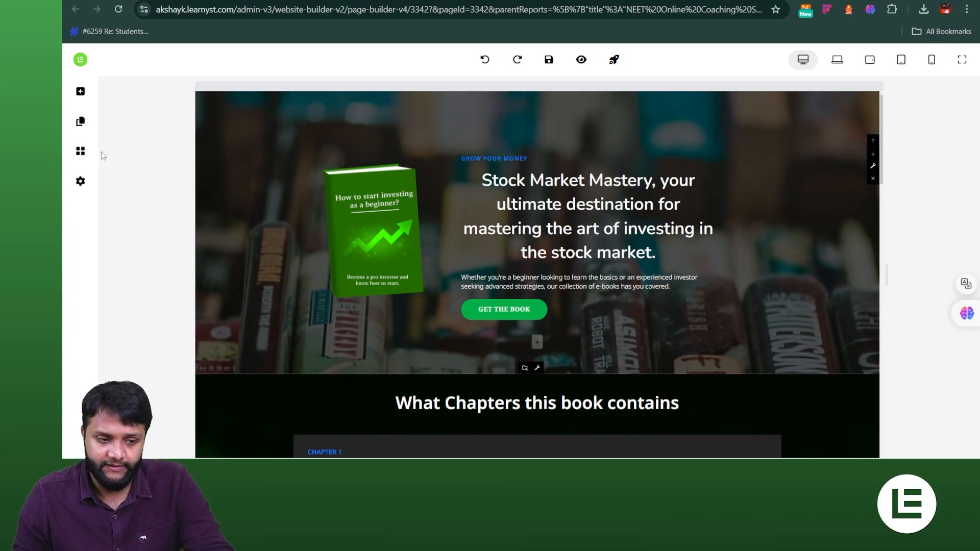
left_click(233, 0)
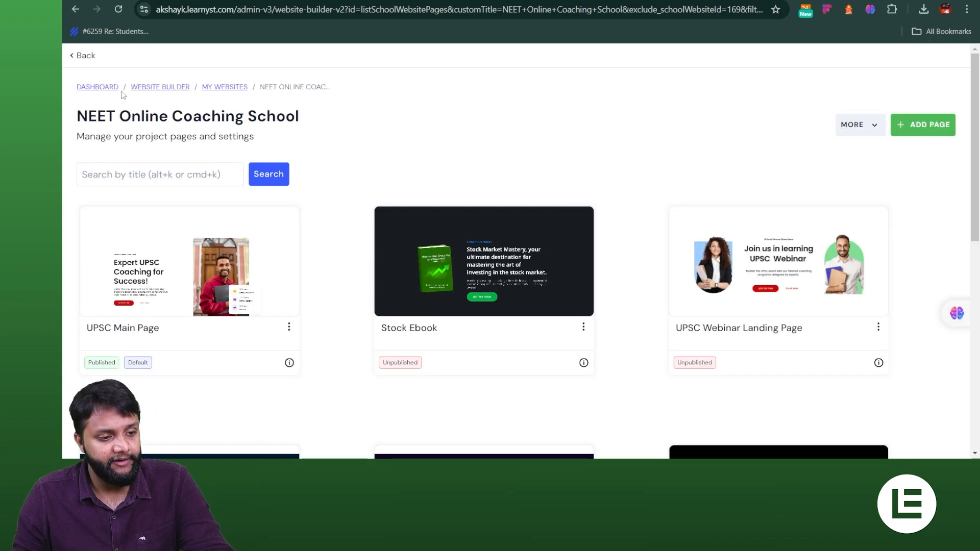
left_click(105, 88)
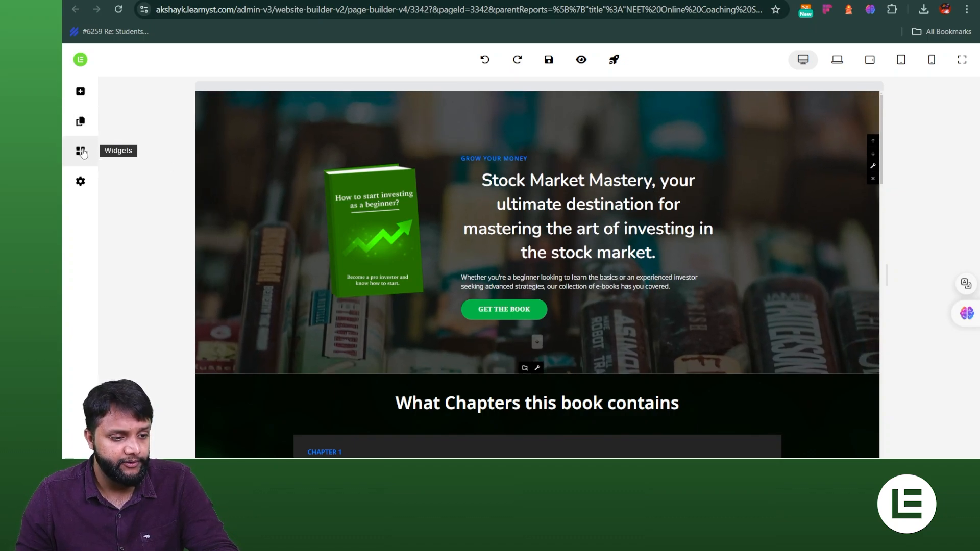
Open the widget library and look through the recommended widgets and the full list of available widgets
left_click(81, 151)
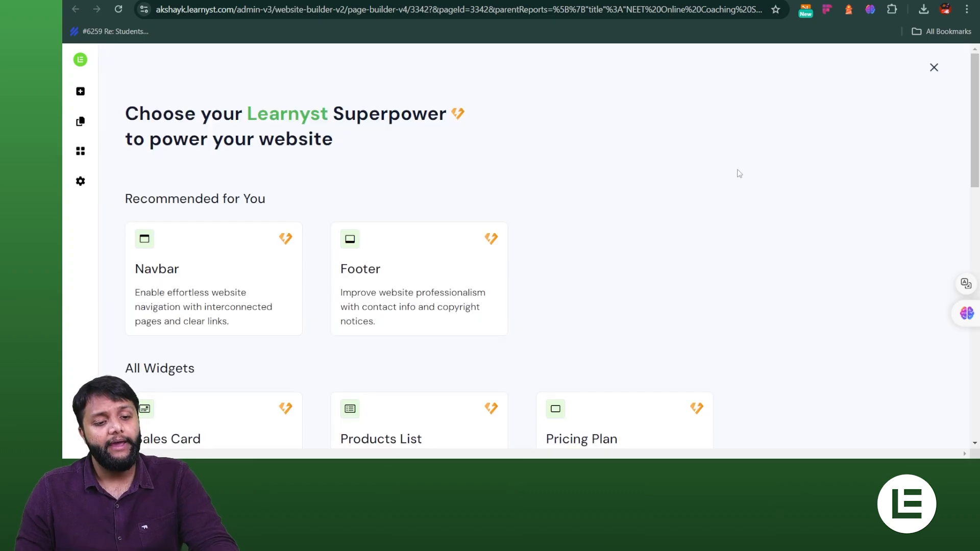
scroll(713, 162, "down", 1)
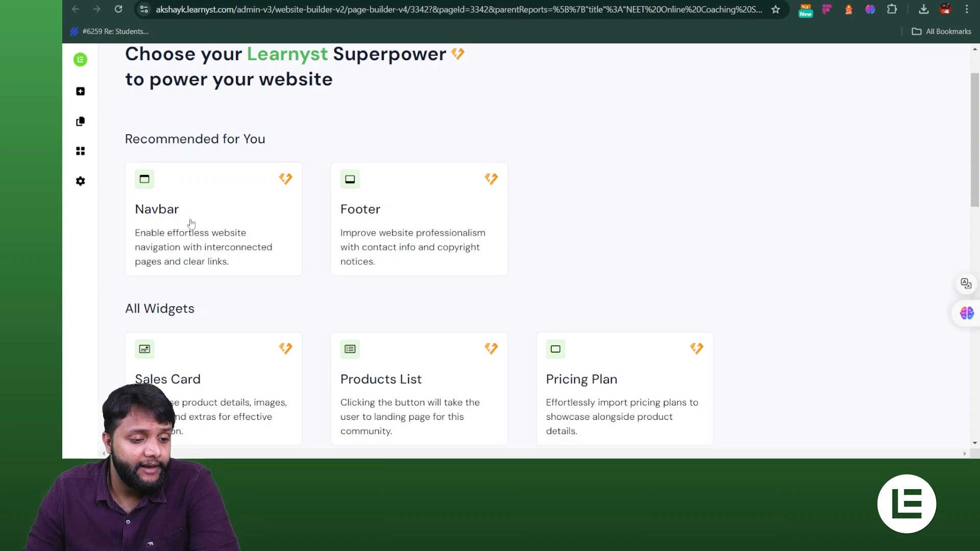
scroll(207, 257, "down", 2)
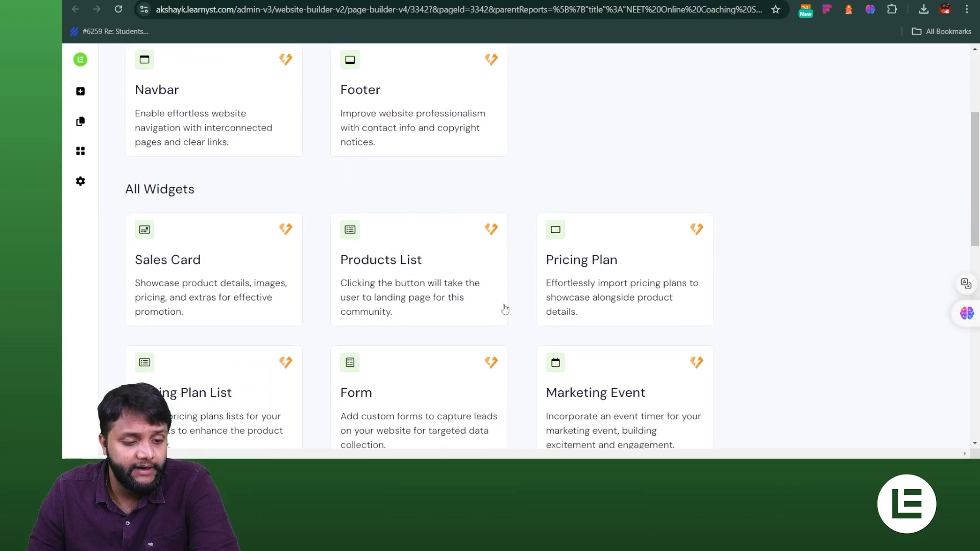
scroll(503, 306, "down", 6)
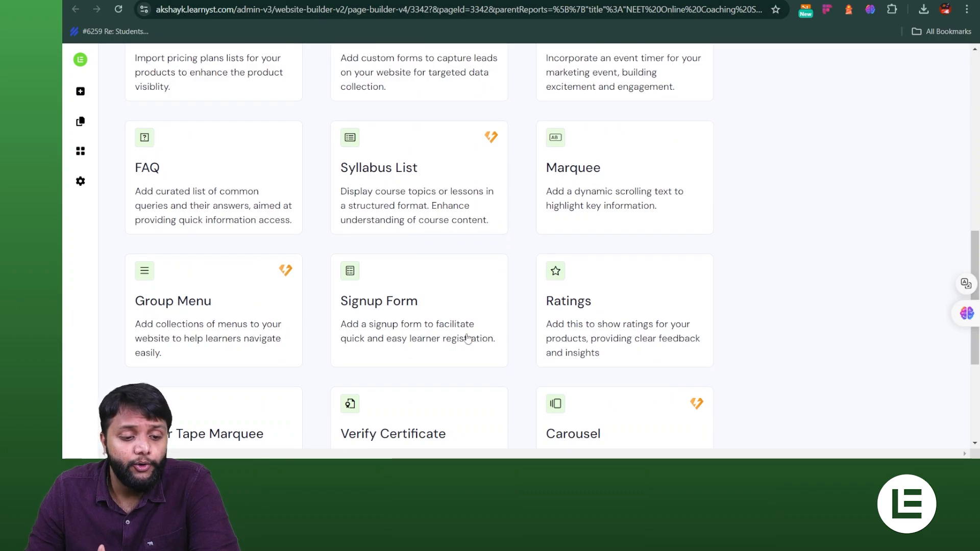
scroll(466, 339, "down", 3)
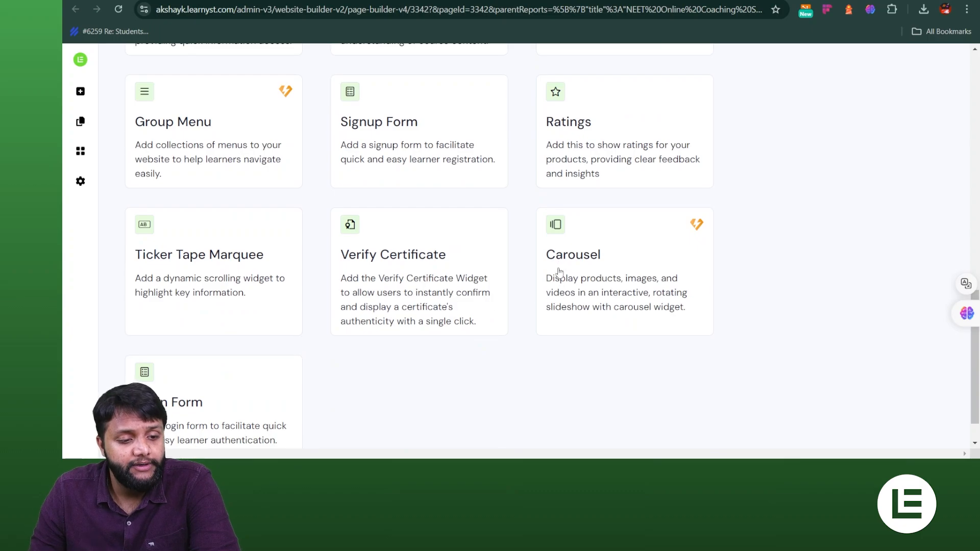
scroll(559, 271, "up", 3)
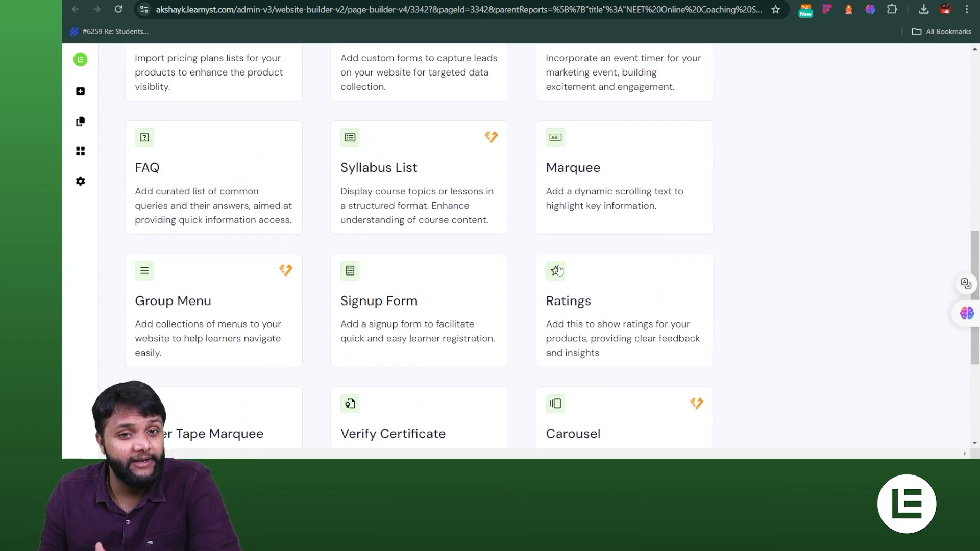
scroll(305, 234, "up", 6)
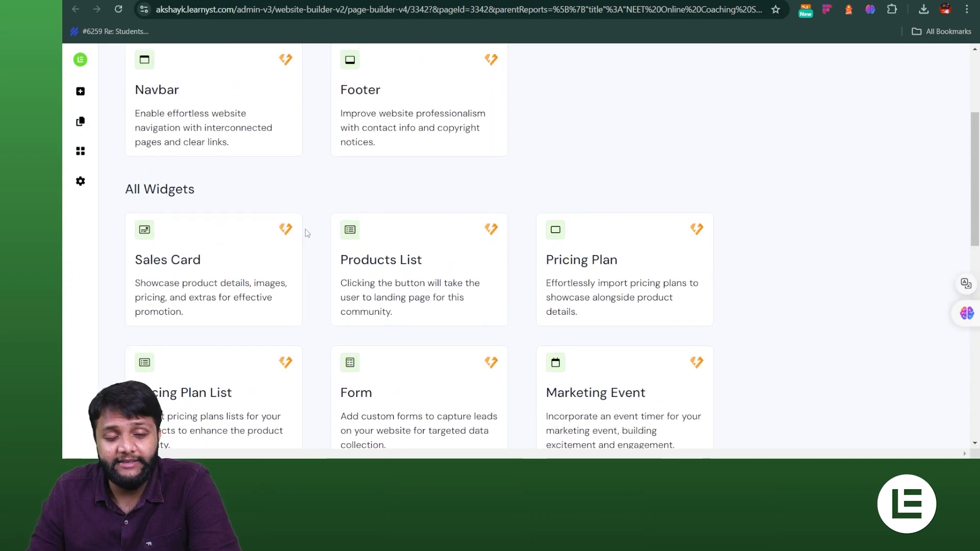
scroll(307, 233, "up", 2)
scroll(234, 247, "up", 1)
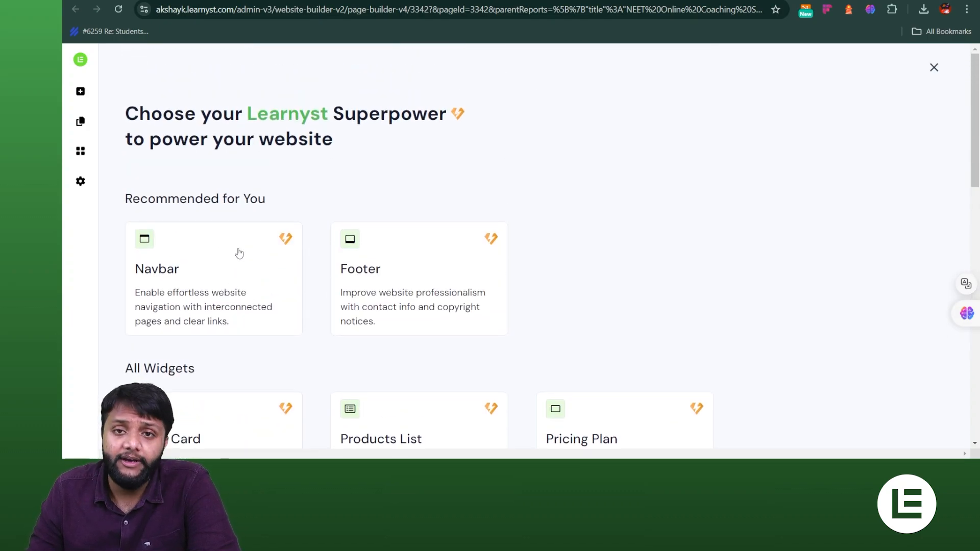
Add the Navbar widget to the e-book page and inspect its default elements up close
left_click(200, 276)
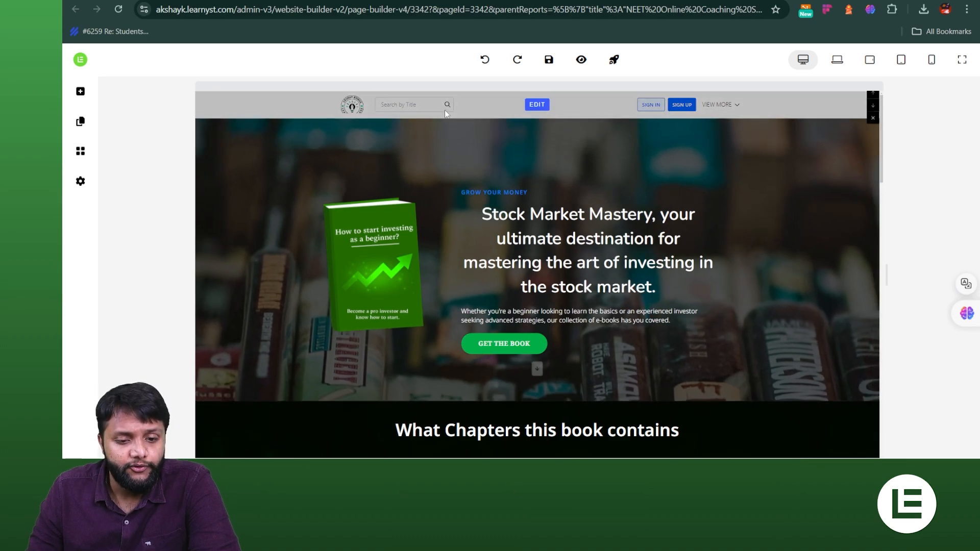
scroll(448, 113, "up", 5)
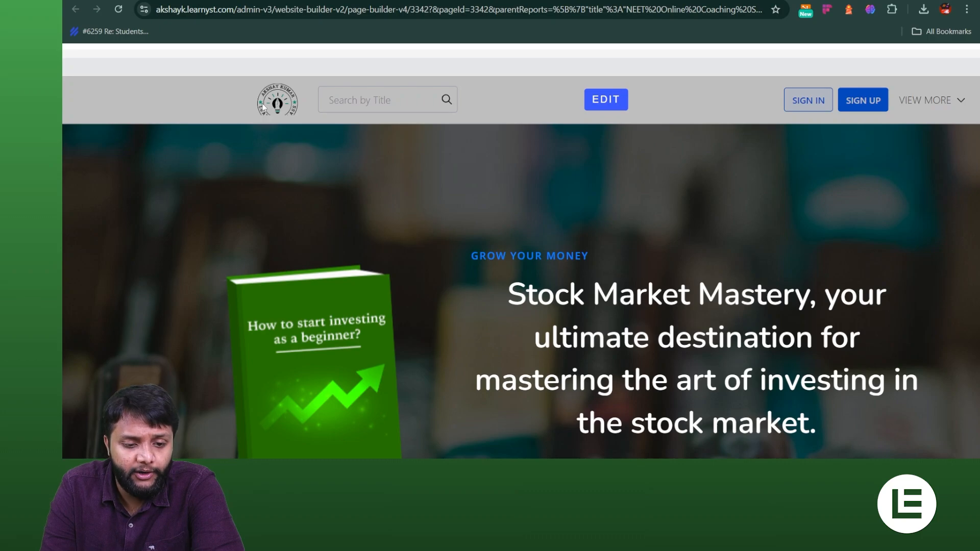
scroll(264, 106, "right", 4)
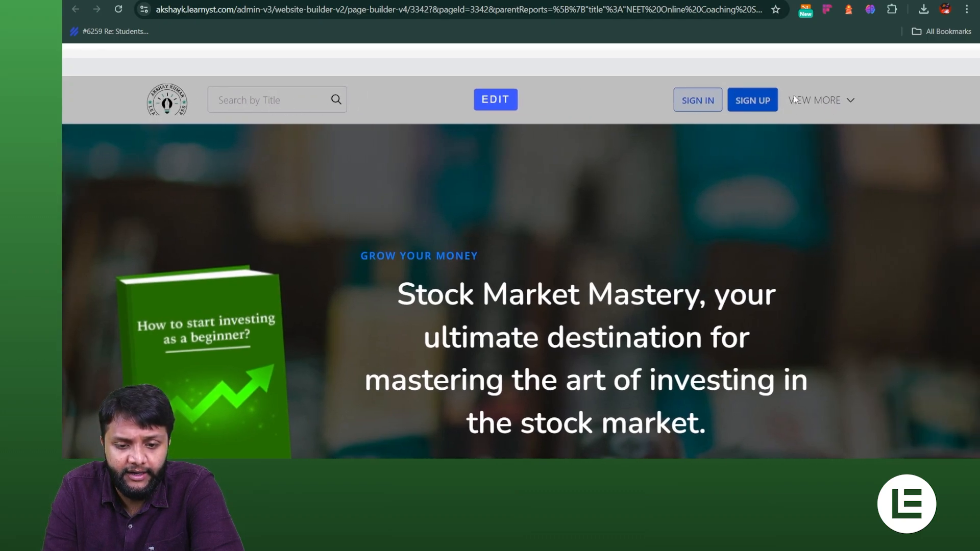
scroll(630, 138, "down", 5)
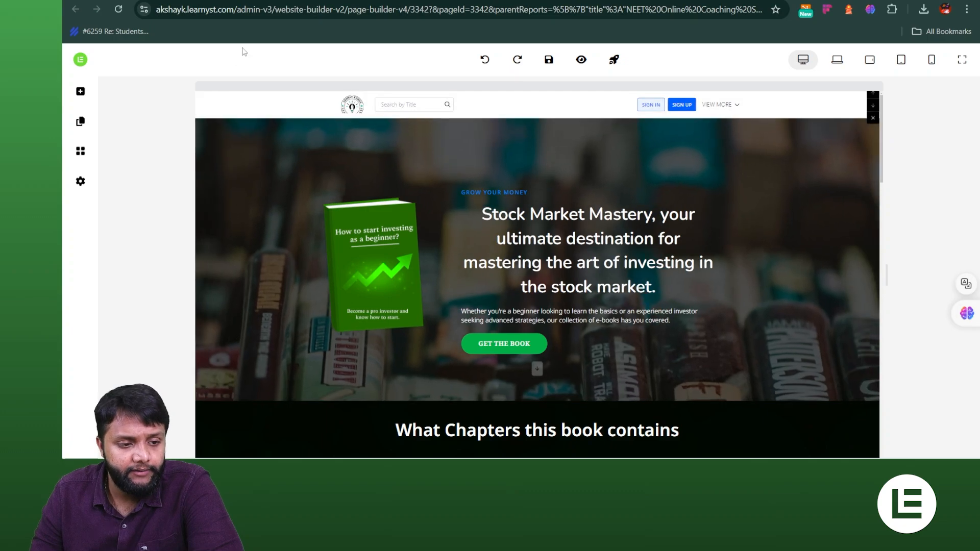
Remove the Logo, Search, Profile Menu and Dropdown Menu items from the navigation bar's contents and save it
mouse_move(561, 110)
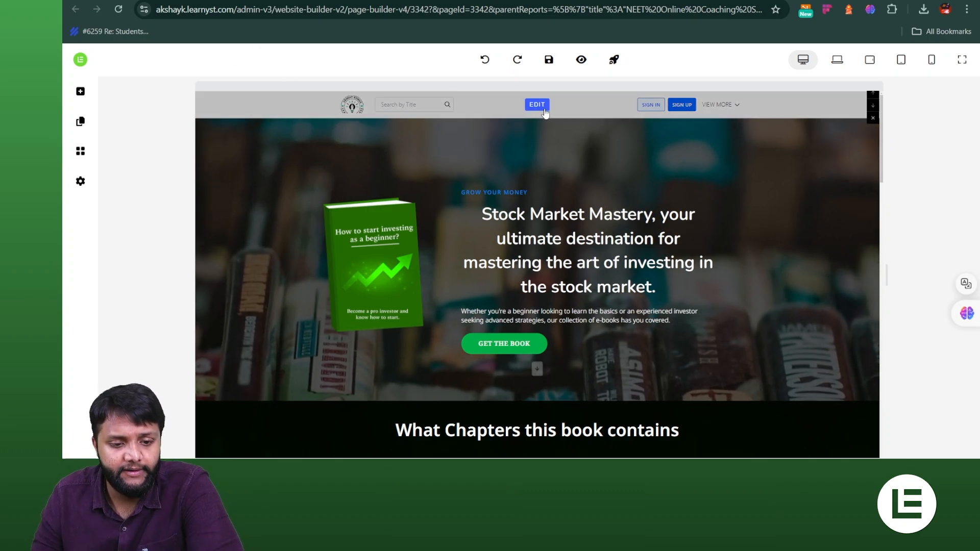
left_click(546, 138)
left_click(451, 111)
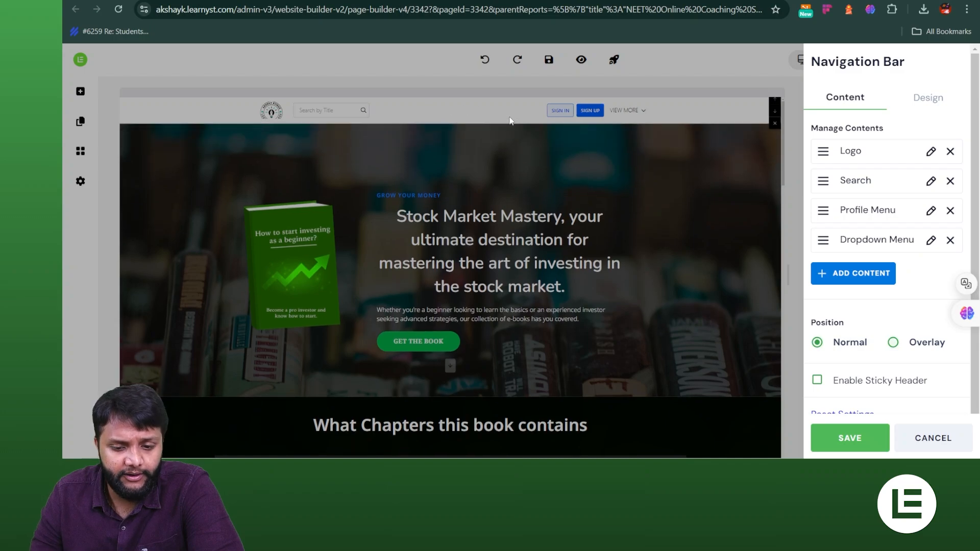
left_click(950, 152)
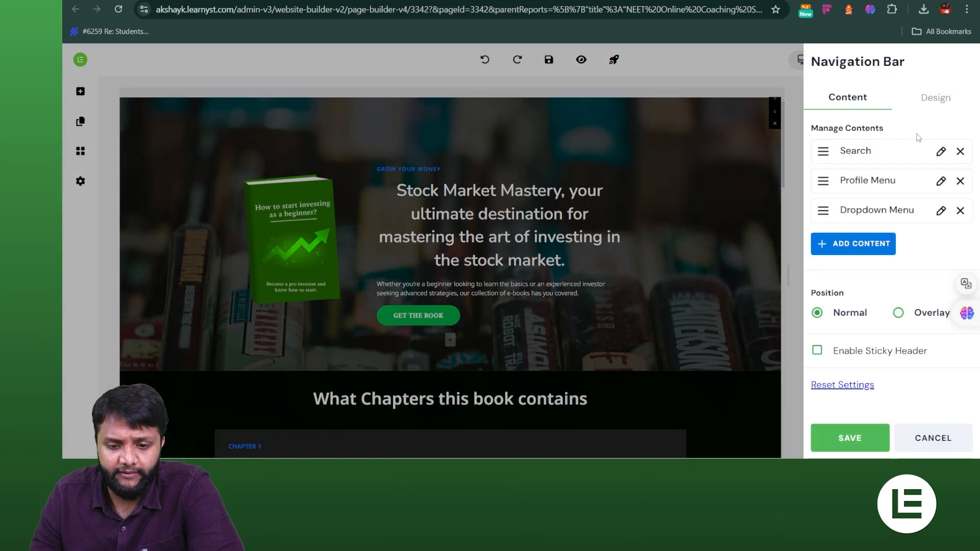
left_click(960, 152)
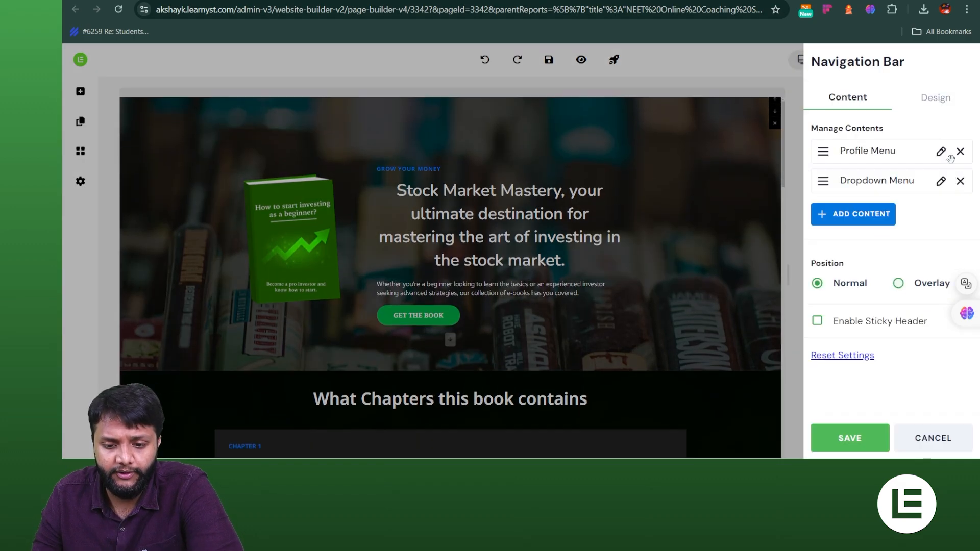
left_click(960, 152)
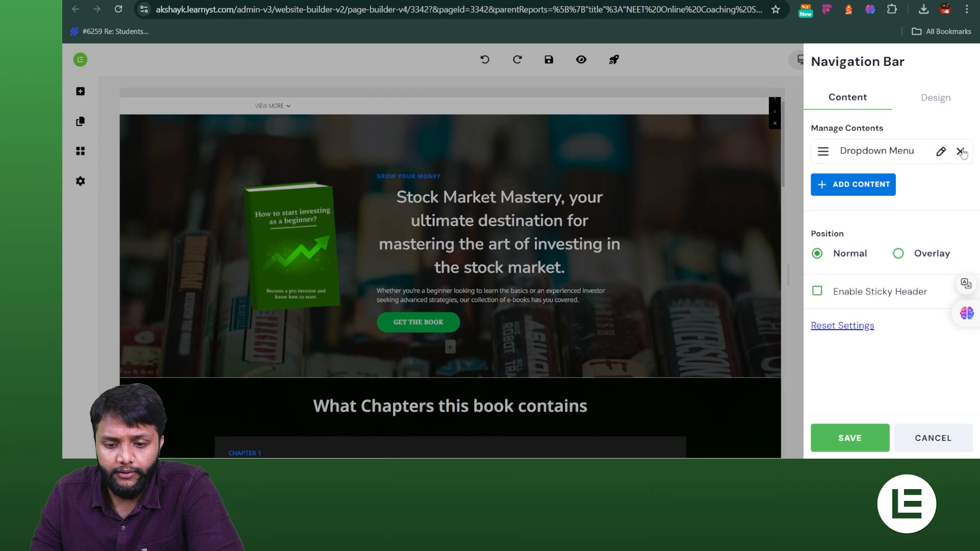
left_click(543, 71)
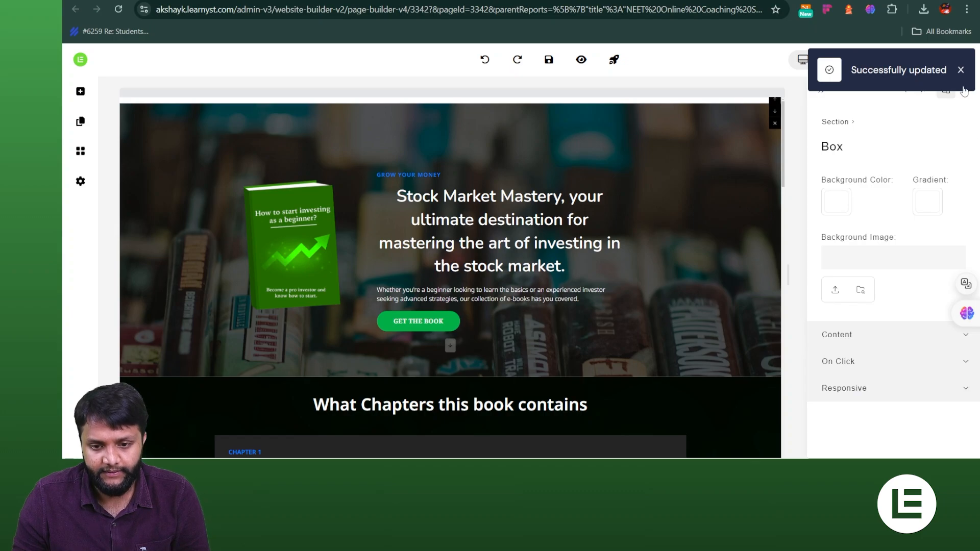
left_click(962, 71)
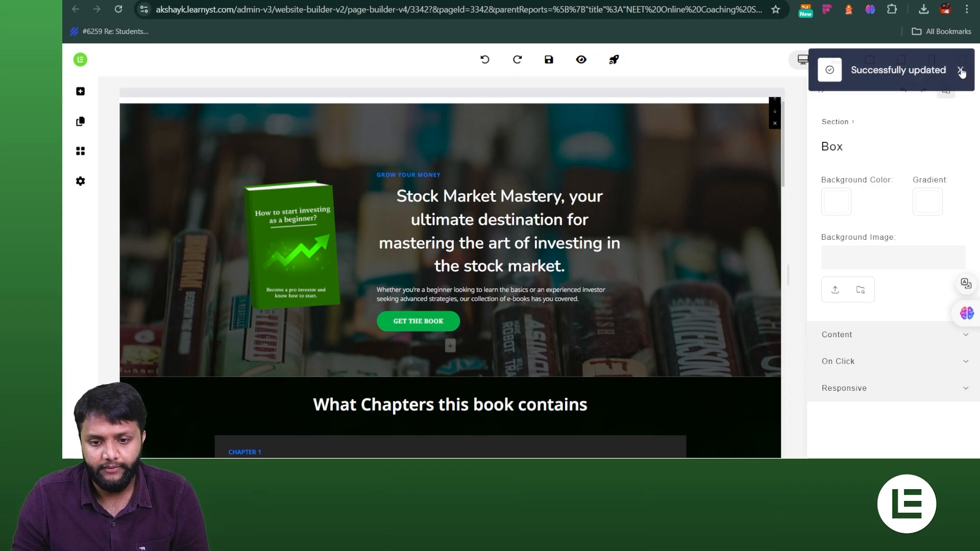
left_click(822, 91)
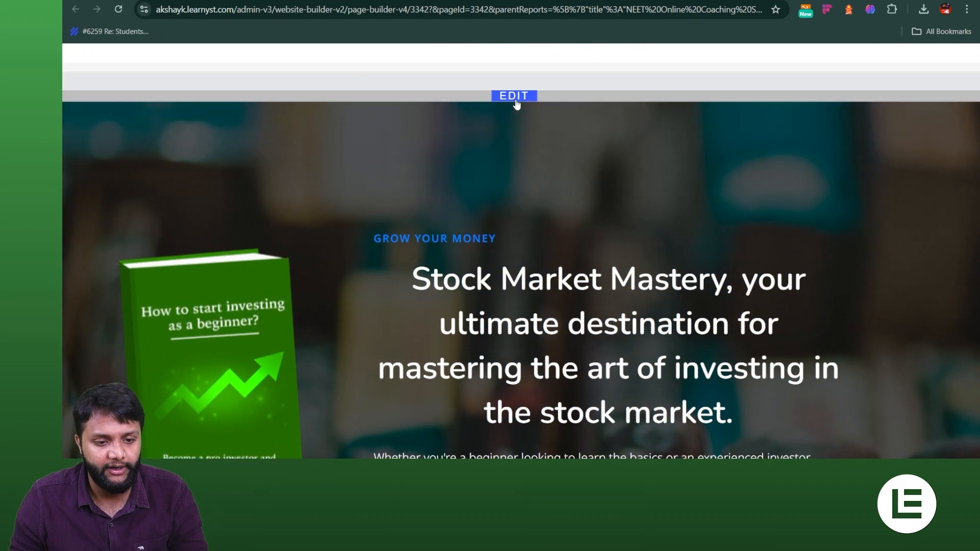
Reopen the emptied navigation bar for editing, add a Logo content item and check its image upload option
left_click(516, 100)
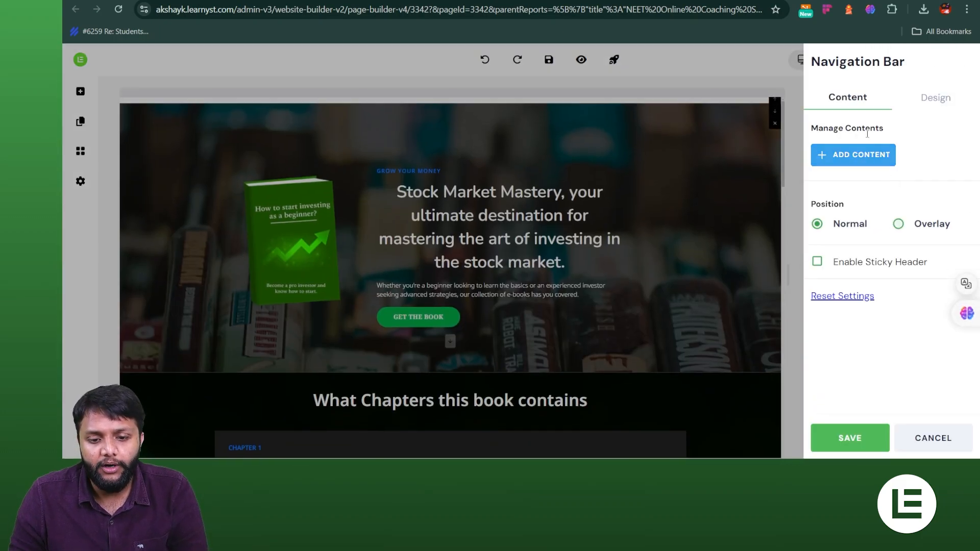
left_click(852, 161)
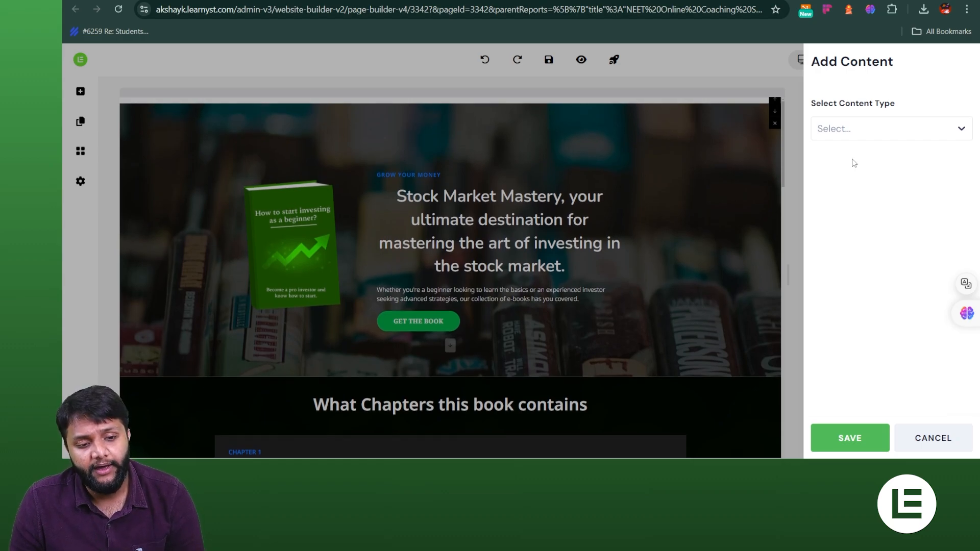
left_click(862, 135)
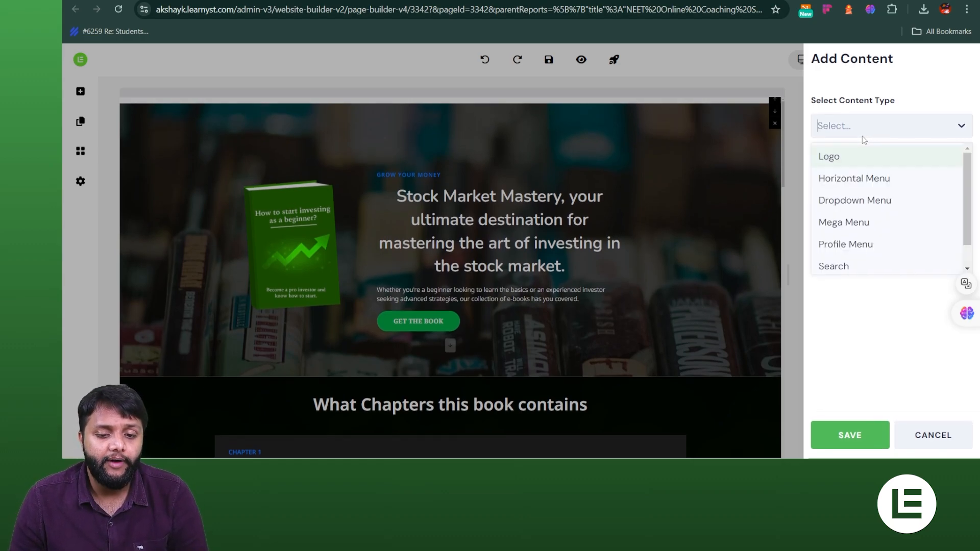
left_click(828, 157)
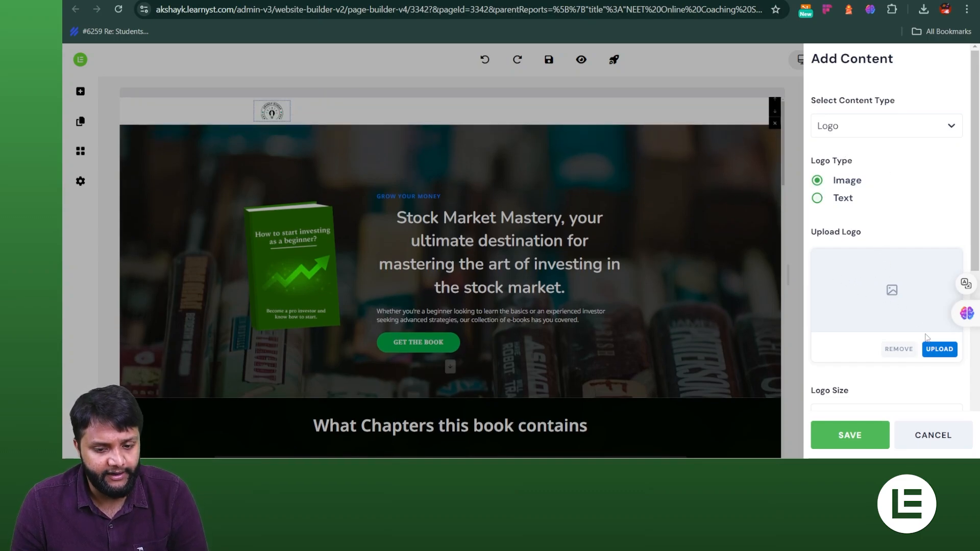
left_click(936, 352)
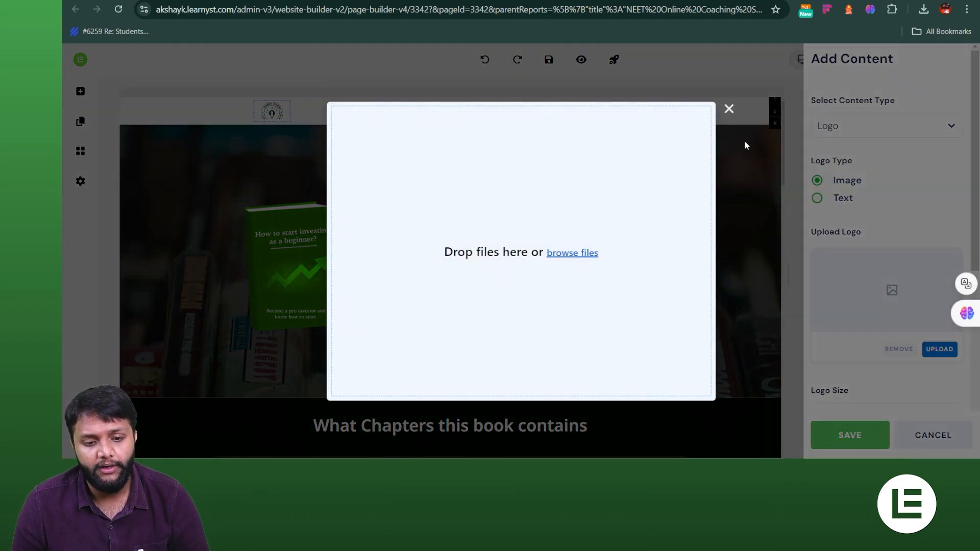
left_click(729, 110)
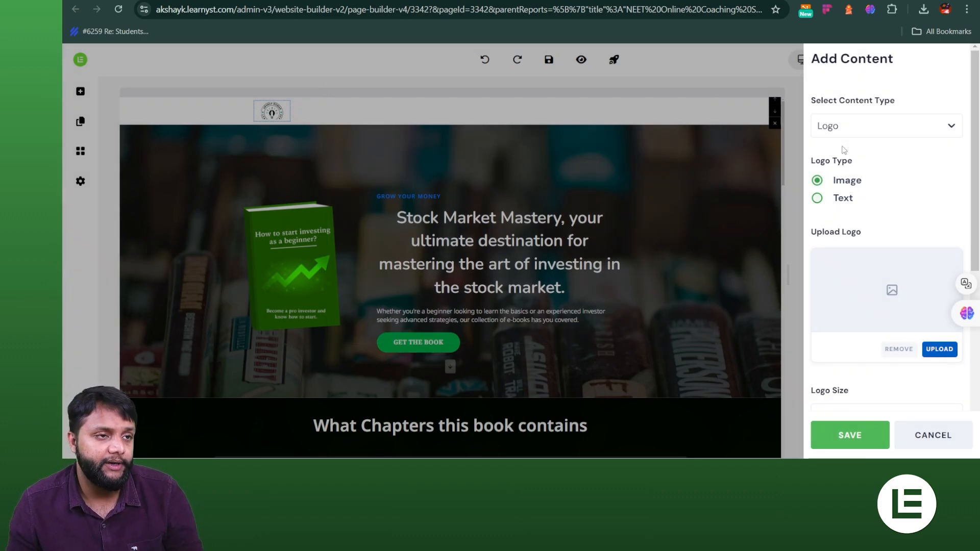
Set the navigation bar's logo type to Text and enter "Fly High Academy" as the logo text
left_click(839, 201)
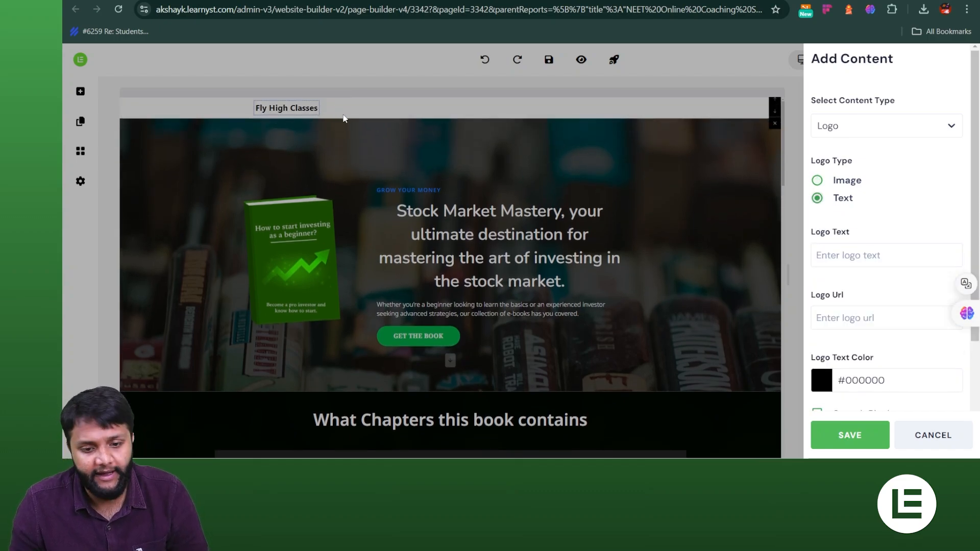
left_click(866, 259)
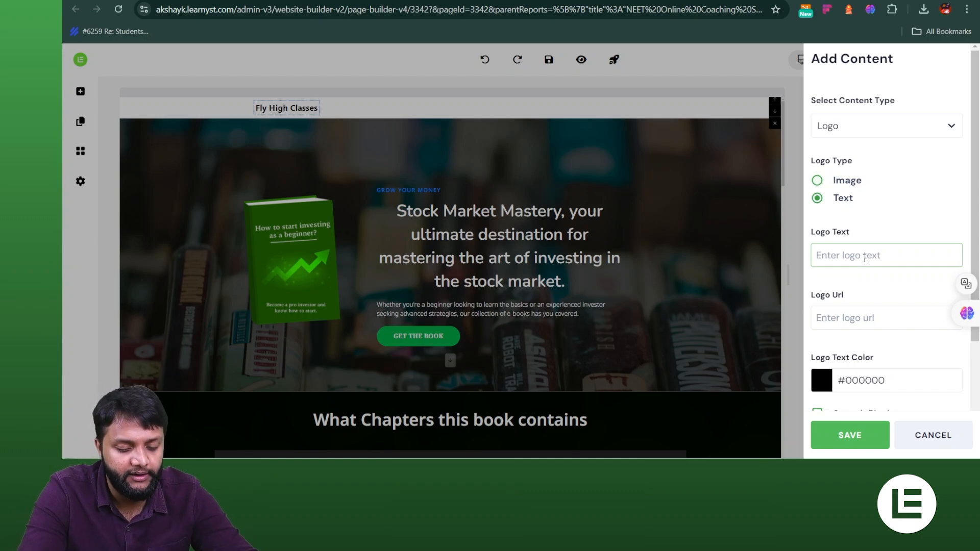
type("Fl")
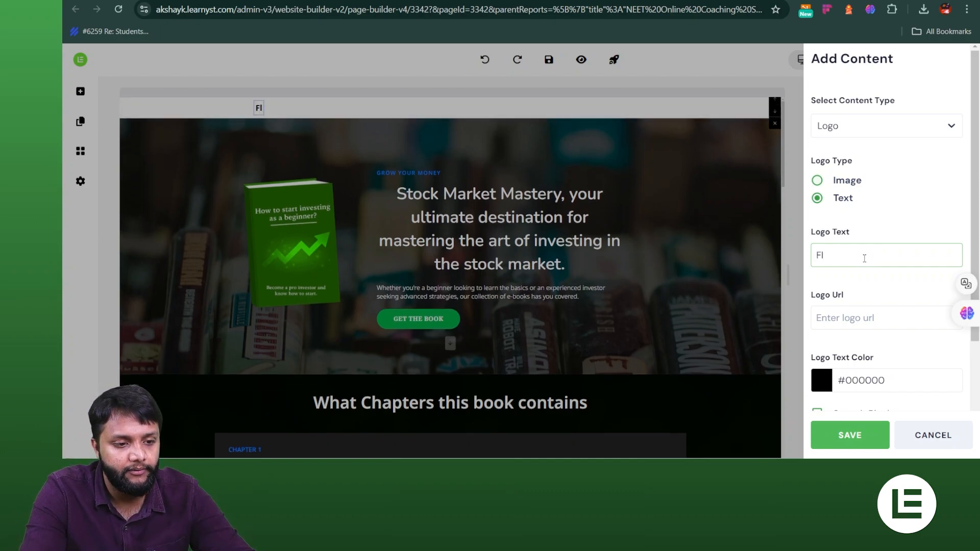
type("y High")
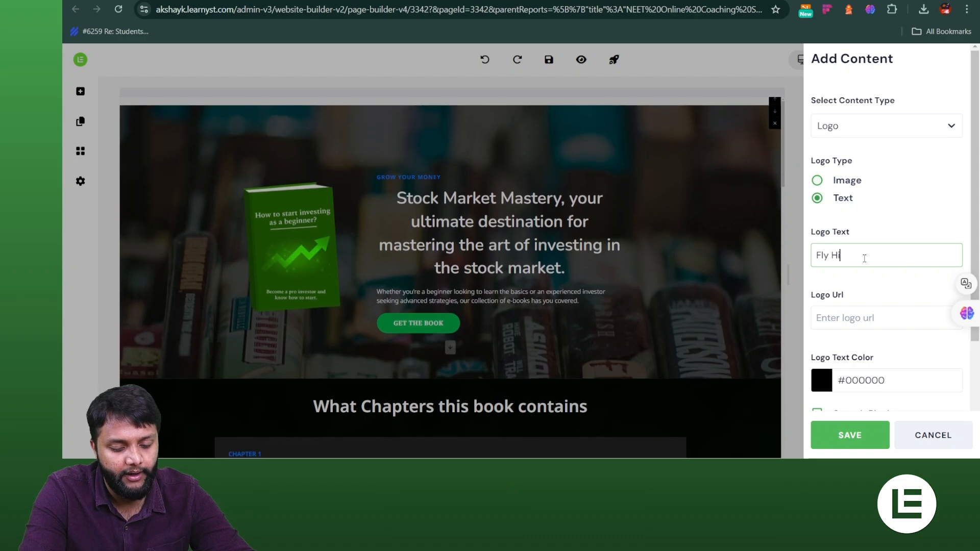
type("cademy")
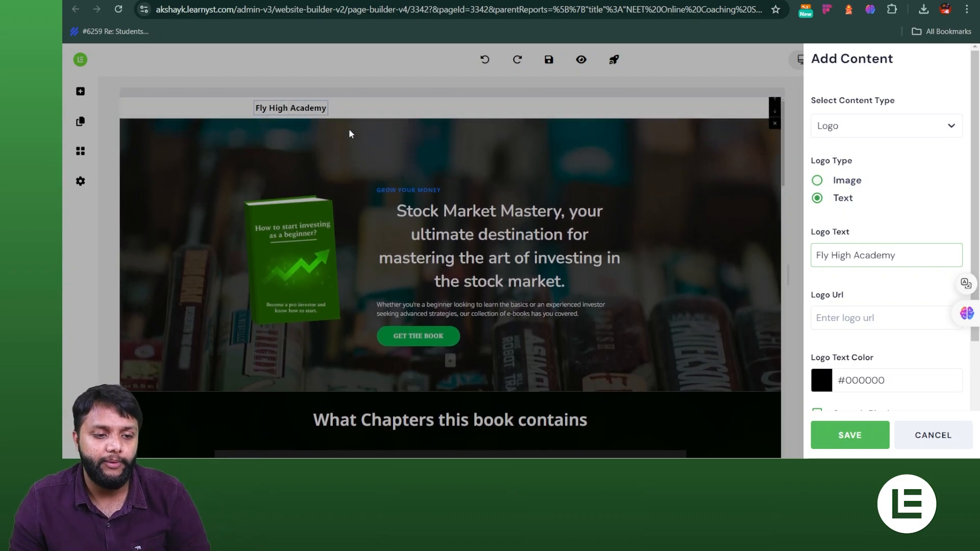
Leave the logo URL empty and set the logo text color to green, rgba(126,211,33,1)
left_click(860, 317)
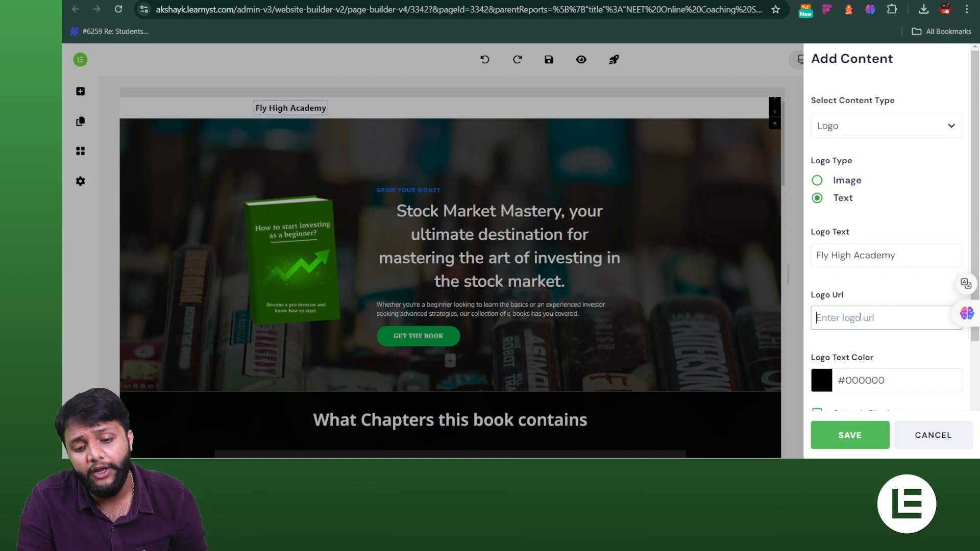
scroll(863, 322, "down", 1)
scroll(863, 324, "down", 1)
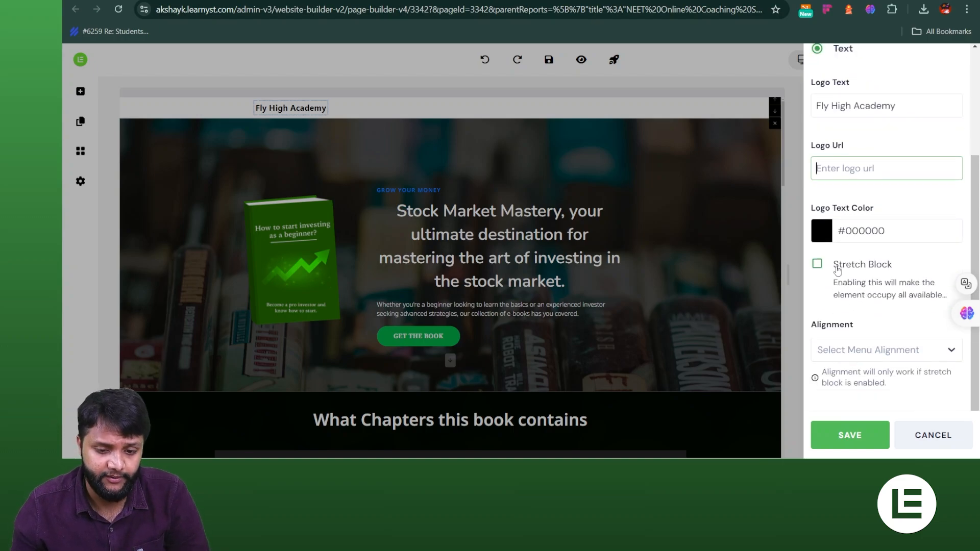
left_click(814, 237)
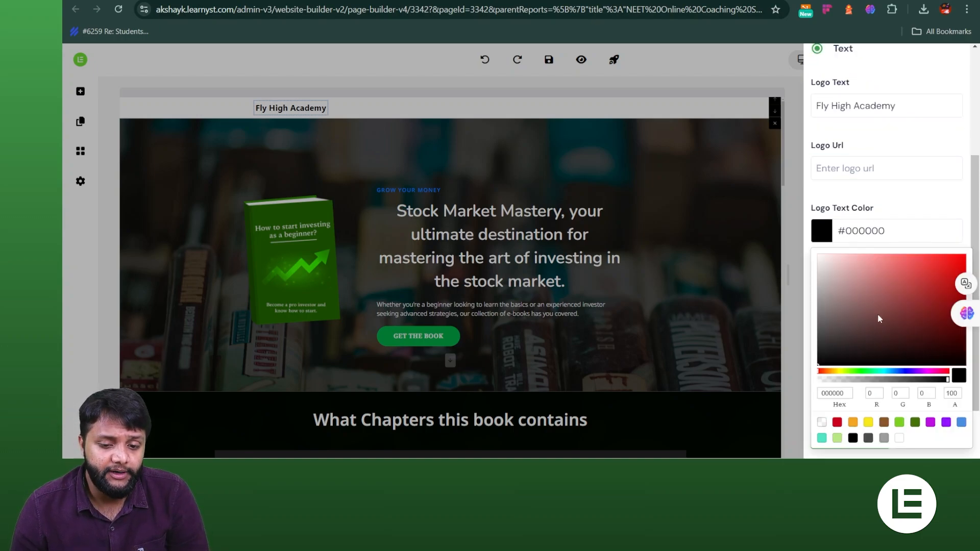
left_click(938, 262)
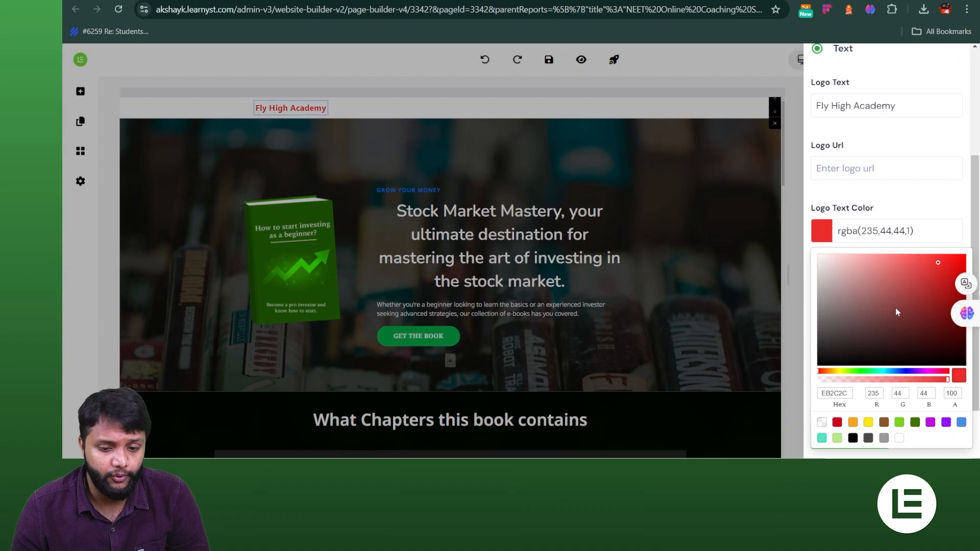
left_click(901, 427)
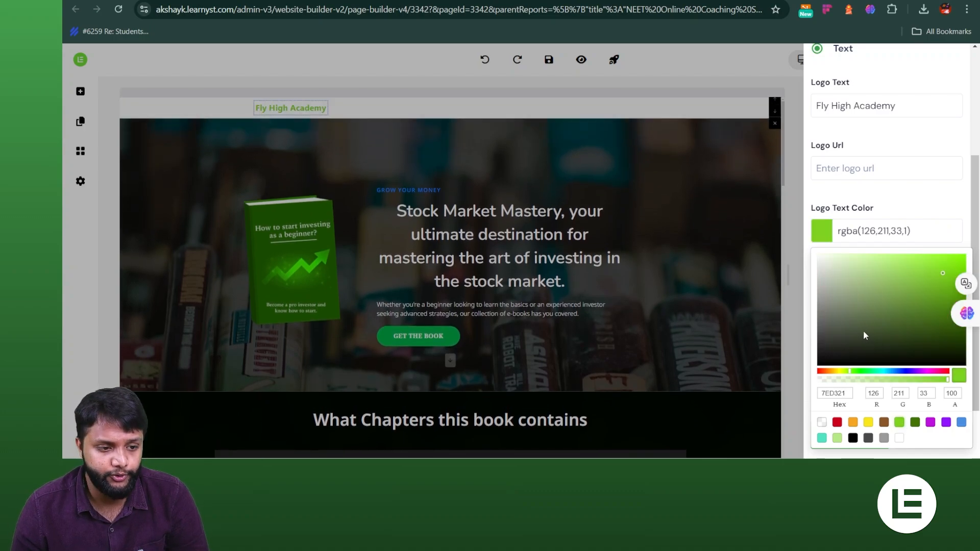
left_click(910, 225)
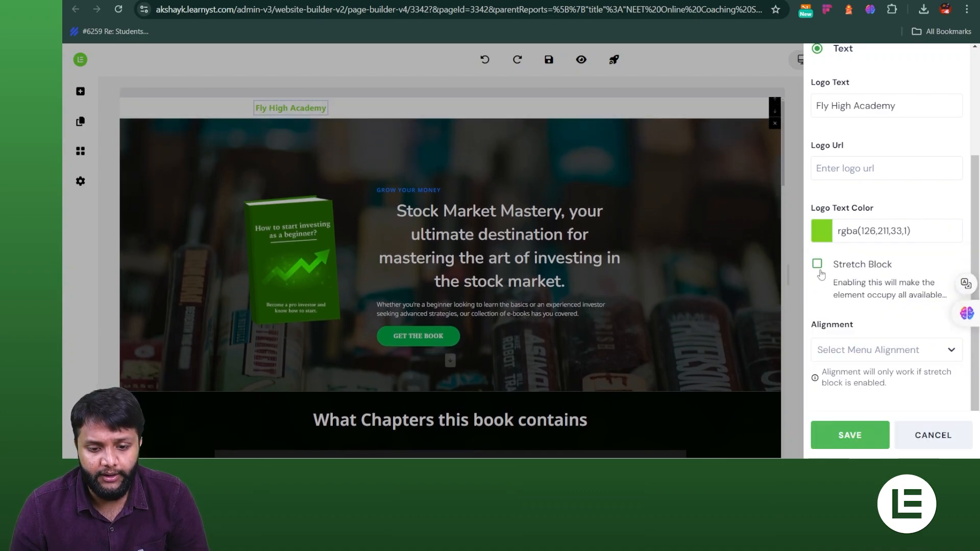
Enable Stretch Block for the text logo and try the Center, Right and Left alignments, finishing on Center
left_click(852, 266)
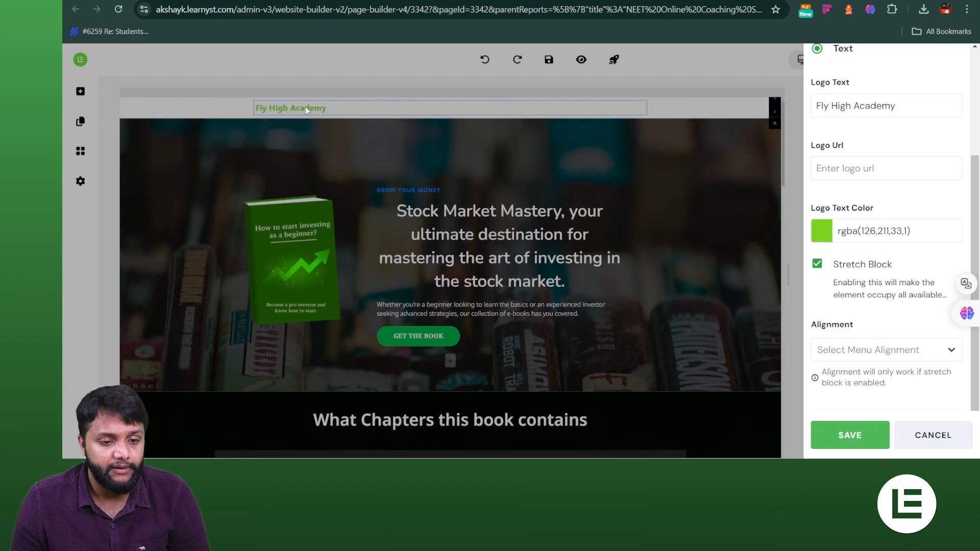
left_click(918, 348)
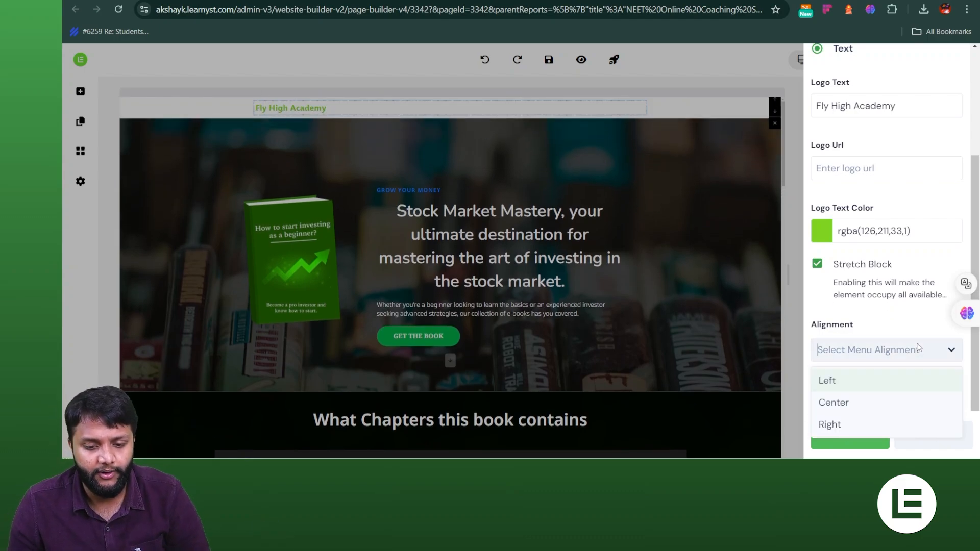
left_click(833, 402)
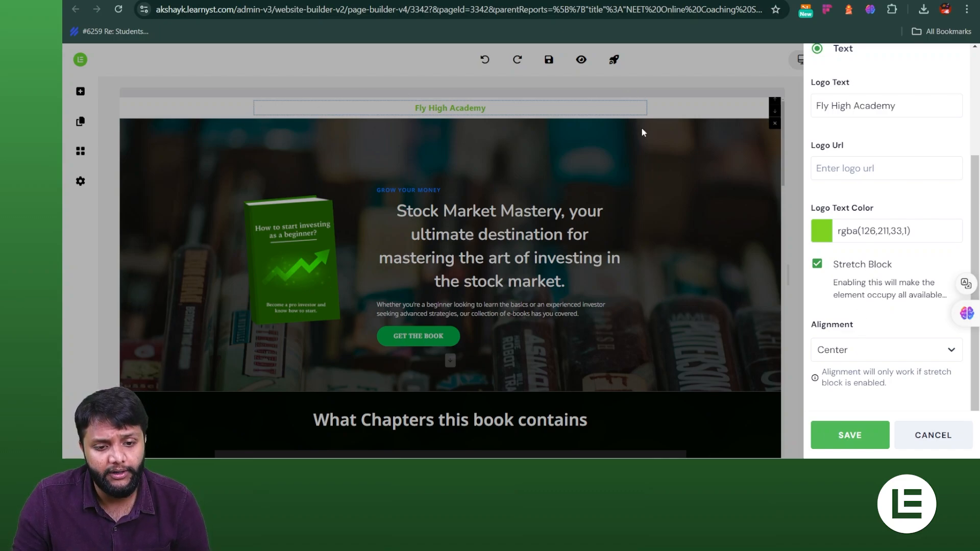
left_click(891, 350)
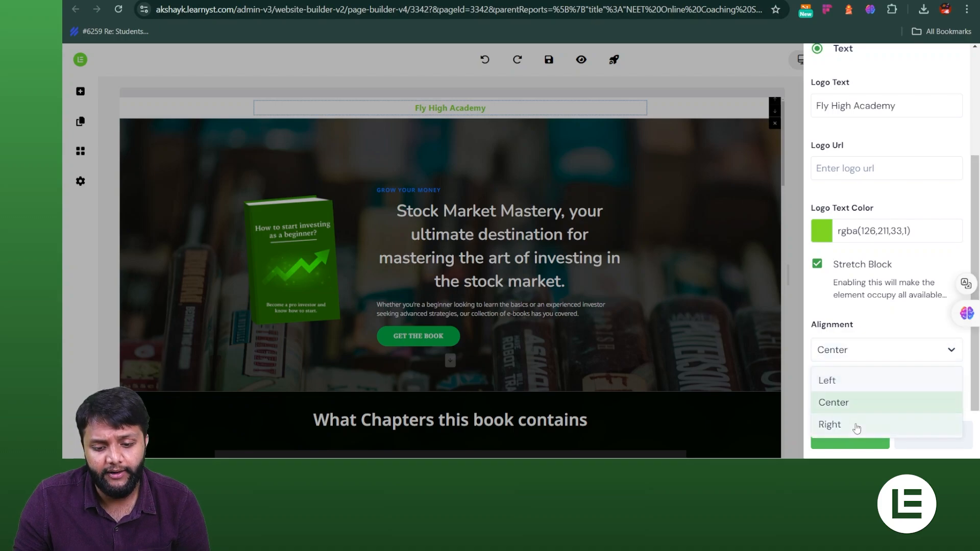
left_click(857, 426)
left_click(869, 350)
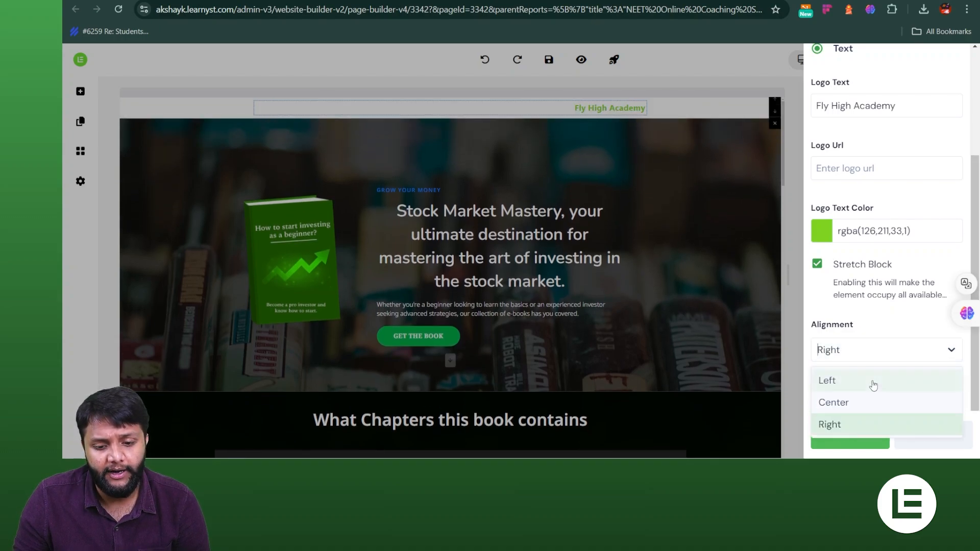
left_click(874, 383)
left_click(867, 355)
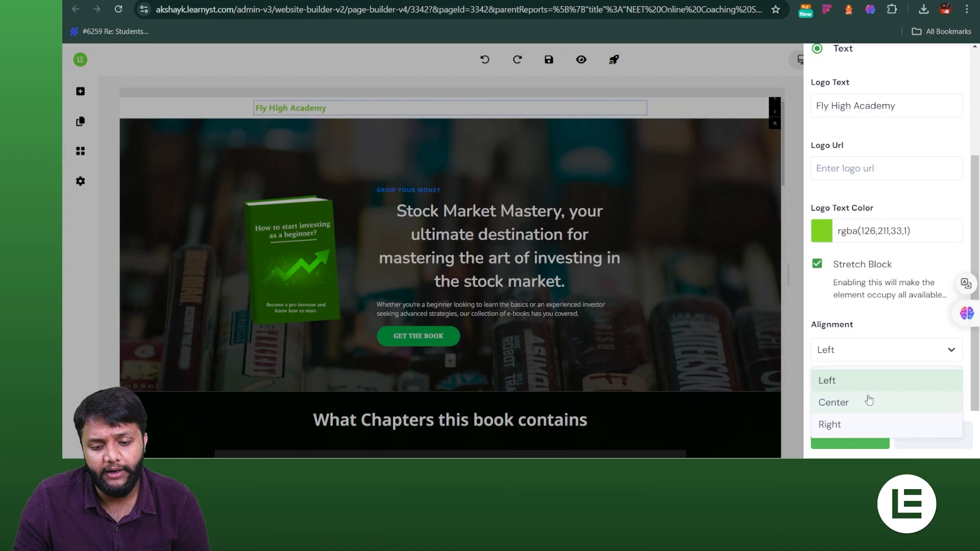
left_click(870, 402)
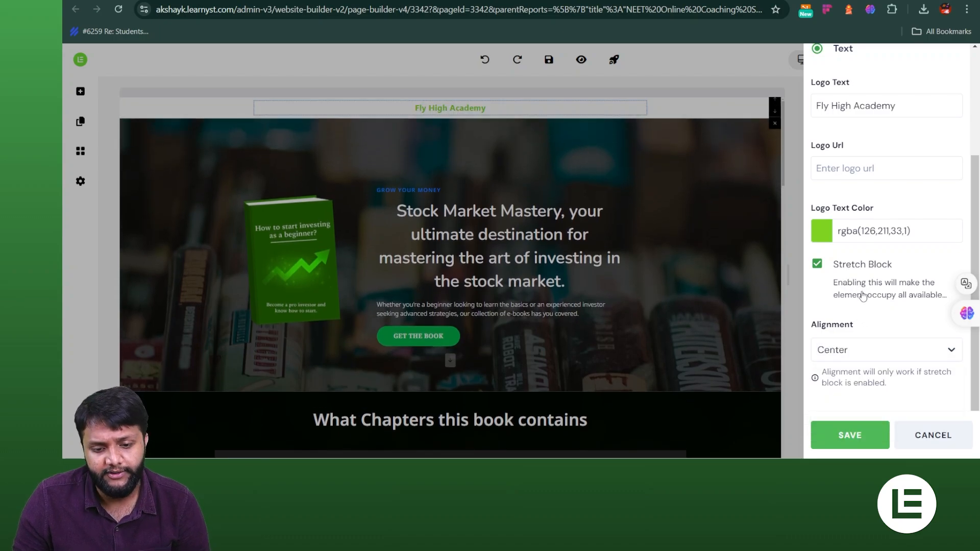
Turn off Stretch Block for the logo and set its alignment to Left
left_click(863, 295)
left_click(868, 350)
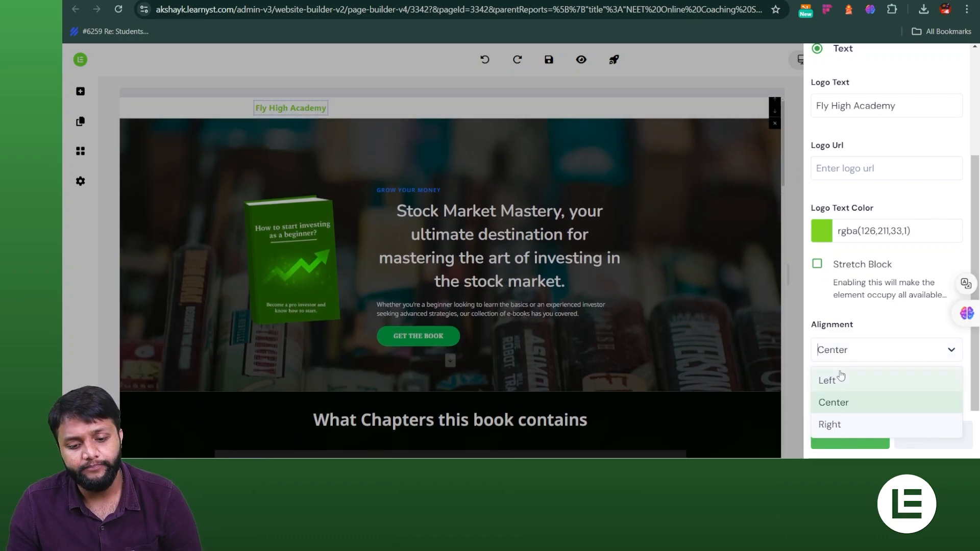
left_click(842, 377)
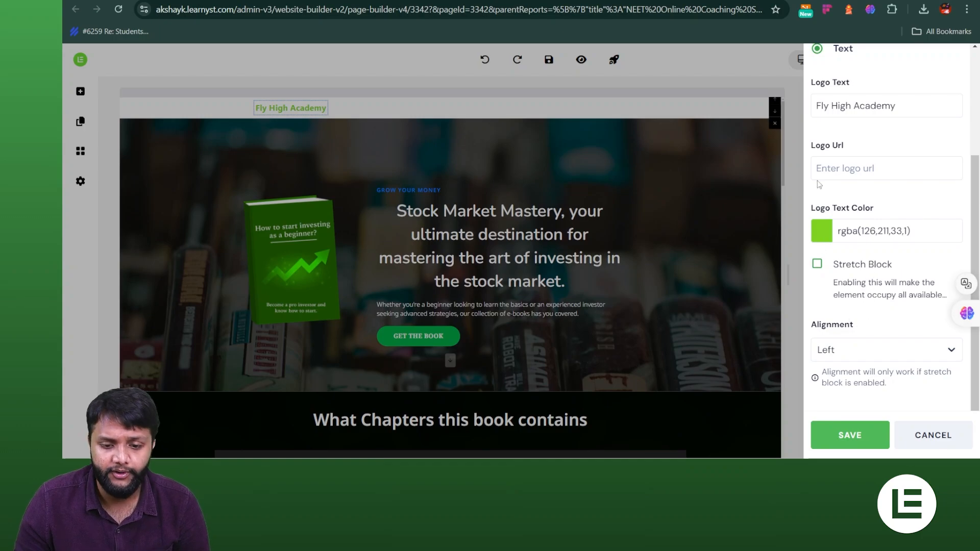
Switch the logo type to Image and choose the SALE letter-tiles picture pexels-padrinan-1591055 from the Desktop for upload
scroll(819, 183, "up", 3)
left_click(818, 180)
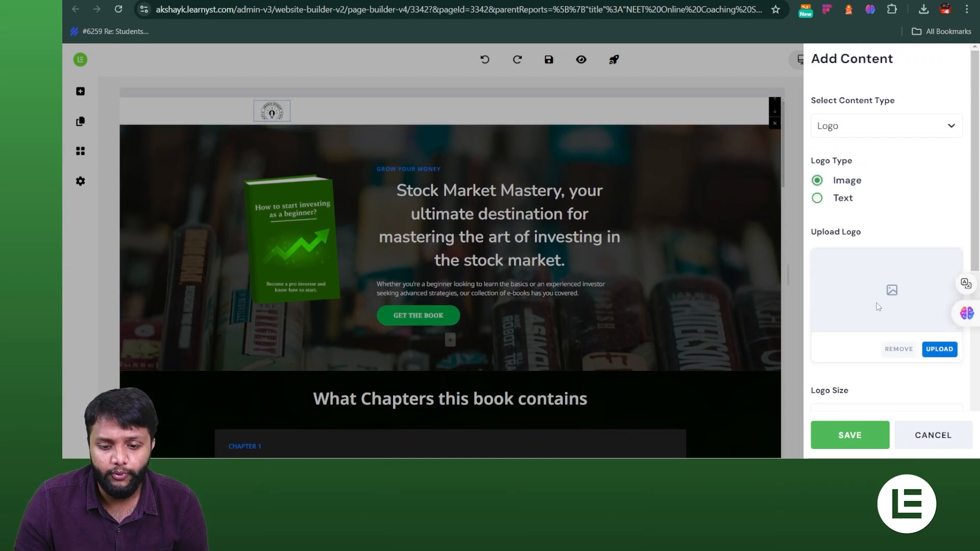
left_click(939, 349)
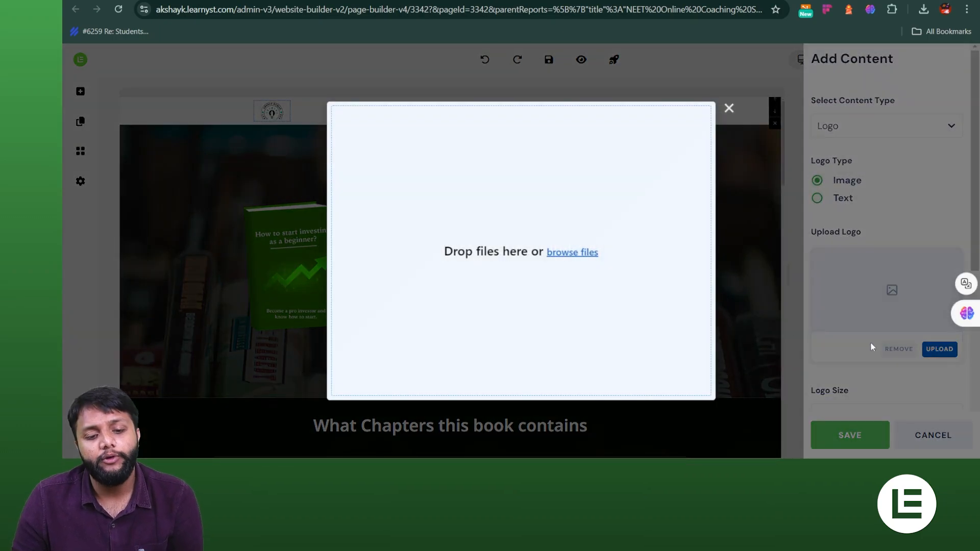
left_click(644, 252)
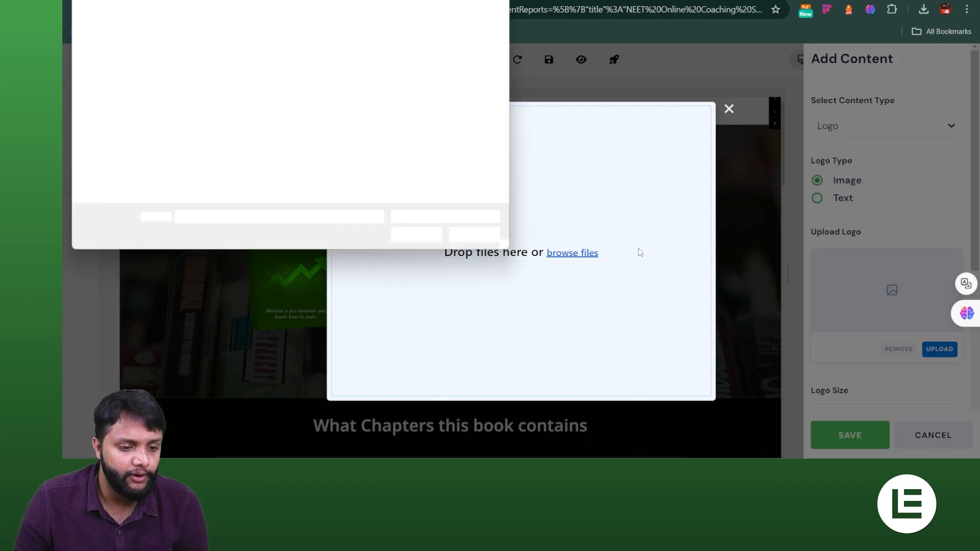
scroll(372, 153, "down", 3)
left_click(294, 158)
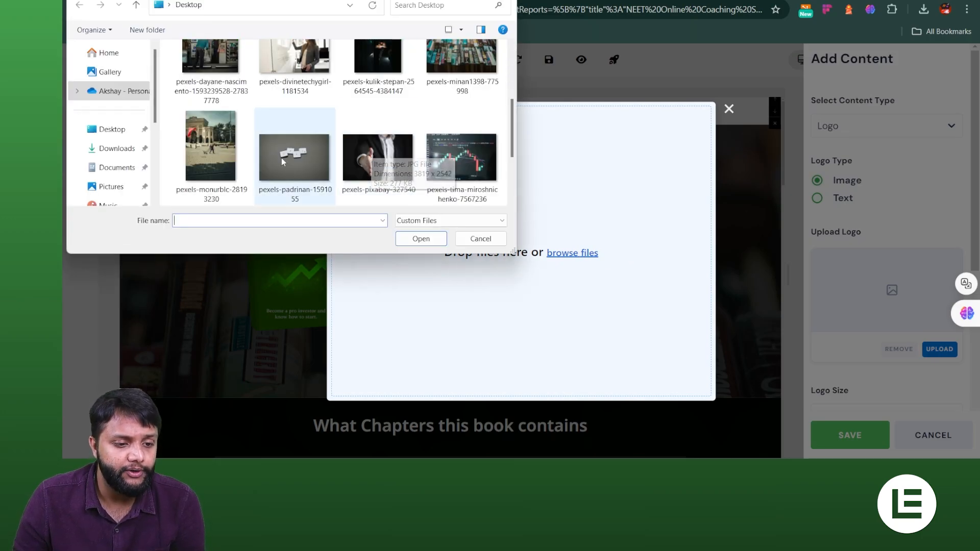
left_click(414, 239)
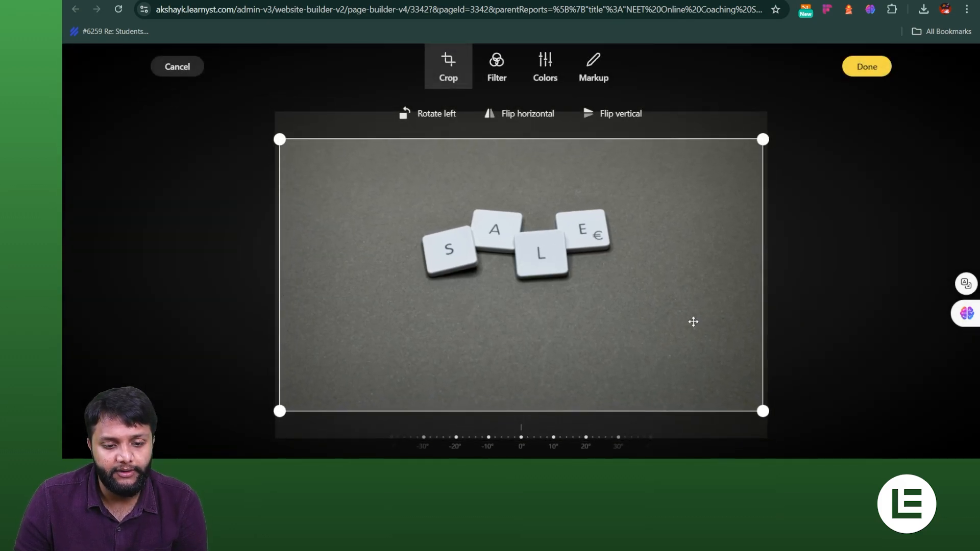
Crop the picture around the SALE tiles, apply it as the logo, and remove it again
left_click_drag(762, 410, 612, 312)
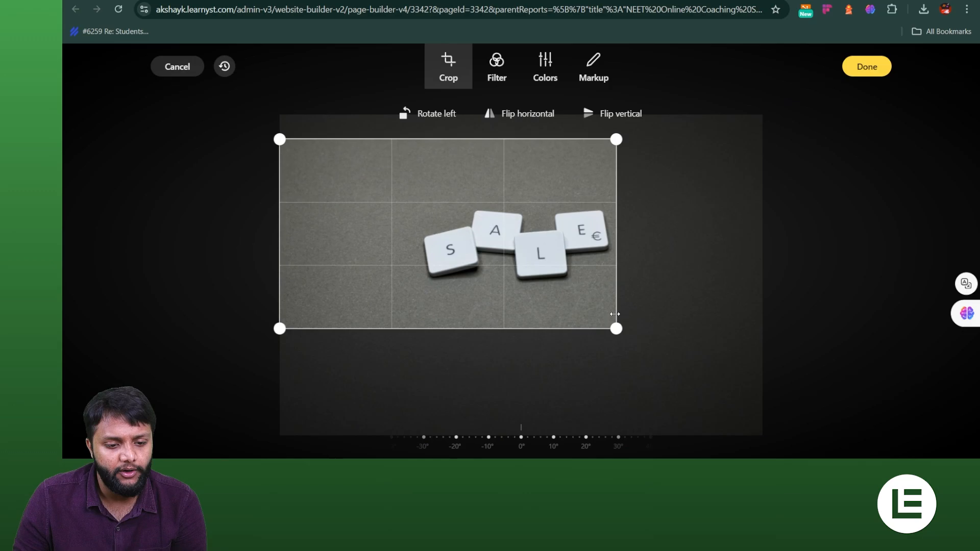
left_click_drag(546, 277, 485, 261)
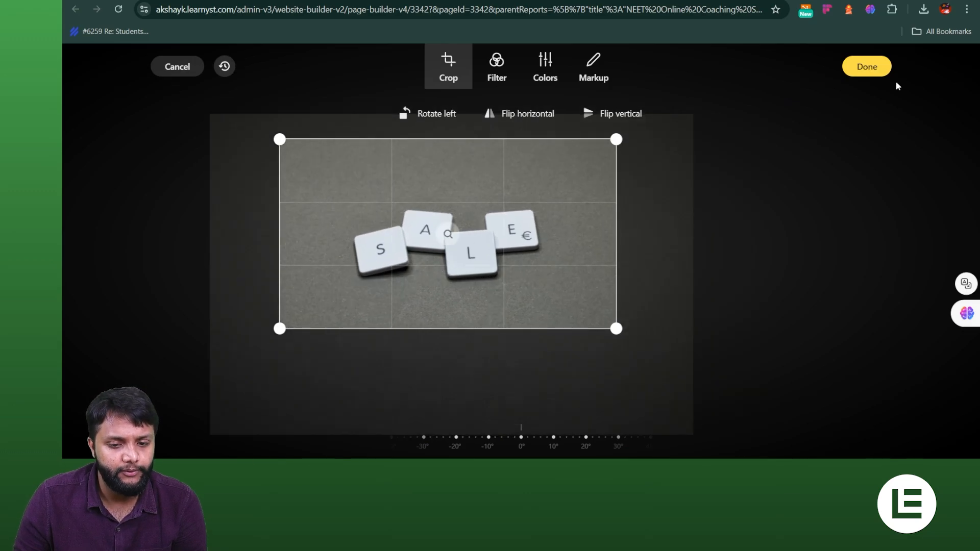
left_click(867, 64)
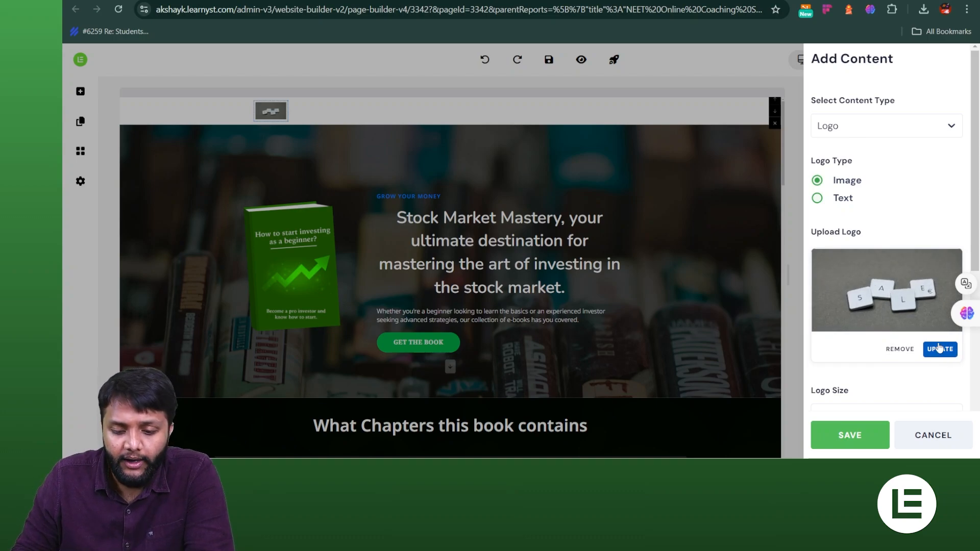
left_click(912, 351)
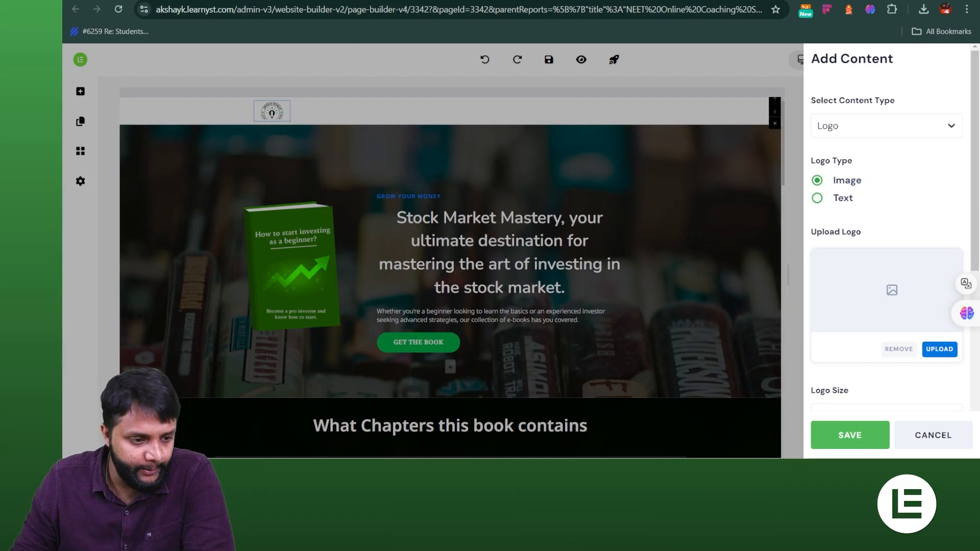
Open the Branding settings in the admin dashboard and check the school image under About School
left_click(174, 1)
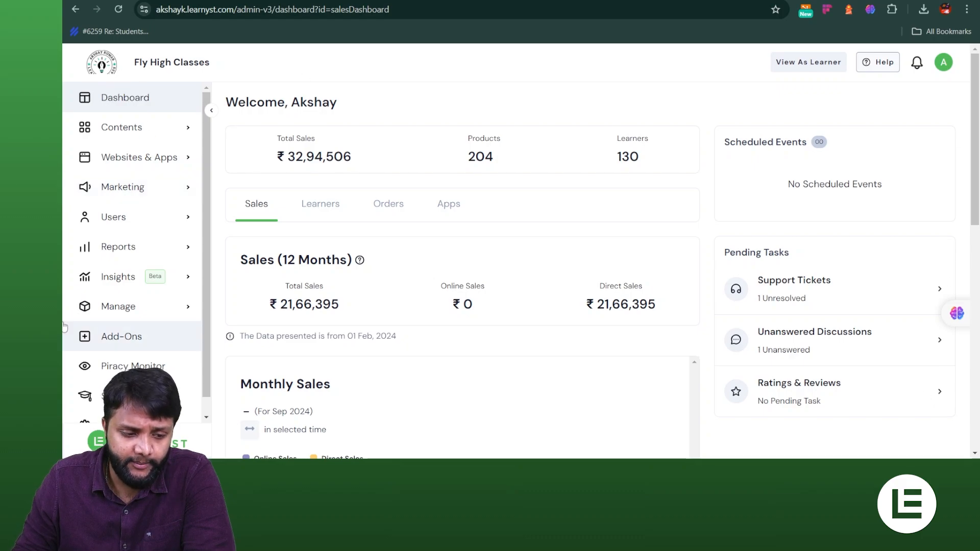
left_click(108, 197)
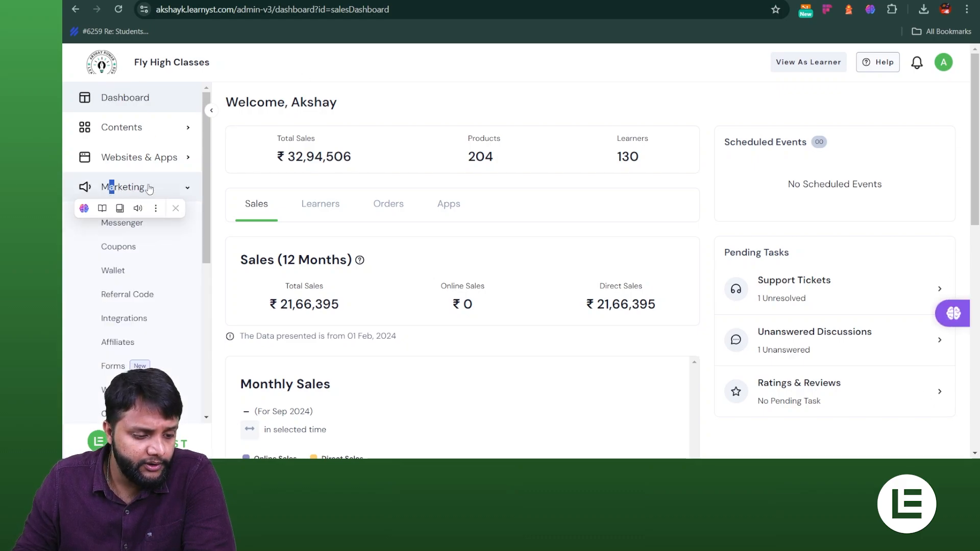
left_click(145, 158)
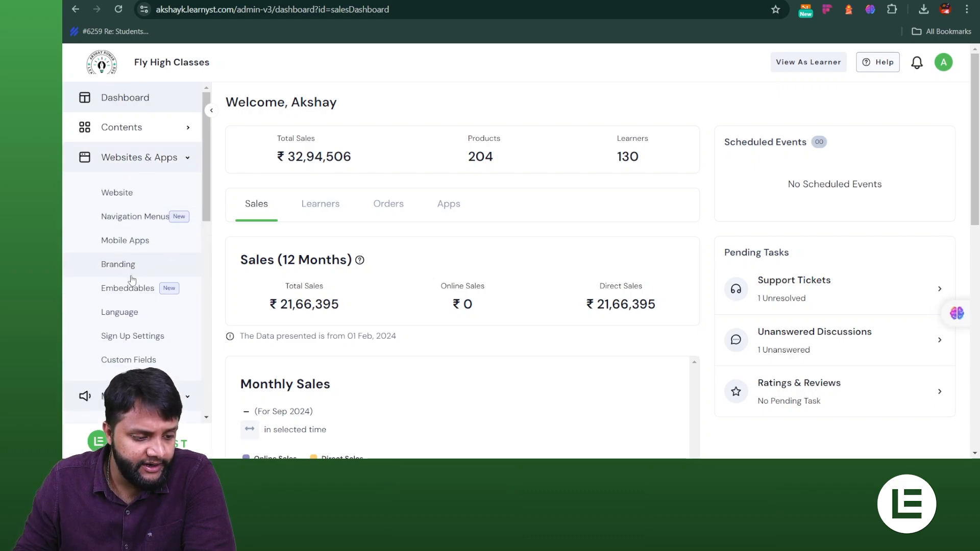
left_click(112, 267)
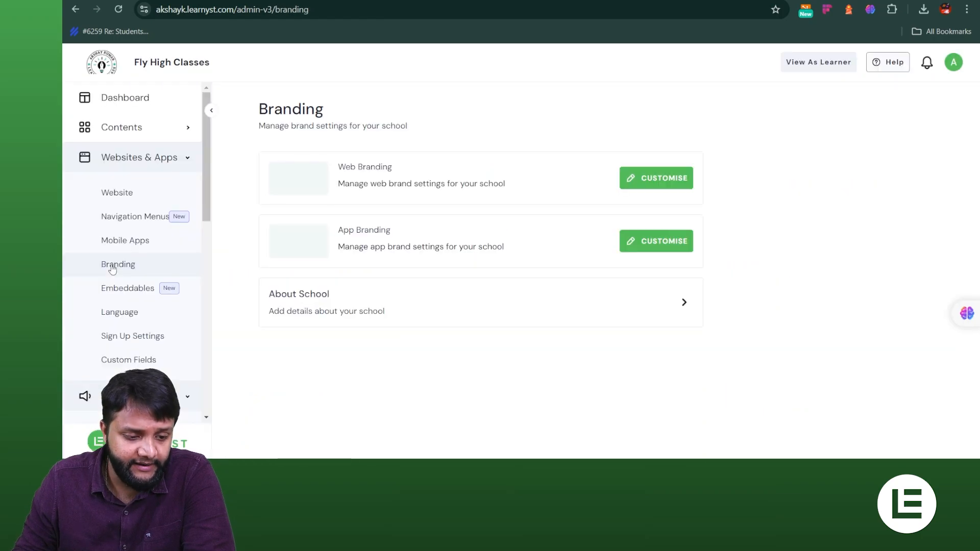
left_click(380, 302)
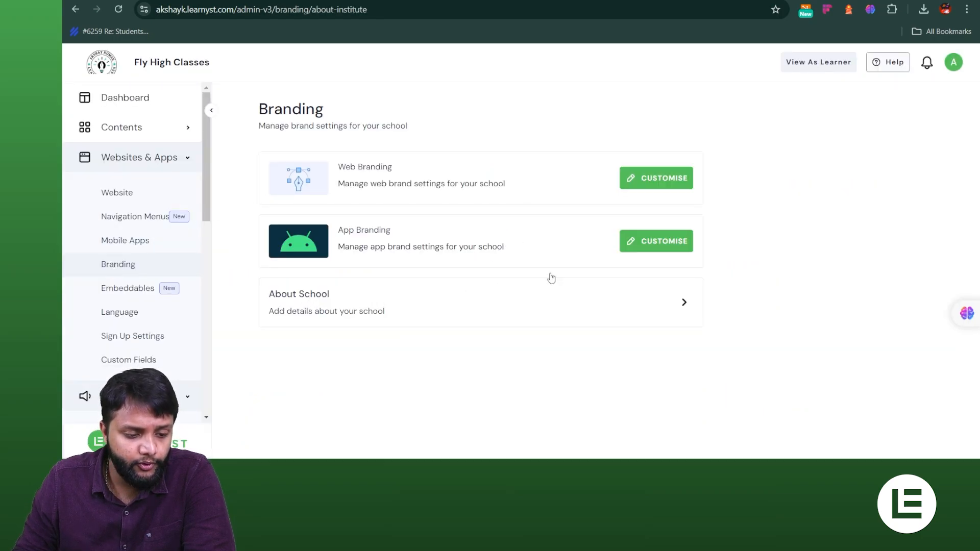
scroll(372, 234, "down", 5)
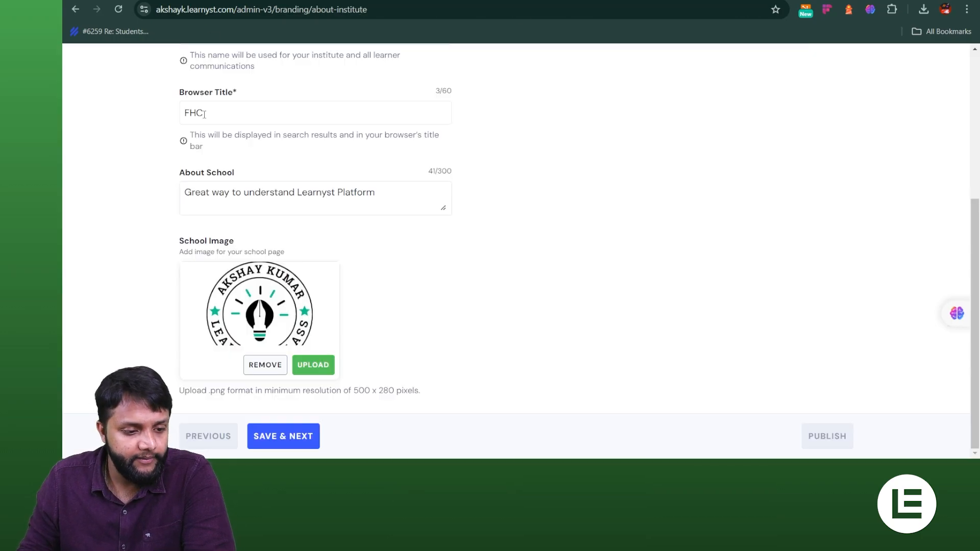
scroll(92, 61, "up", 8)
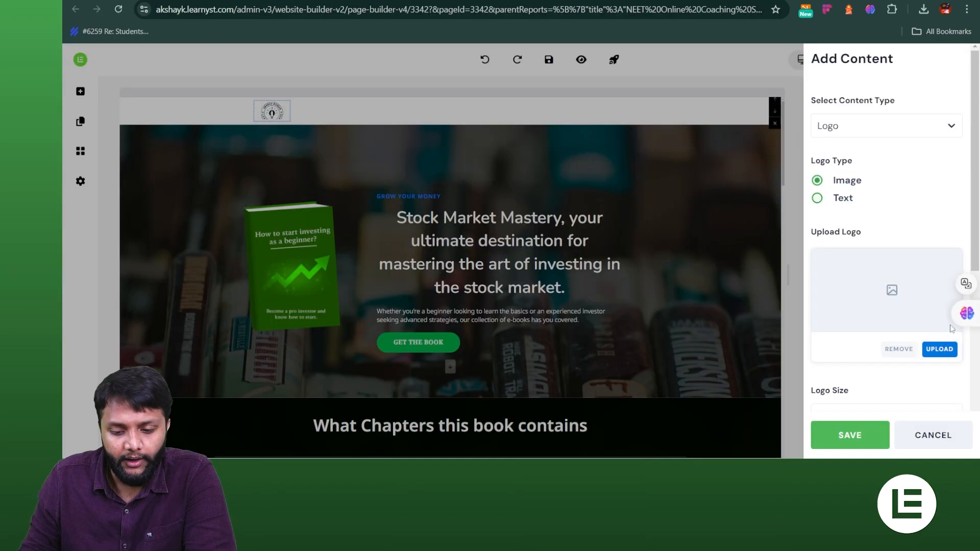
Save the Logo content with the default school image and inspect it up close in the navigation bar
left_click(867, 445)
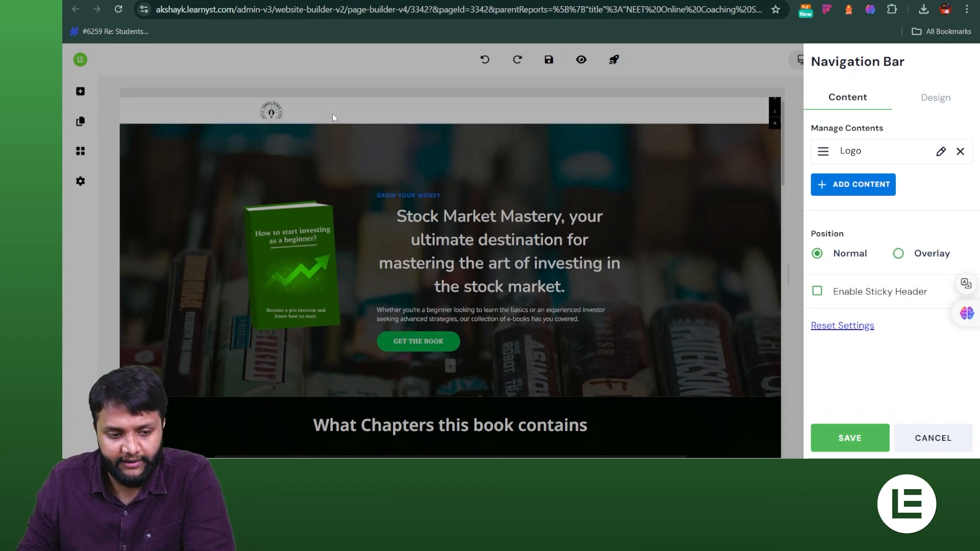
scroll(335, 111, "up", 5)
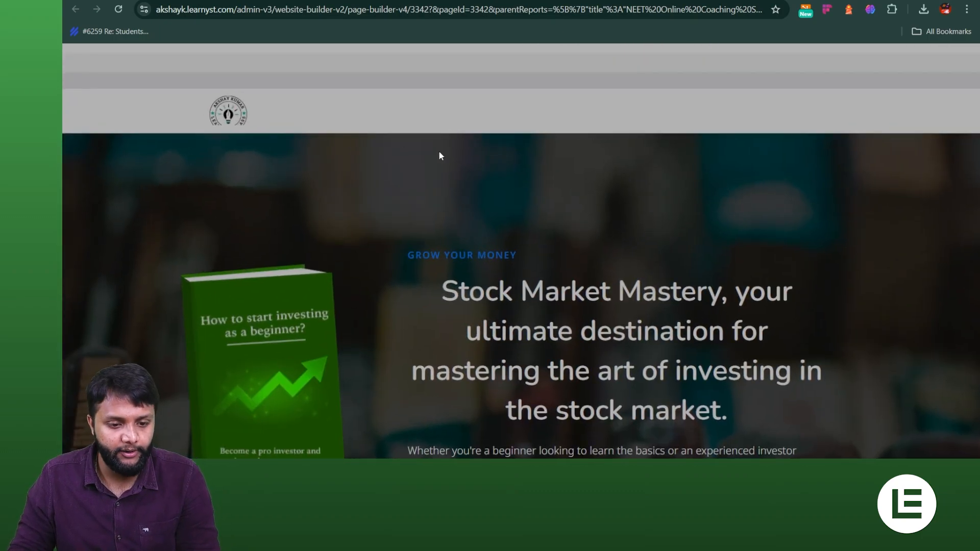
scroll(439, 152, "down", 5)
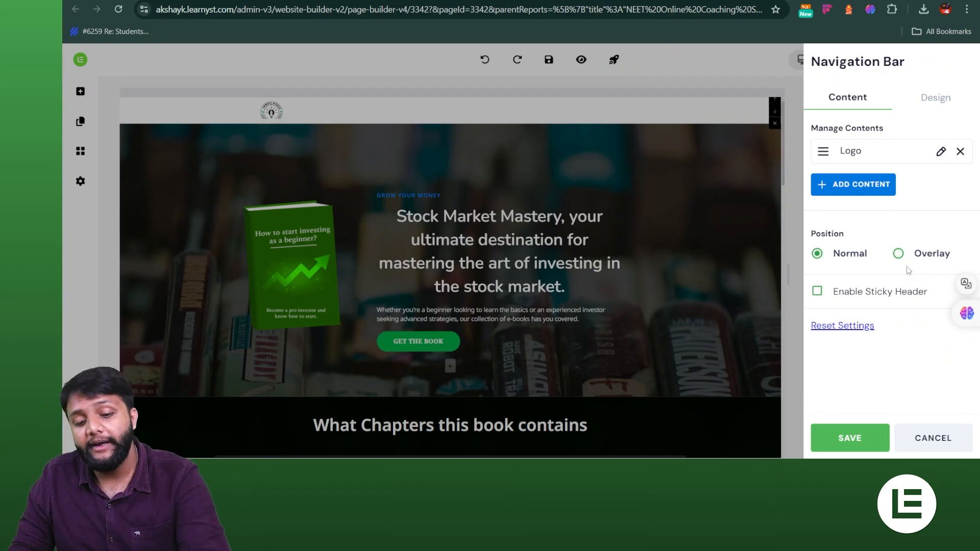
Add a Search content item to the navigation bar and save it
left_click(873, 184)
left_click(866, 132)
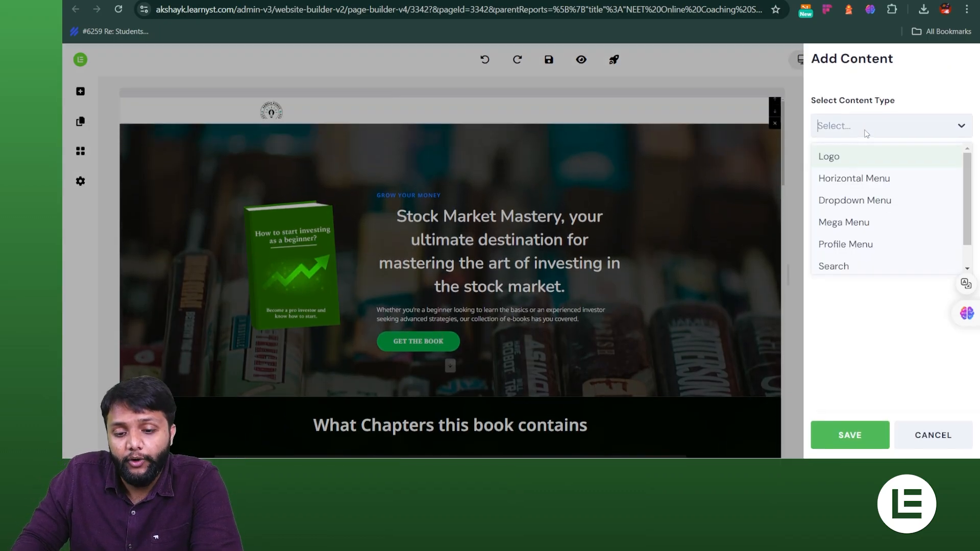
left_click(860, 267)
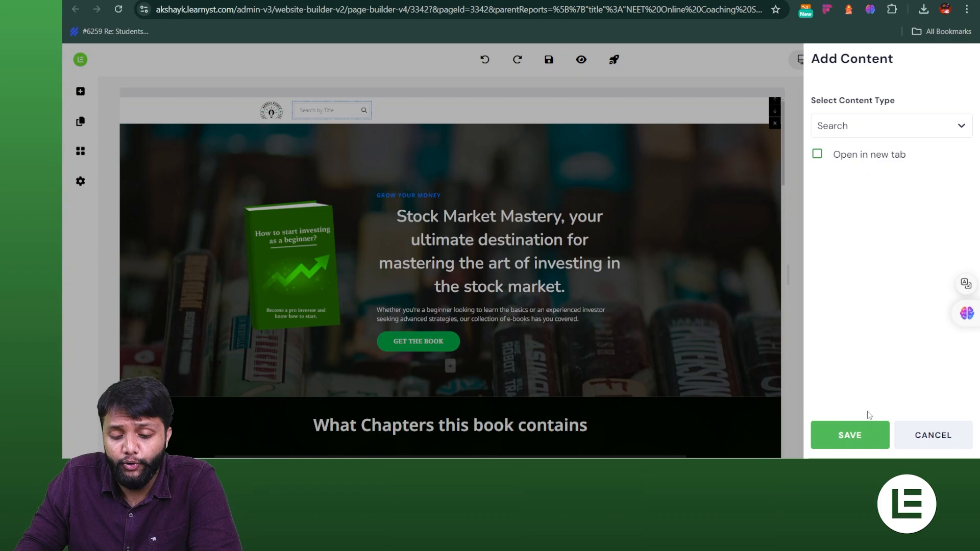
left_click(858, 436)
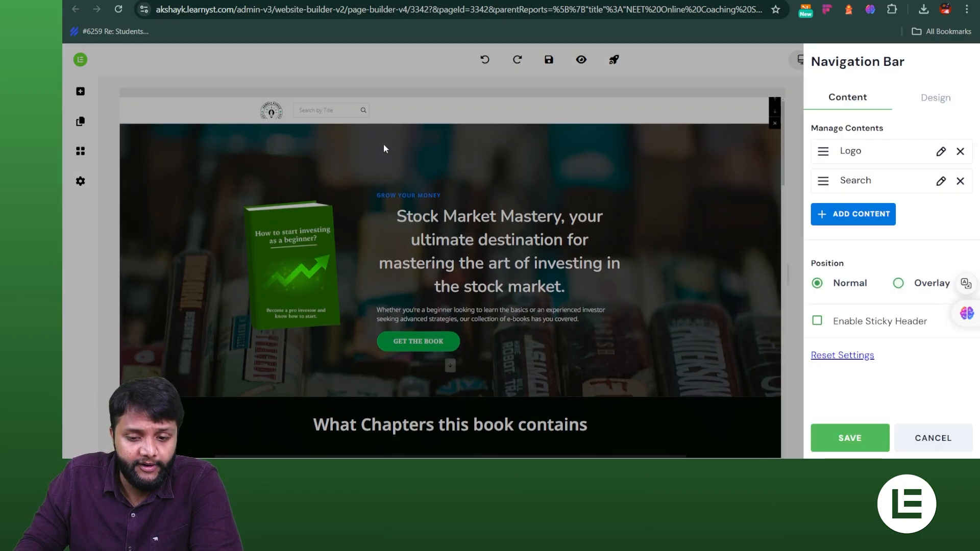
Try red, dark brown, black and orange background colors for the navigation bar, and return it to white
left_click(946, 105)
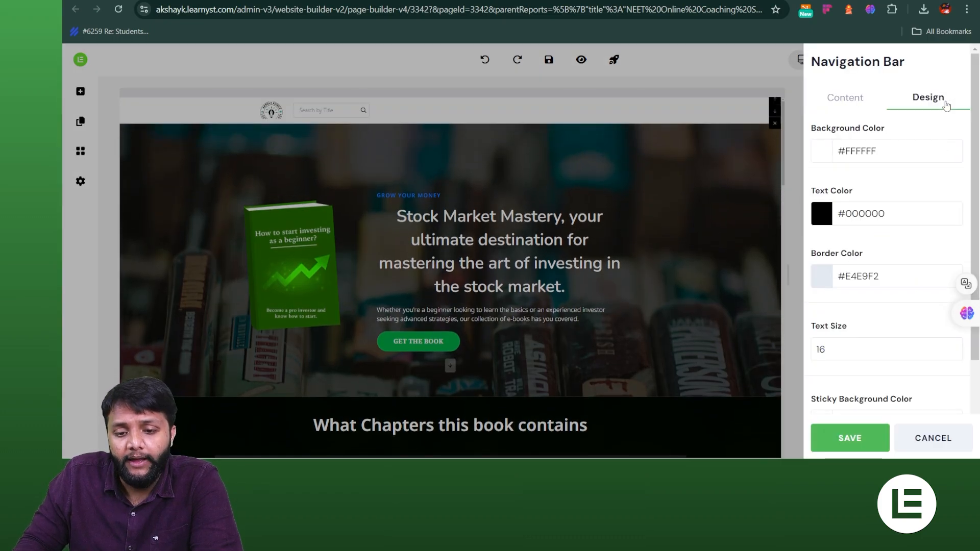
left_click(827, 152)
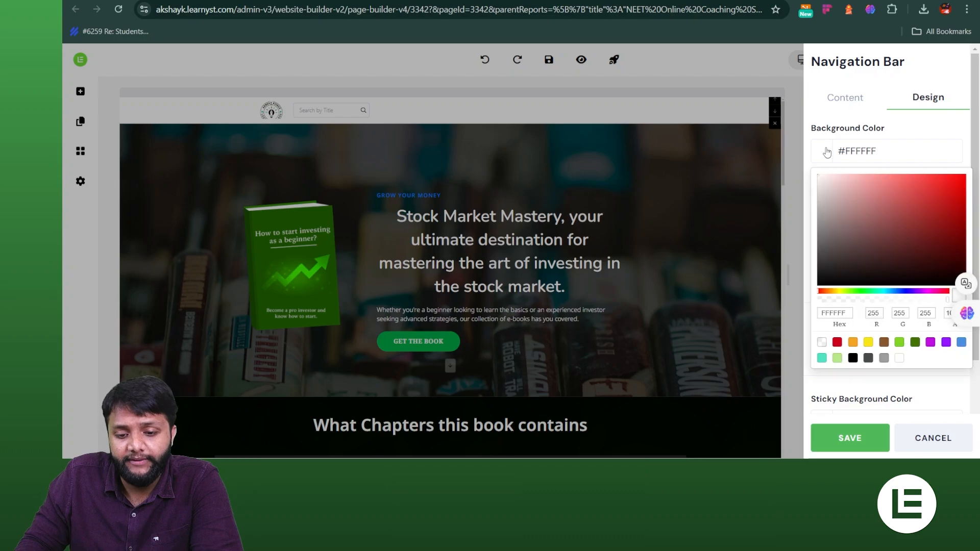
left_click_drag(945, 210, 930, 205)
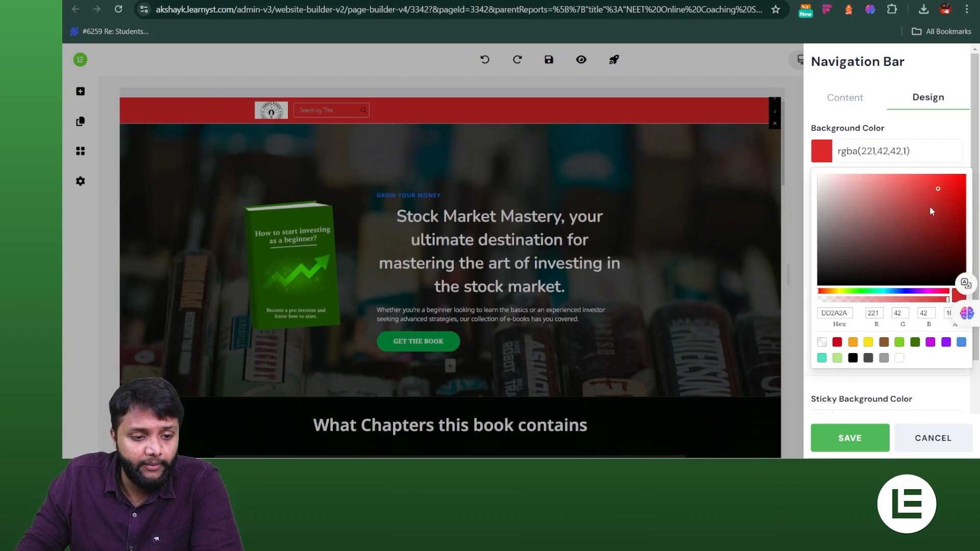
left_click_drag(808, 191, 900, 270)
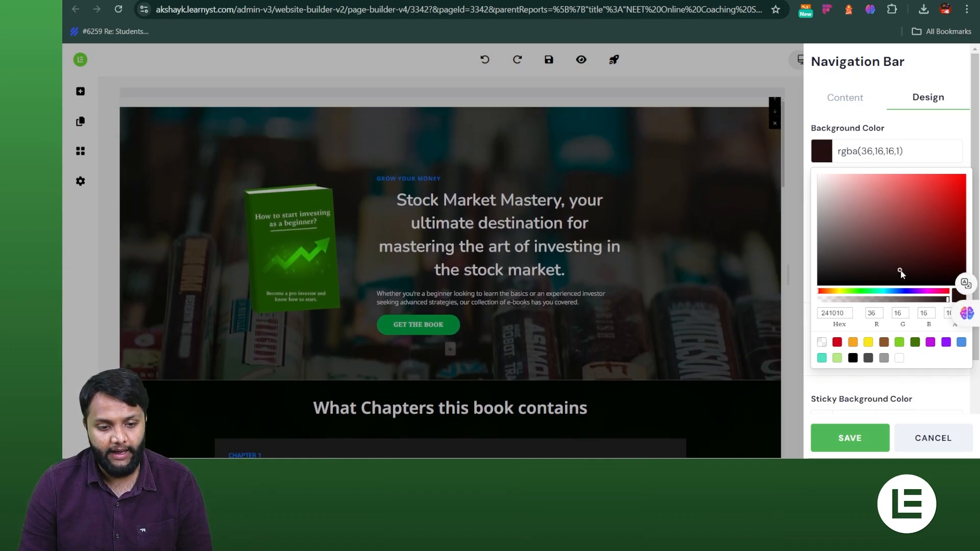
left_click(861, 227)
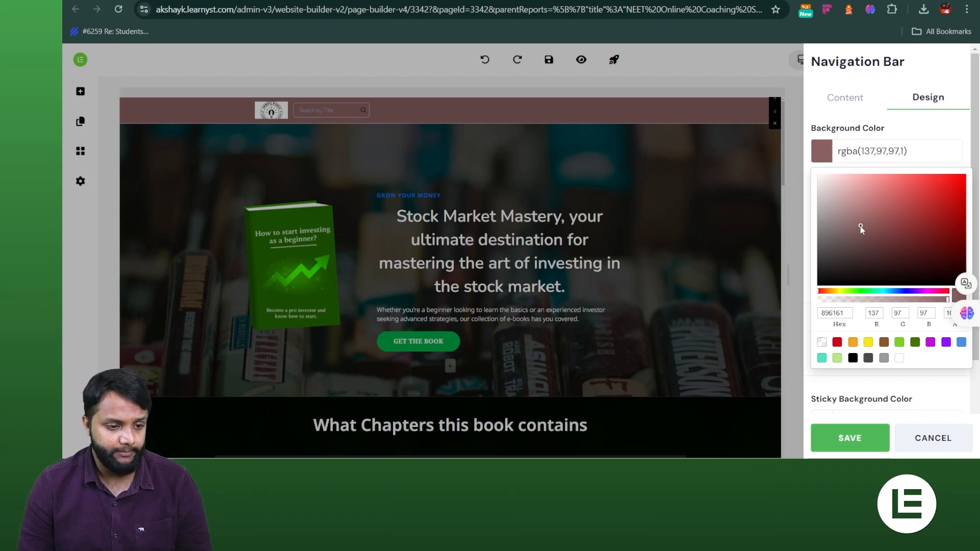
left_click_drag(923, 198, 922, 192)
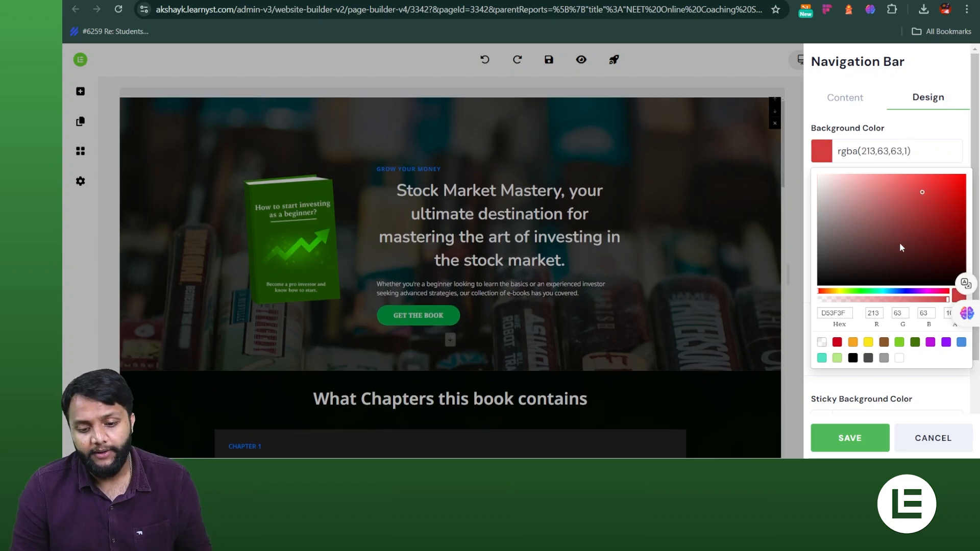
left_click(853, 358)
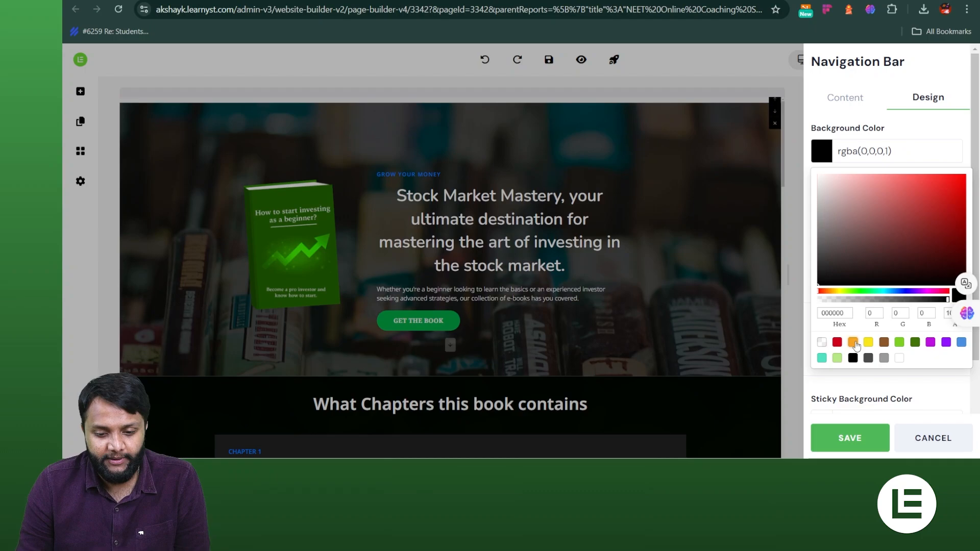
left_click(853, 342)
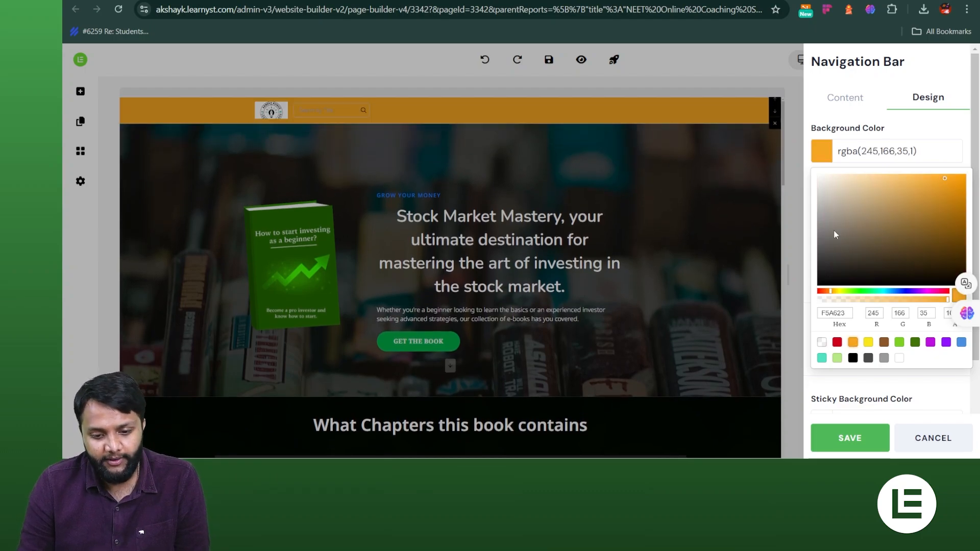
left_click_drag(824, 183, 817, 172)
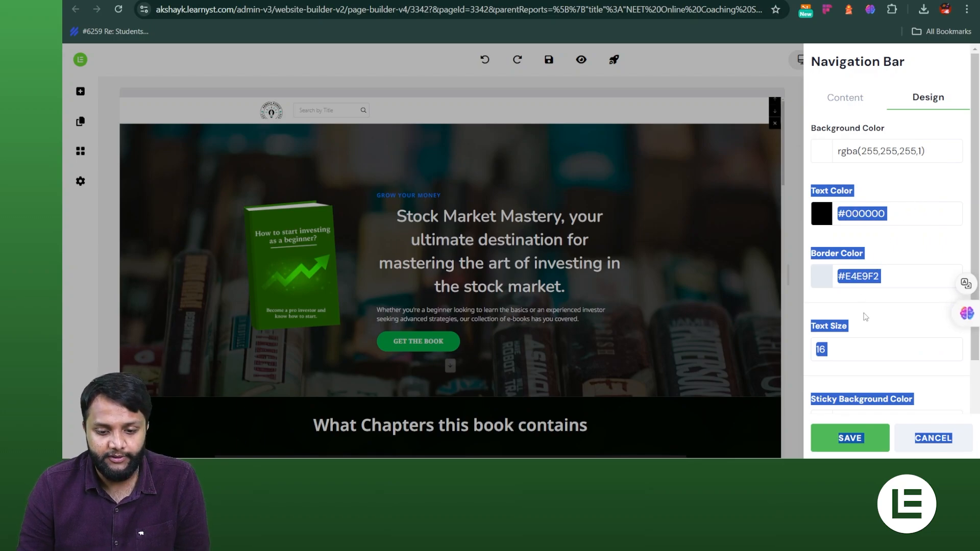
Try a navigation bar text size of 20 and set it back to 16
left_click(868, 342)
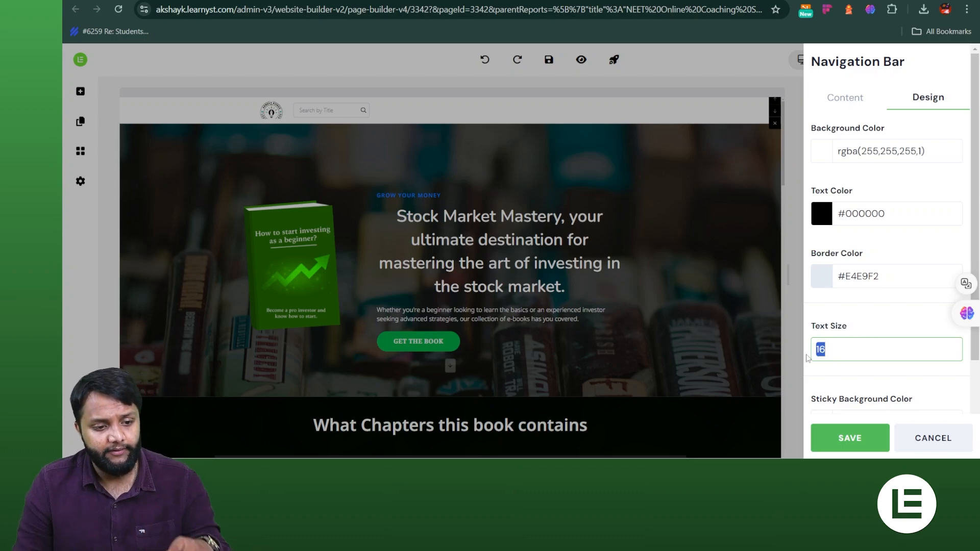
type("20")
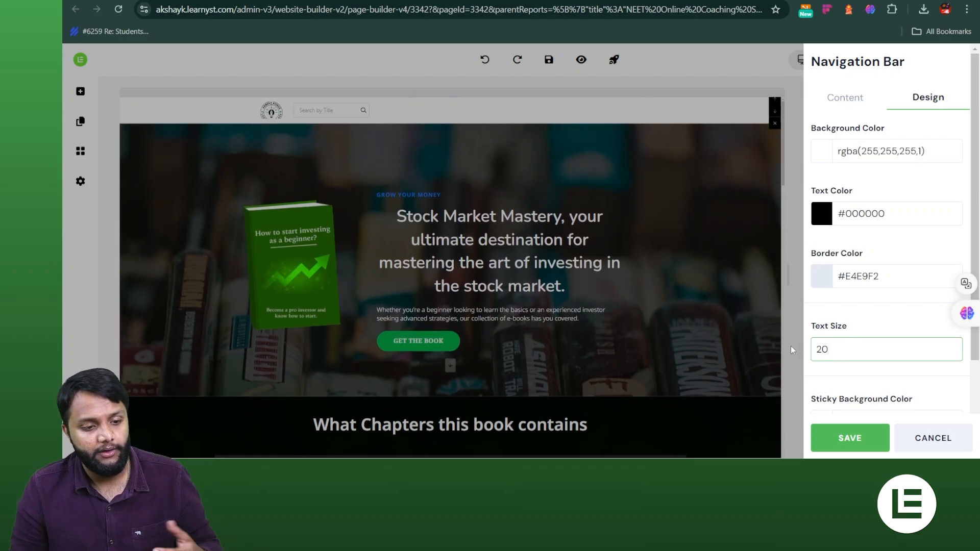
double_click(840, 349)
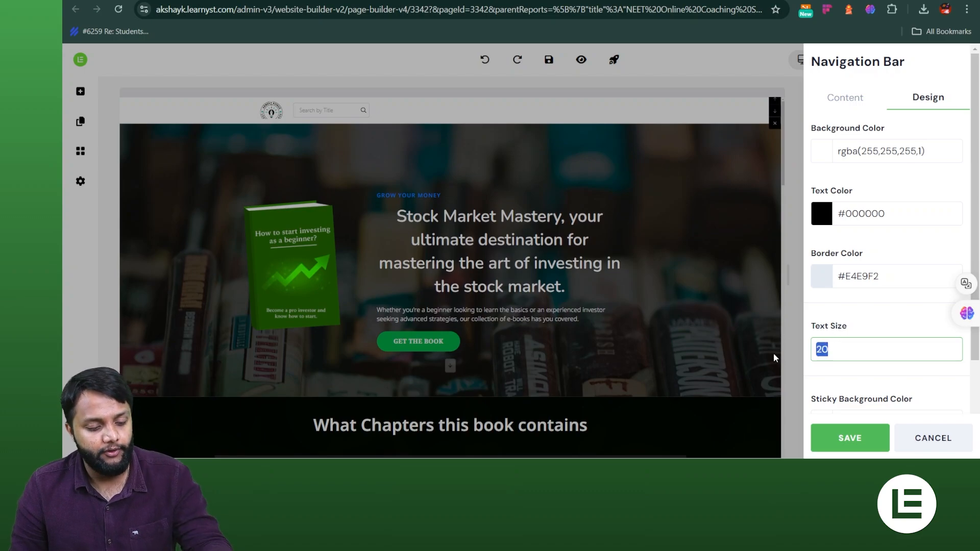
key("BackSpace")
type("16")
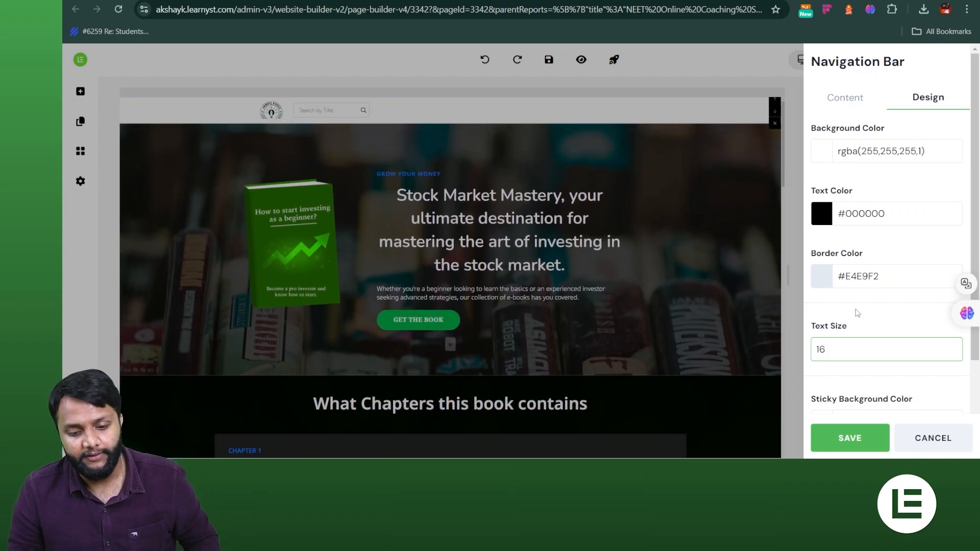
Look over the remaining sticky color settings and save the navigation bar
left_click(877, 322)
scroll(877, 322, "down", 3)
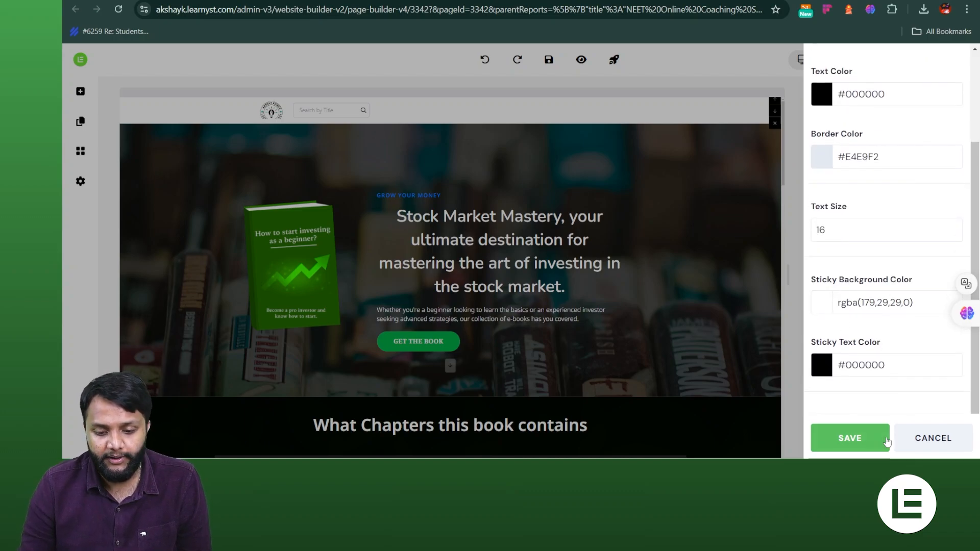
left_click(887, 442)
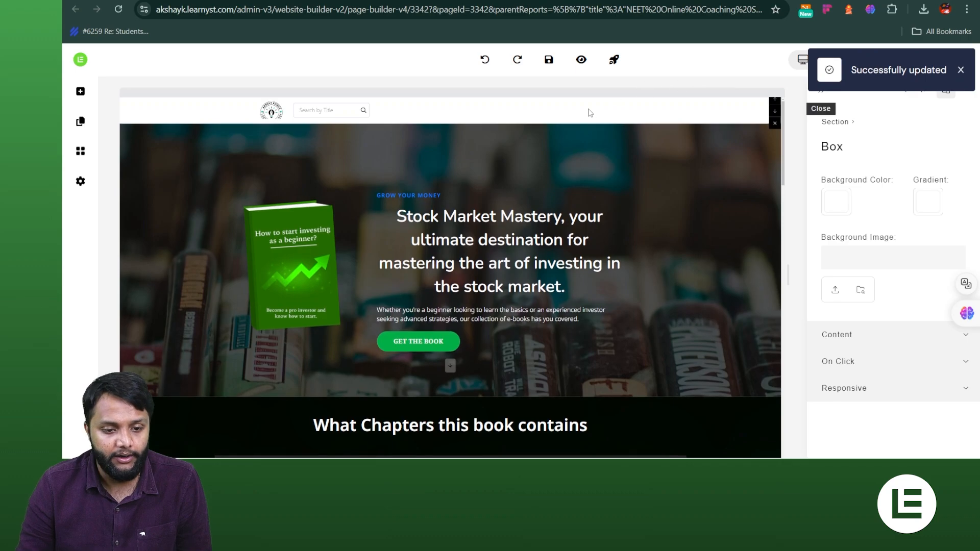
Enable the sticky header for the navigation bar, save it, and check the bar's behavior while moving through the page
left_click(457, 116)
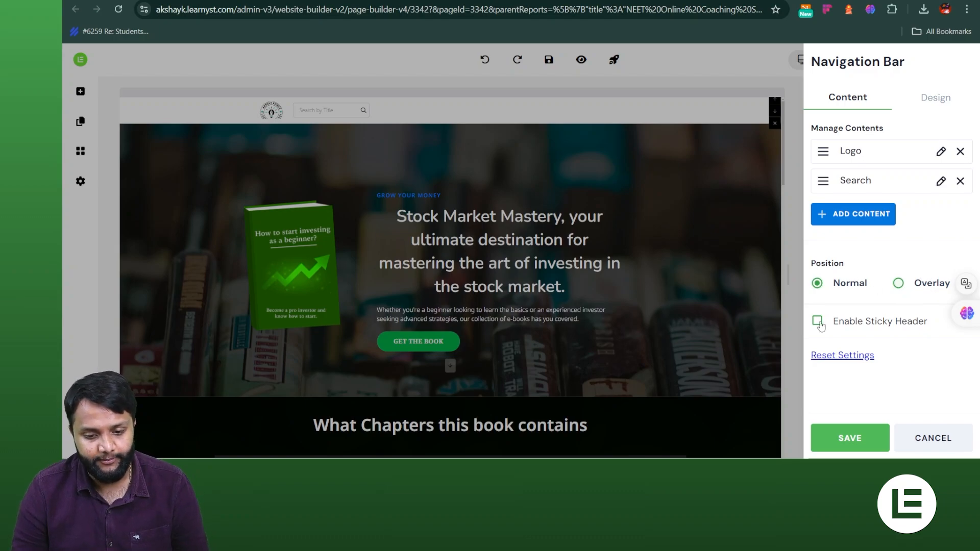
left_click(896, 325)
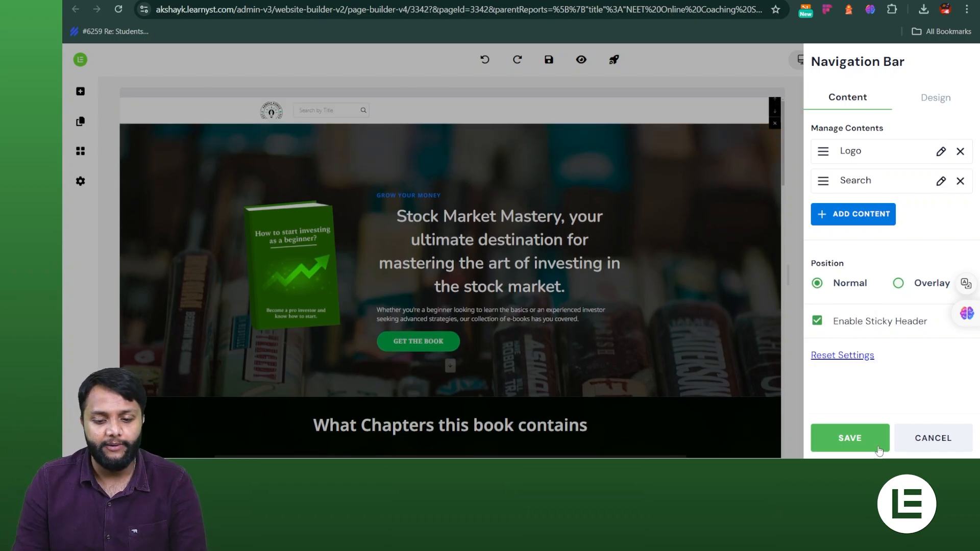
left_click(862, 437)
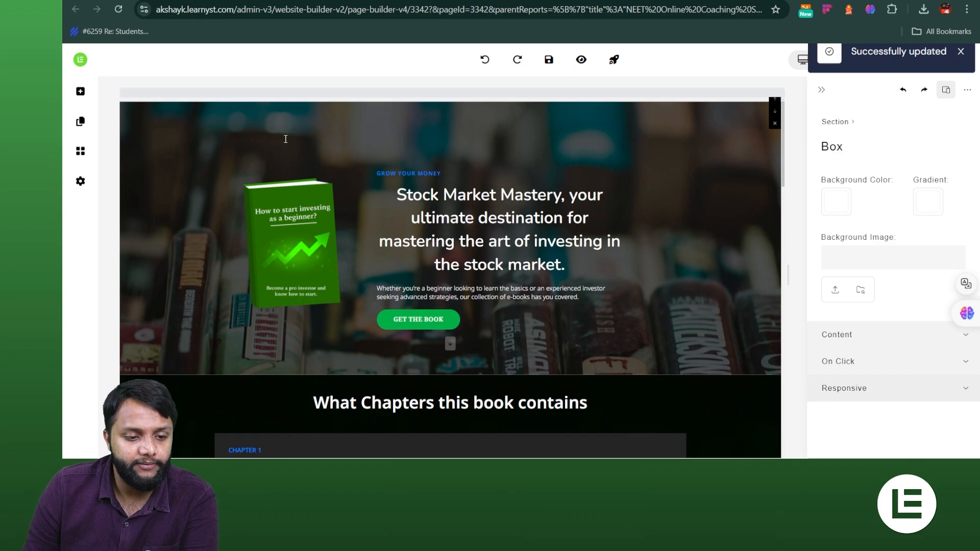
scroll(566, 191, "down", 1)
scroll(566, 191, "down", 2)
scroll(520, 156, "up", 4)
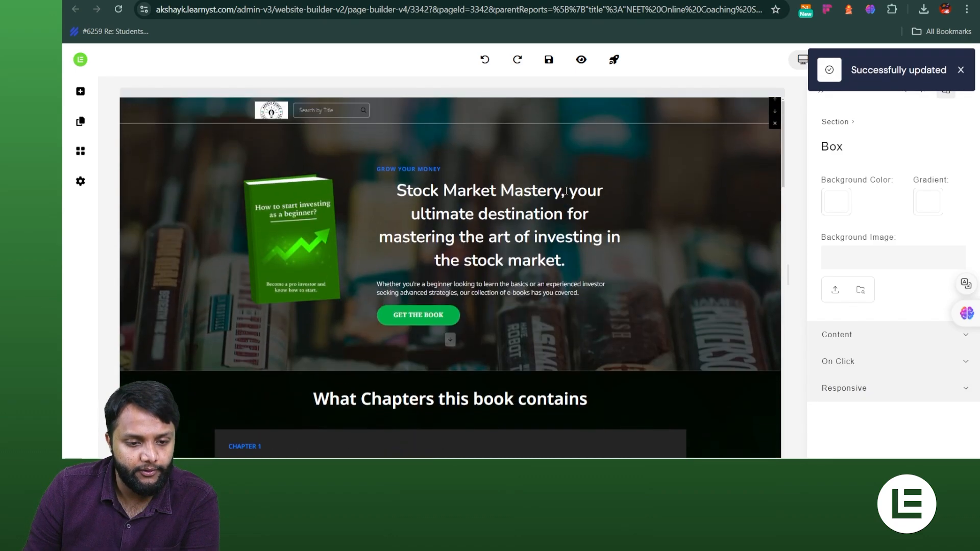
scroll(519, 156, "down", 3)
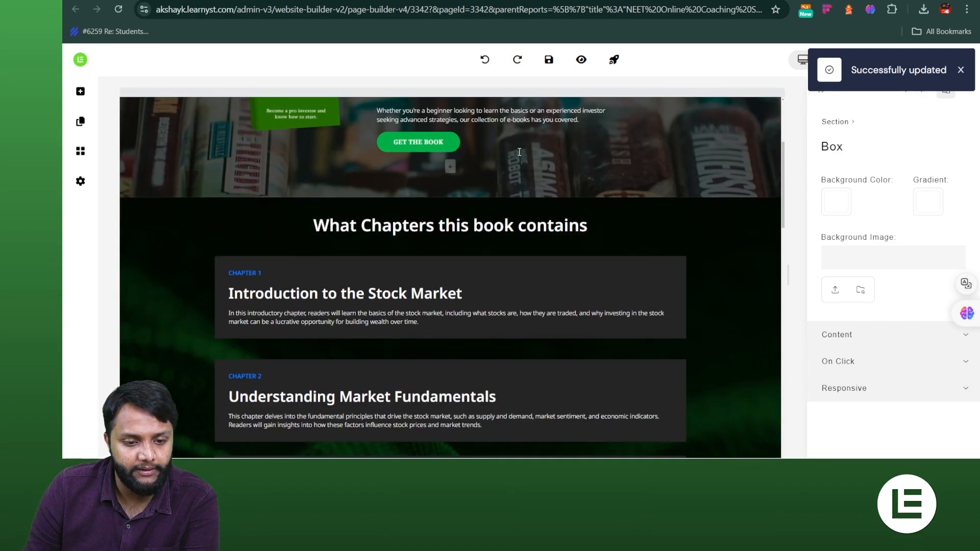
scroll(353, 116, "up", 3)
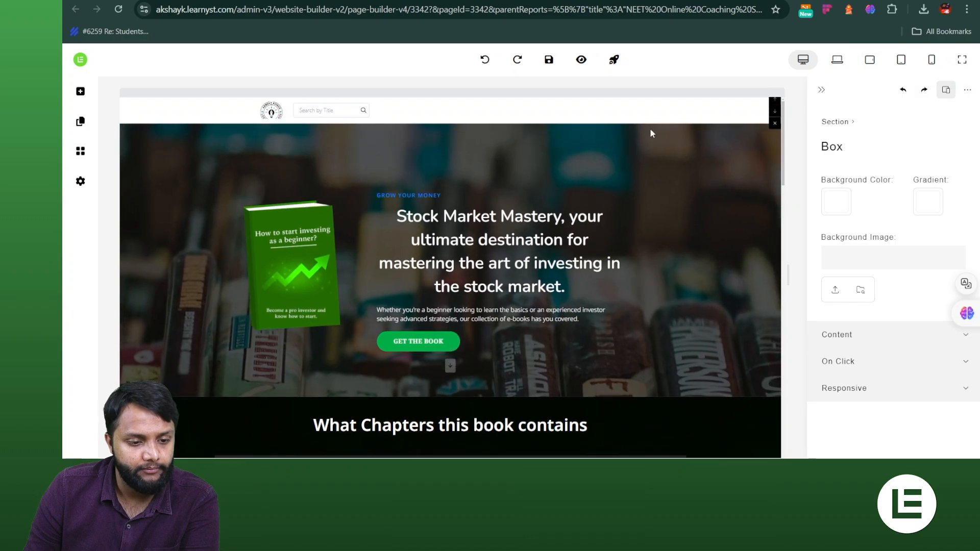
Try to add a Horizontal Menu content item using the Social Menu, and save the navigation bar without it
mouse_move(449, 111)
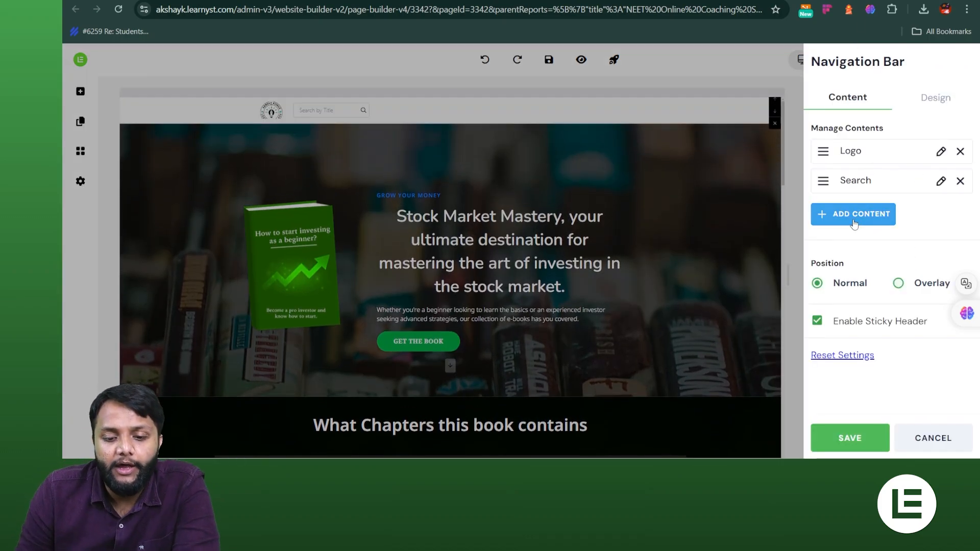
left_click(854, 224)
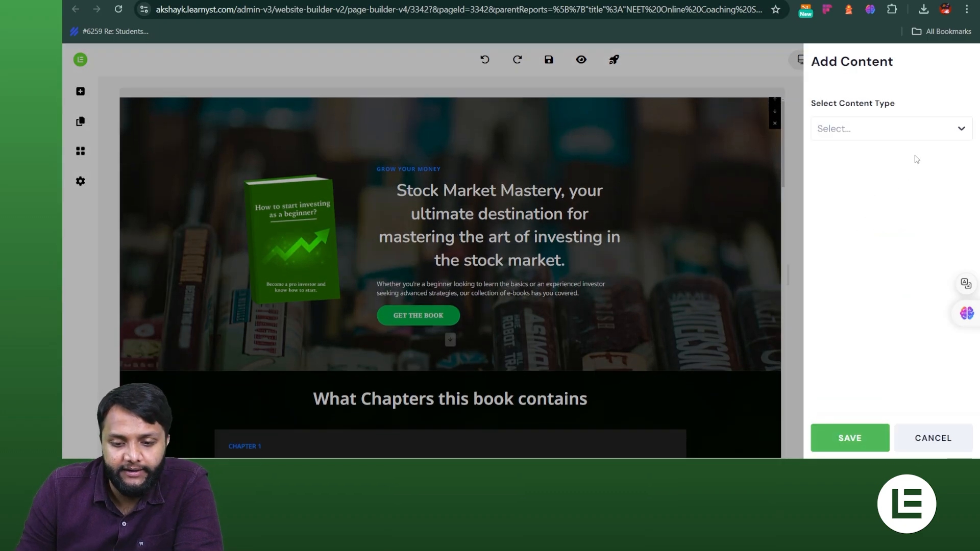
left_click(914, 130)
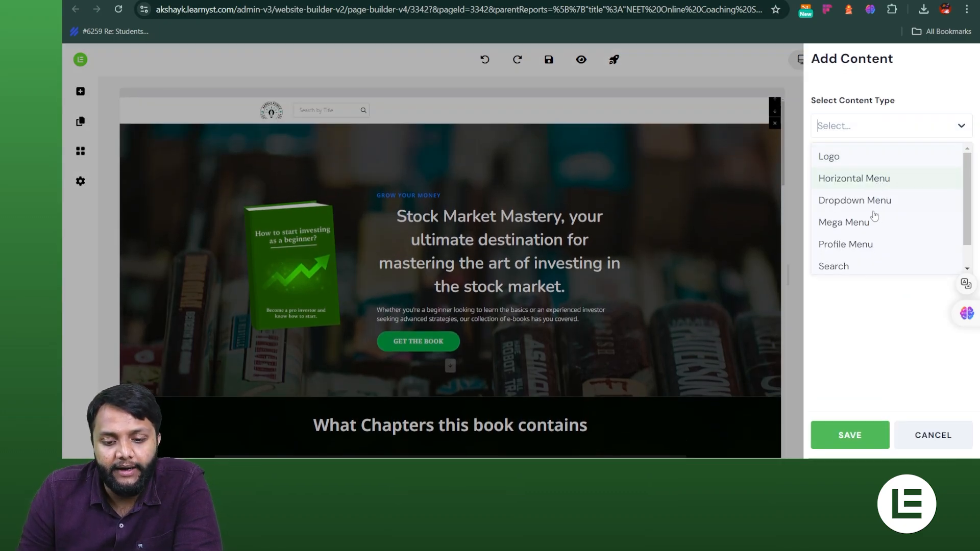
scroll(865, 264, "down", 1)
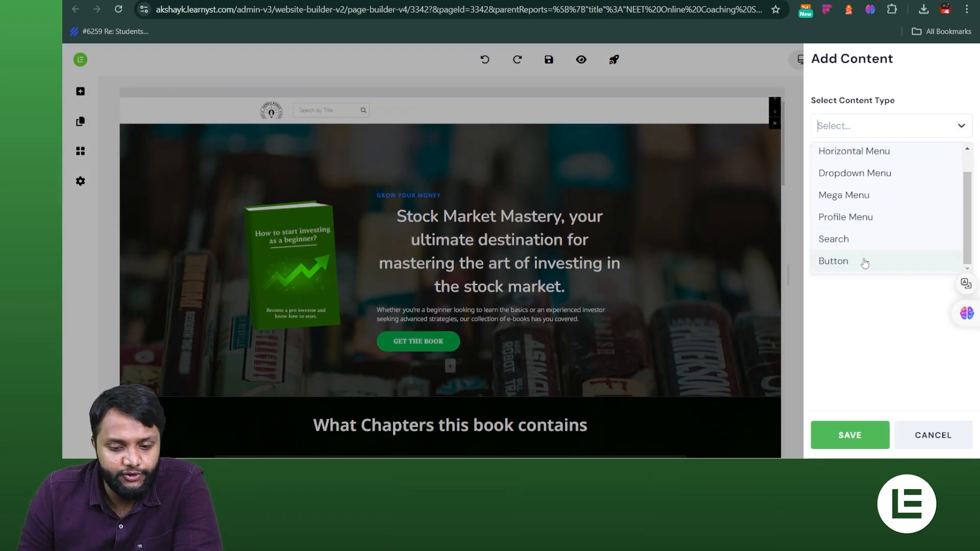
scroll(864, 181, "up", 1)
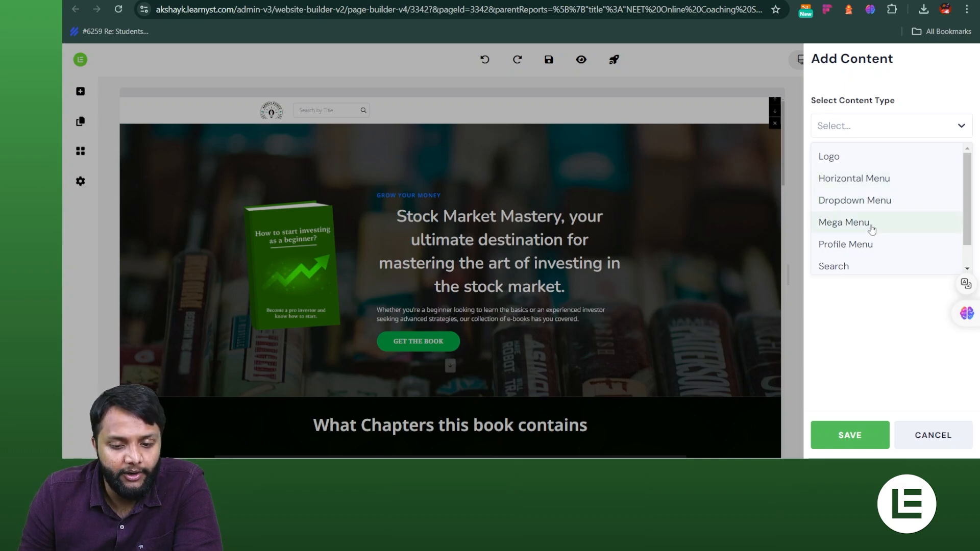
left_click(869, 179)
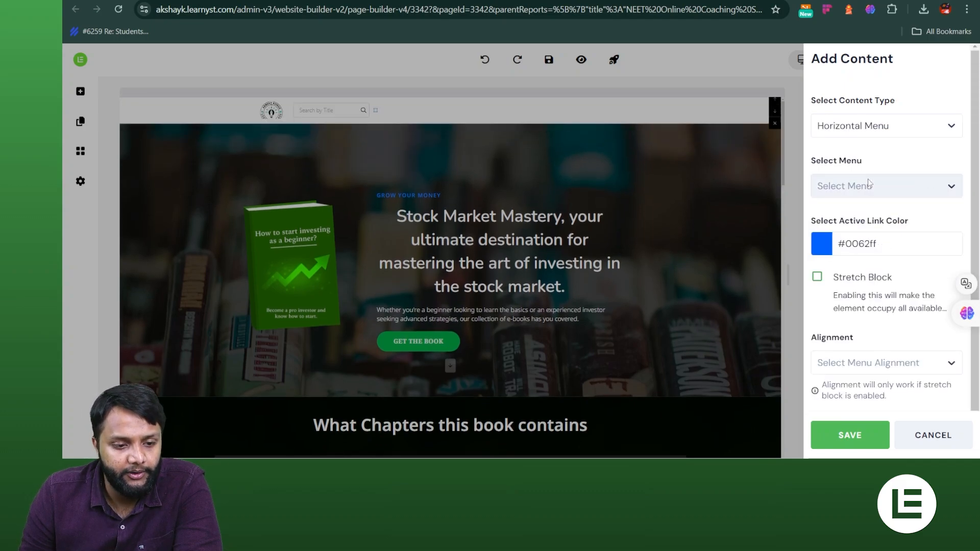
left_click(871, 198)
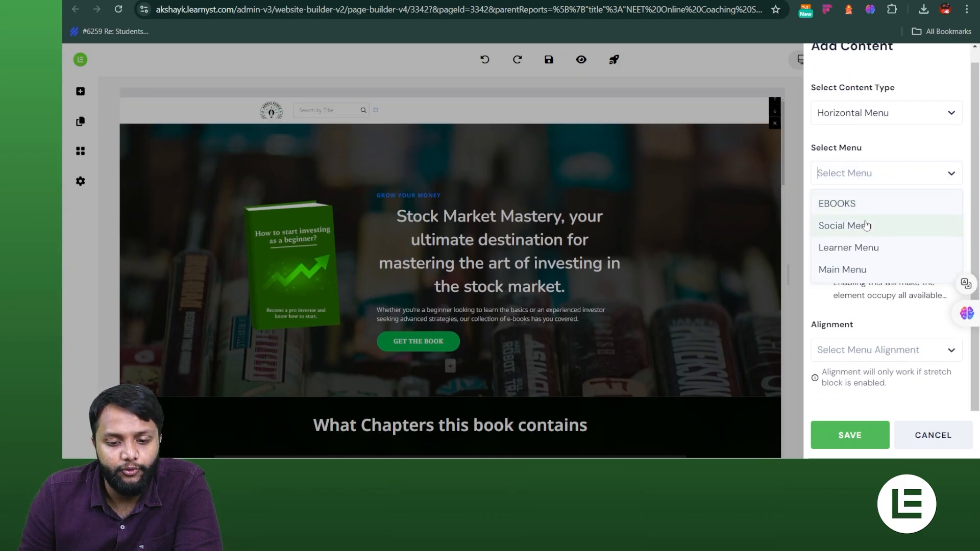
left_click(866, 225)
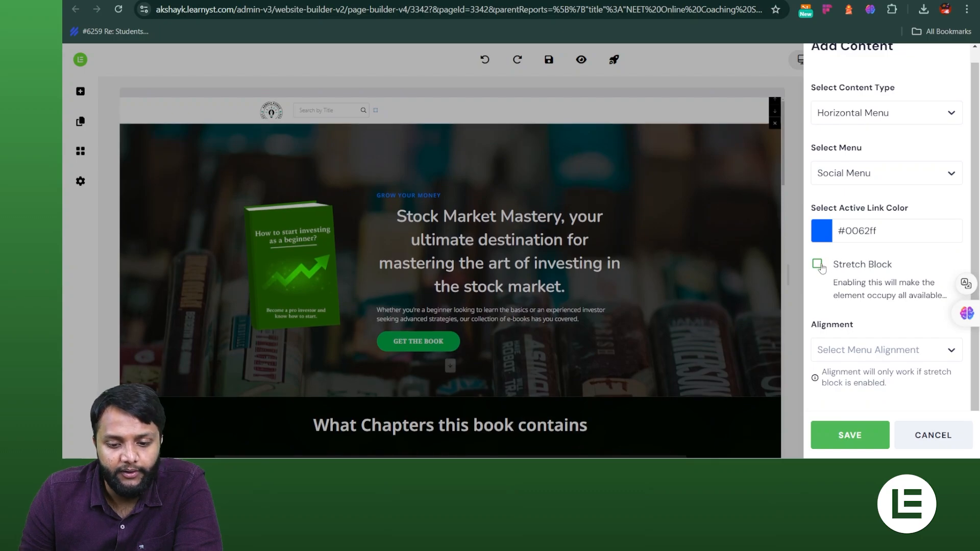
left_click(922, 434)
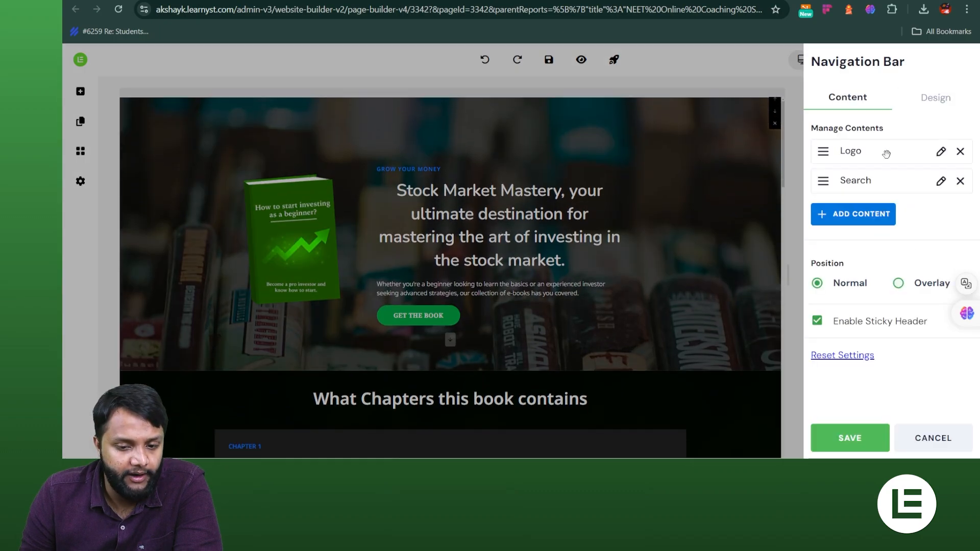
left_click(887, 440)
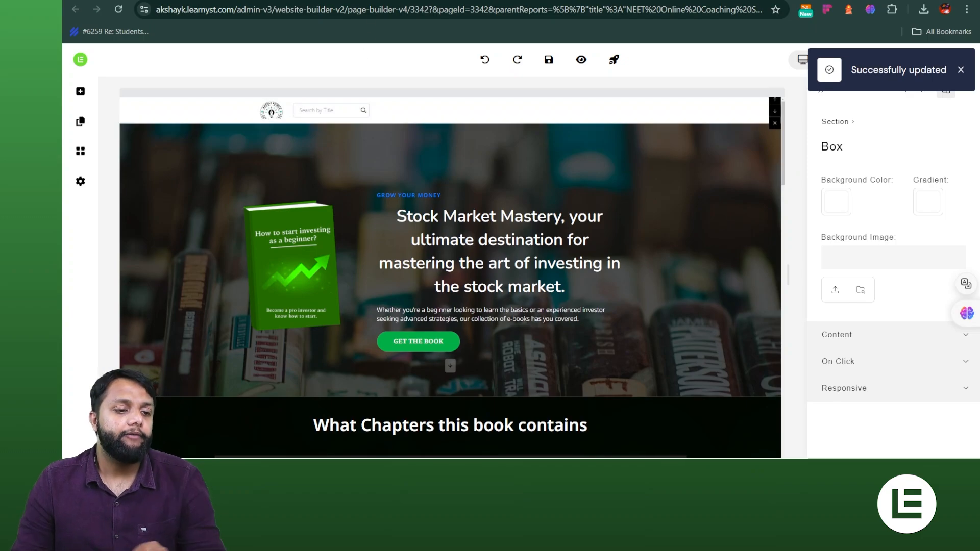
Switch to the school admin site and open its list of navigation menus
left_click(367, 1)
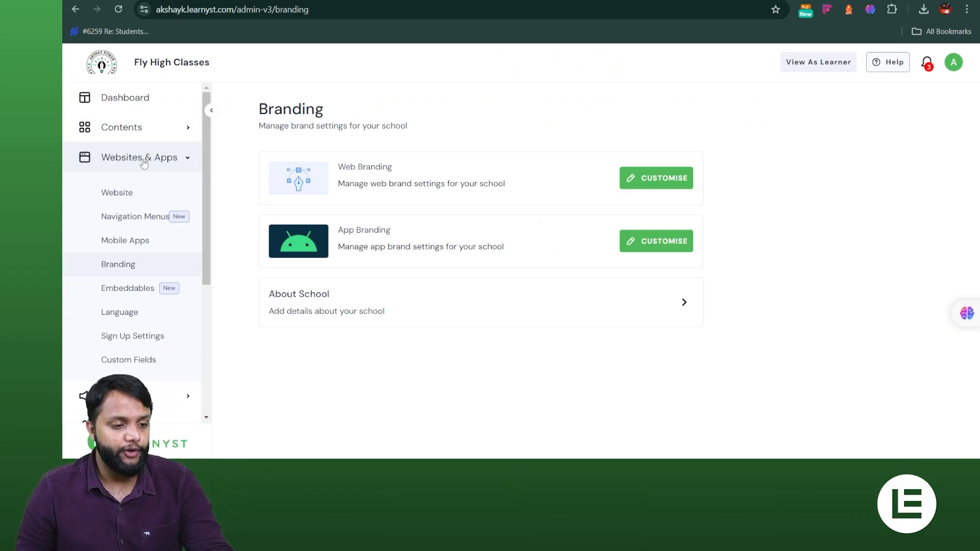
left_click(123, 222)
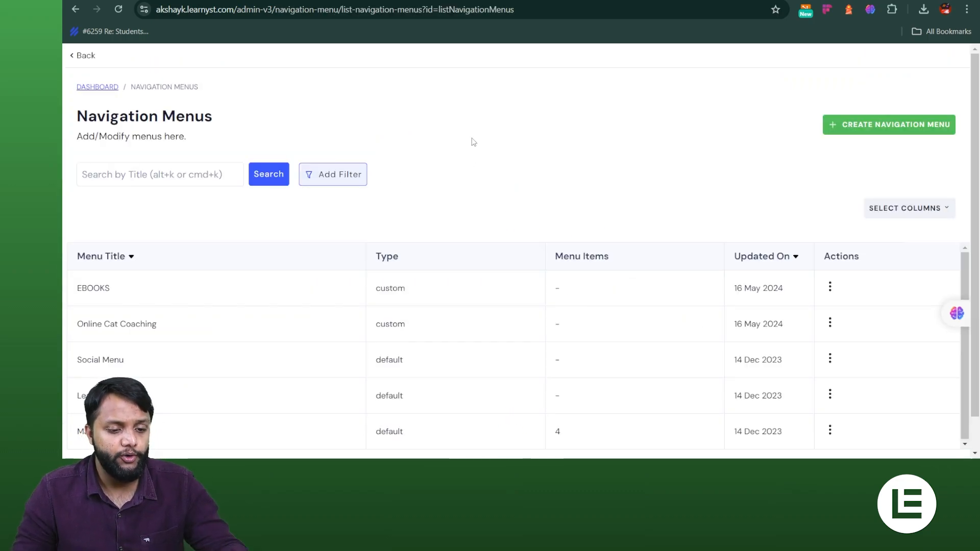
scroll(523, 275, "down", 1)
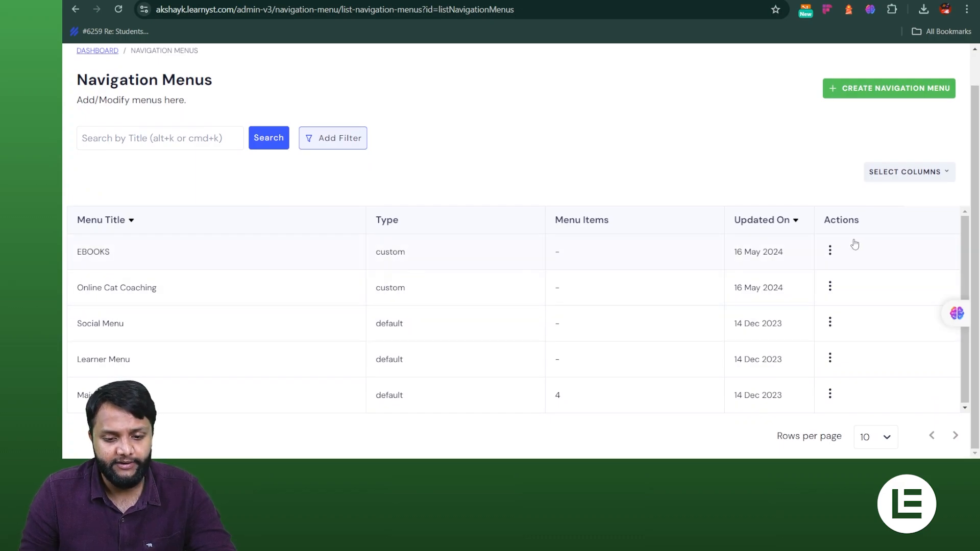
Delete the custom navigation menus EBOOKS and Online Cat Coaching
left_click(830, 250)
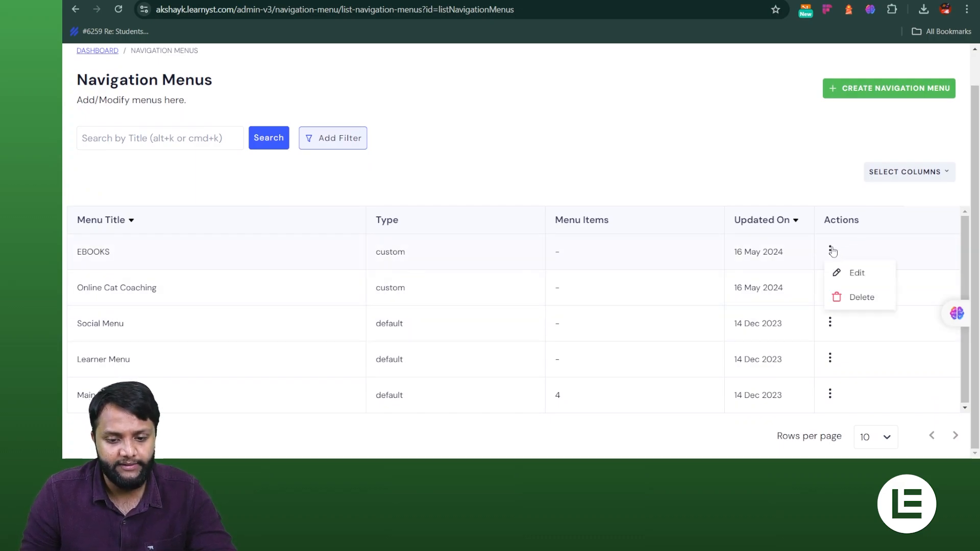
left_click(853, 298)
left_click(675, 281)
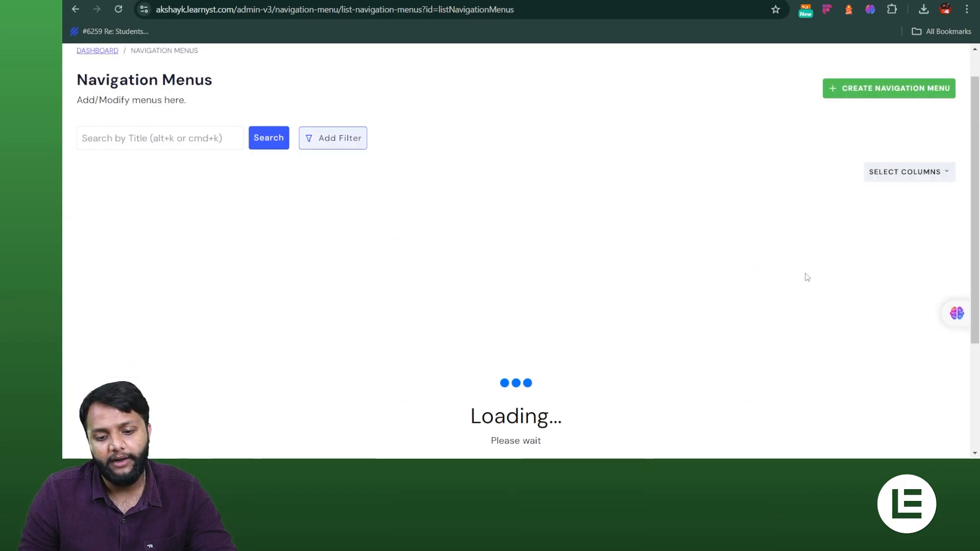
left_click(830, 287)
left_click(850, 334)
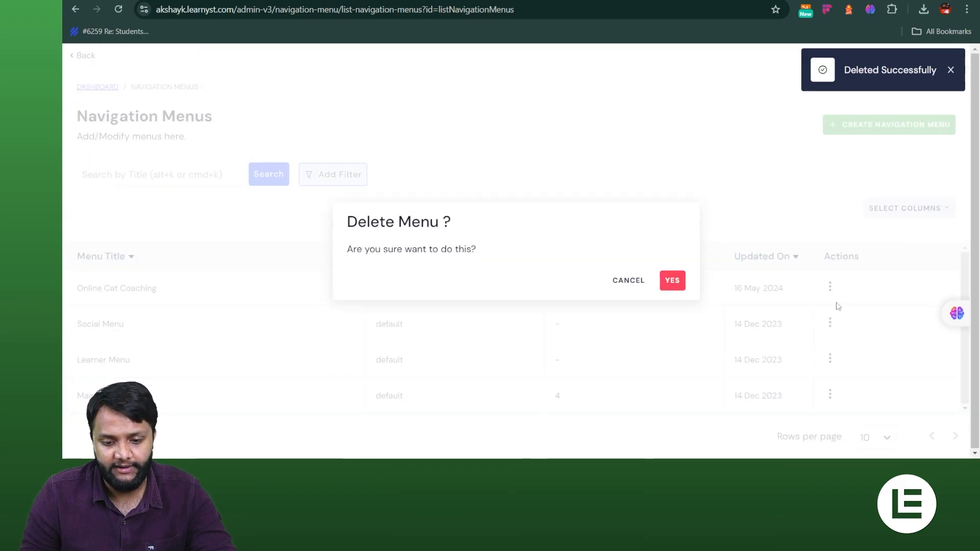
left_click(673, 280)
left_click(830, 287)
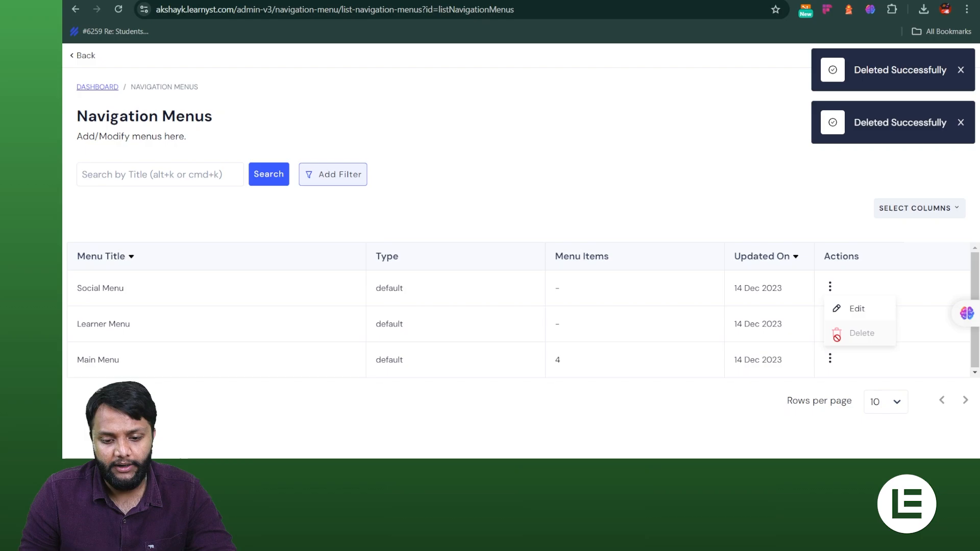
left_click(827, 331)
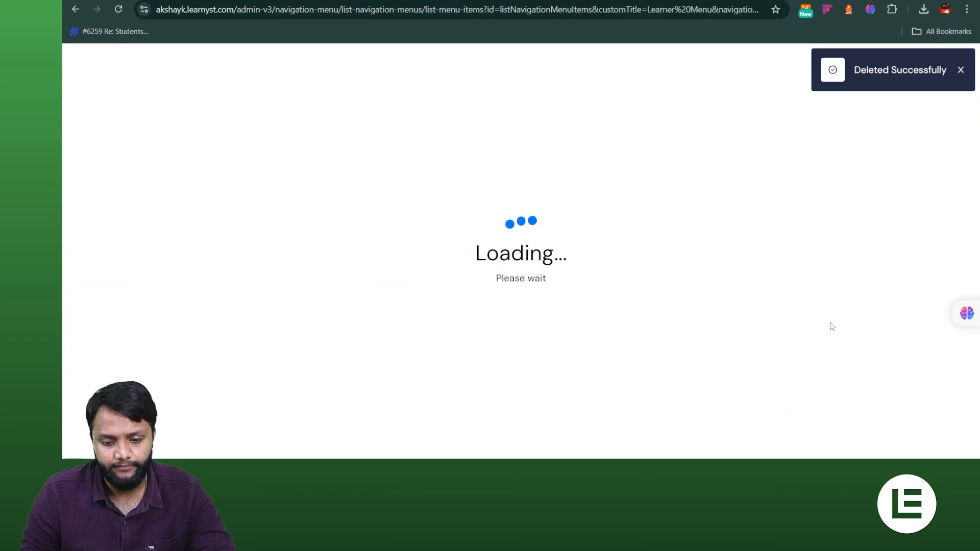
key("alt+Left")
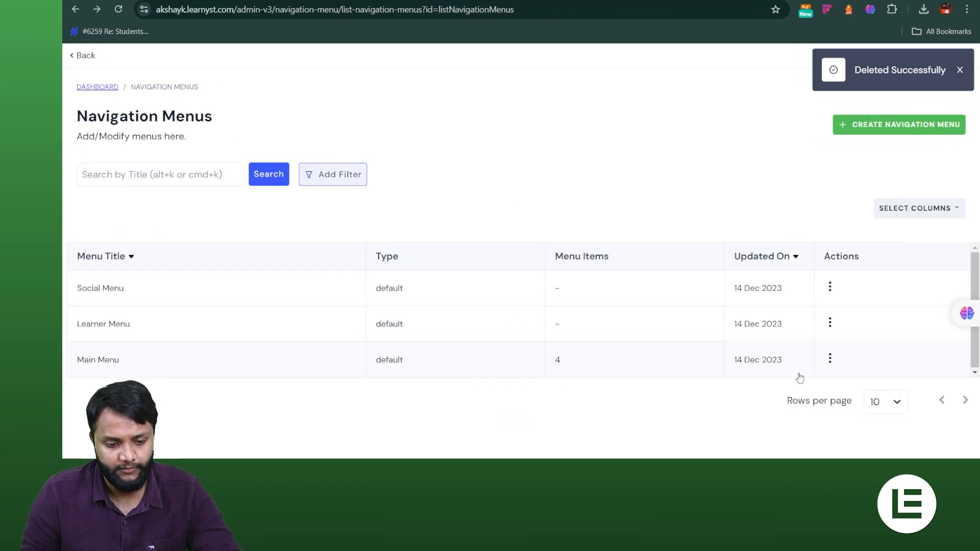
Open the Main Menu's item list and delete the items NEW and NEW PRODUCT
left_click(832, 359)
left_click(623, 354)
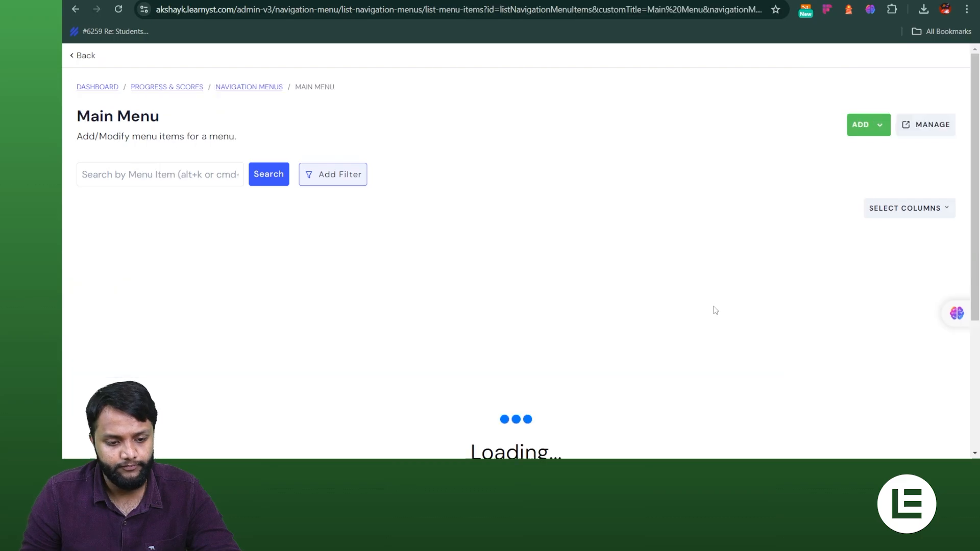
left_click(682, 298)
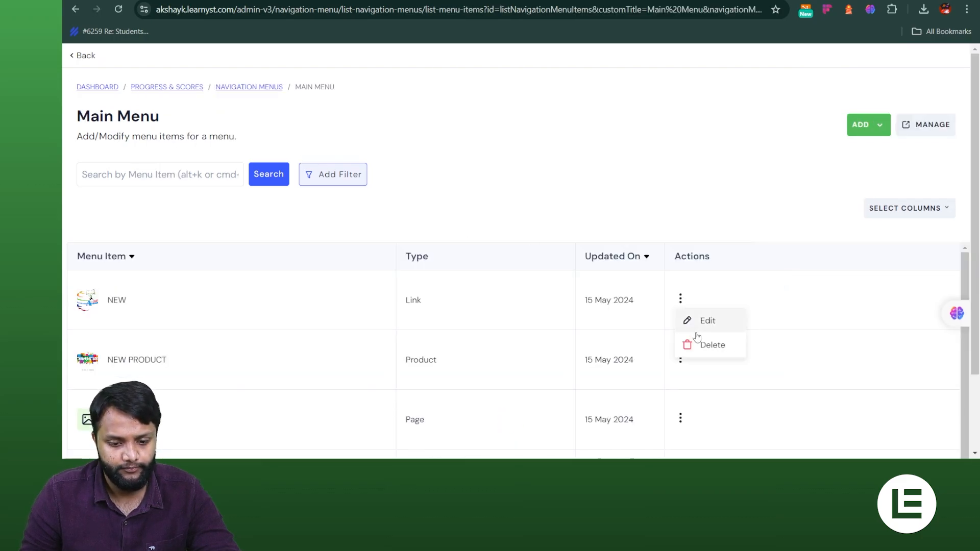
left_click(696, 343)
left_click(671, 279)
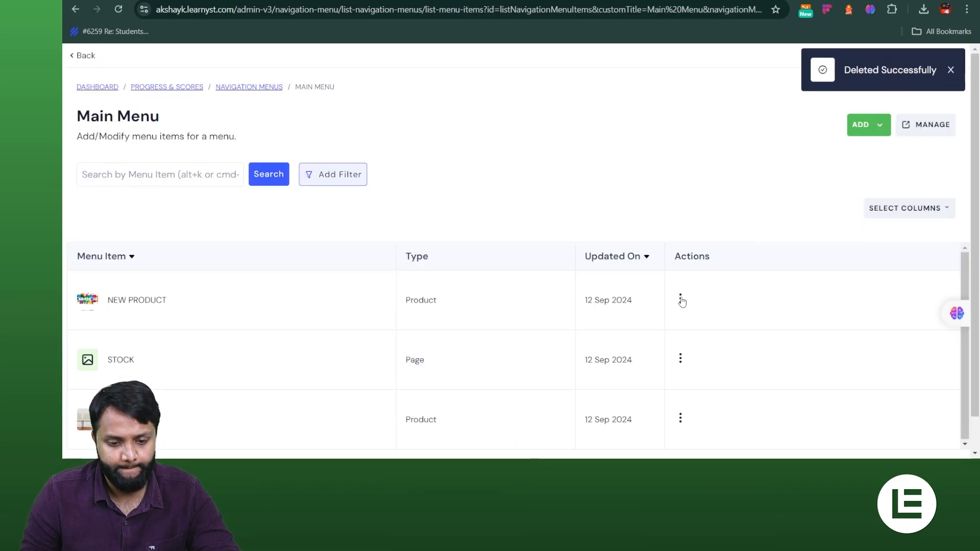
left_click(680, 300)
left_click(687, 344)
left_click(671, 279)
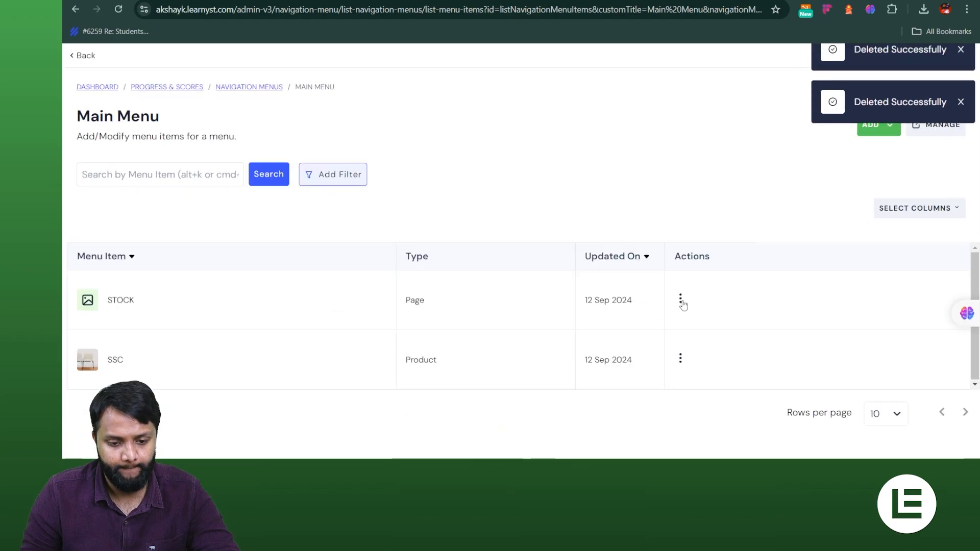
Delete the remaining Main Menu items STOCK and SSC, and return to the list of navigation menus
left_click(680, 300)
left_click(697, 342)
left_click(670, 283)
left_click(681, 301)
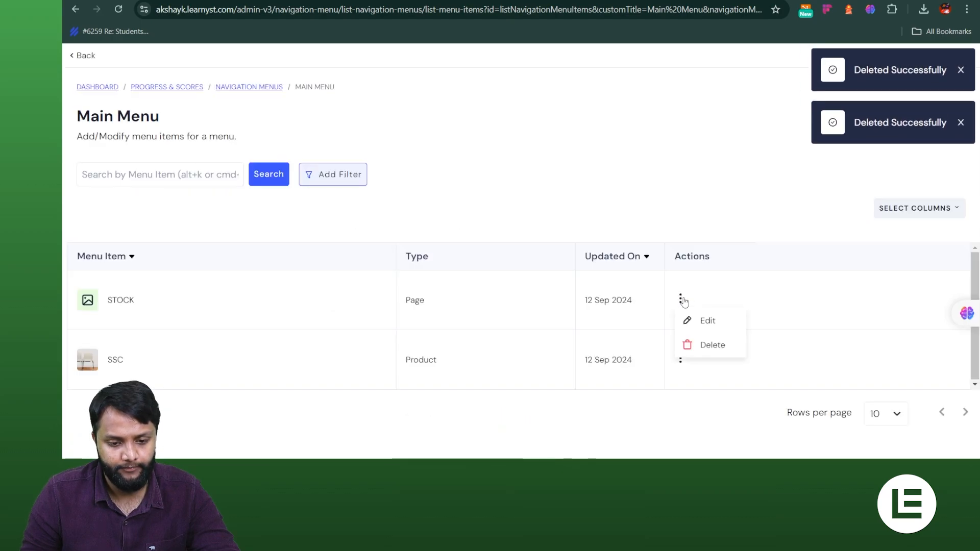
left_click(681, 300)
left_click(700, 343)
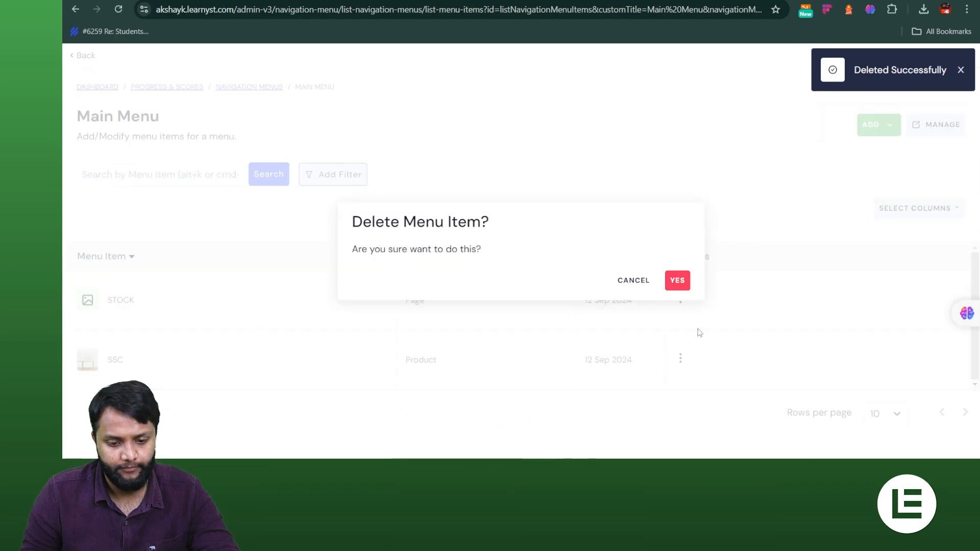
left_click(677, 280)
left_click(679, 301)
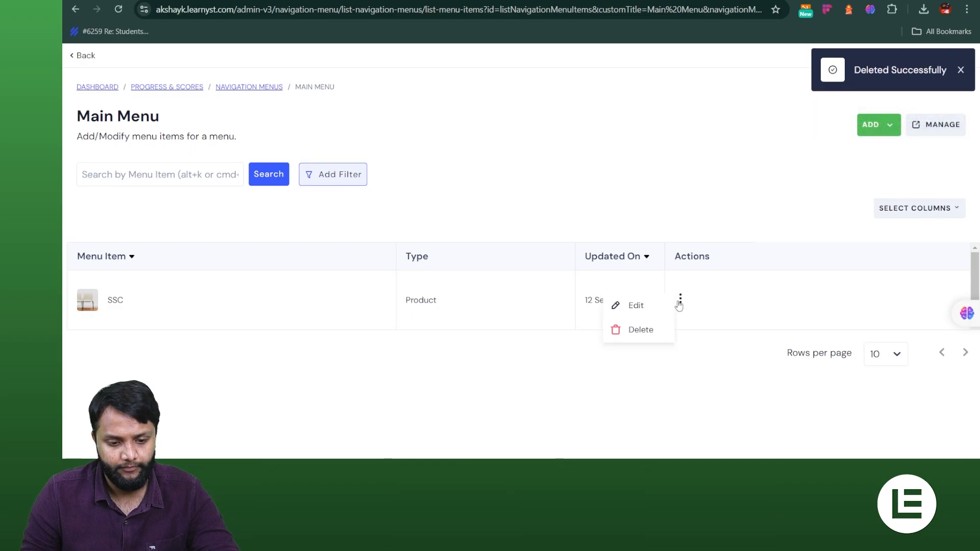
left_click(666, 329)
left_click(676, 280)
key("alt+Left")
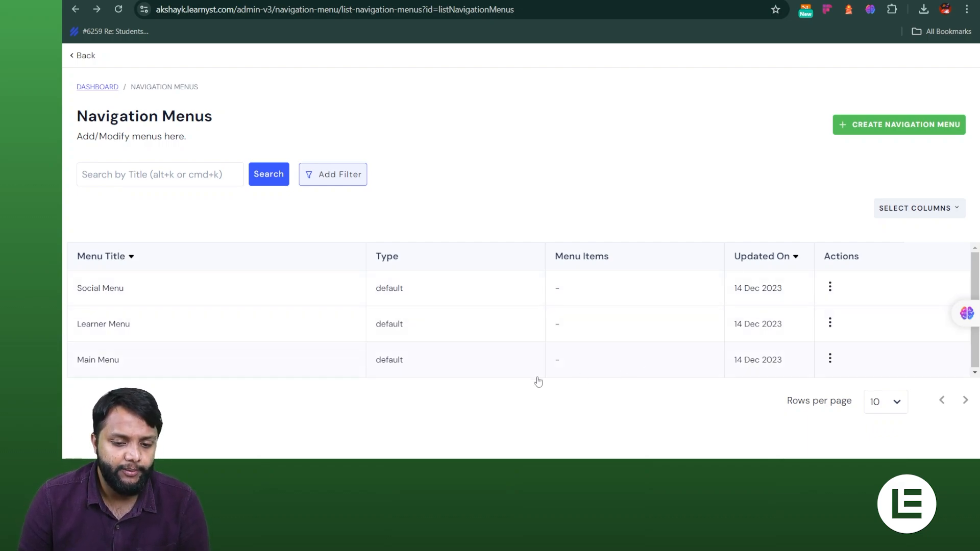
Add a product item titled Yoga to the Main Menu, linked to the product Yoga 2.0
left_click(450, 368)
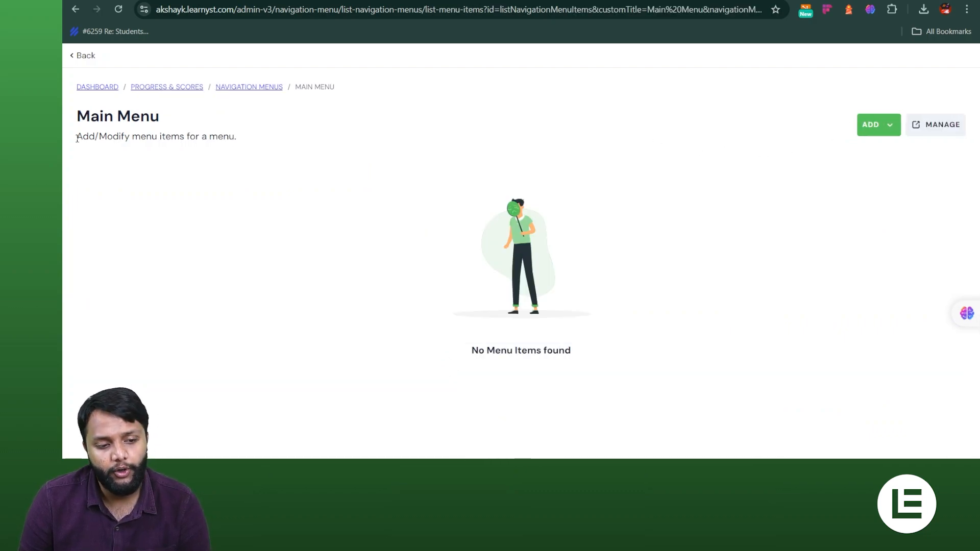
left_click(889, 127)
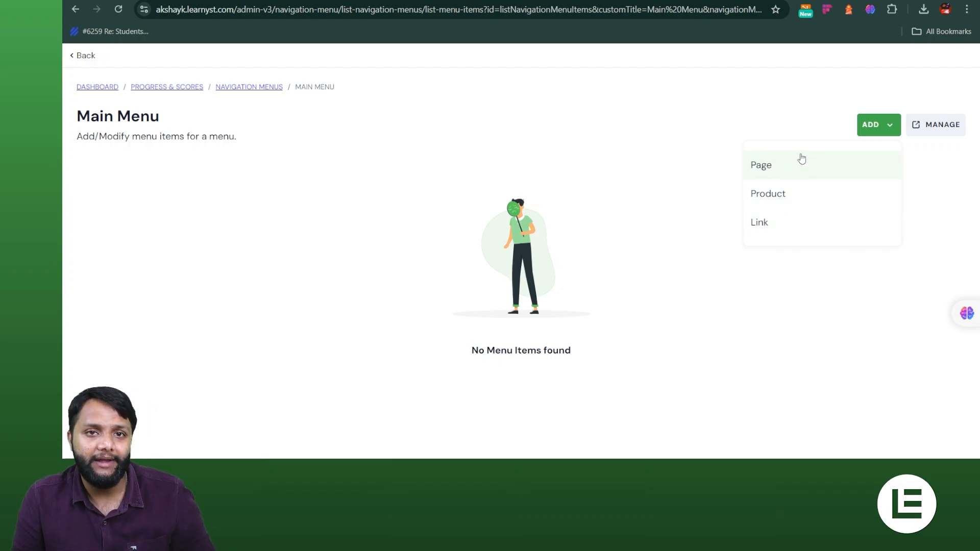
left_click(799, 197)
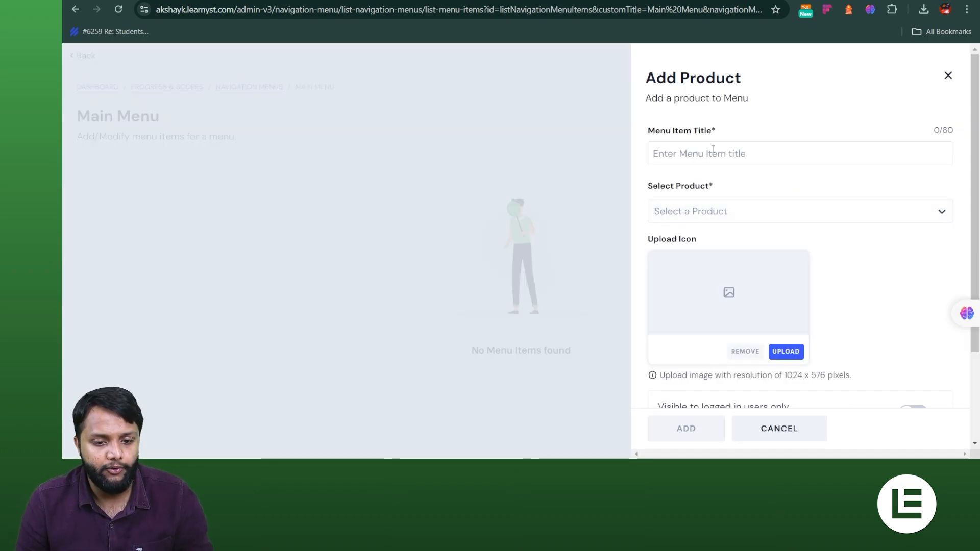
left_click(712, 154)
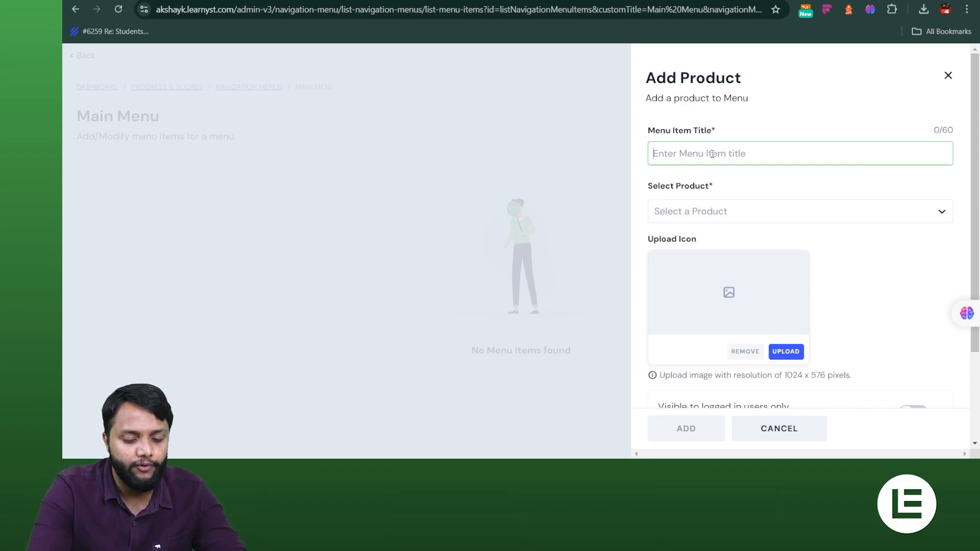
type("Yoga")
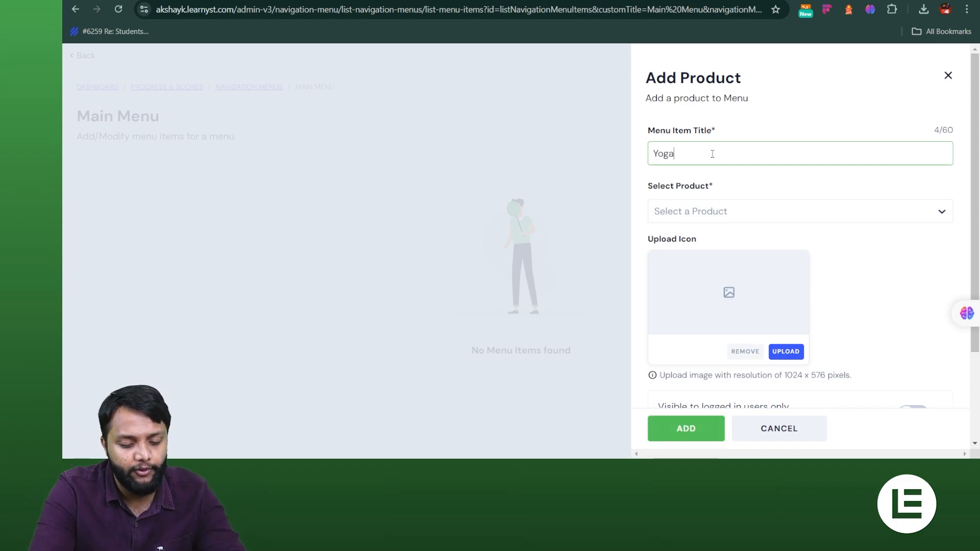
left_click(715, 210)
type("yoga")
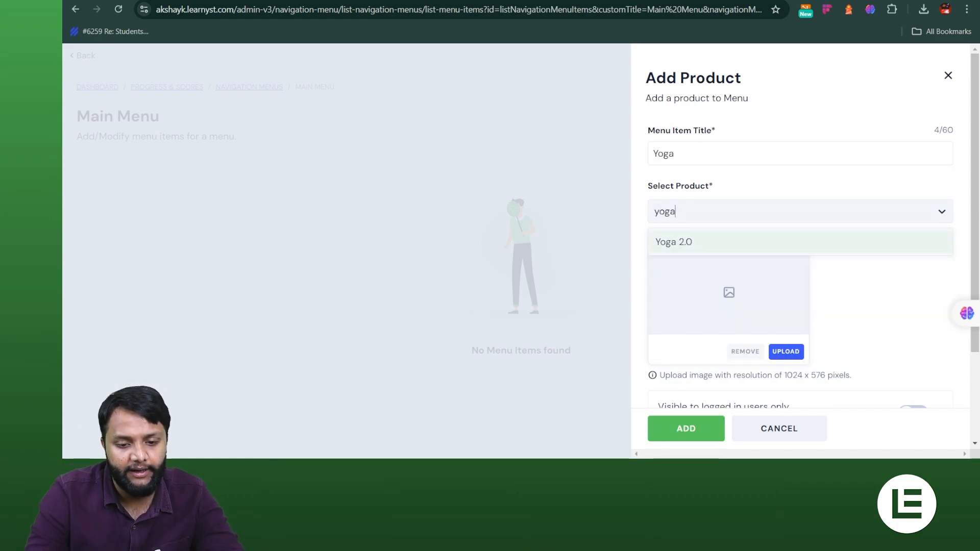
left_click(772, 243)
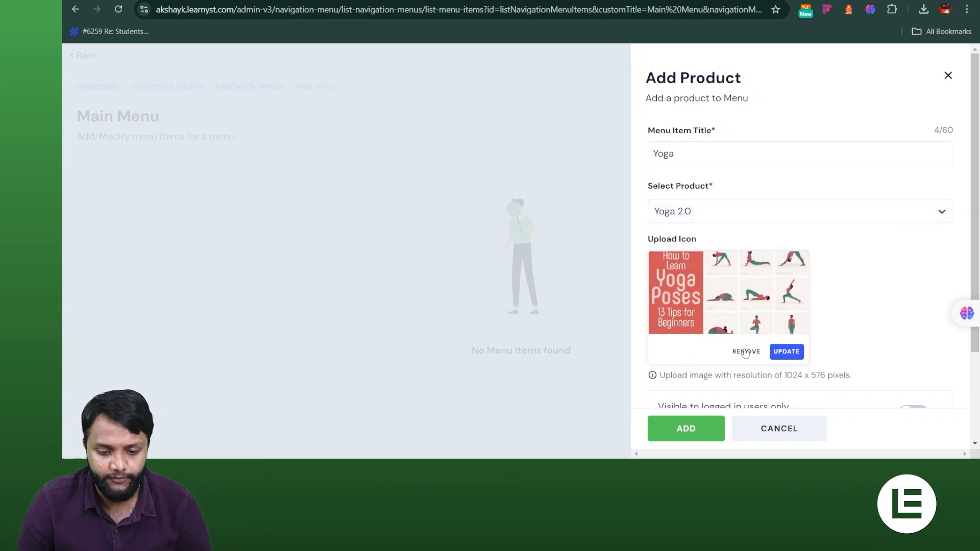
scroll(737, 299, "down", 3)
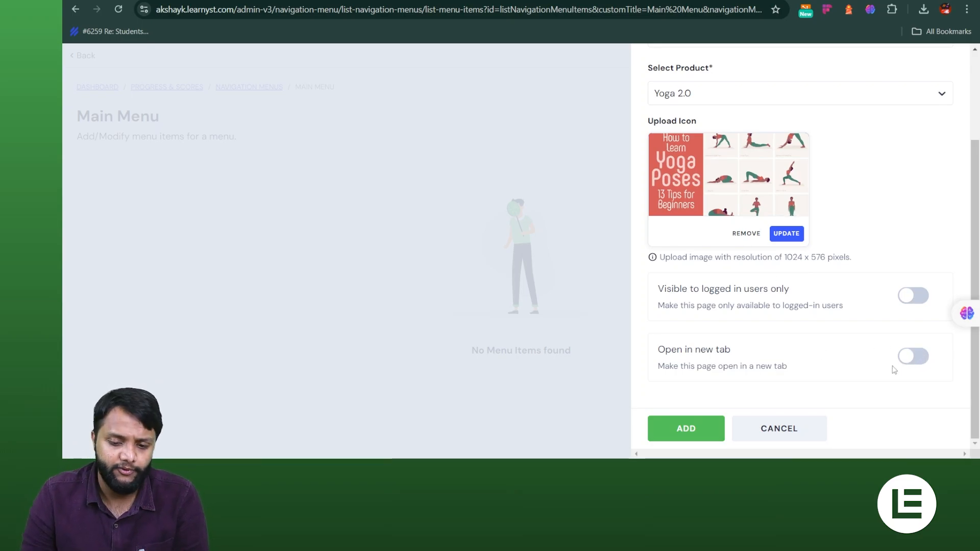
scroll(766, 242, "up", 3)
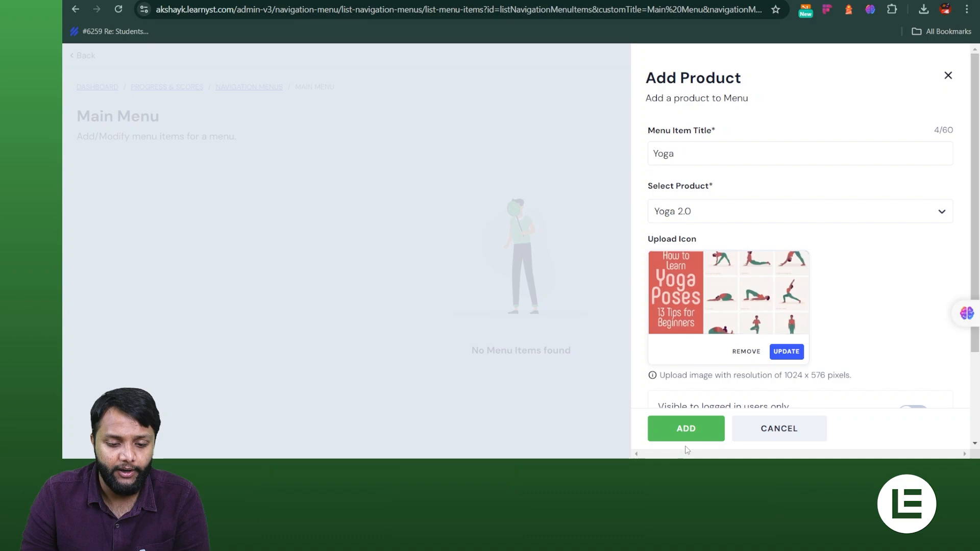
left_click(721, 432)
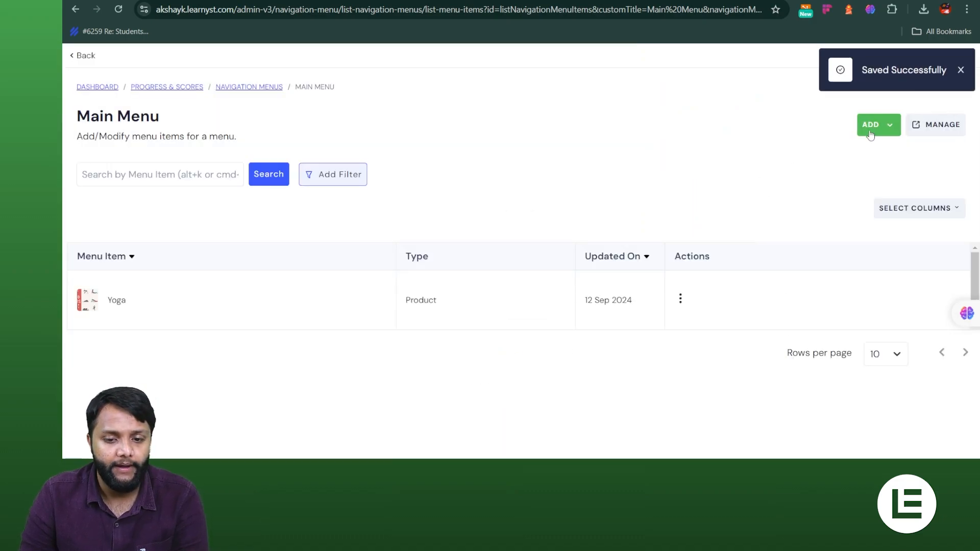
Add a product item titled UPSC to the Main Menu, linked to the product UPSC 2023 Prelims
left_click(876, 125)
left_click(801, 194)
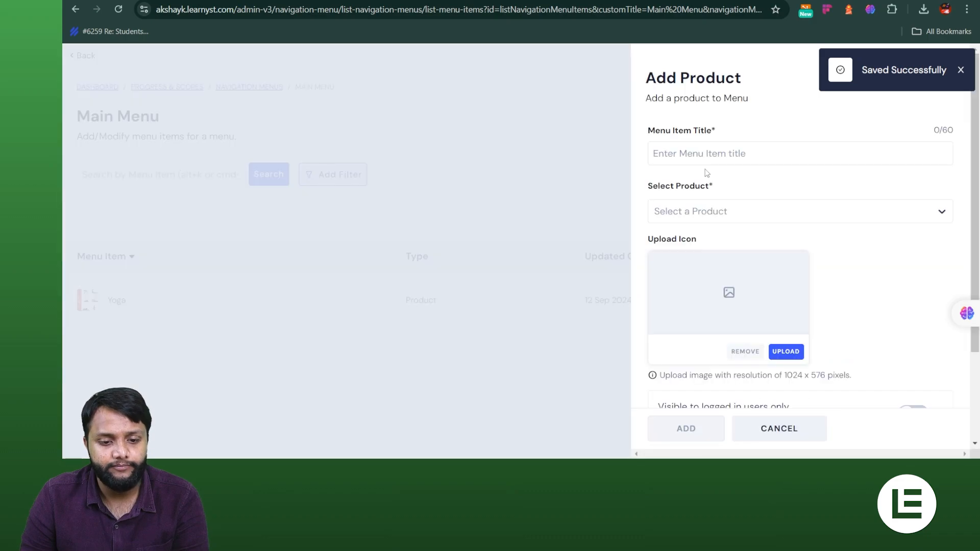
left_click(705, 158)
type("UPSC")
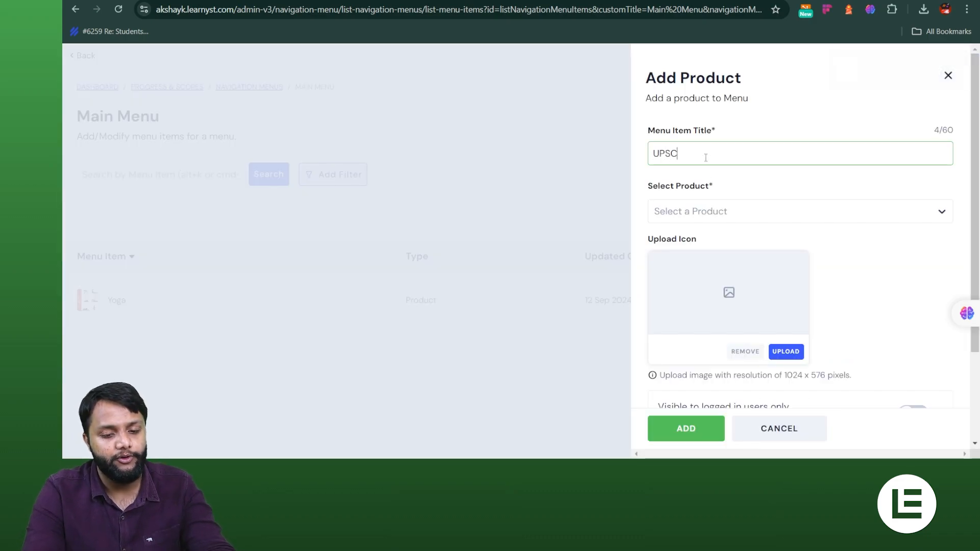
left_click(715, 220)
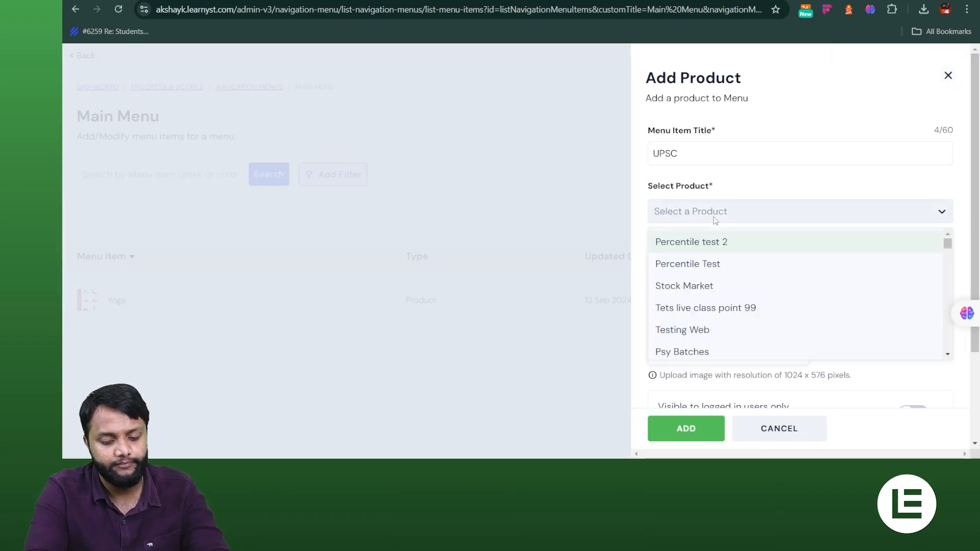
type("ups")
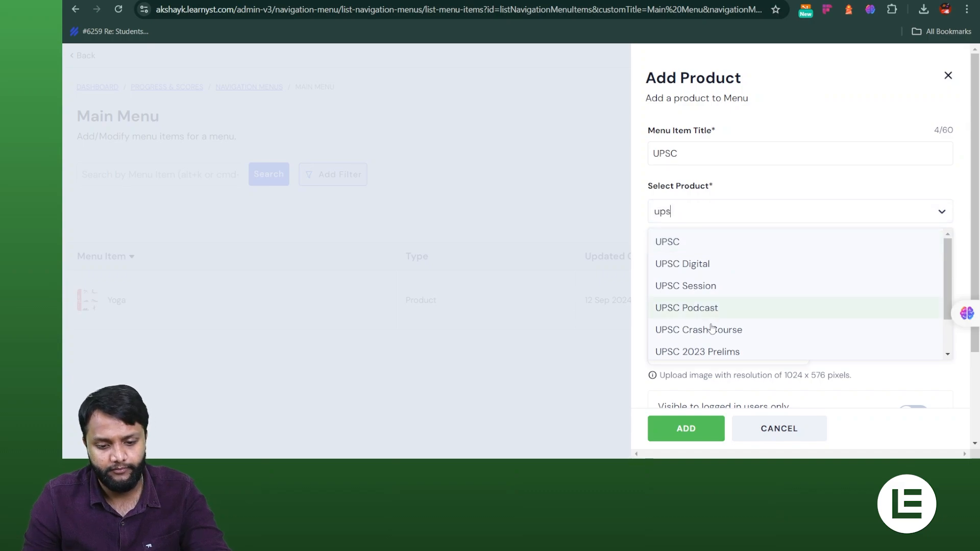
left_click(713, 353)
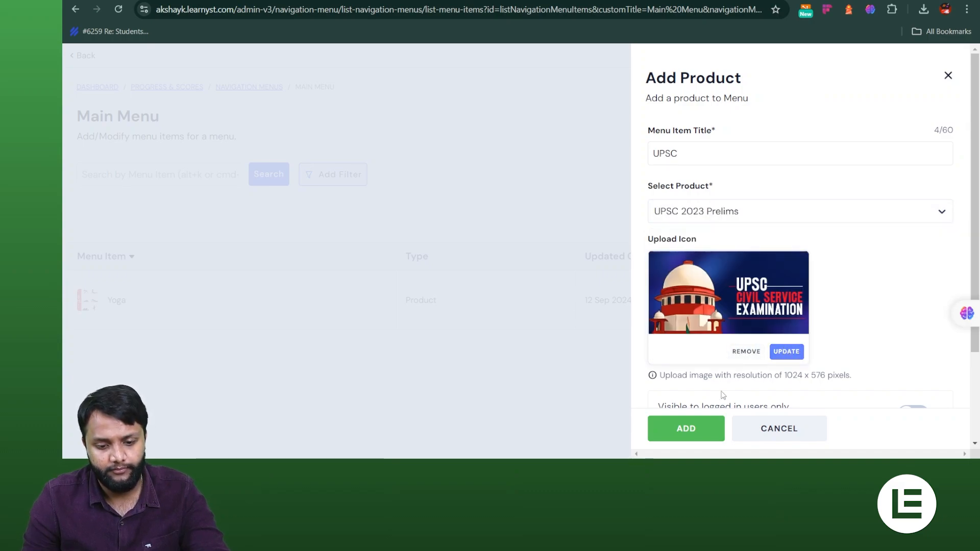
left_click(707, 421)
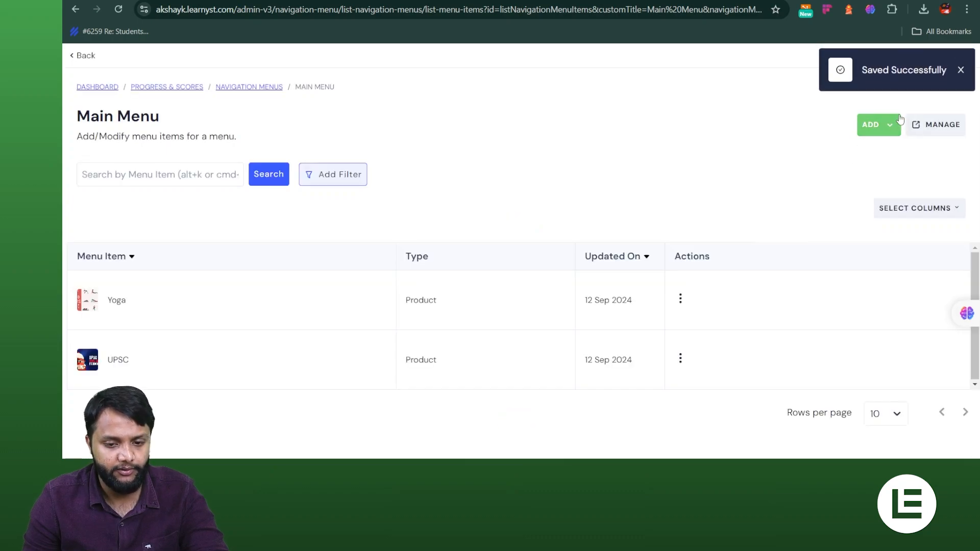
Start a product item for the Main Menu titled Comunication and link it to the product Communication Classes
left_click(884, 128)
left_click(812, 198)
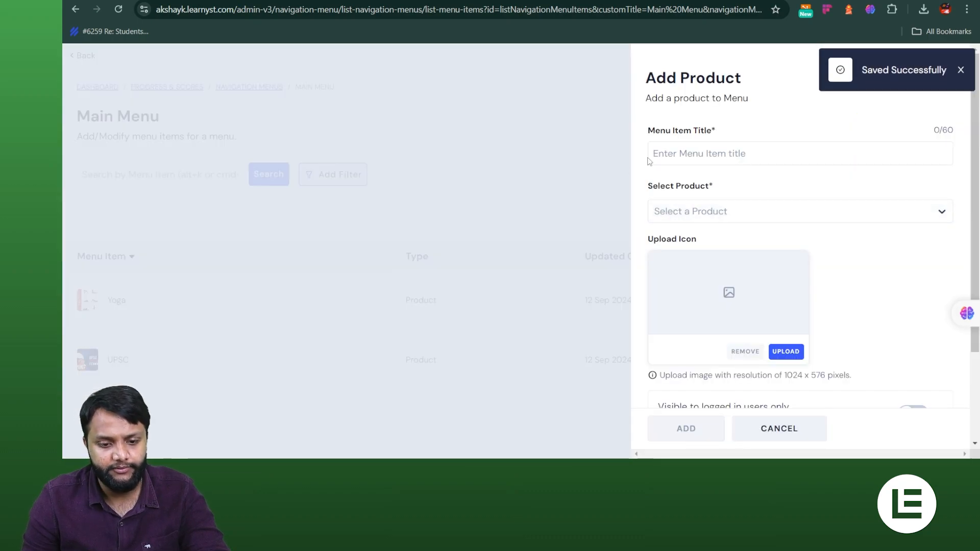
left_click(677, 161)
type("Commu")
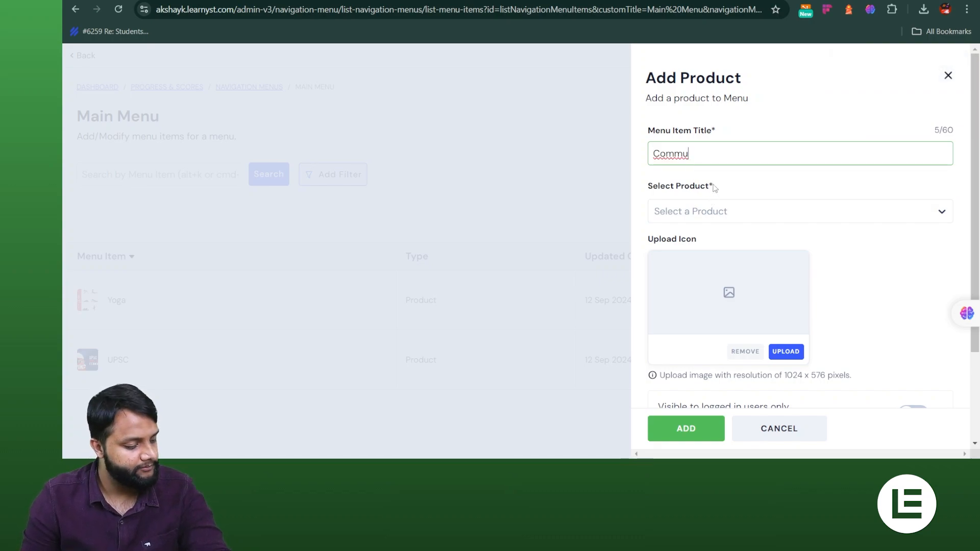
left_click(703, 213)
left_click(713, 151)
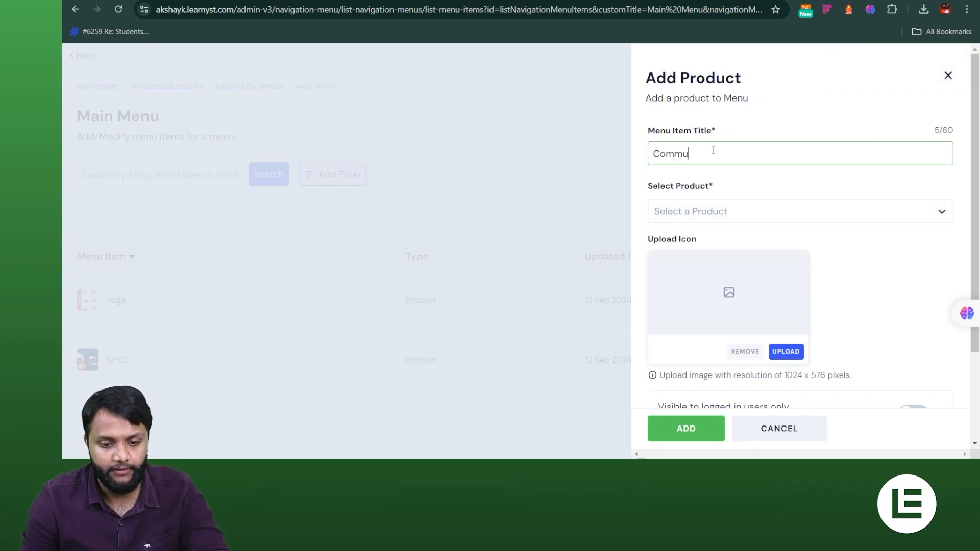
key("BackSpace")
key("BackSpace")
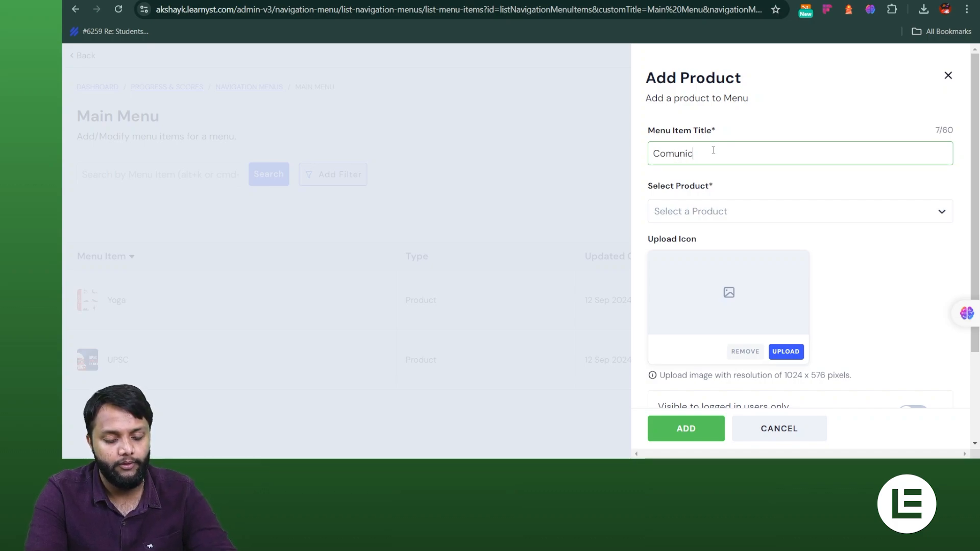
left_click(740, 211)
type("com")
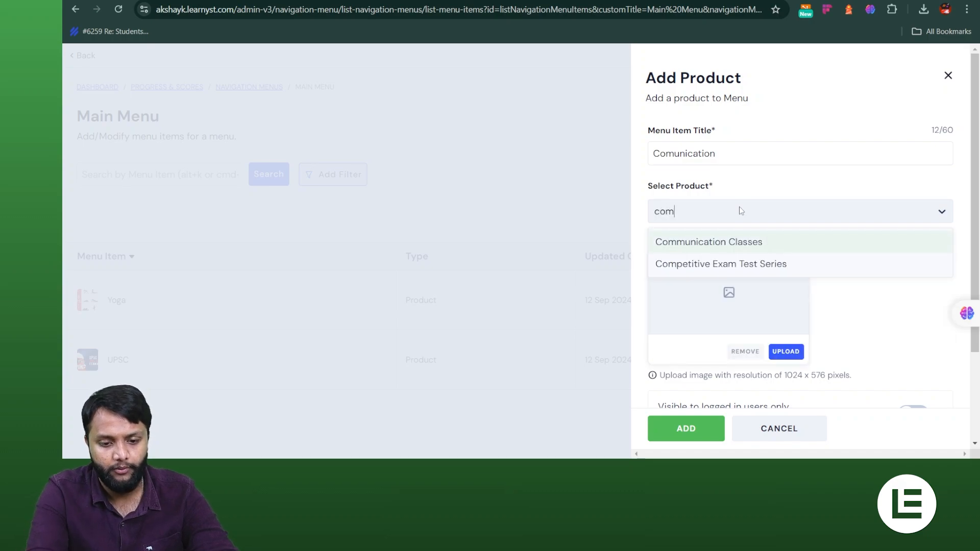
left_click(744, 241)
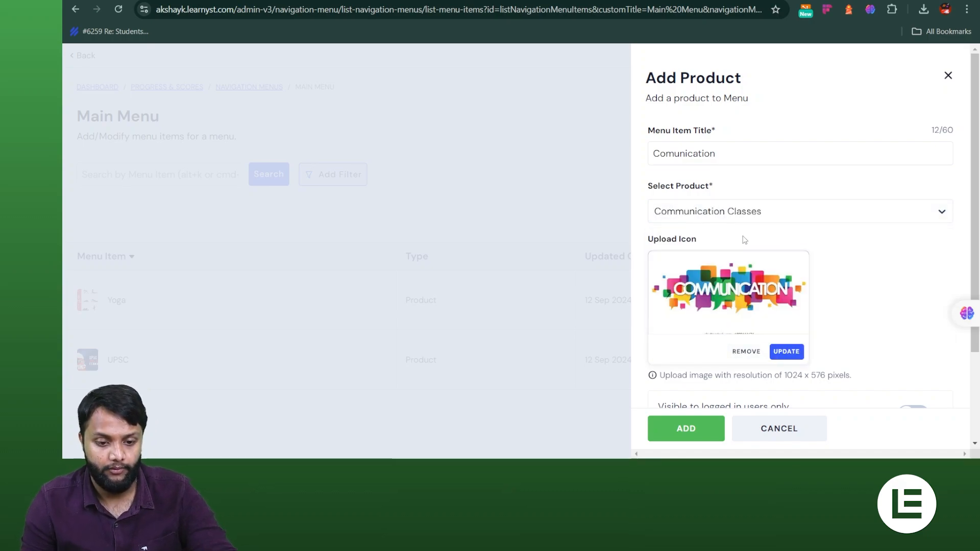
Correct the item's title to Communication and add it to the Main Menu
left_click(674, 153)
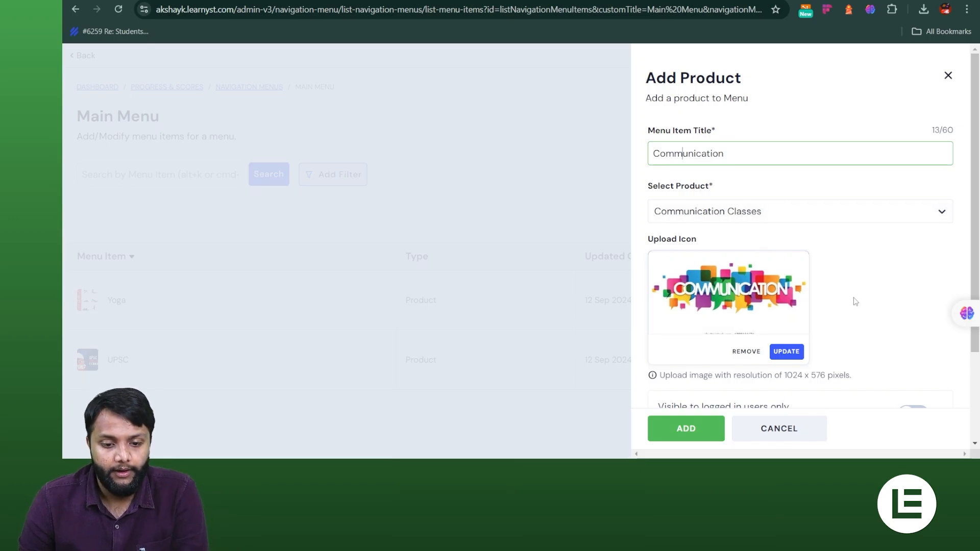
scroll(704, 428, "down", 3)
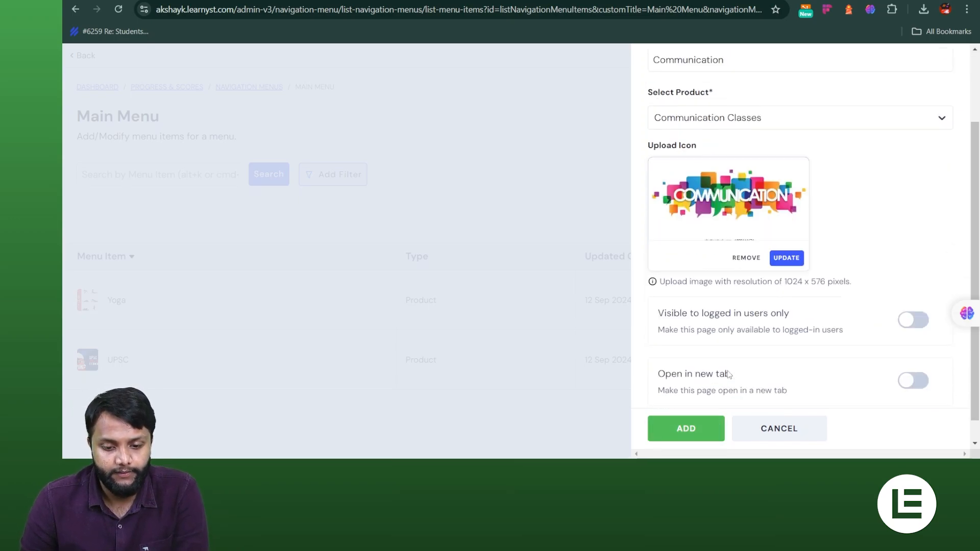
left_click(702, 429)
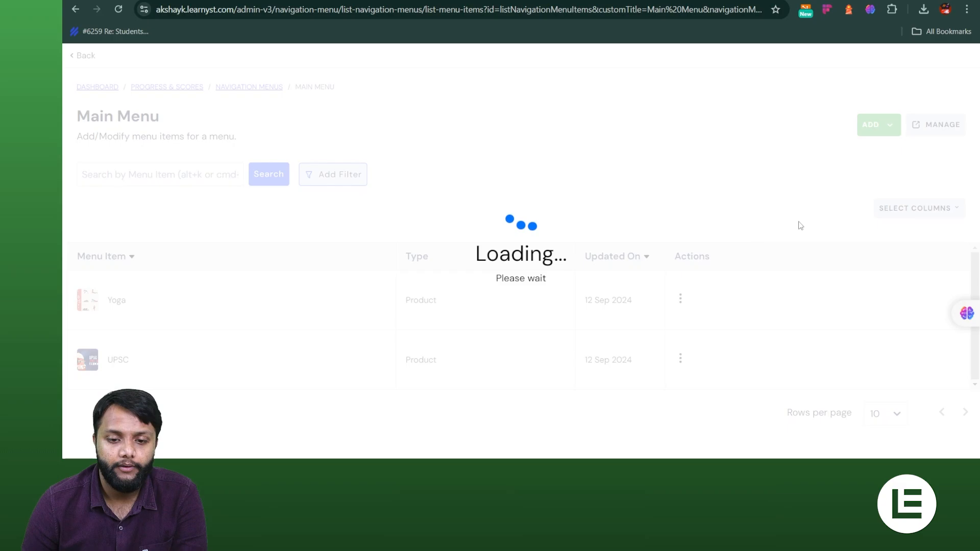
left_click(681, 298)
left_click(705, 322)
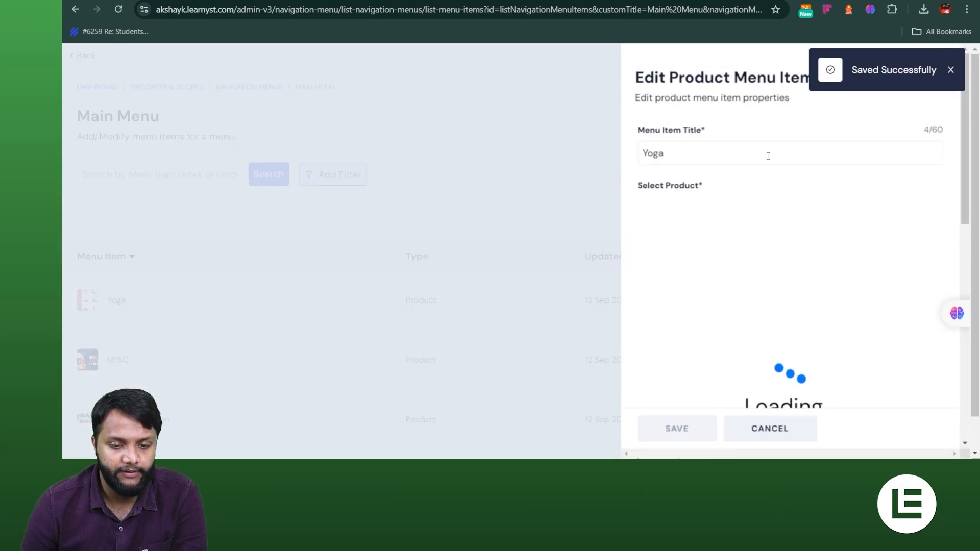
scroll(743, 363, "down", 2)
left_click(782, 437)
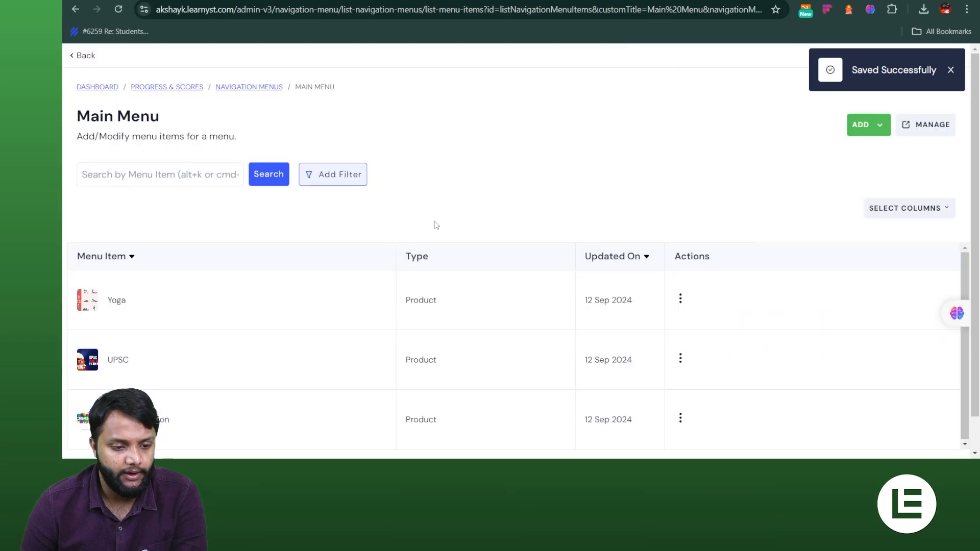
scroll(243, 228, "down", 1)
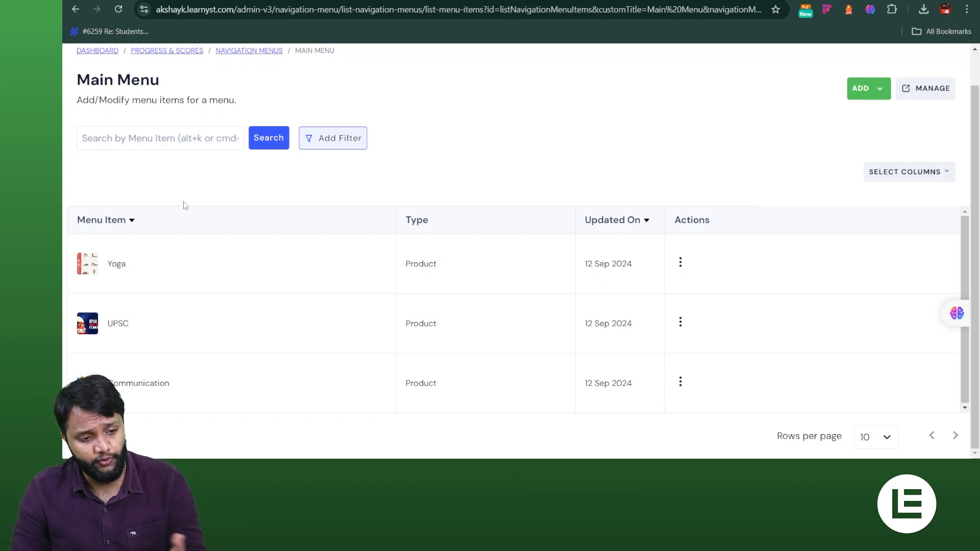
Switch to the page builder, open the navigation bar's settings and start adding new content to it
left_click(235, 88)
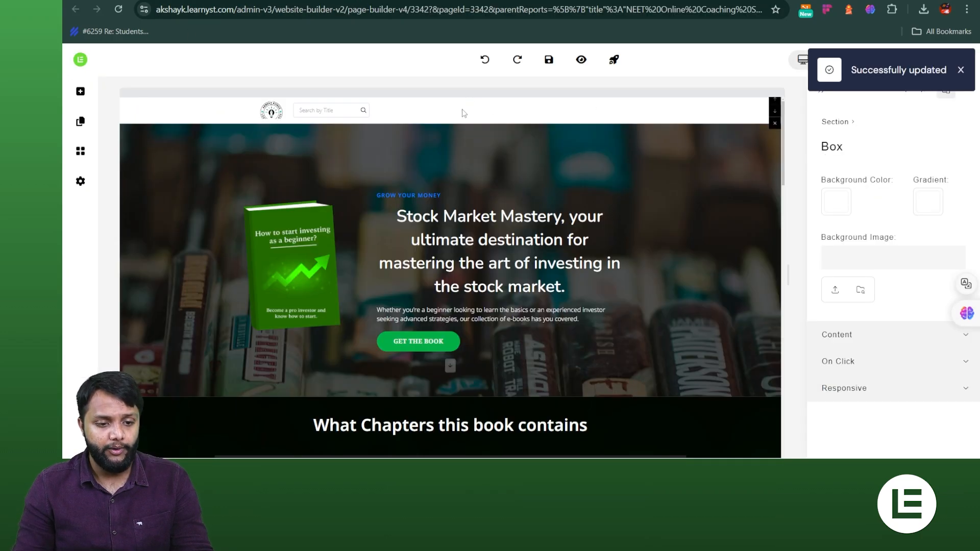
left_click(457, 116)
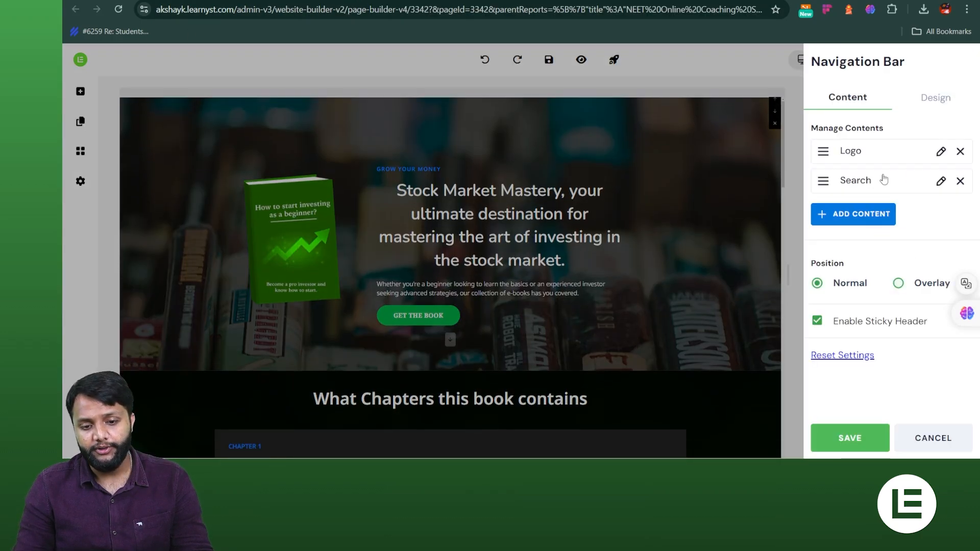
left_click(854, 214)
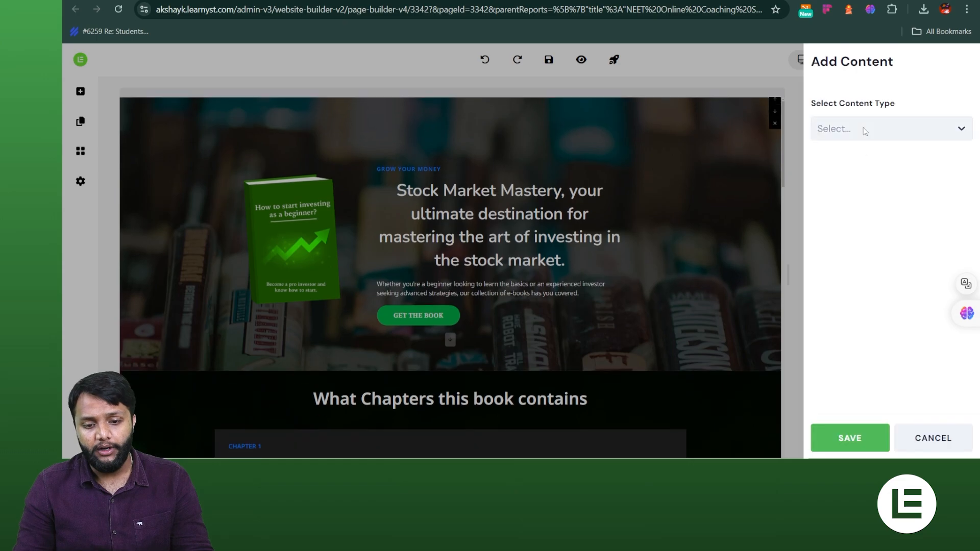
Try Mega Menu and Dropdown Menu as the type of the new navigation bar content
left_click(863, 128)
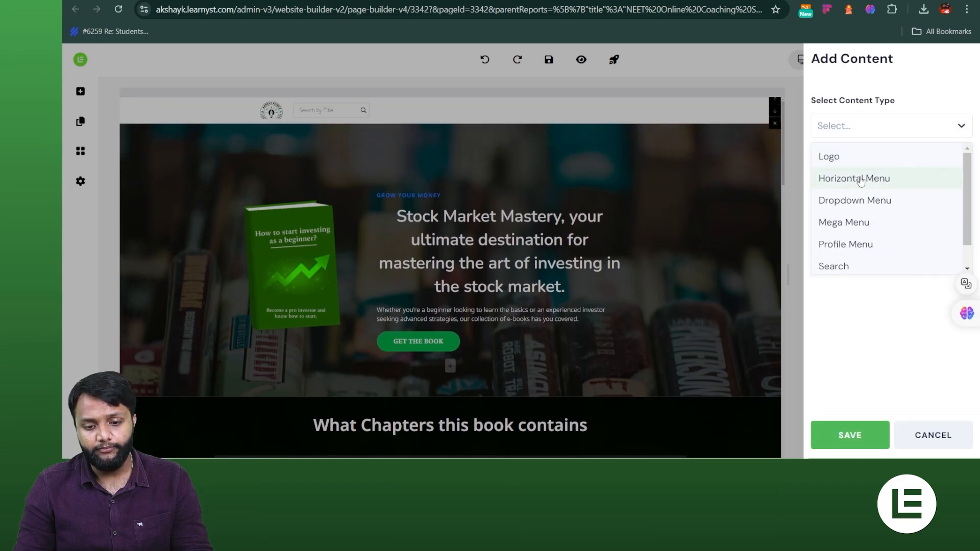
left_click(859, 225)
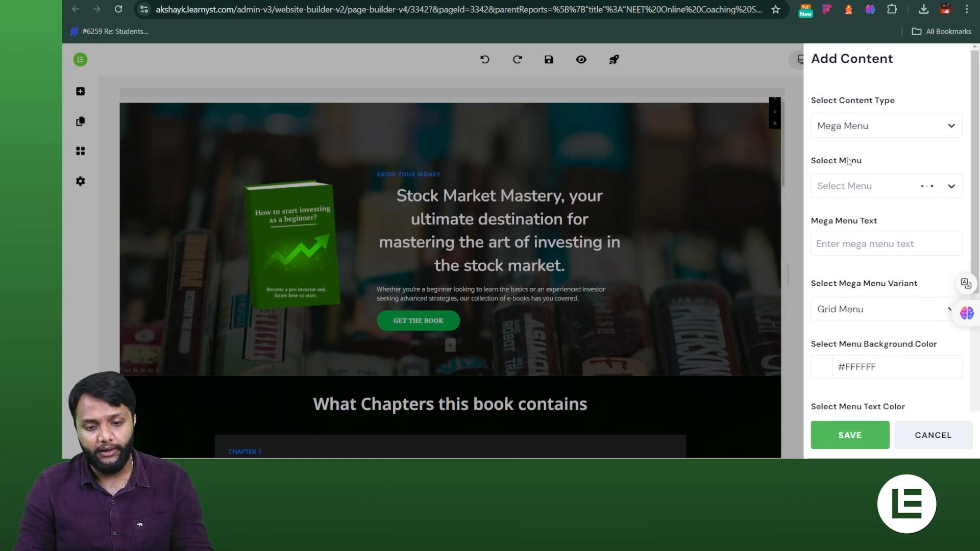
left_click(898, 139)
scroll(899, 138, "down", 2)
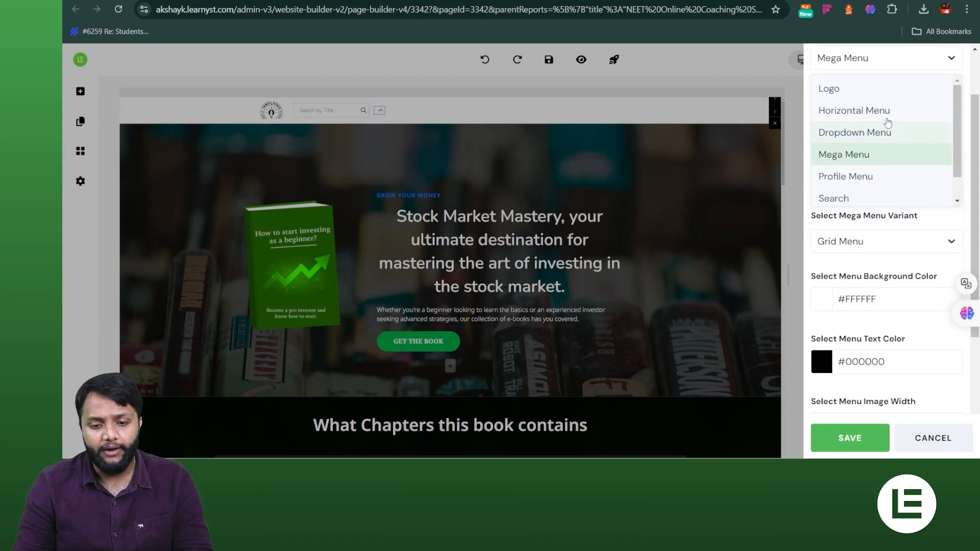
left_click(876, 132)
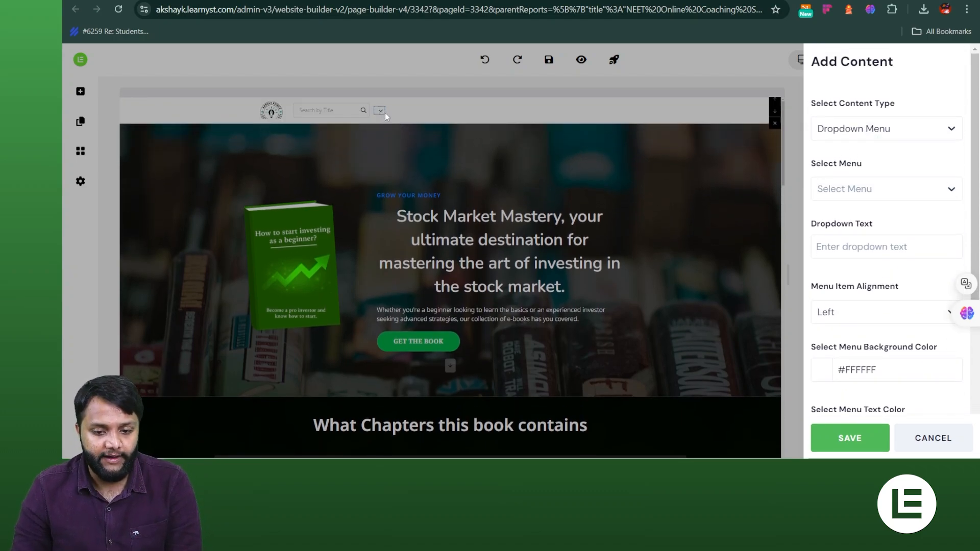
Set the new content's type to Horizontal Menu and choose Main Menu as its menu
left_click(908, 128)
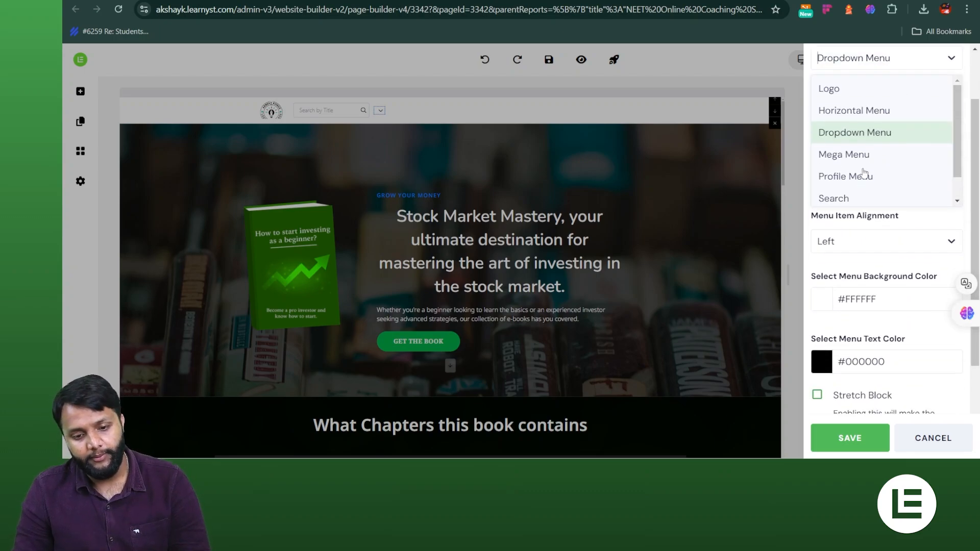
left_click(842, 110)
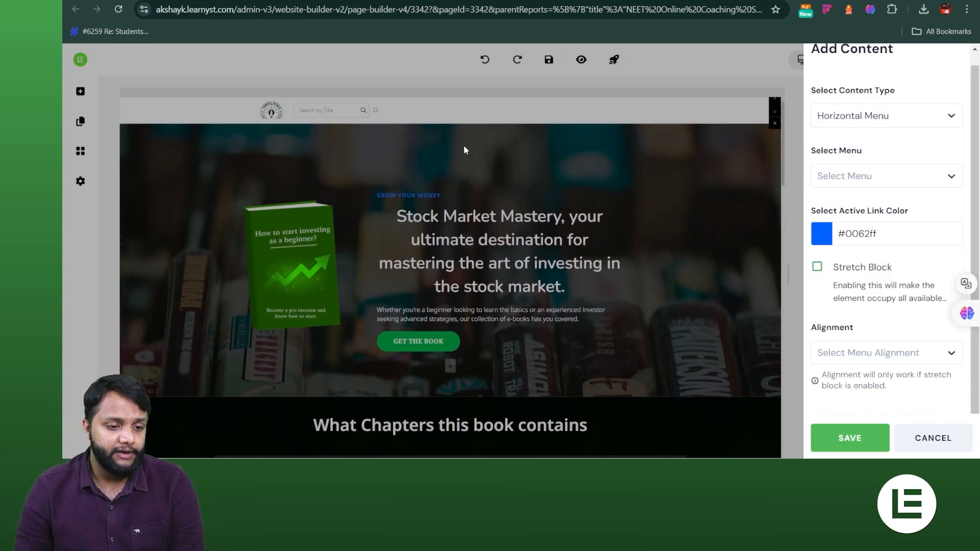
left_click(869, 173)
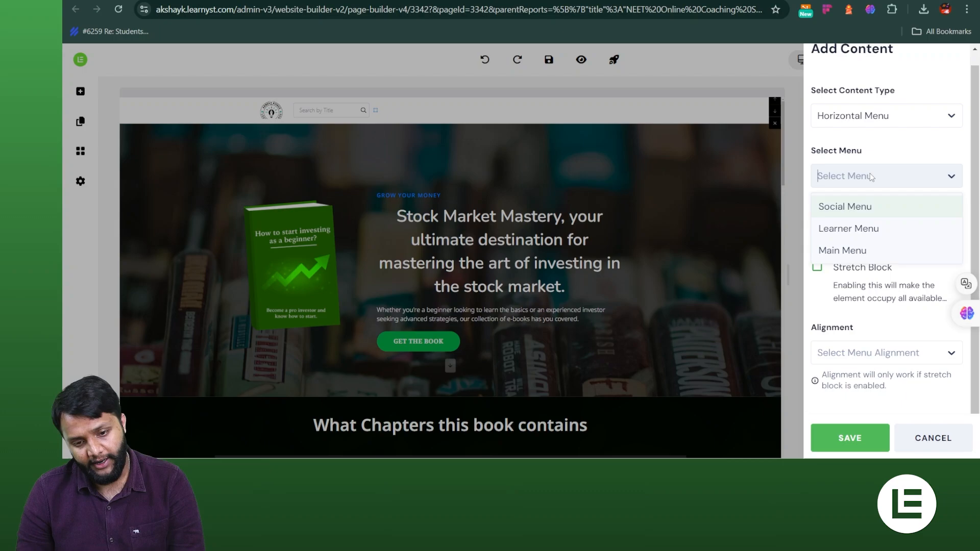
left_click(873, 245)
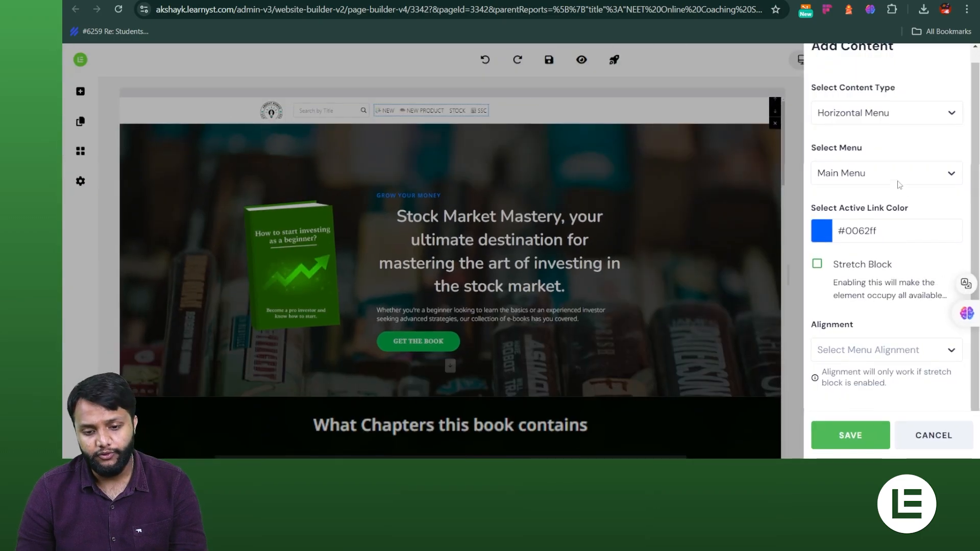
Change the content type of the new navigation bar element to Dropdown Menu
left_click(874, 115)
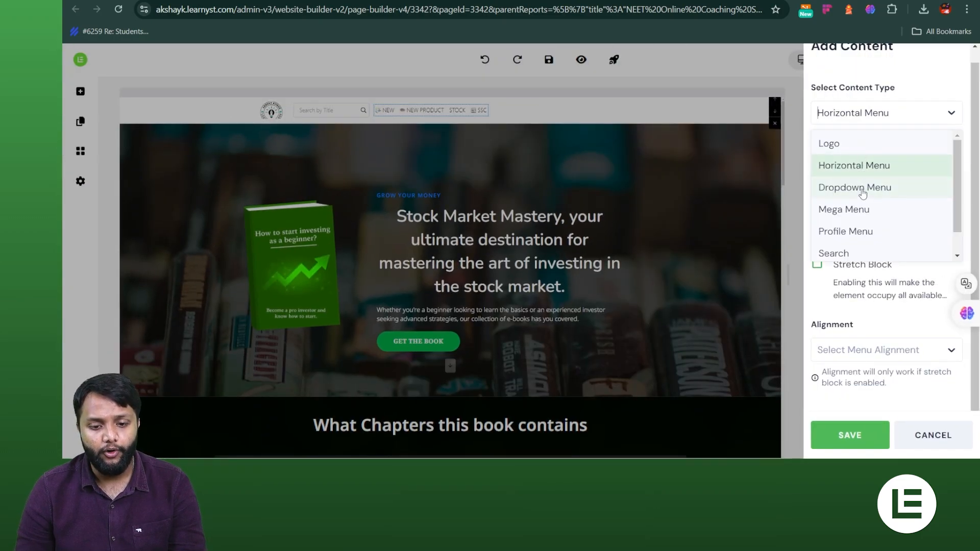
left_click(862, 192)
left_click(856, 173)
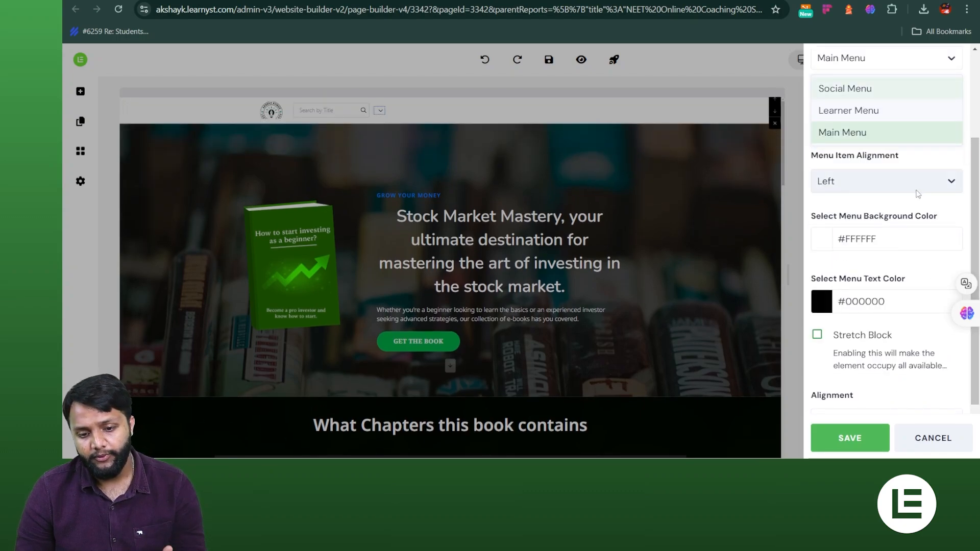
Try Right as the dropdown's menu item alignment, and set it back to Left
left_click(861, 181)
left_click(829, 185)
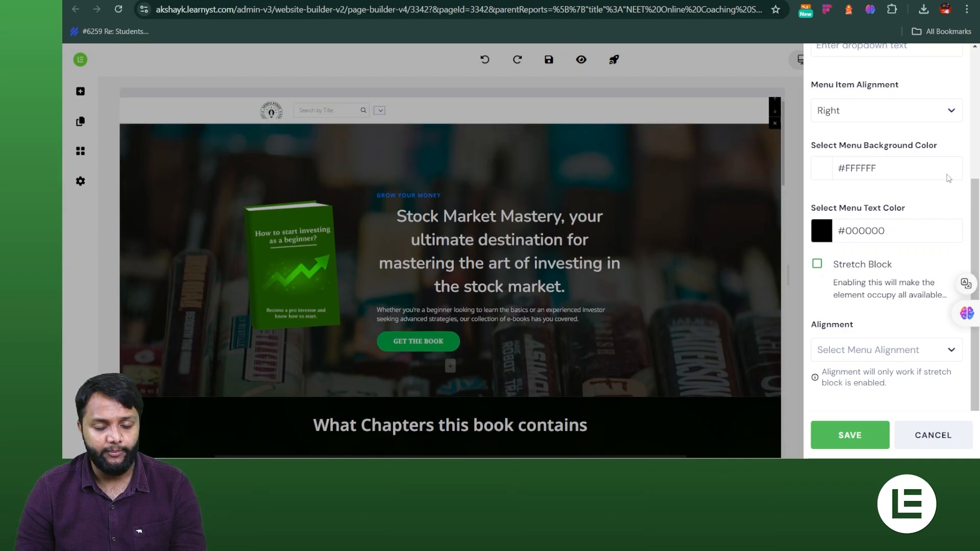
left_click(883, 118)
left_click(844, 146)
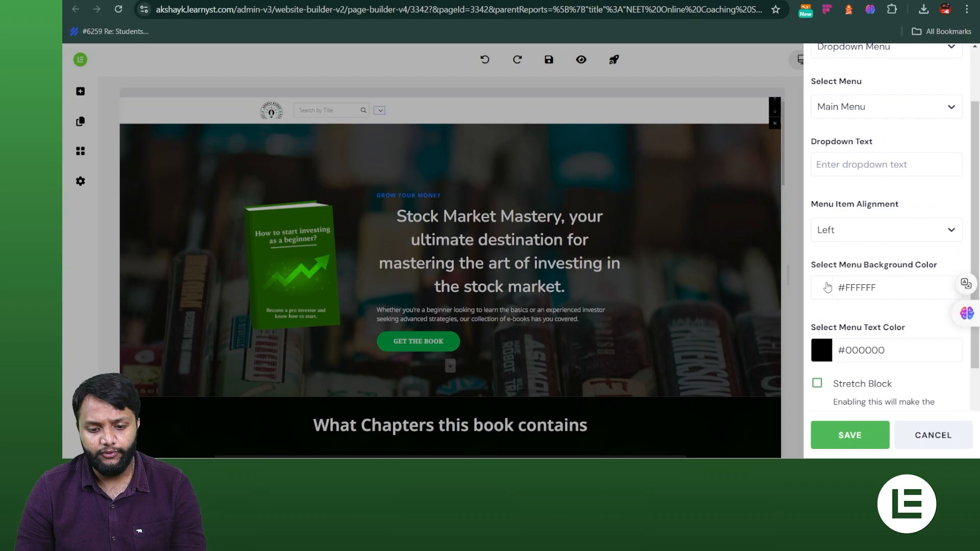
scroll(828, 287, "down", 3)
scroll(853, 186, "up", 4)
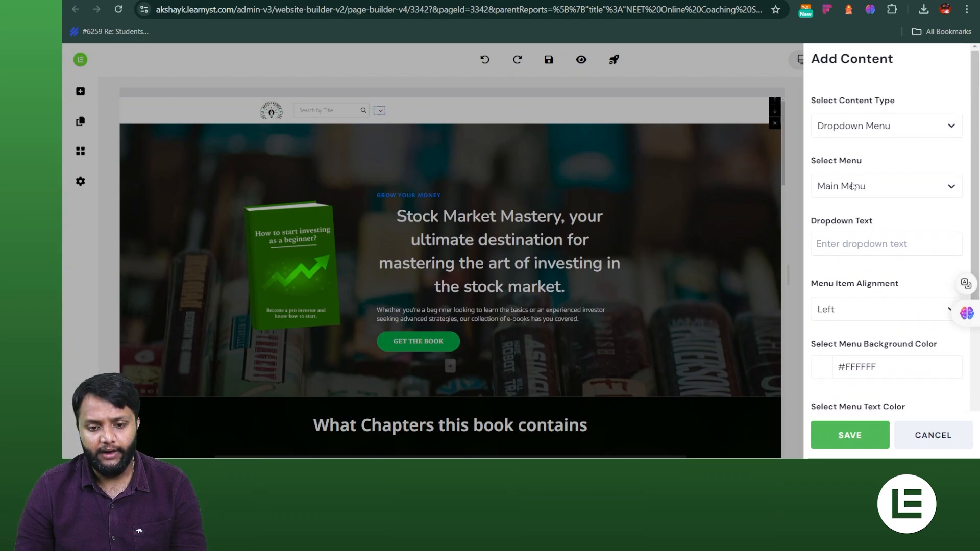
Try the Mega Menu type and check its available menus, and return the content type to Dropdown Menu
left_click(858, 127)
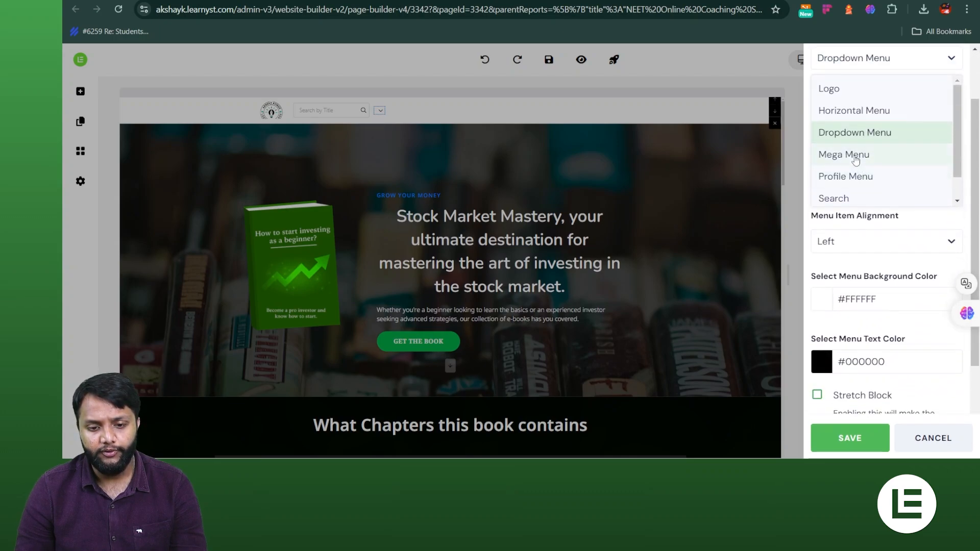
left_click(856, 159)
left_click(862, 125)
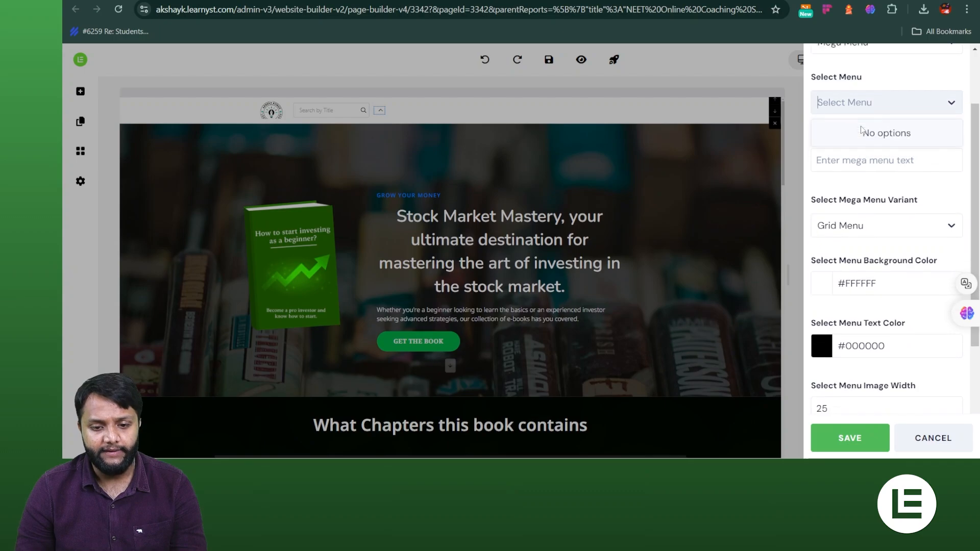
scroll(862, 130, "down", 1)
scroll(873, 148, "up", 3)
left_click(884, 162)
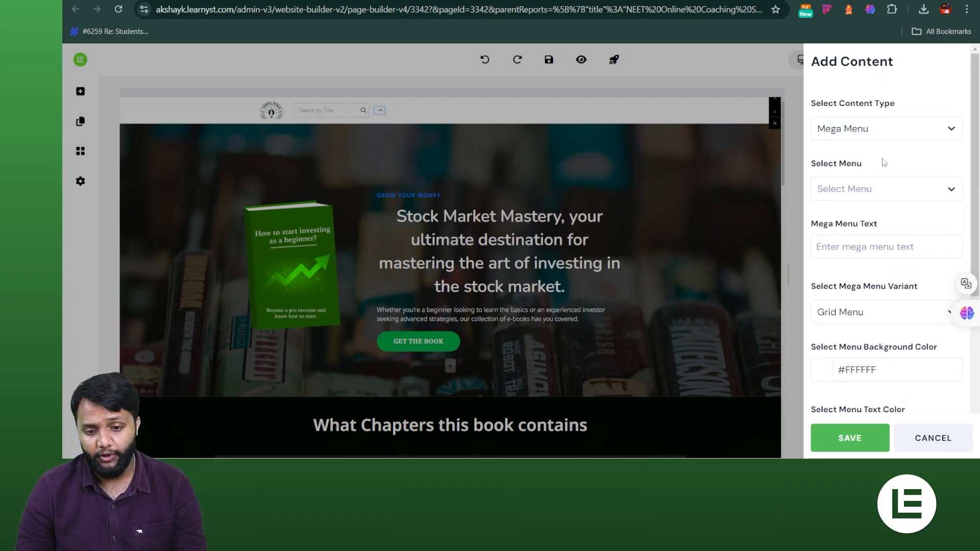
left_click(888, 130)
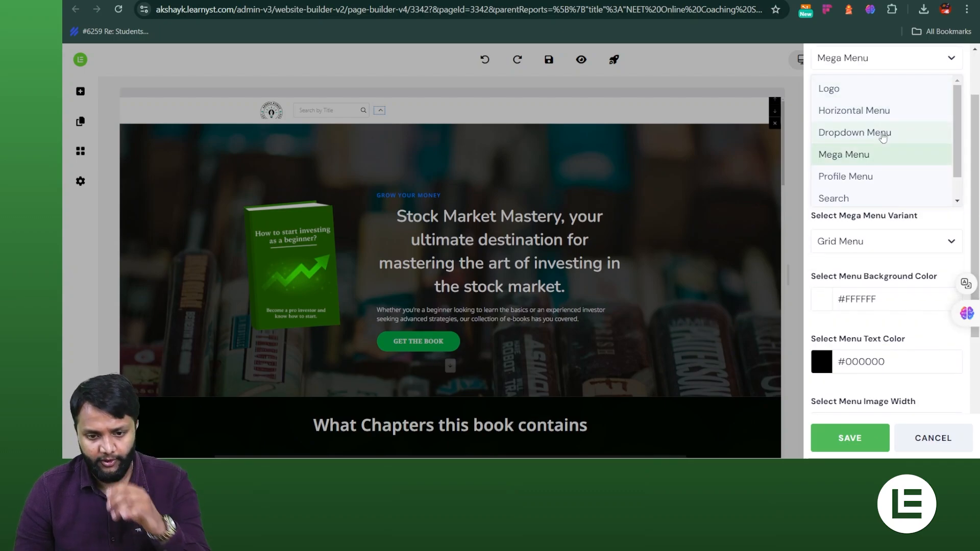
left_click(883, 135)
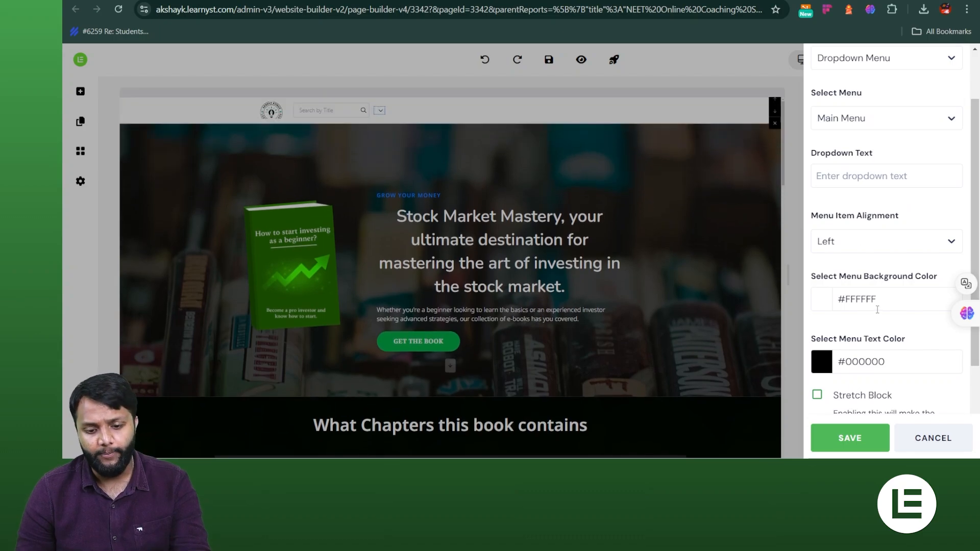
Set the dropdown menu block's alignment within the navigation bar to Right
scroll(877, 309, "down", 3)
left_click(878, 350)
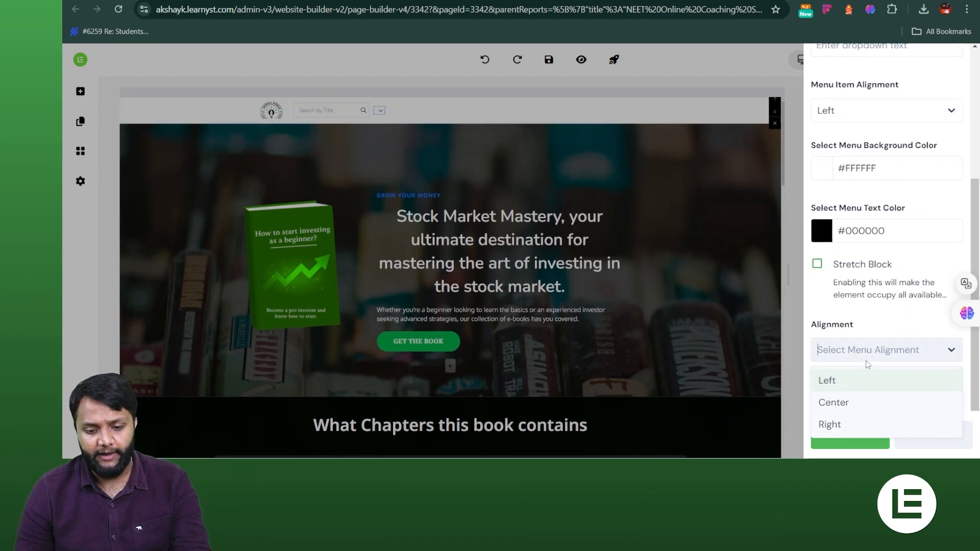
left_click(853, 423)
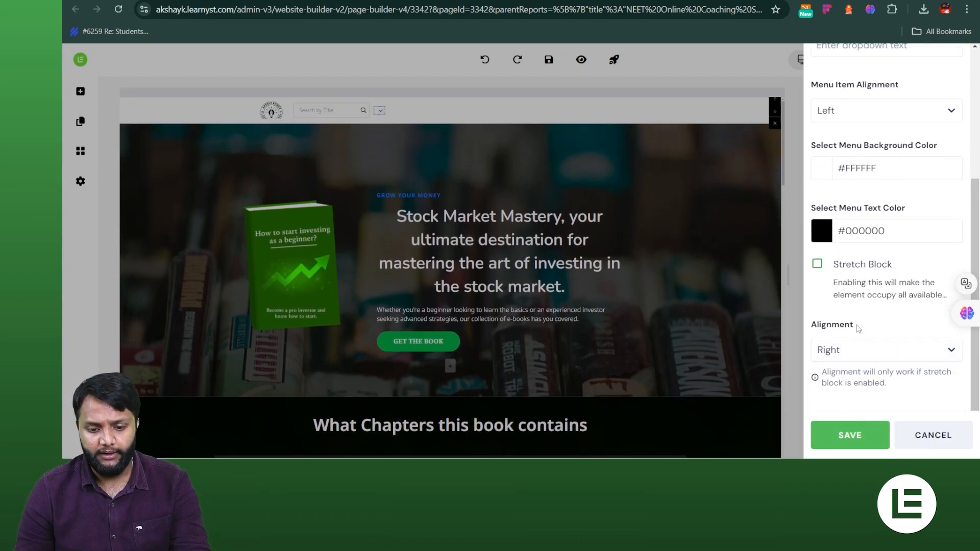
Set the dropdown menu block's alignment within the navigation bar back to Left
scroll(858, 328, "up", 3)
scroll(844, 316, "down", 3)
scroll(837, 281, "up", 3)
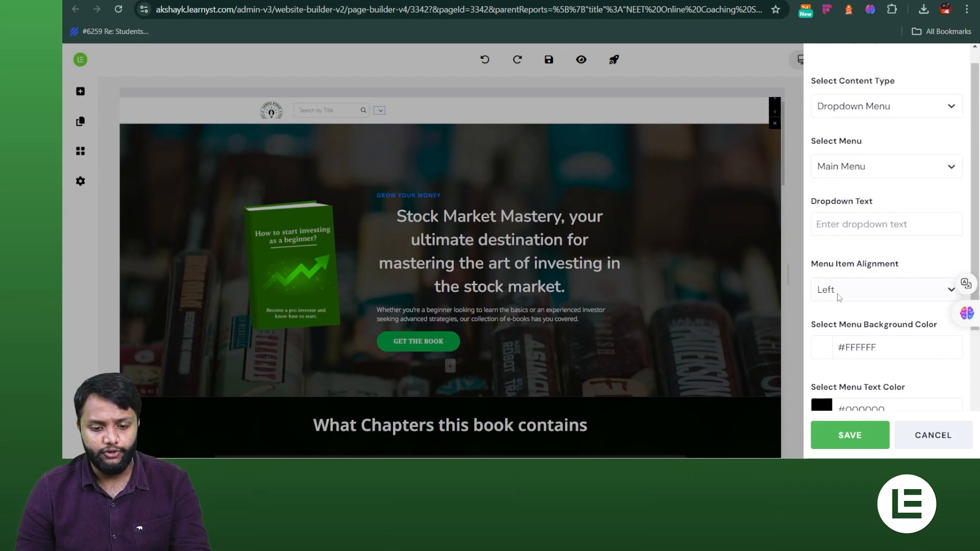
scroll(857, 326, "down", 3)
left_click(870, 350)
left_click(855, 384)
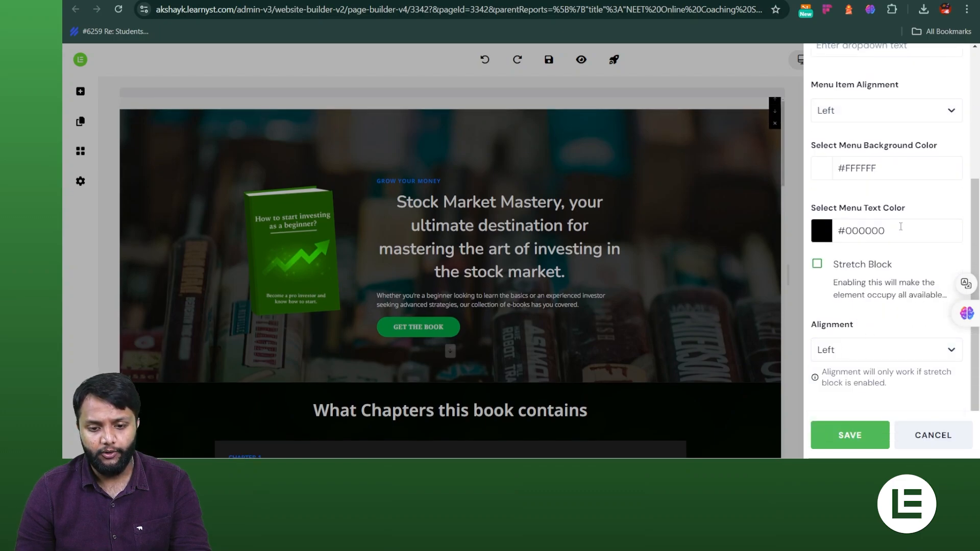
scroll(867, 248, "up", 3)
scroll(832, 323, "down", 3)
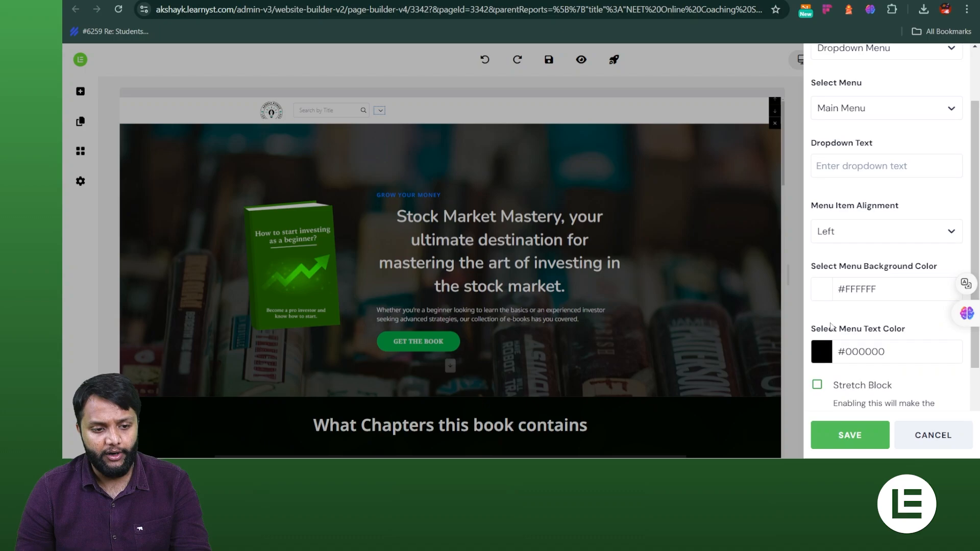
Set the dropdown's menu background color to red, rgba(231,41,41,1), and its menu text color to purple, rgba(144,19,254,1)
left_click(827, 237)
left_click(906, 268)
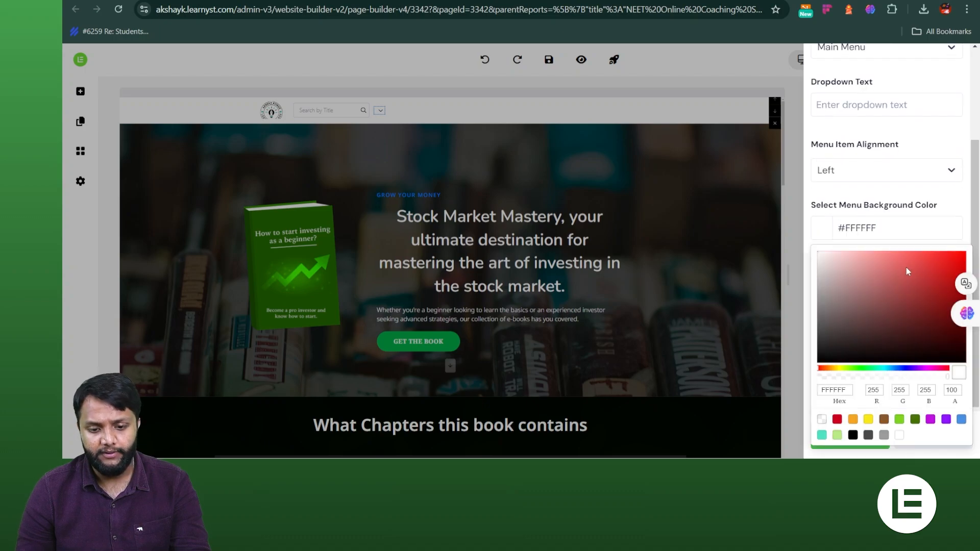
left_click(939, 261)
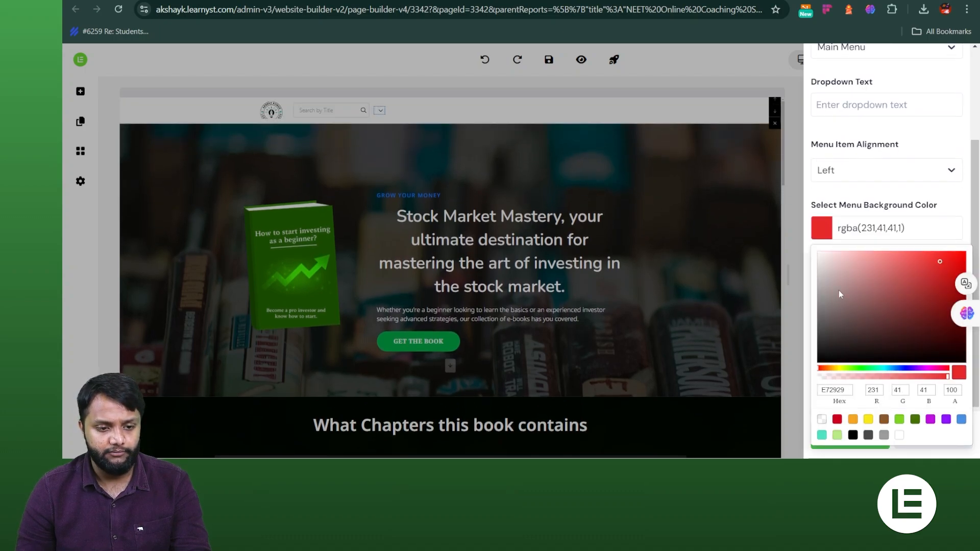
left_click(816, 202)
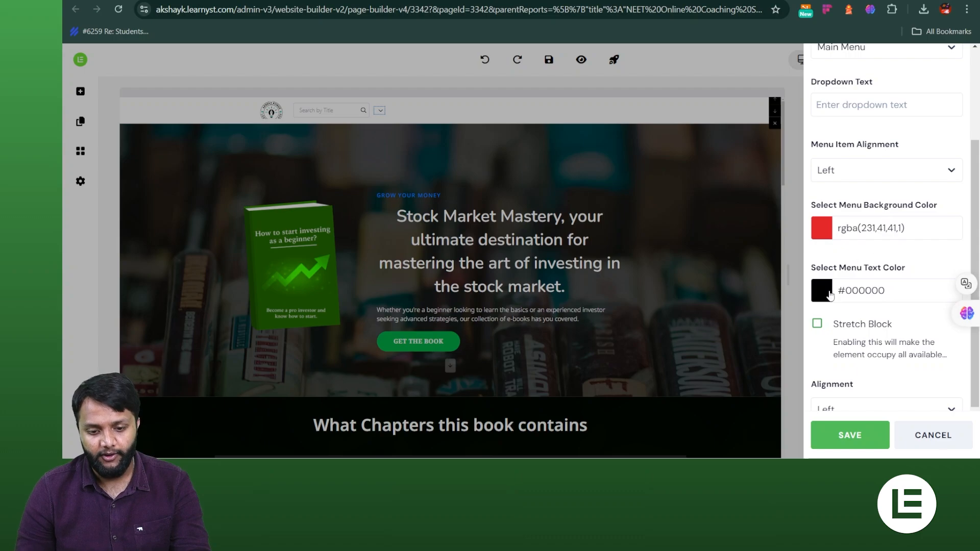
left_click(826, 293)
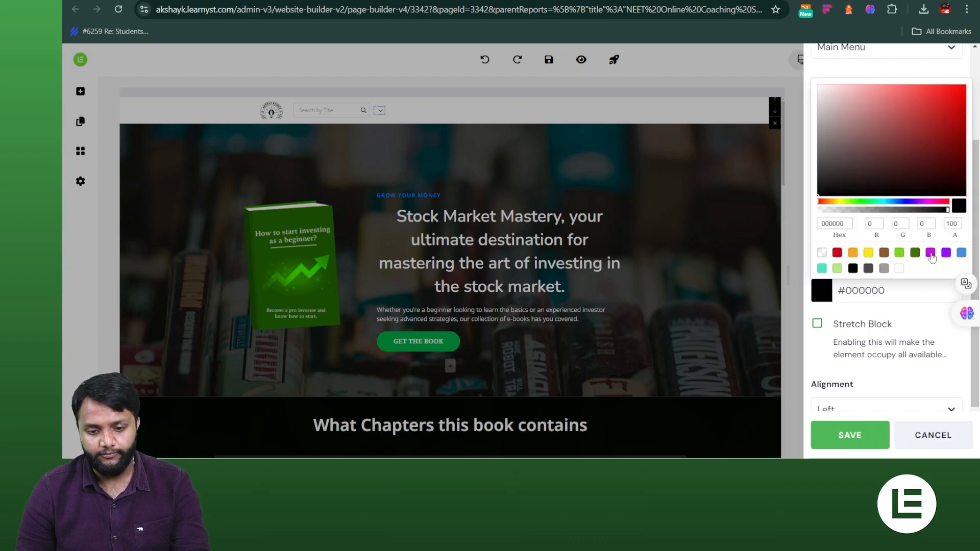
left_click(948, 255)
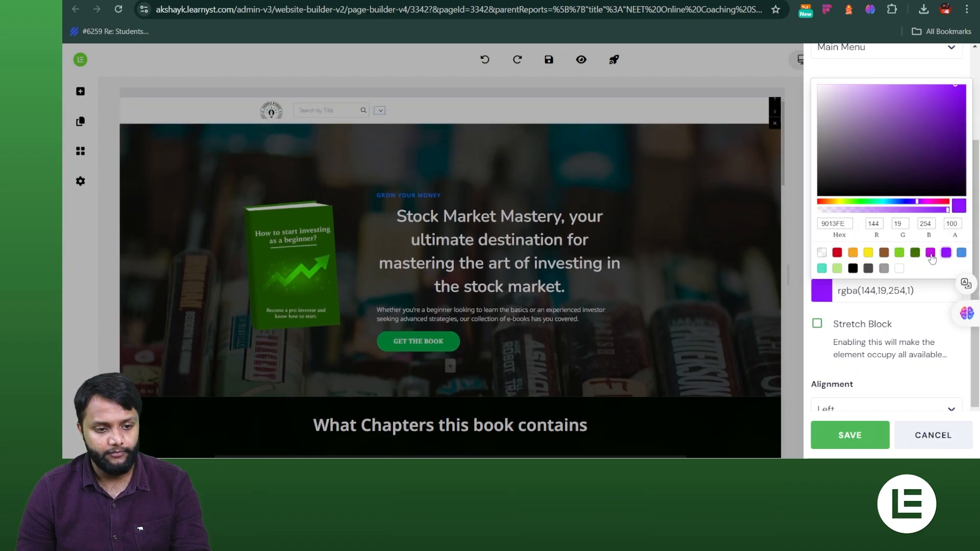
left_click(810, 229)
Enter "Free Courses" as the dropdown text, and save the dropdown menu and the page
scroll(850, 307, "up", 2)
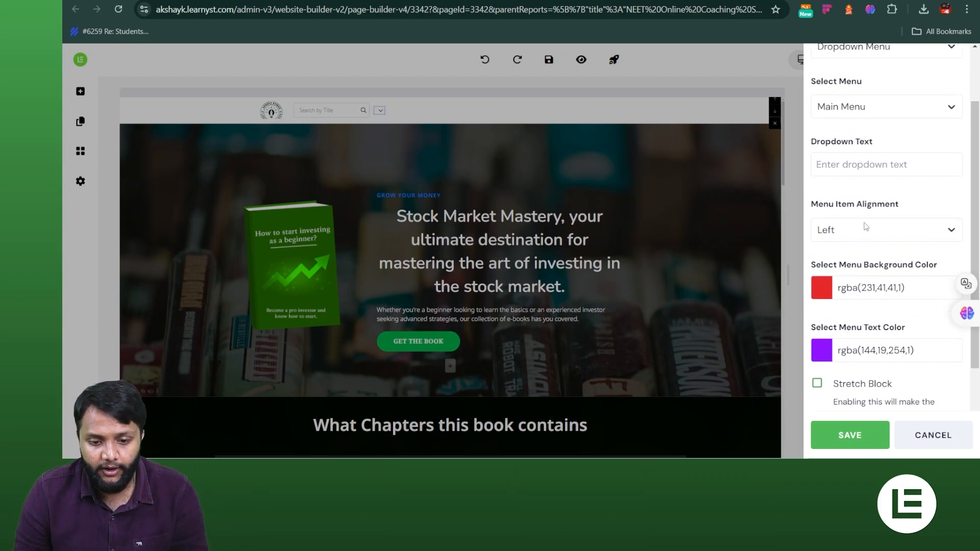
scroll(867, 316, "up", 2)
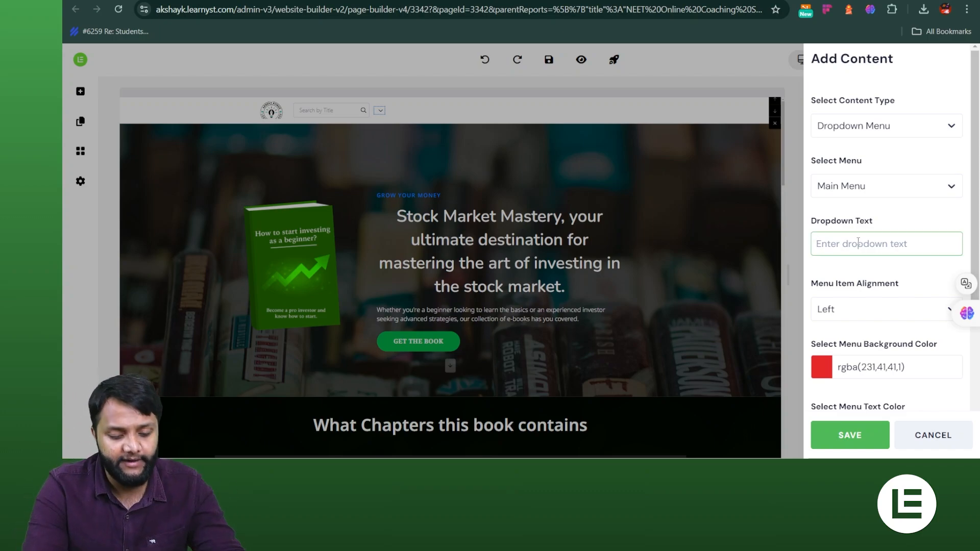
type("Cour")
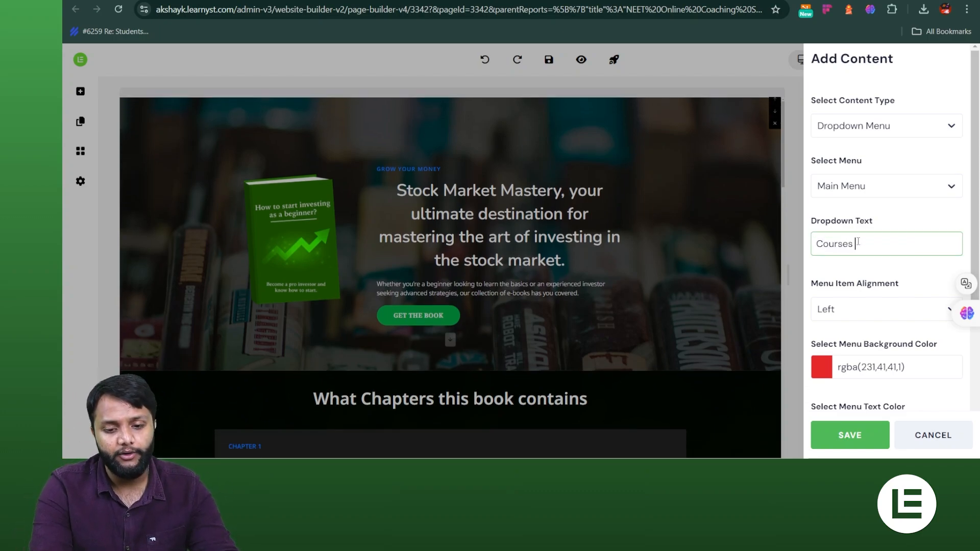
type("ses")
key("BackSpace")
key("BackSpace")
key("BackSpace")
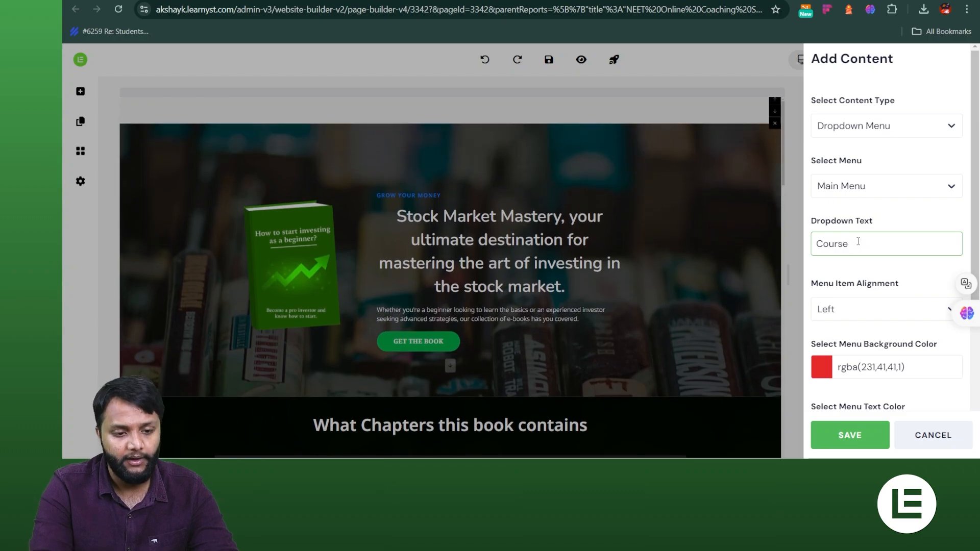
type("Free")
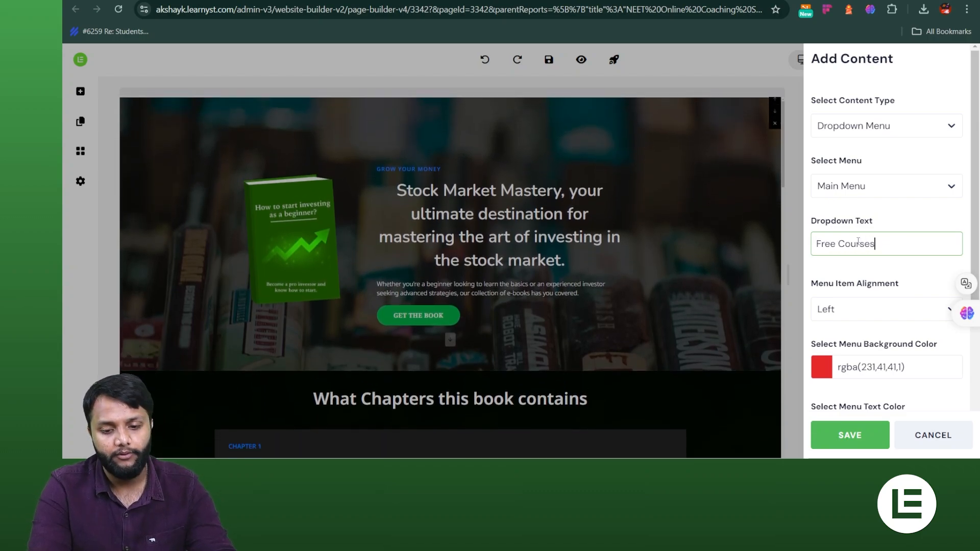
left_click(871, 430)
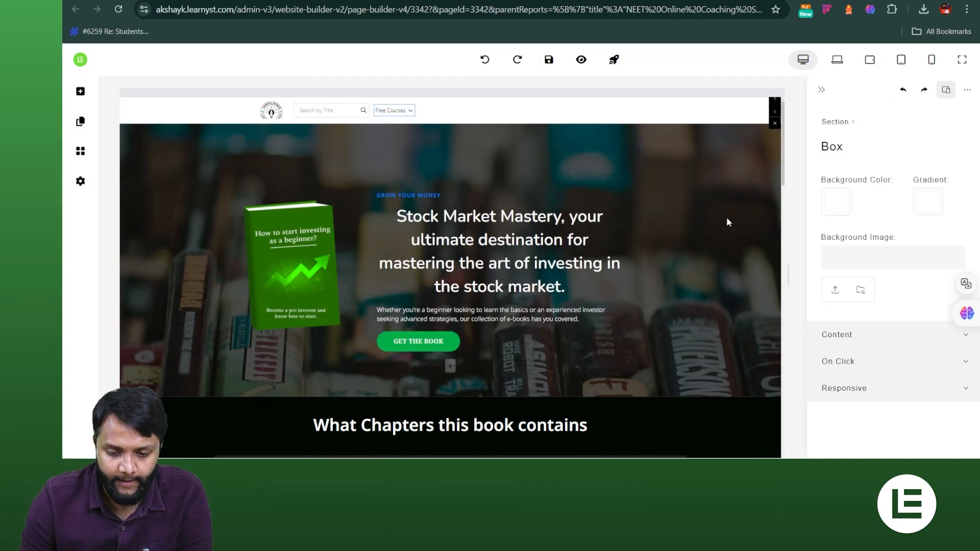
left_click(502, 309)
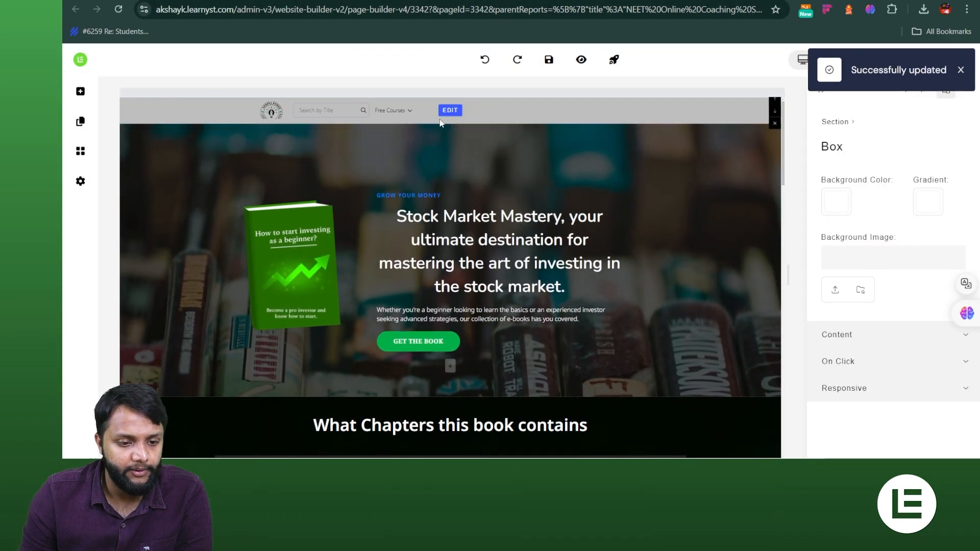
left_click(552, 64)
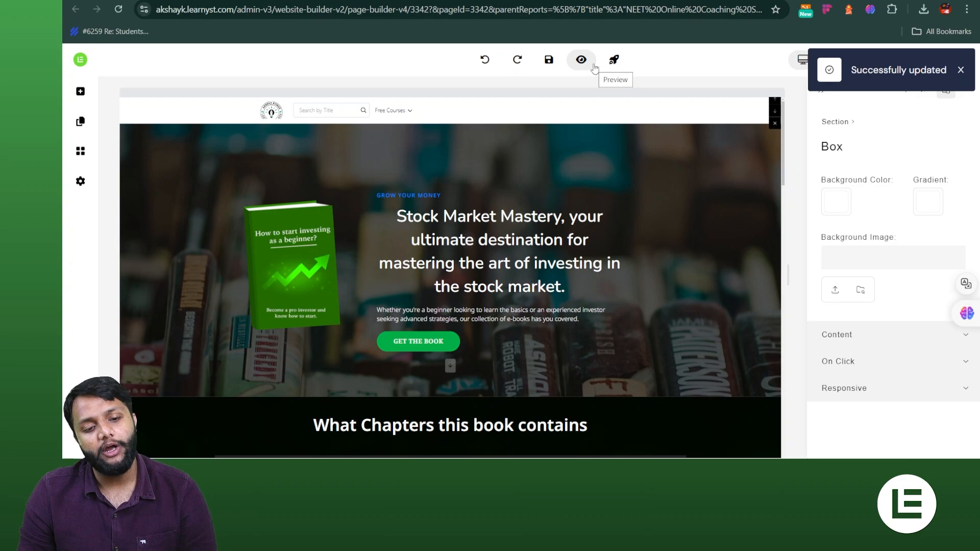
Preview the page and check the search field and the colors of the expanded Free Courses dropdown
left_click(587, 60)
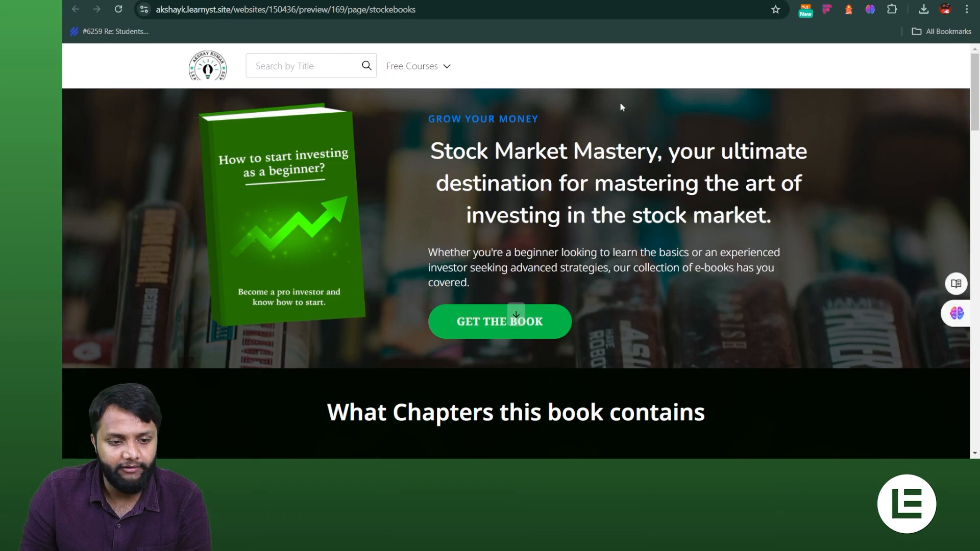
left_click(256, 67)
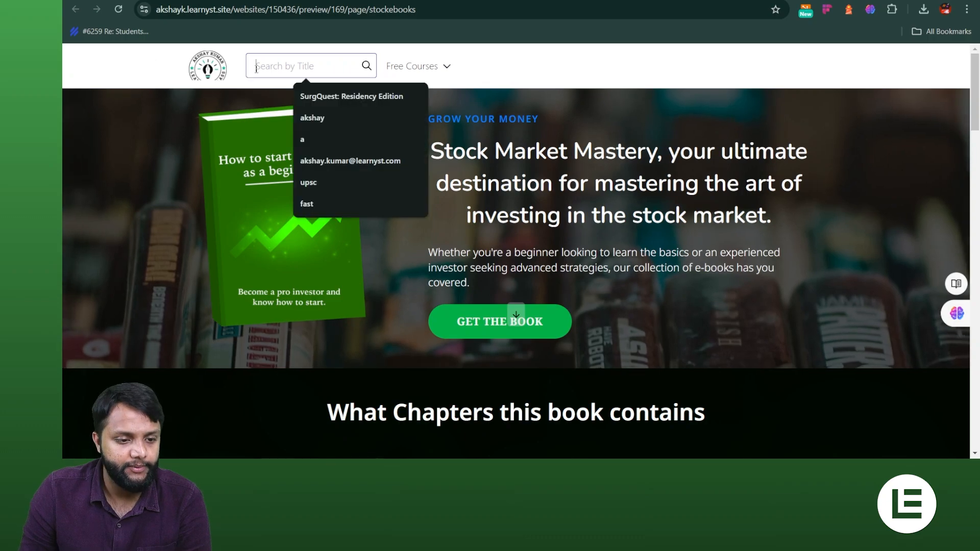
left_click(434, 71)
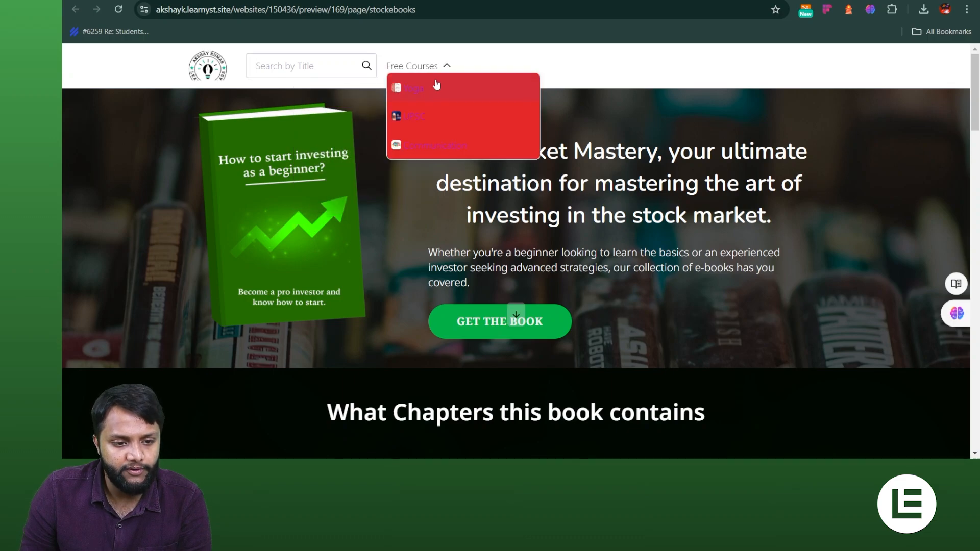
scroll(432, 98, "up", 5)
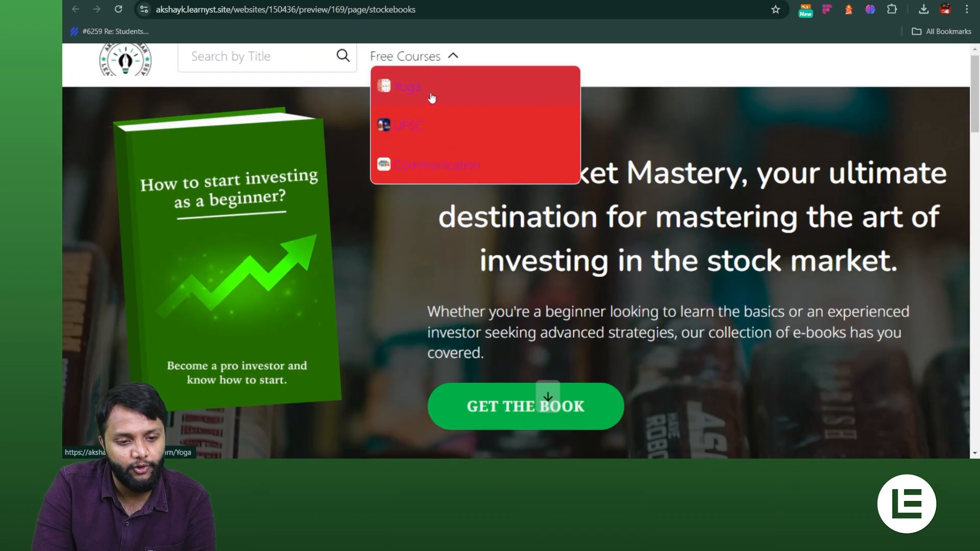
scroll(432, 98, "down", 5)
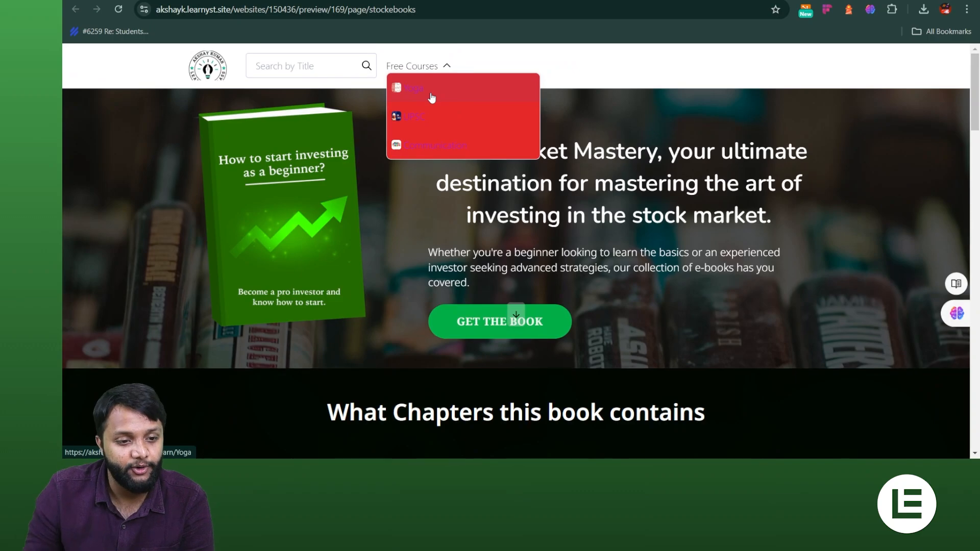
left_click(355, 1)
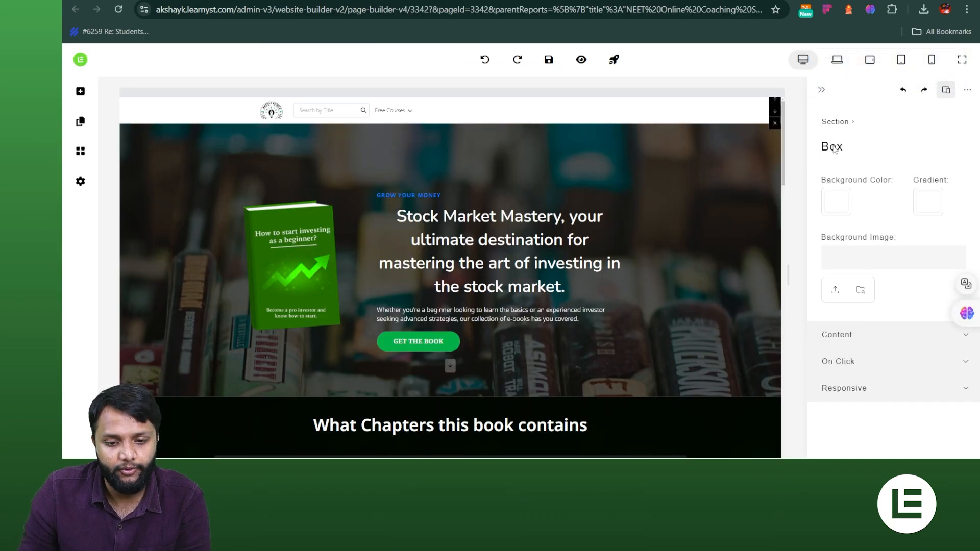
left_click(371, 1)
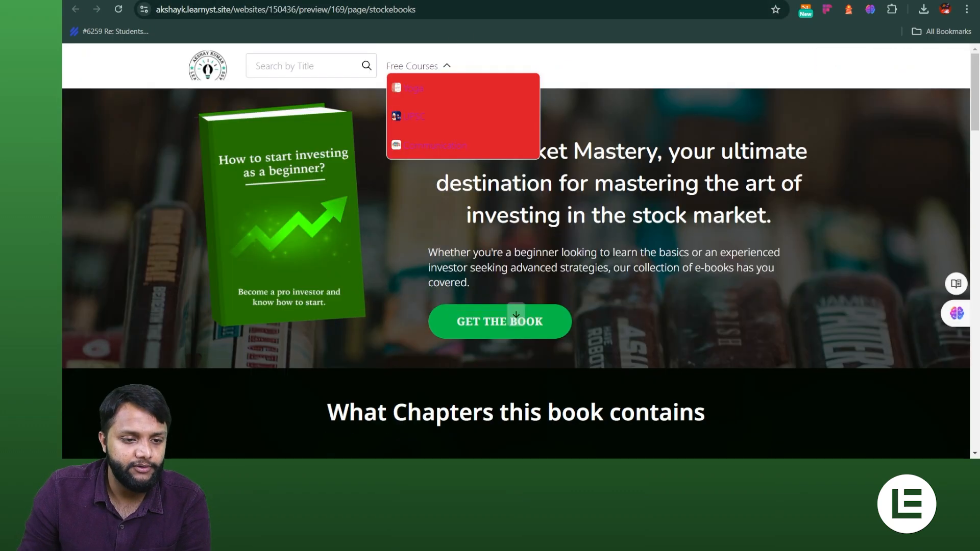
Reopen the navigation bar's Dropdown Menu settings in the page builder and set the menu background color to off-white, rgba(251,246,246,1)
left_click(355, 1)
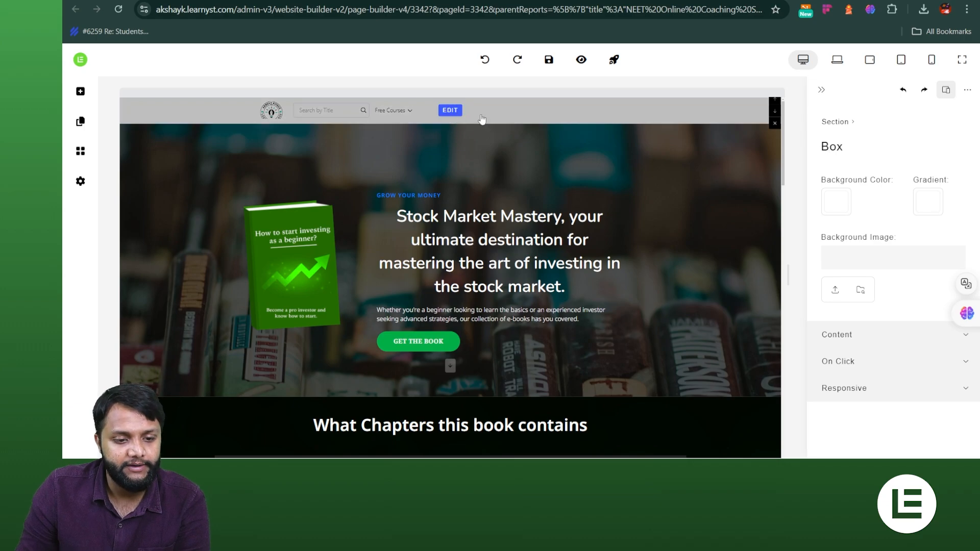
left_click(452, 108)
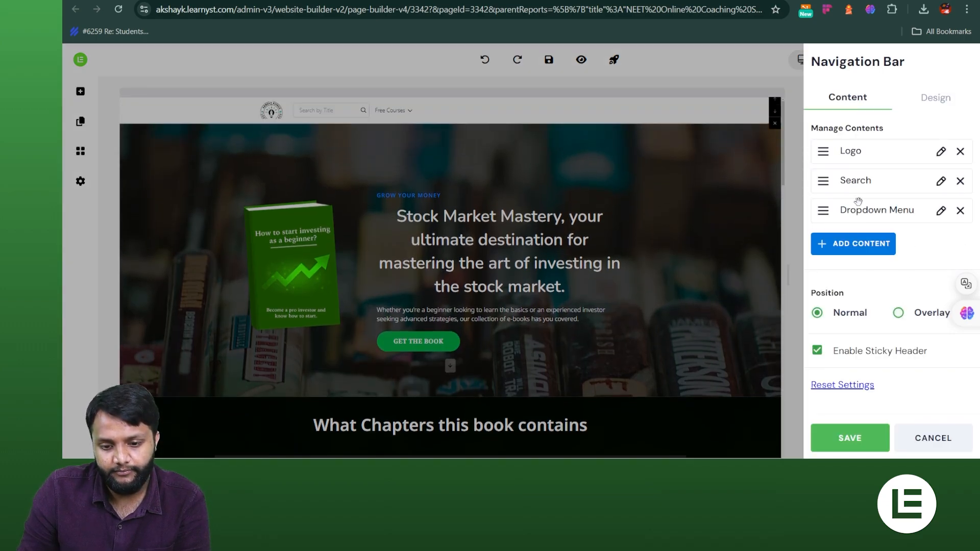
left_click(940, 211)
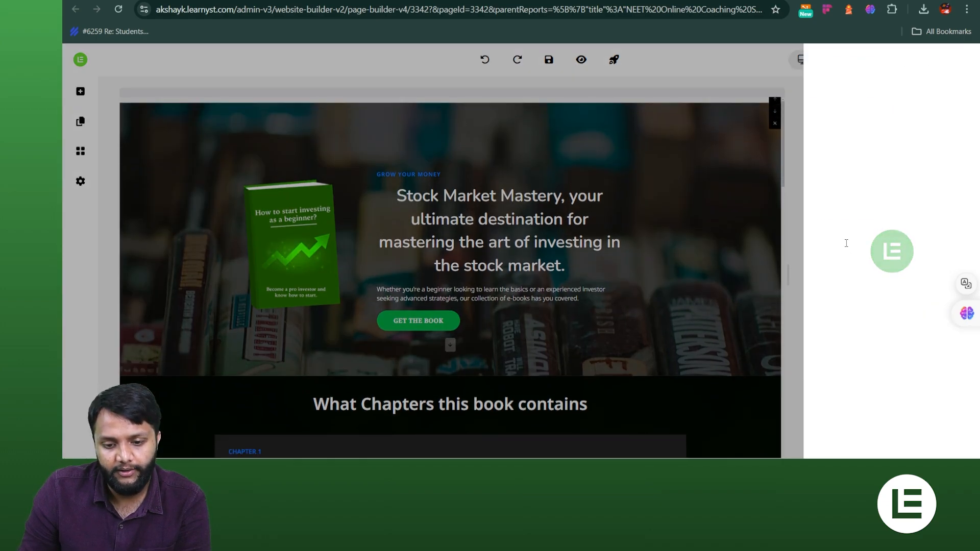
scroll(847, 257, "down", 3)
left_click(822, 192)
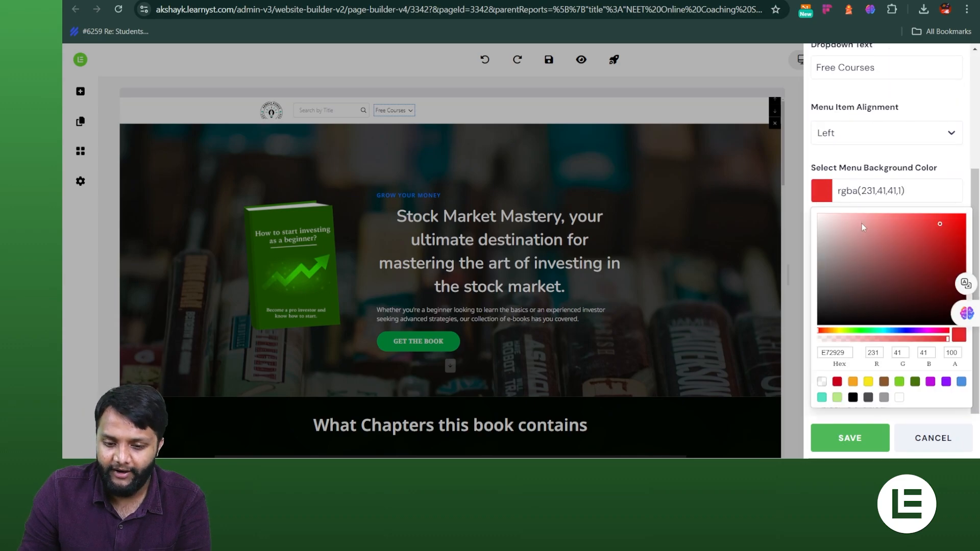
left_click(818, 215)
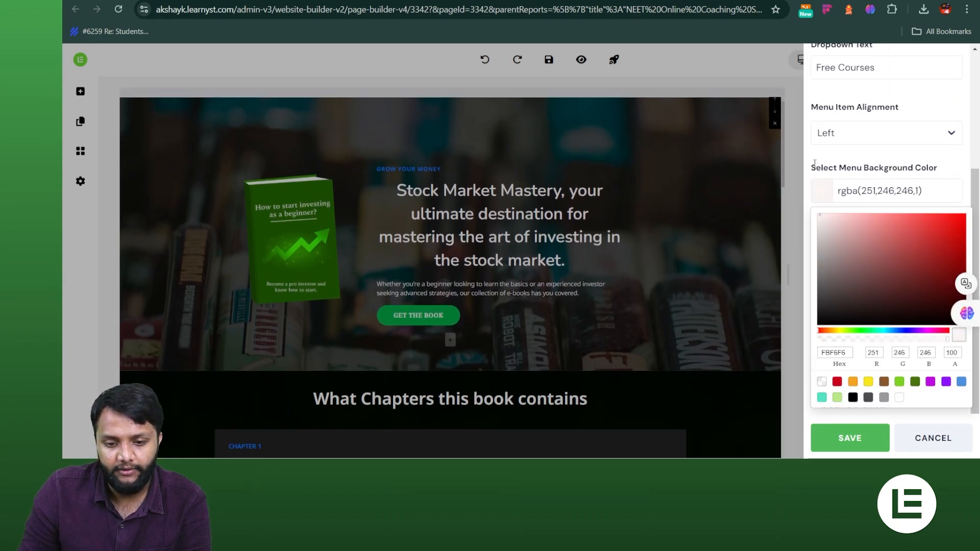
left_click(815, 163)
Set the dropdown's menu text color to near-black, rgba(1,1,1,1), and save the navigation bar and the page
left_click(828, 258)
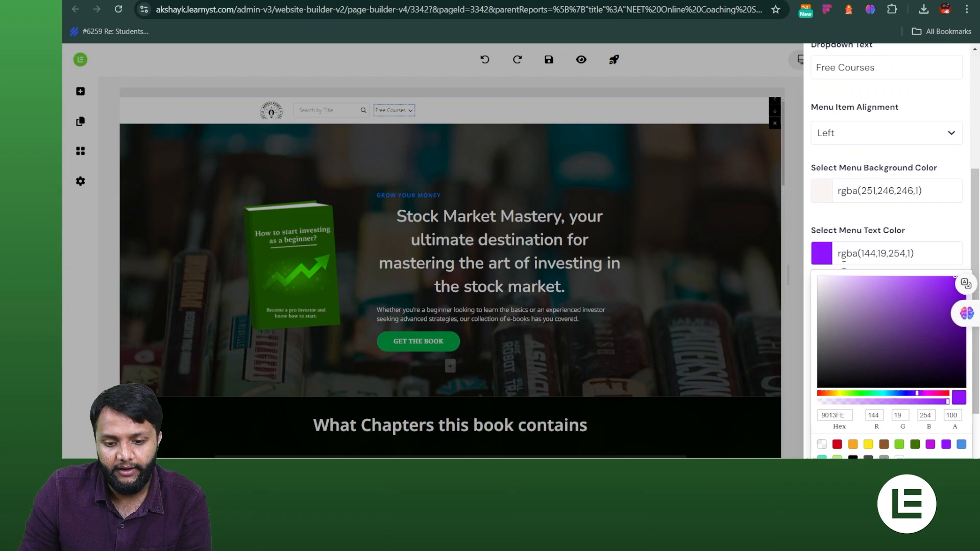
left_click(822, 386)
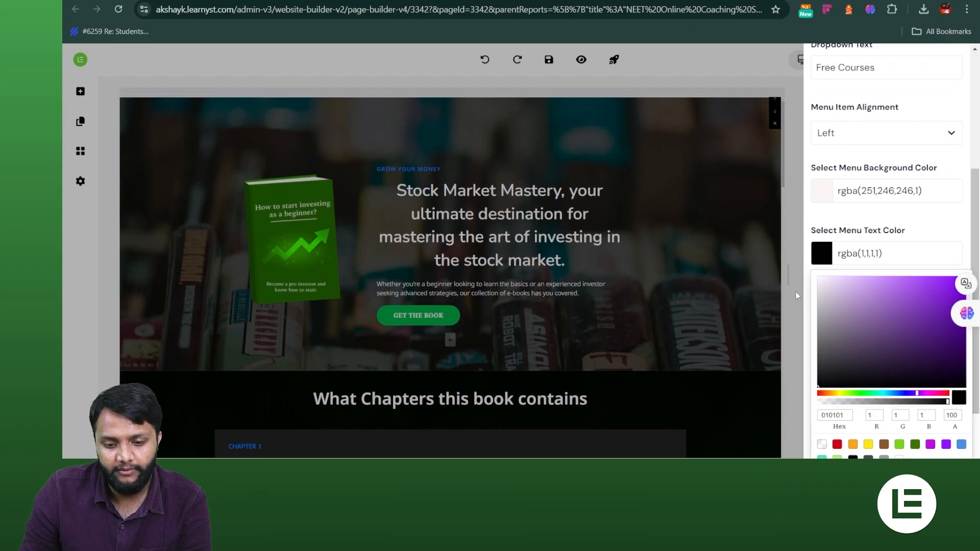
left_click(850, 437)
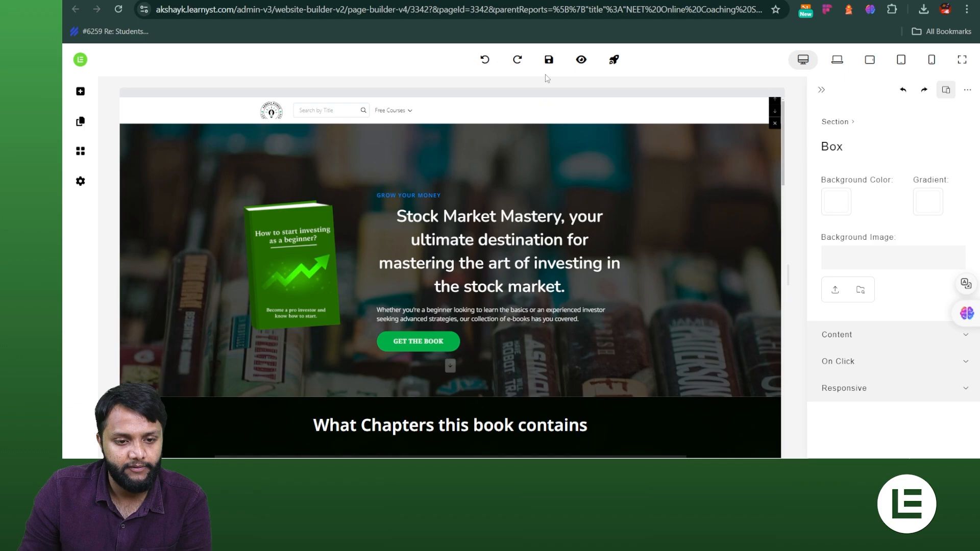
left_click(548, 59)
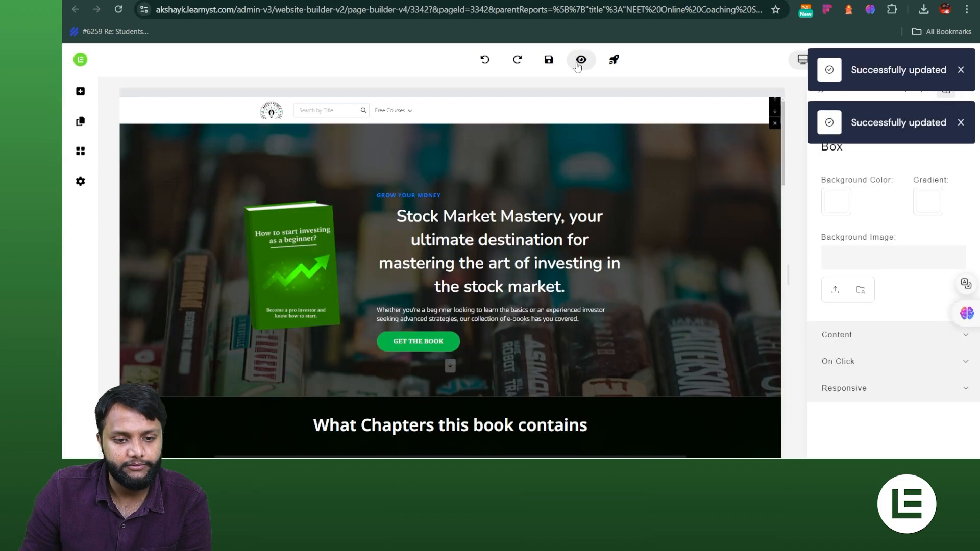
Preview the saved page again and examine the course entries in the recolored Free Courses dropdown
left_click(581, 60)
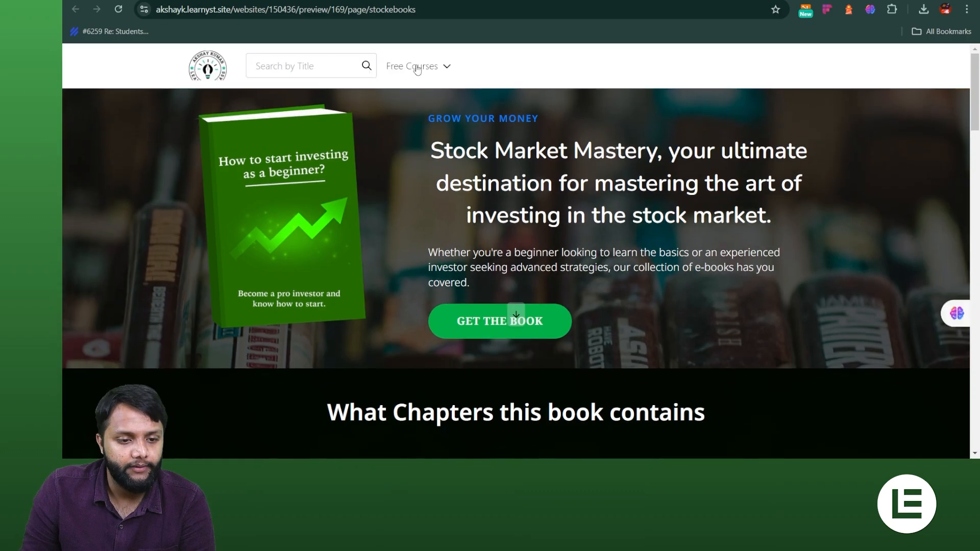
left_click(417, 68)
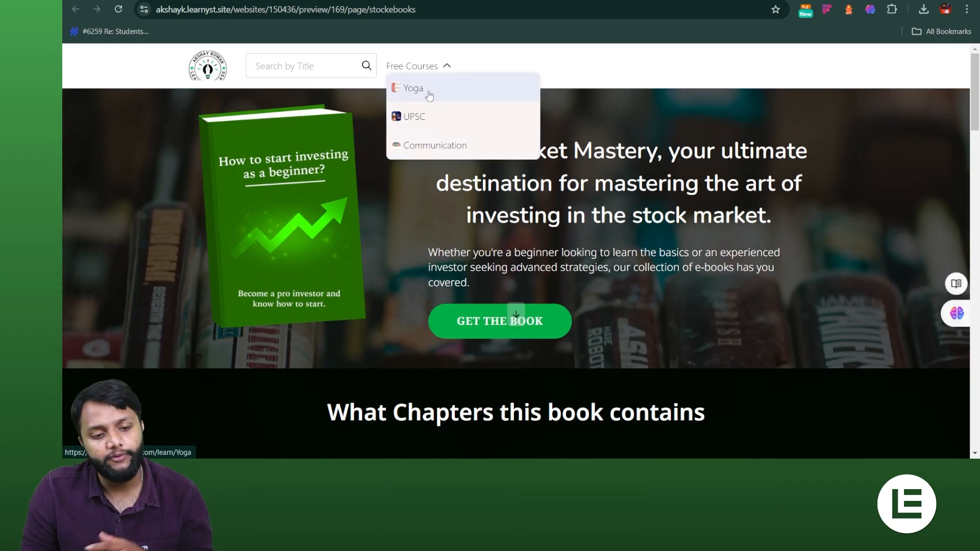
scroll(430, 96, "up", 5)
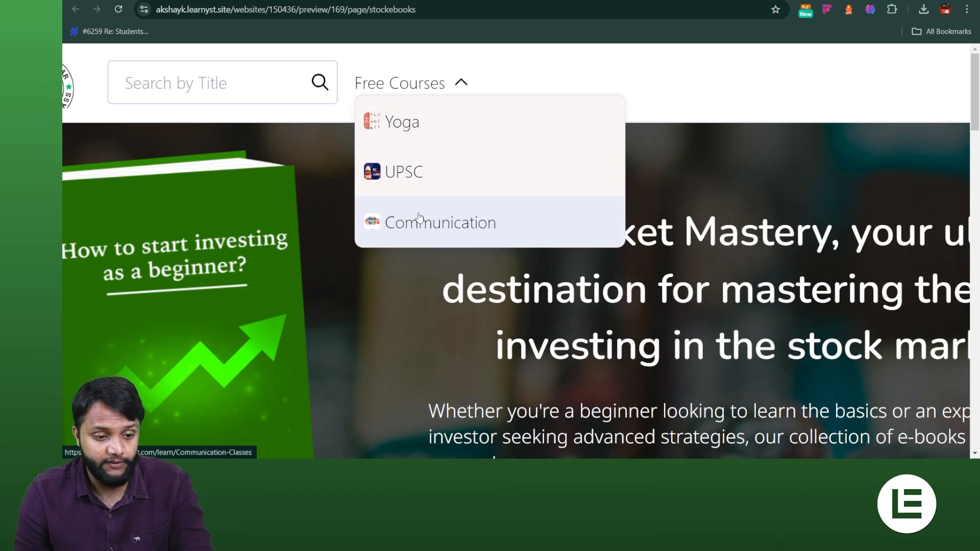
Open the Yoga course from the Free Courses dropdown to check its link, and return to the e-book page preview
scroll(419, 216, "down", 4)
left_click(421, 90)
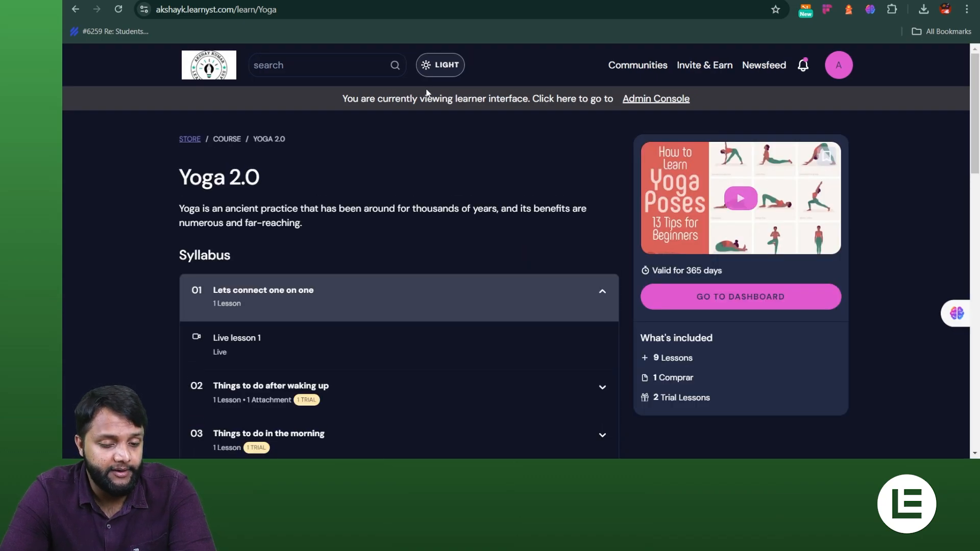
scroll(335, 154, "left", 10)
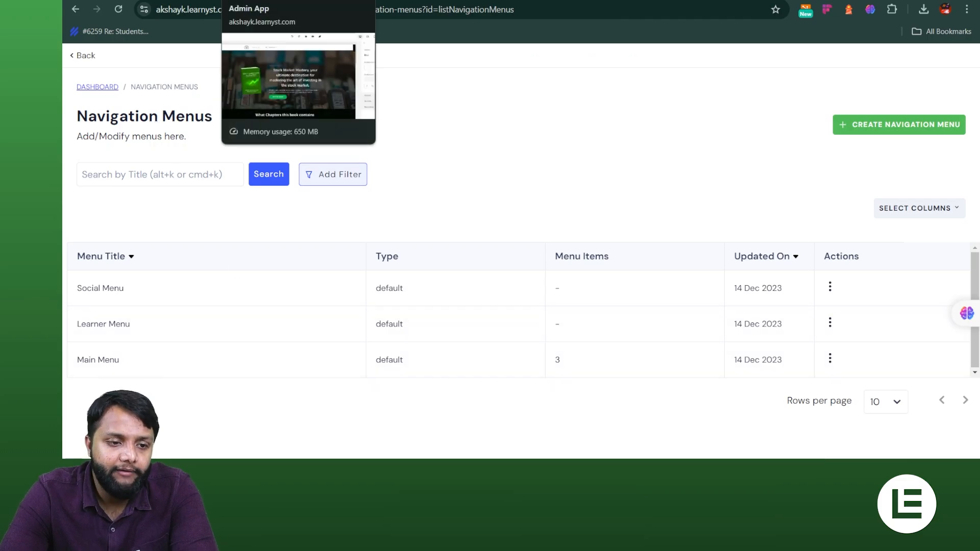
left_click(369, 1)
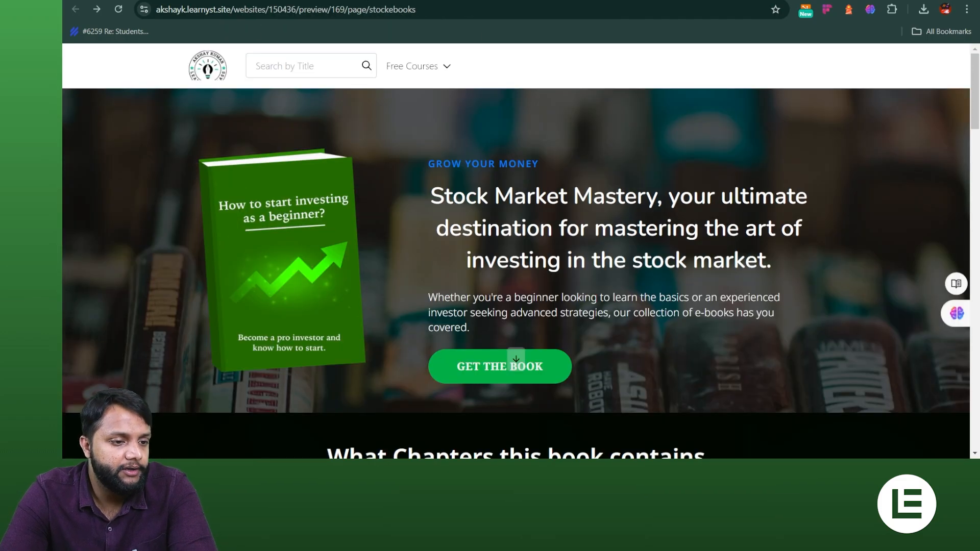
Create and save a Simple navigation menu titled "Lading Pages" in the Navigation Menus admin page
left_click(336, 1)
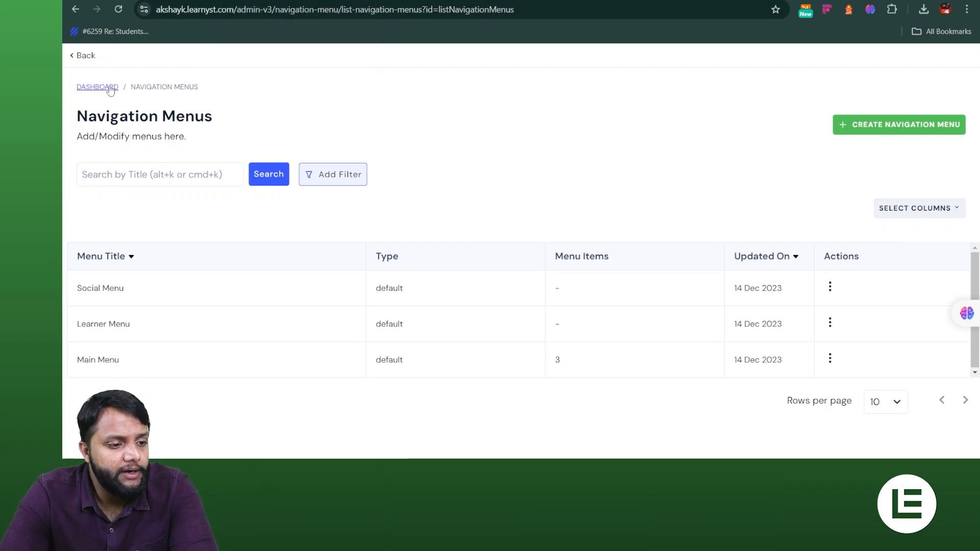
left_click(894, 133)
left_click(691, 155)
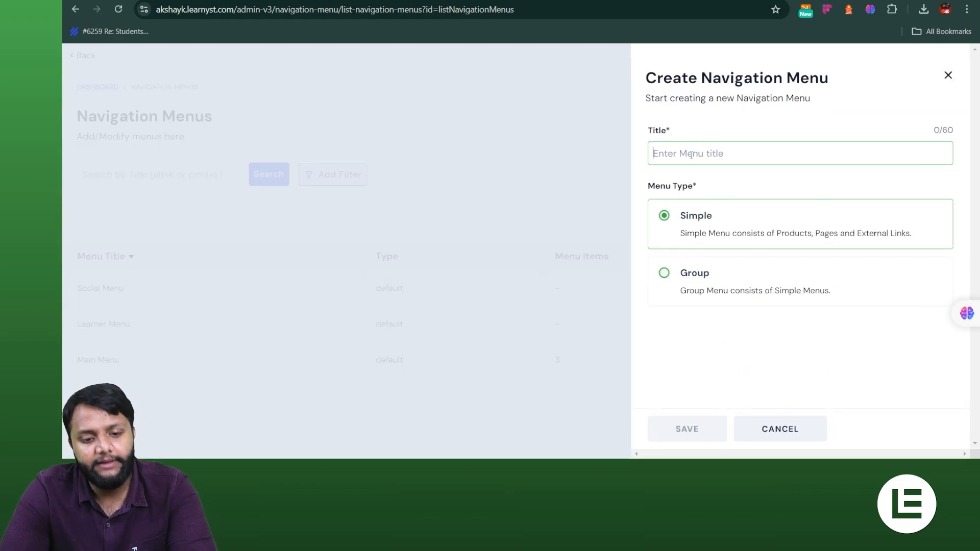
type("La")
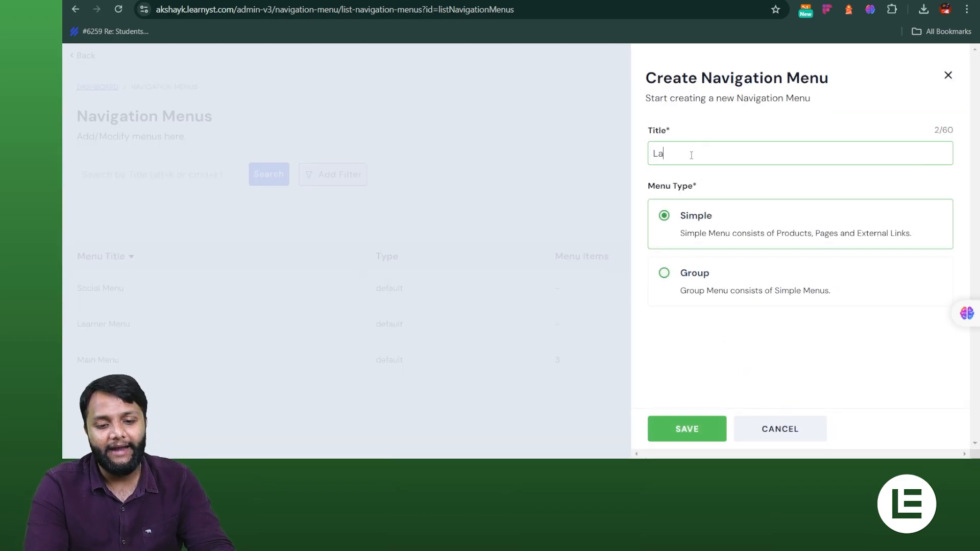
type("ding Pa")
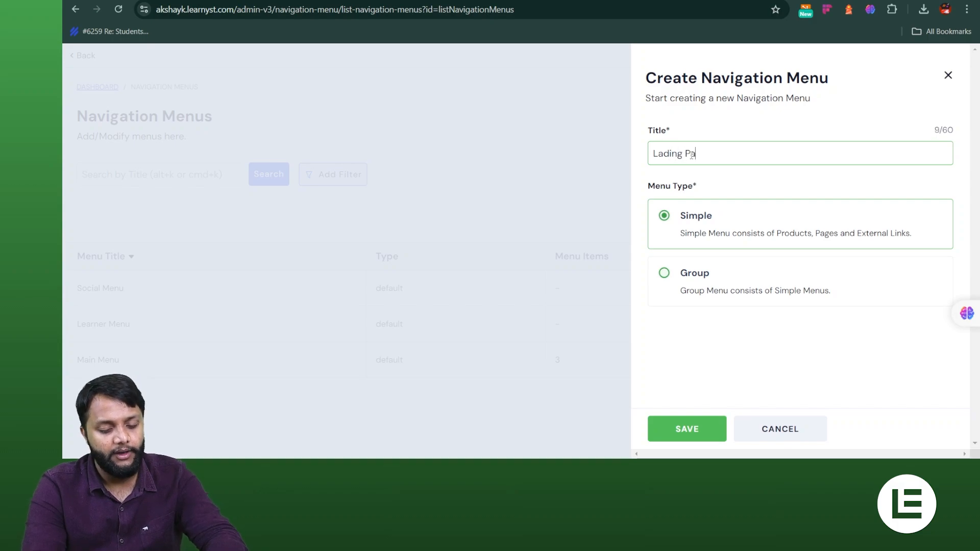
type("ges")
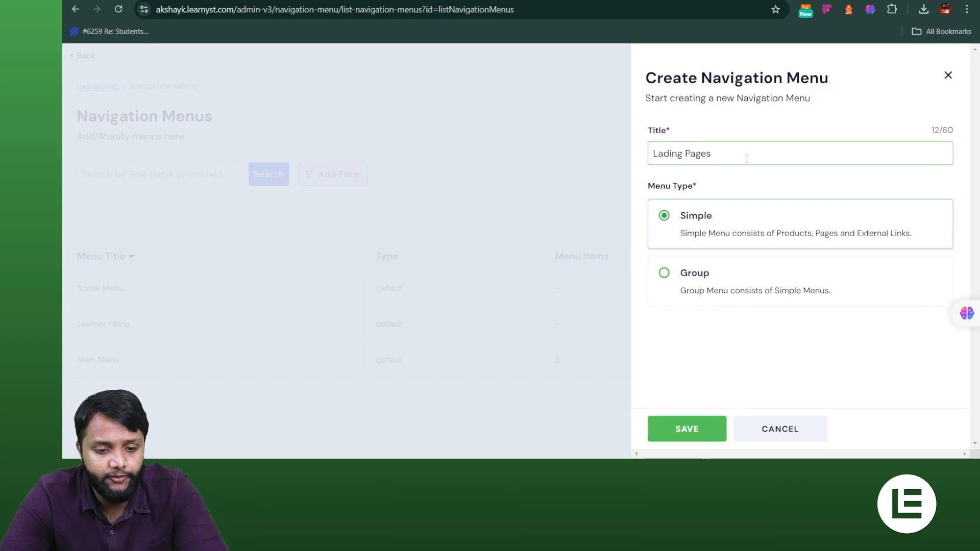
left_click(700, 435)
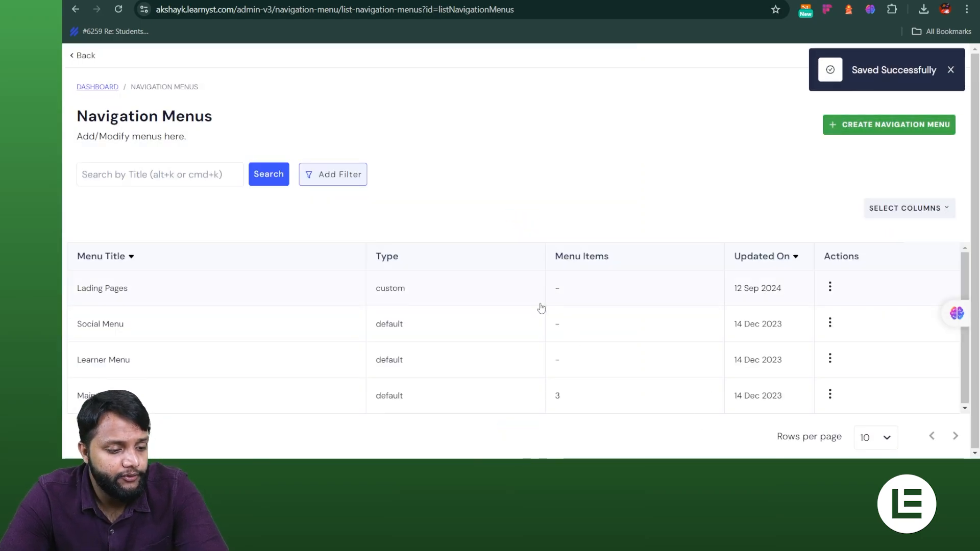
In the Lading Pages menu, set up a new page item titled "Webinar Page" that points to the Master Class Webinar page
left_click(478, 291)
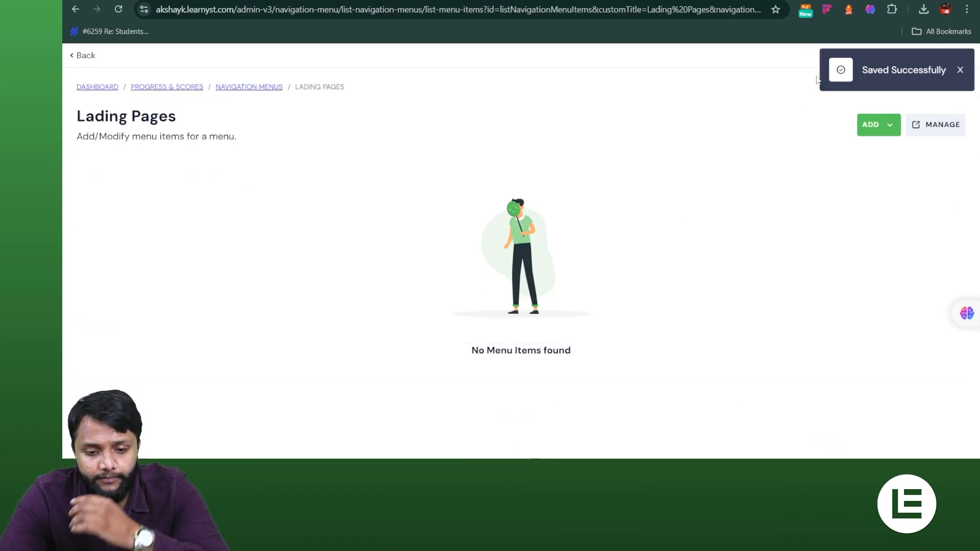
left_click(873, 123)
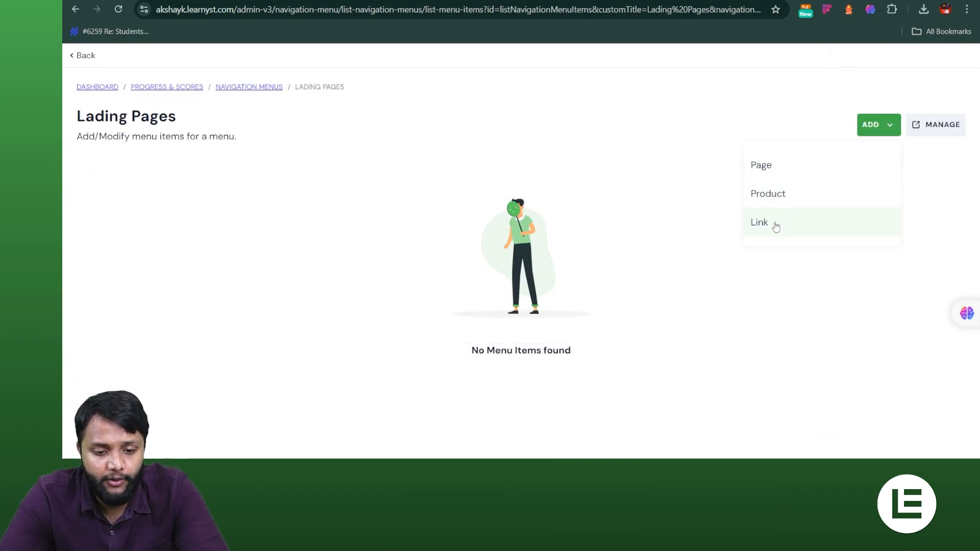
left_click(772, 176)
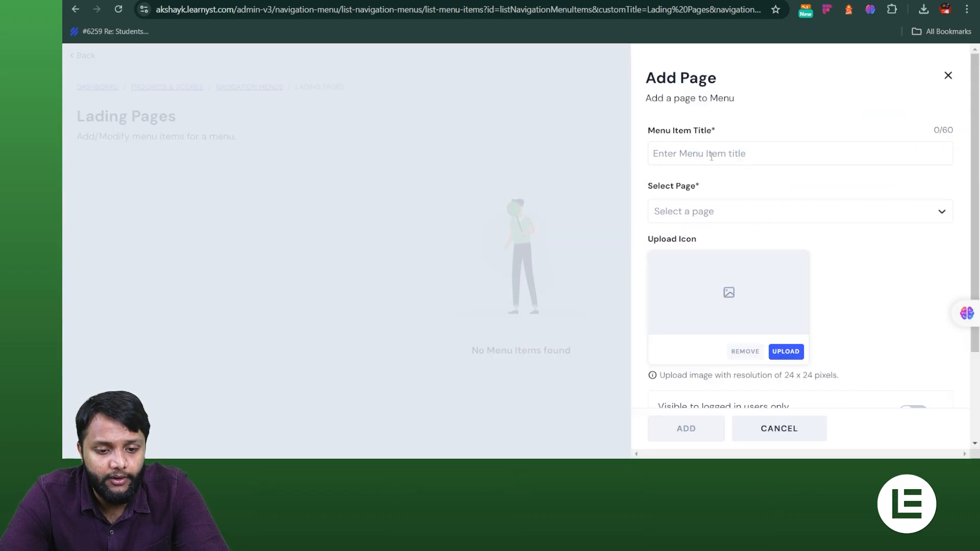
left_click(711, 154)
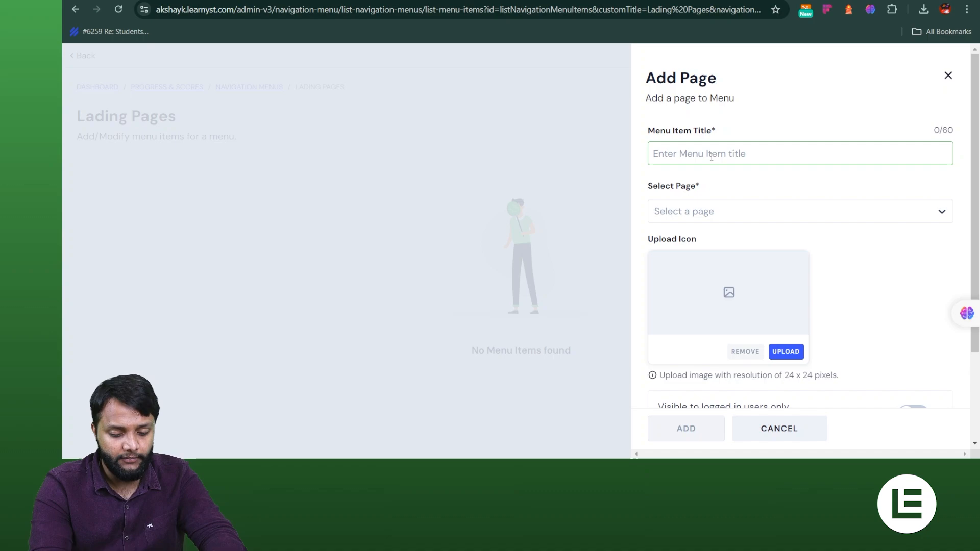
type("Webinar Page")
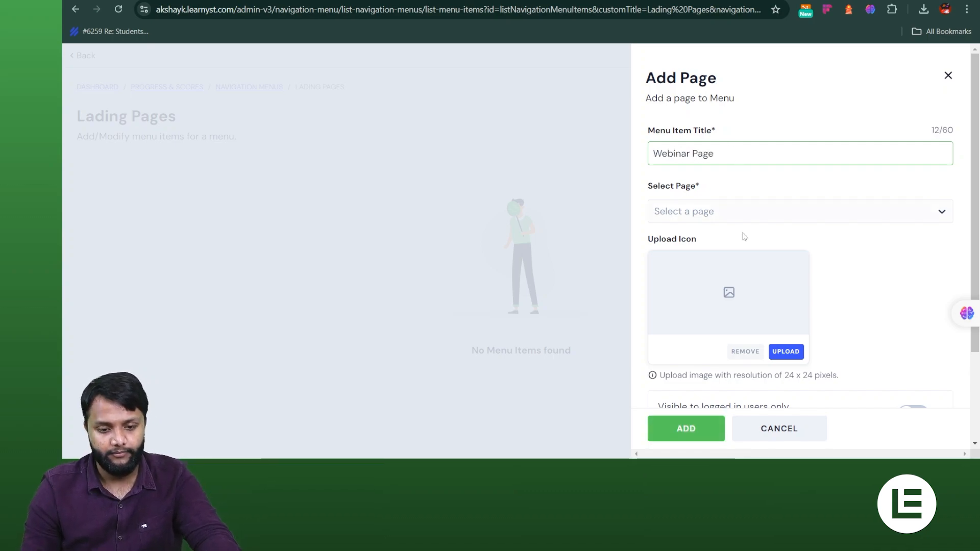
left_click(743, 212)
scroll(740, 303, "down", 1)
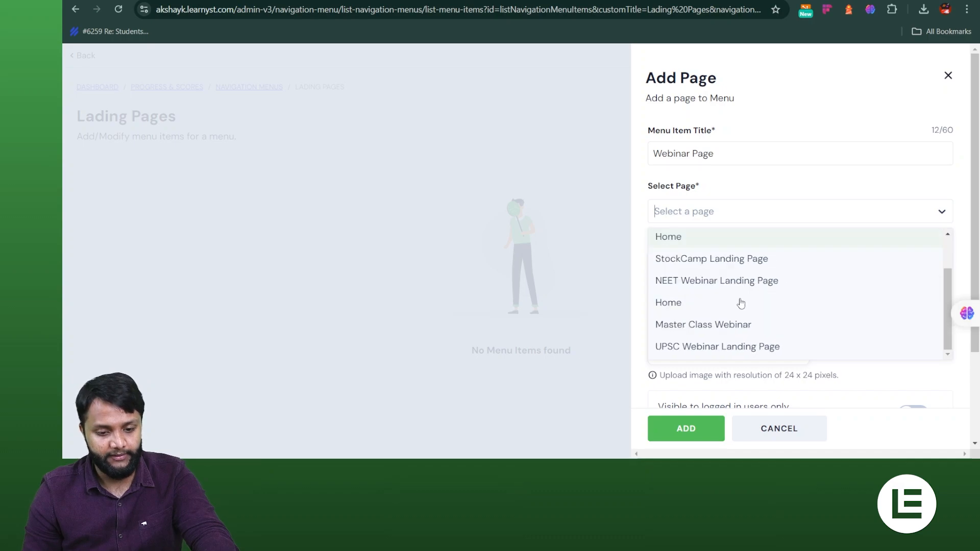
left_click(743, 326)
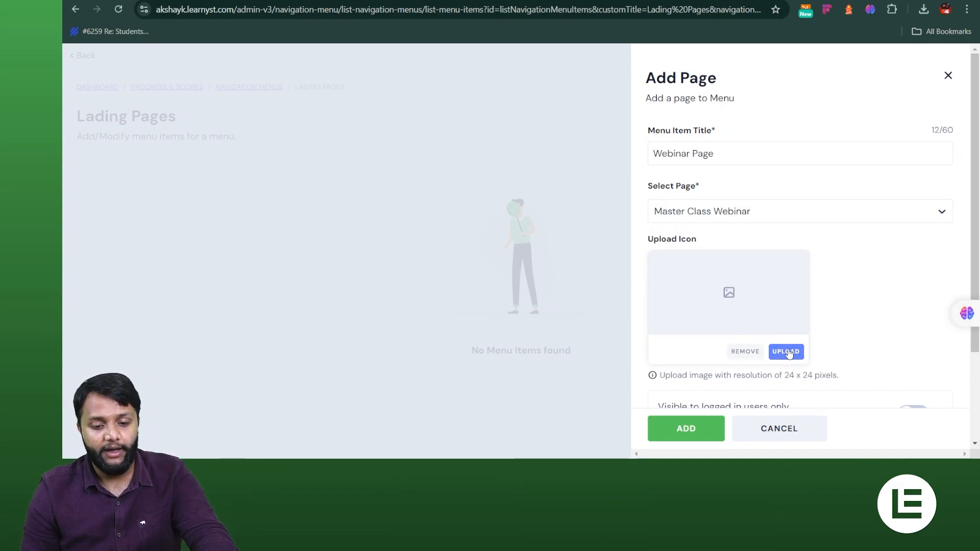
key("ctrl+t")
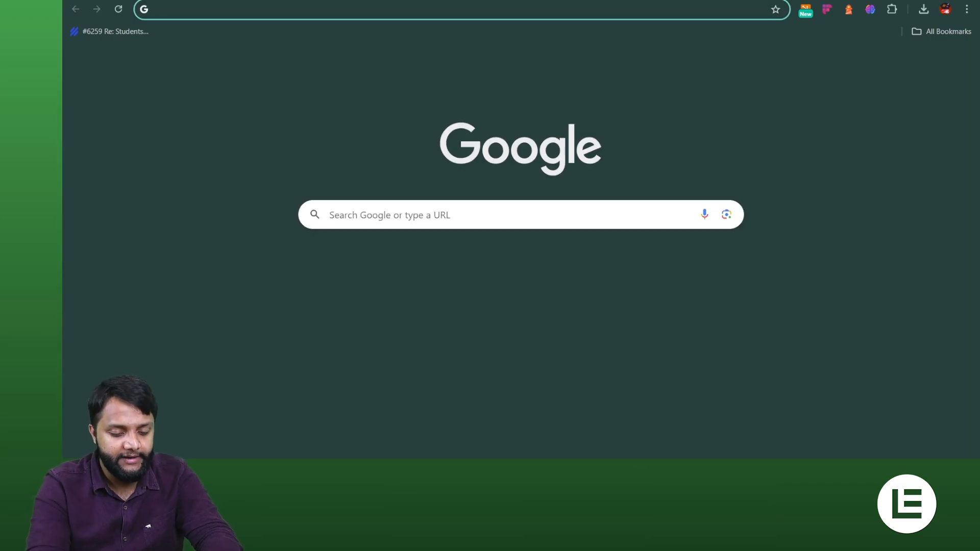
type("picxe")
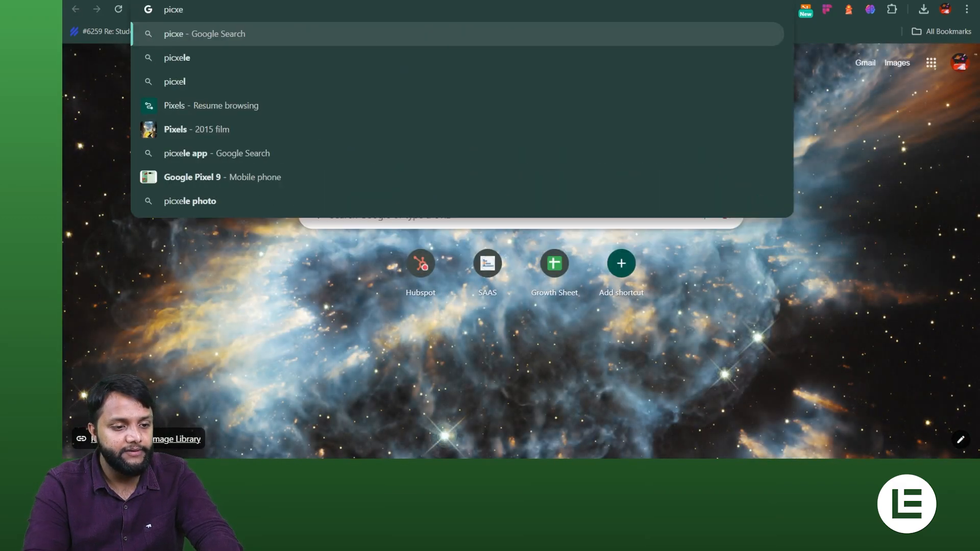
key("Down")
key("Return")
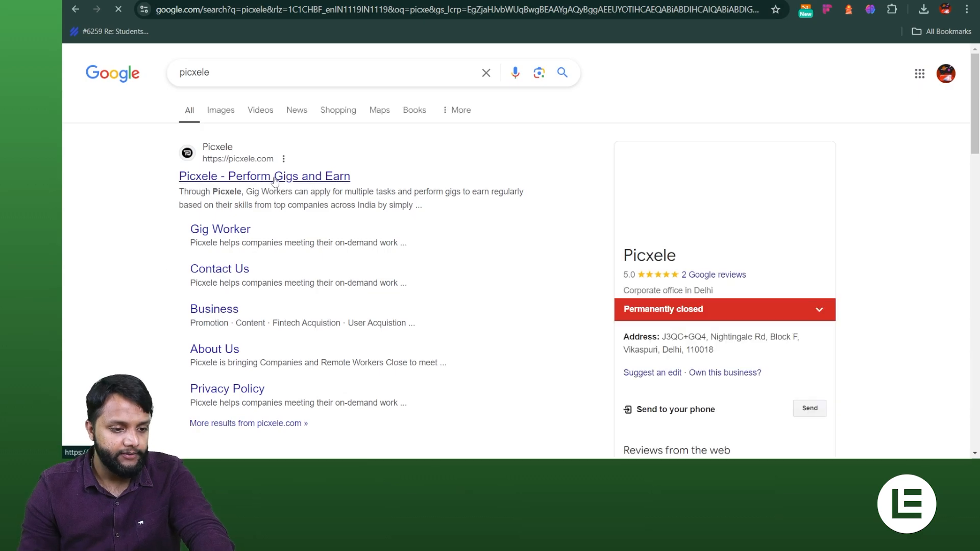
left_click(274, 178)
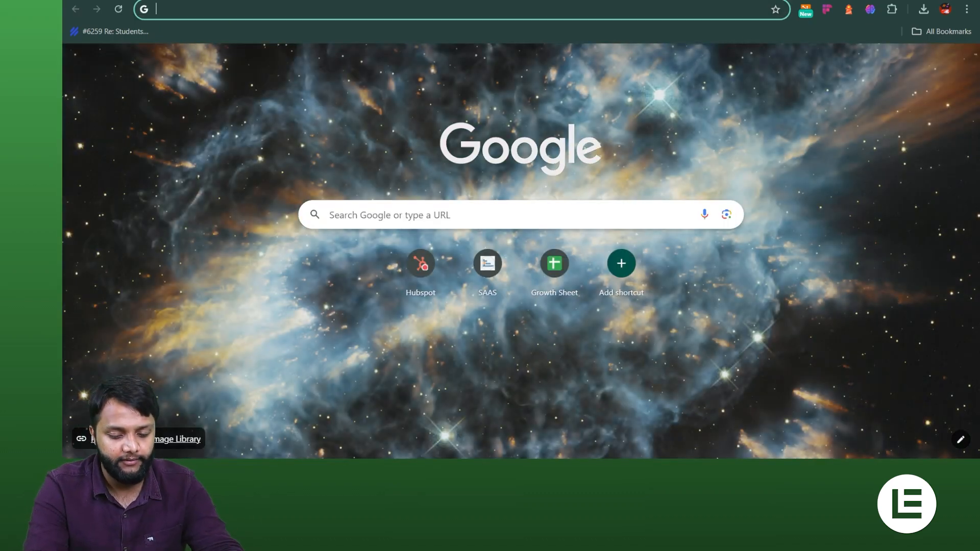
Search Google for "pixels" and open the Pexels free stock photos website
type("pixels")
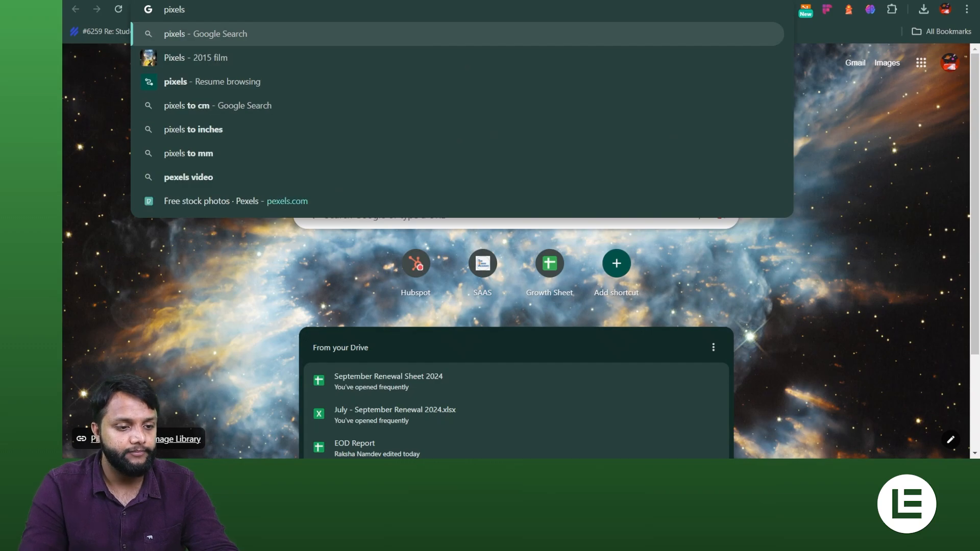
key("Return")
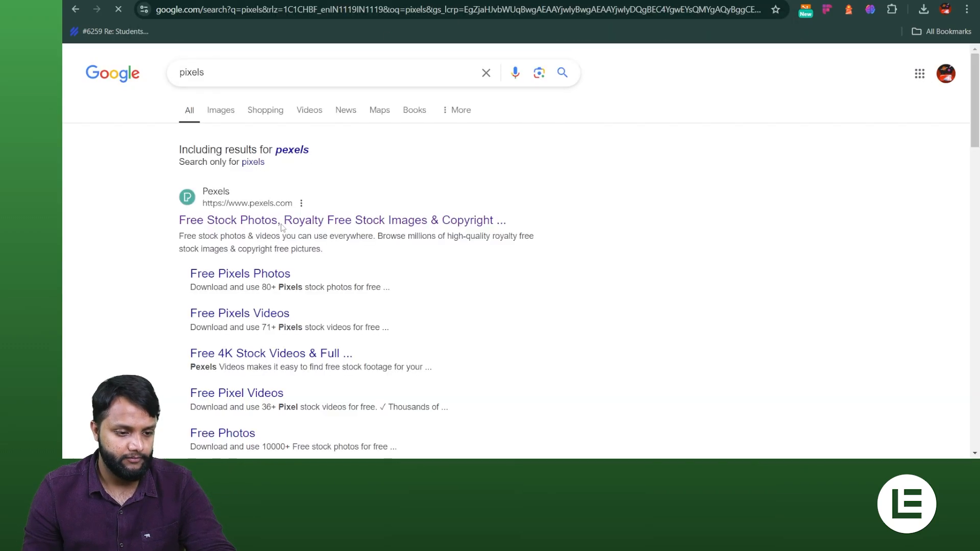
left_click(302, 223)
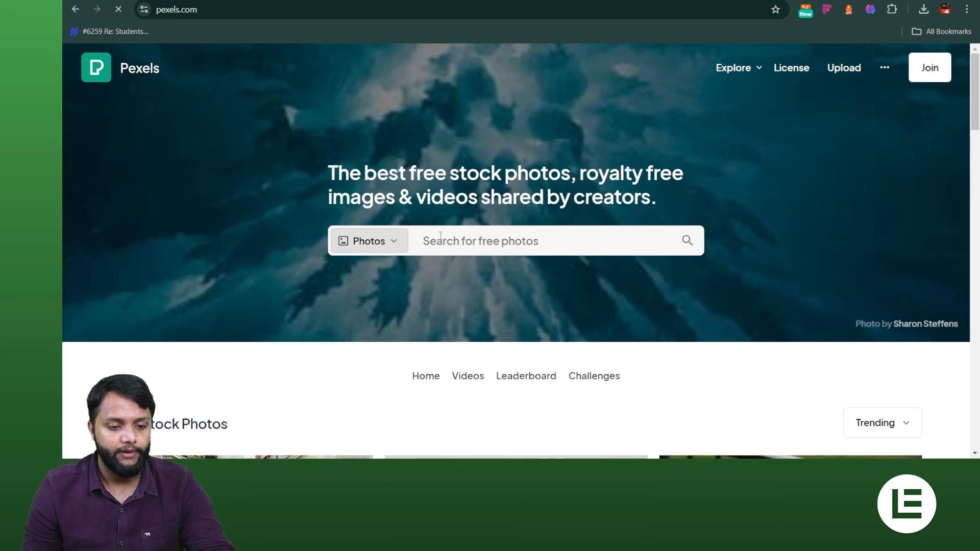
Search the Pexels photo library for "webinar logo"
left_click(441, 236)
type("w")
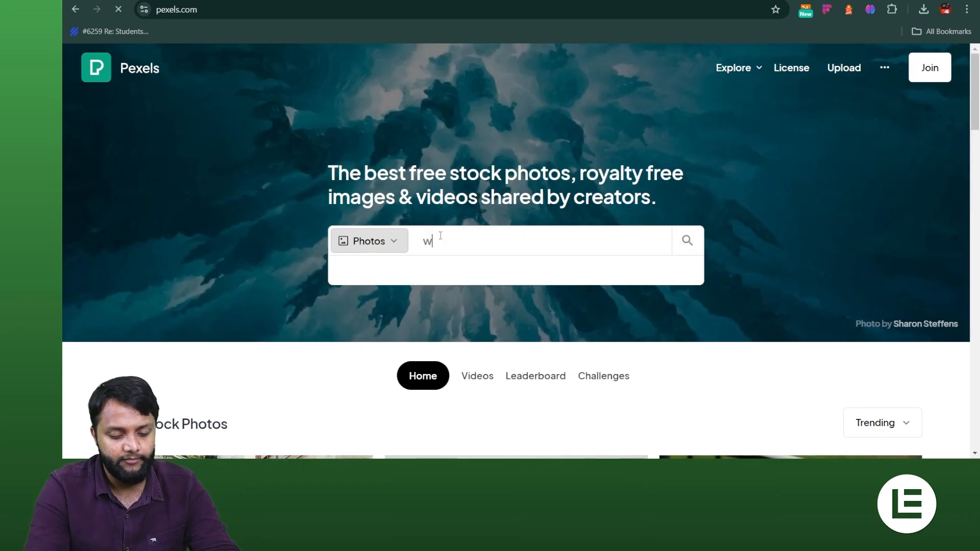
type("ebinar logo")
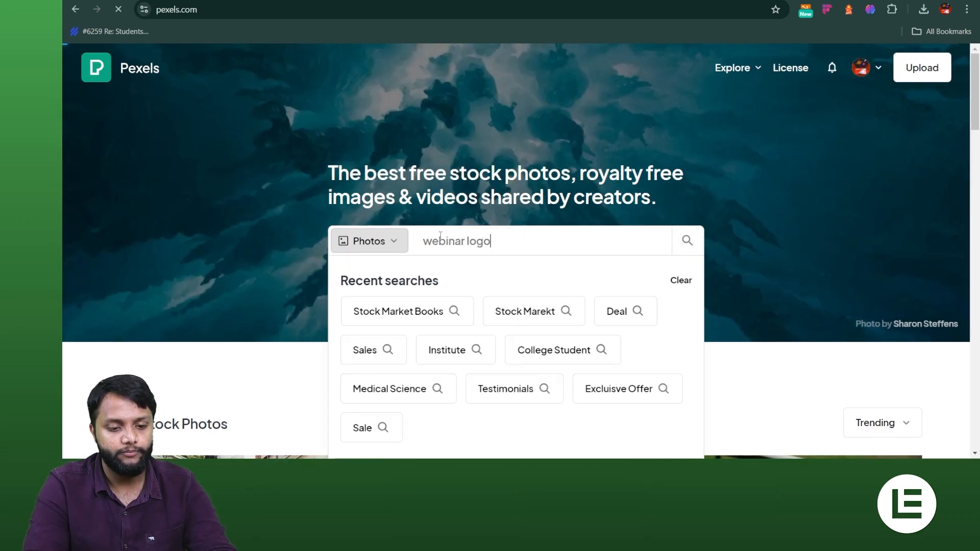
key("Return")
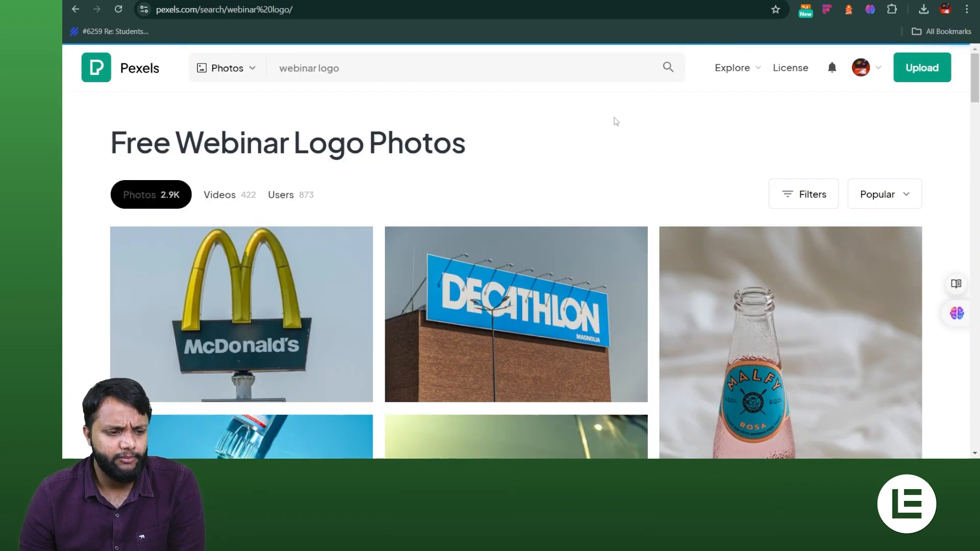
Find the hanging Starbucks logo photo among the results and download it to the Desktop as a JPEG
scroll(482, 270, "down", 5)
scroll(482, 270, "down", 4)
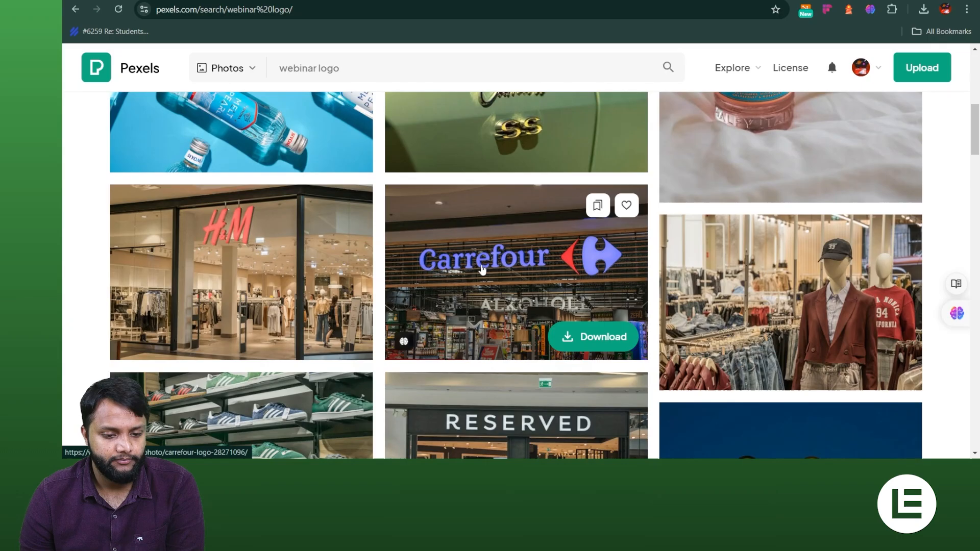
scroll(444, 292, "down", 3)
scroll(444, 292, "down", 9)
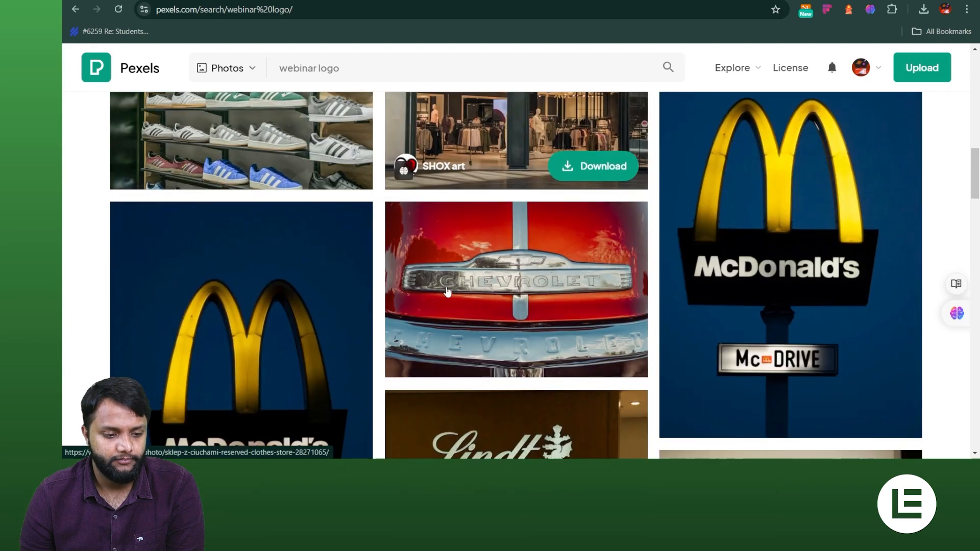
scroll(445, 291, "down", 4)
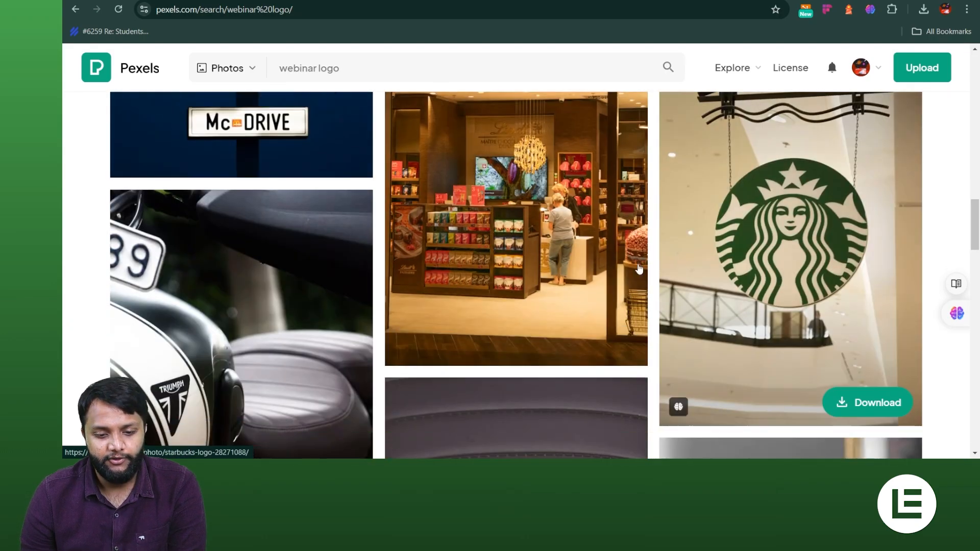
scroll(398, 248, "down", 2)
scroll(395, 245, "up", 4)
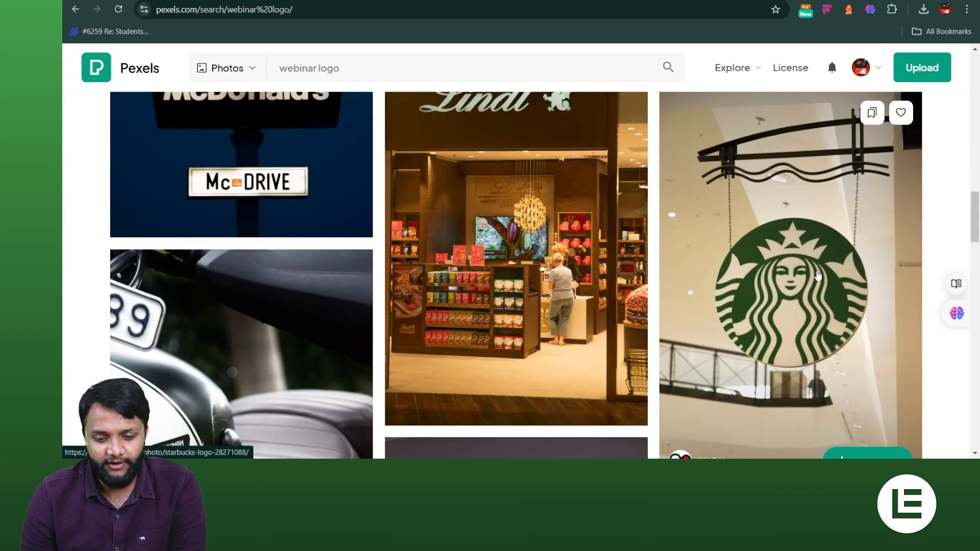
left_click(819, 254)
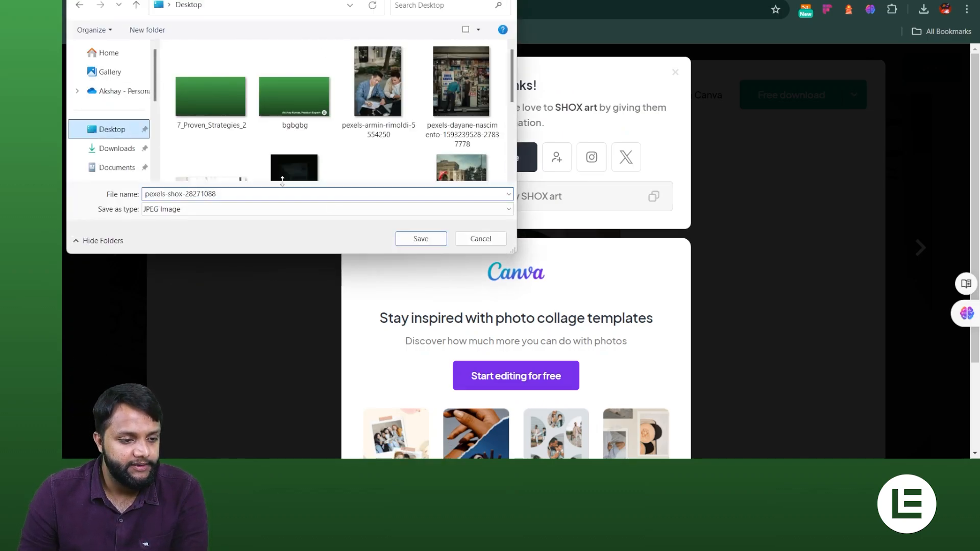
left_click(444, 243)
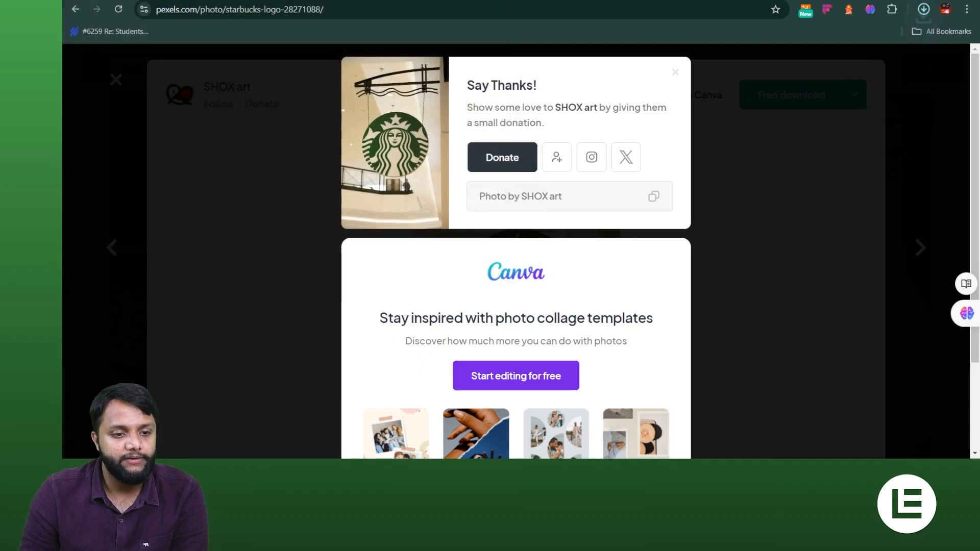
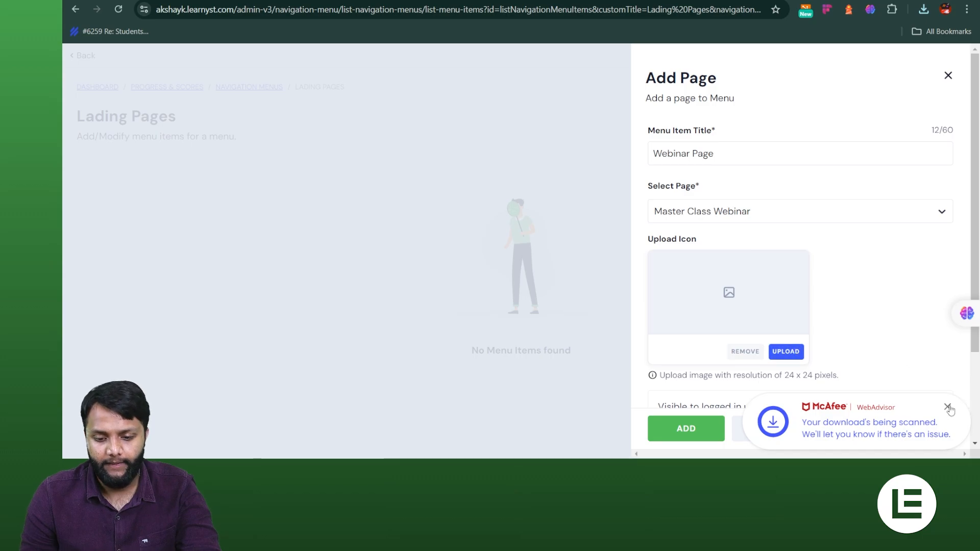
Switch to the Learnyst Add Page form and upload the Starbucks logo image from the Desktop as the Webinar Page icon
left_click(947, 409)
left_click(787, 352)
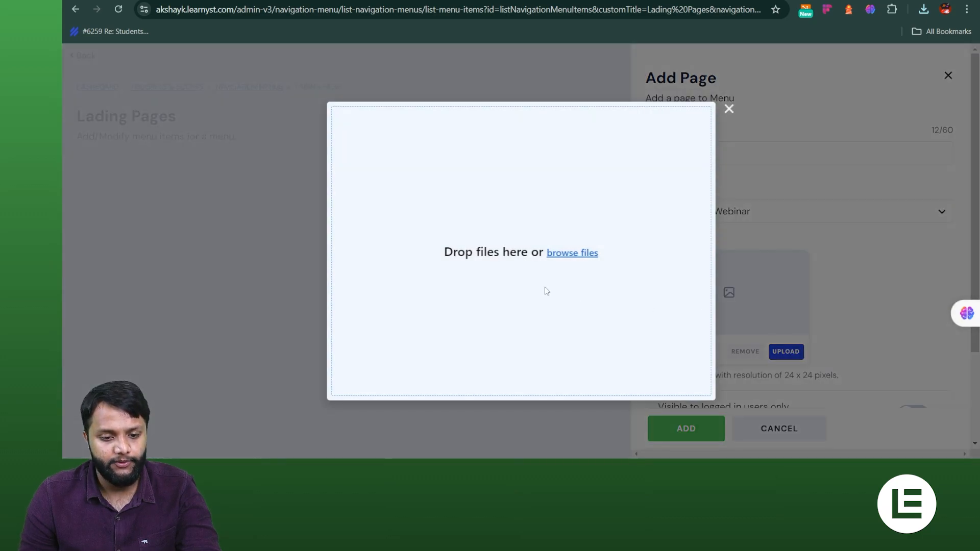
left_click(587, 253)
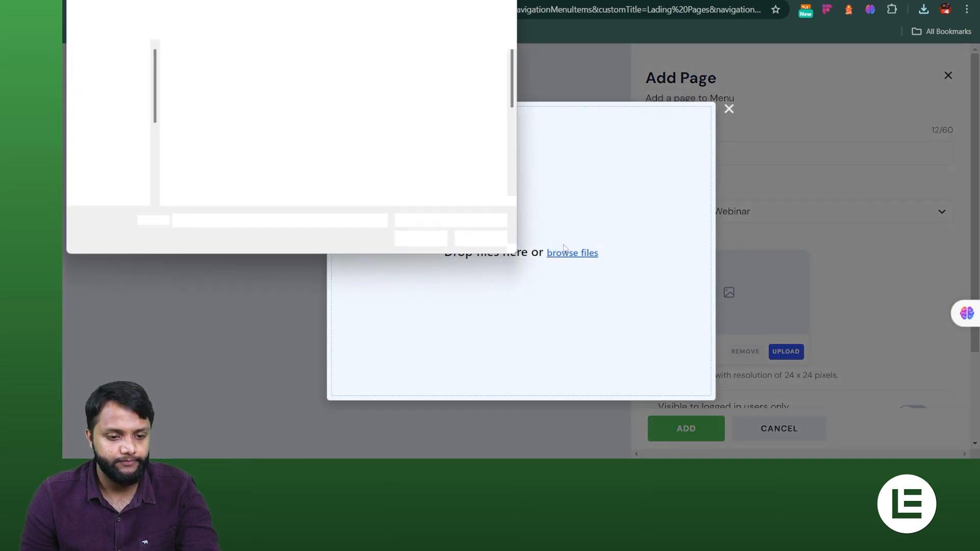
scroll(422, 164, "down", 5)
scroll(421, 163, "up", 3)
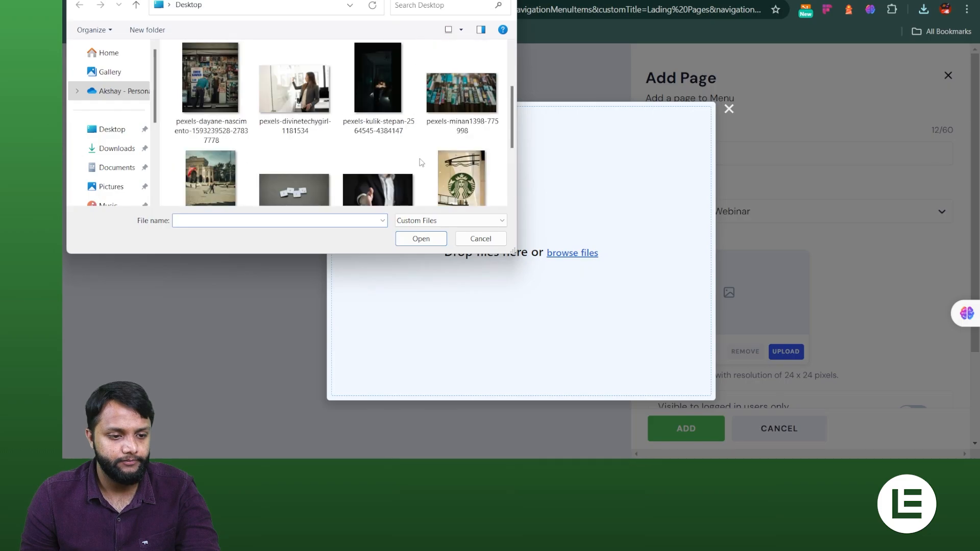
left_click(462, 148)
left_click(421, 238)
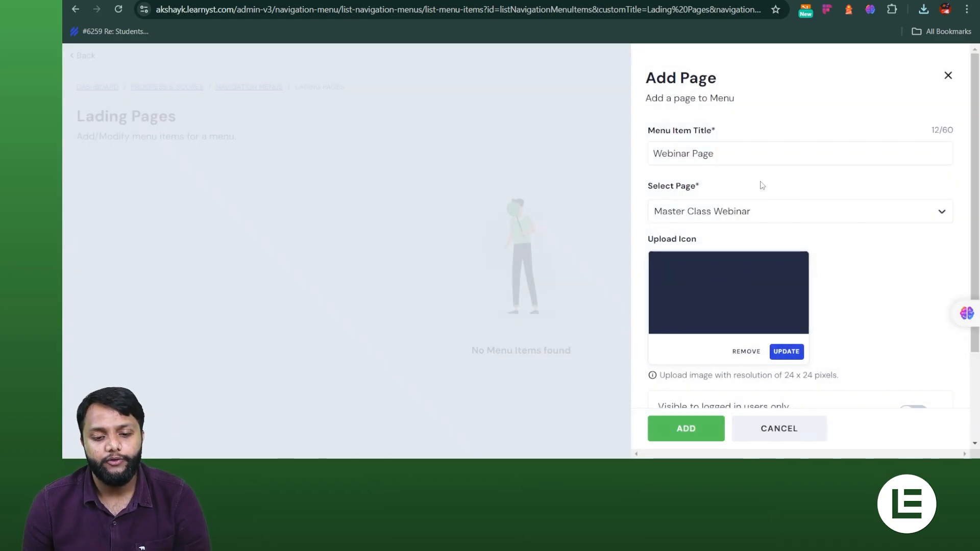
Review the Webinar Page visibility and new-tab options, then add the item to the Lading Pages menu
scroll(741, 339, "down", 3)
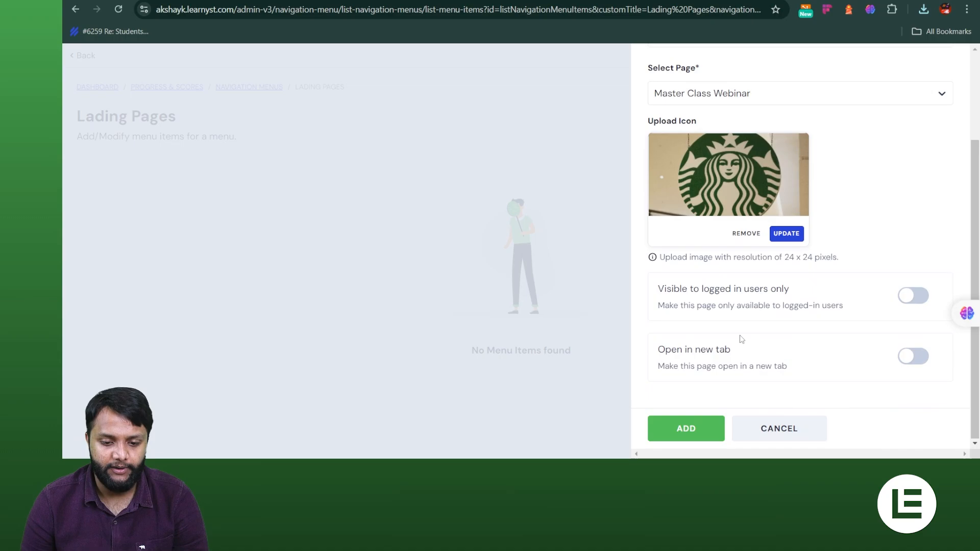
scroll(737, 323, "up", 3)
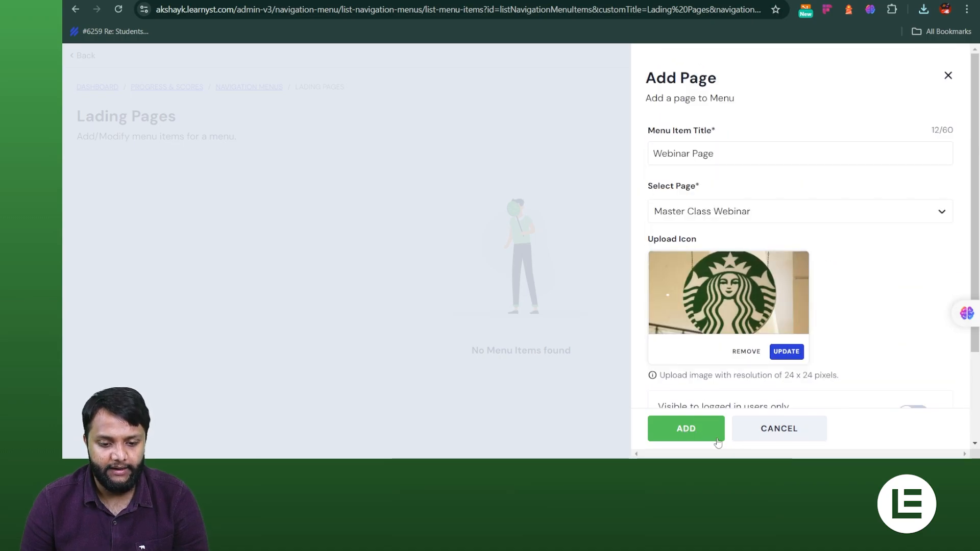
left_click(687, 429)
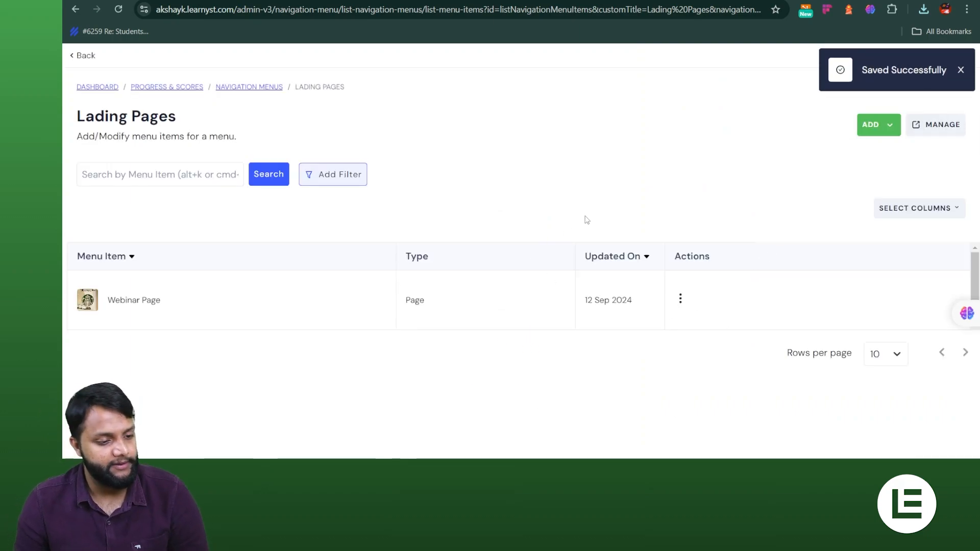
Start another page menu item titled "NEET Page" and link it to NEET Webinar Landing Page
left_click(877, 125)
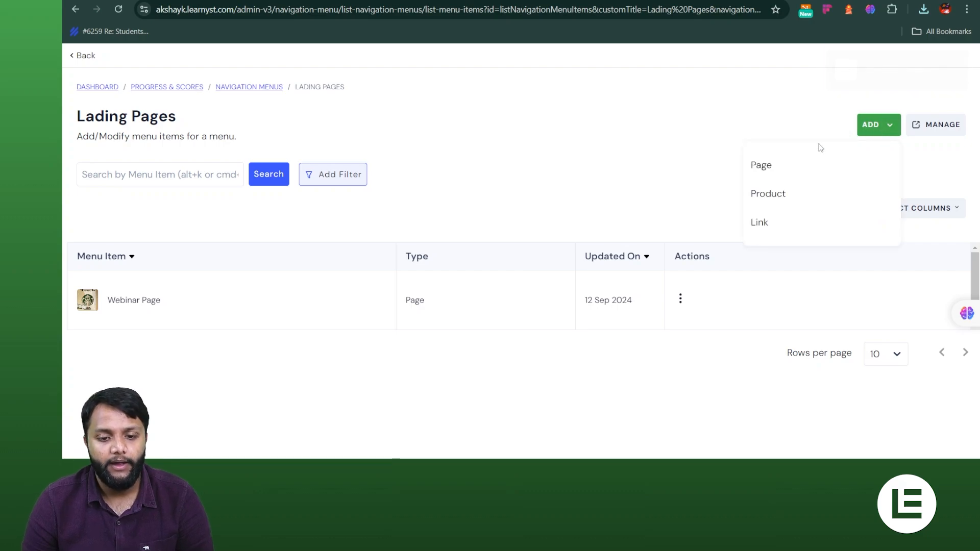
left_click(788, 169)
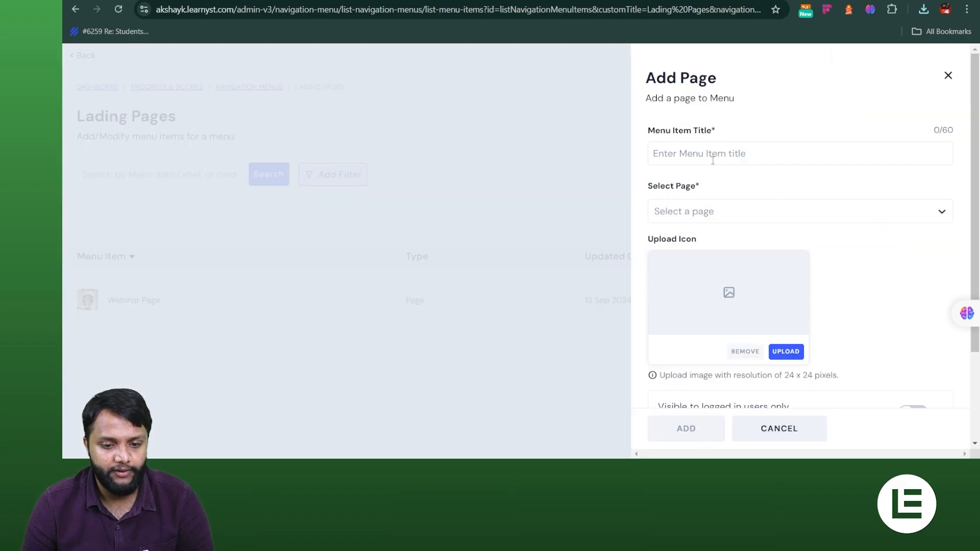
left_click(712, 211)
scroll(732, 292, "down", 1)
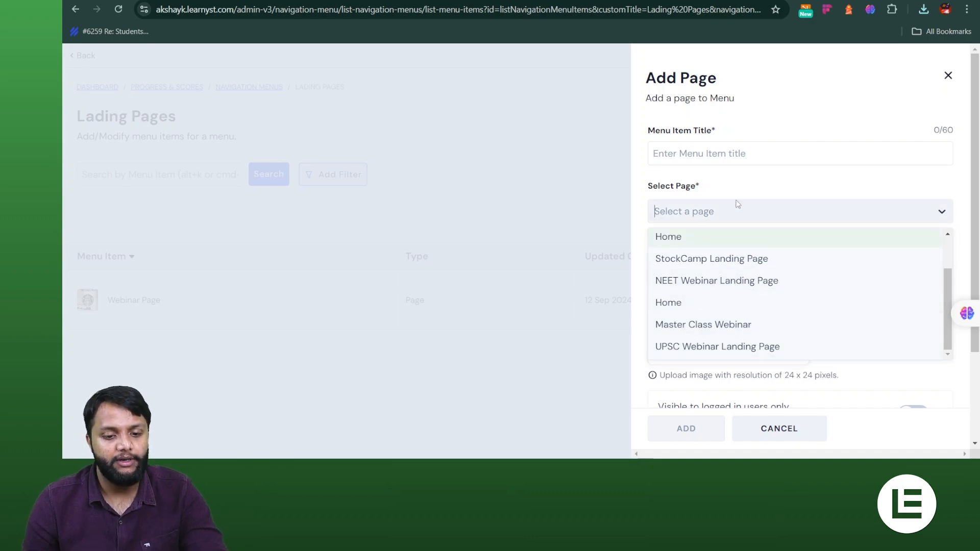
left_click(732, 154)
type("NE")
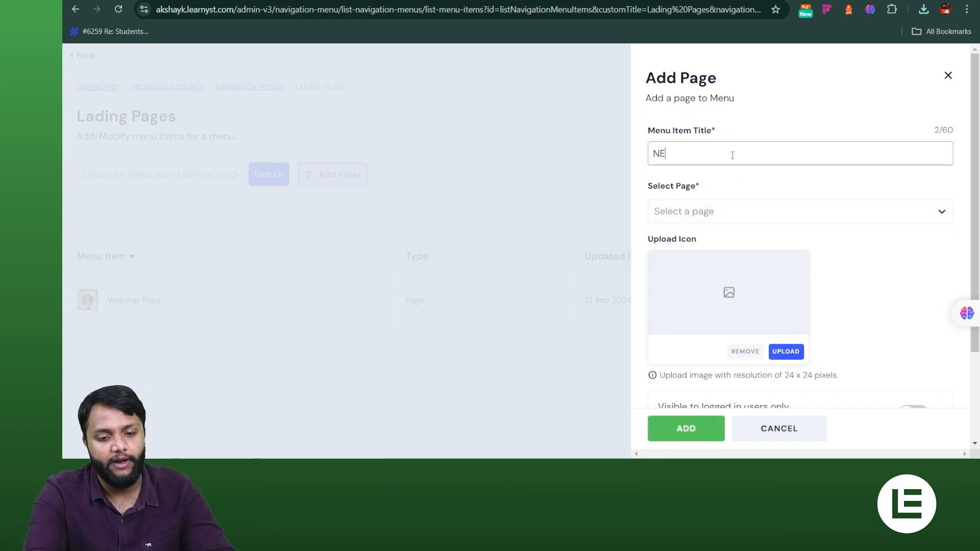
type("ET Page")
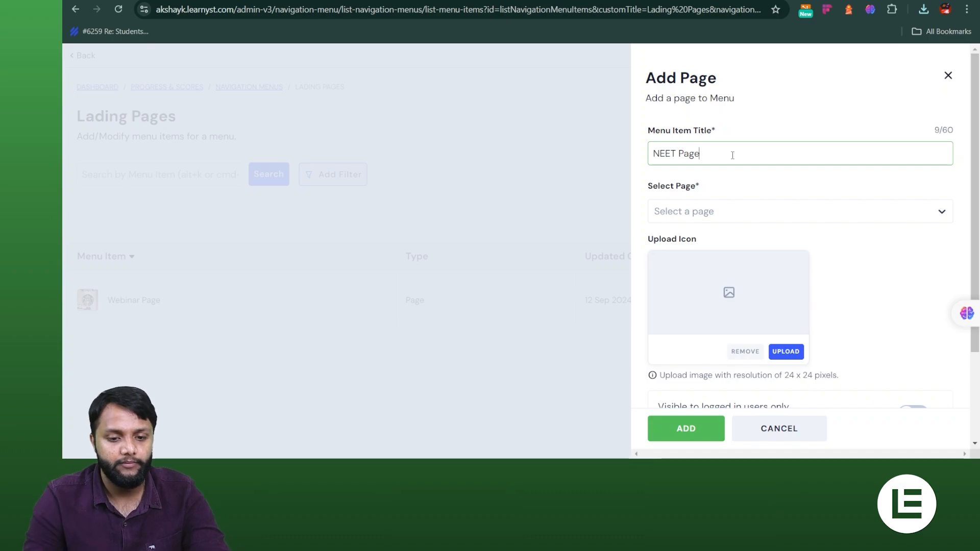
left_click(804, 206)
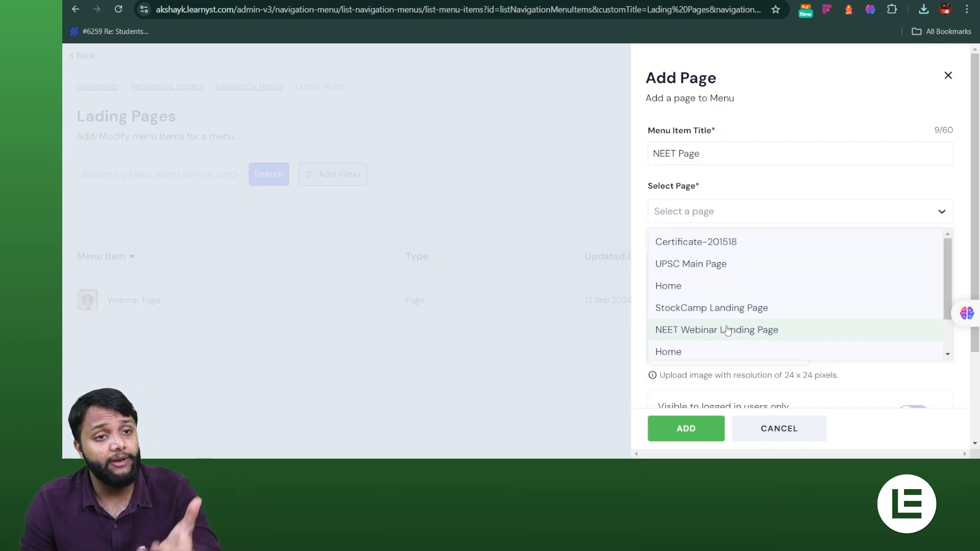
left_click(731, 331)
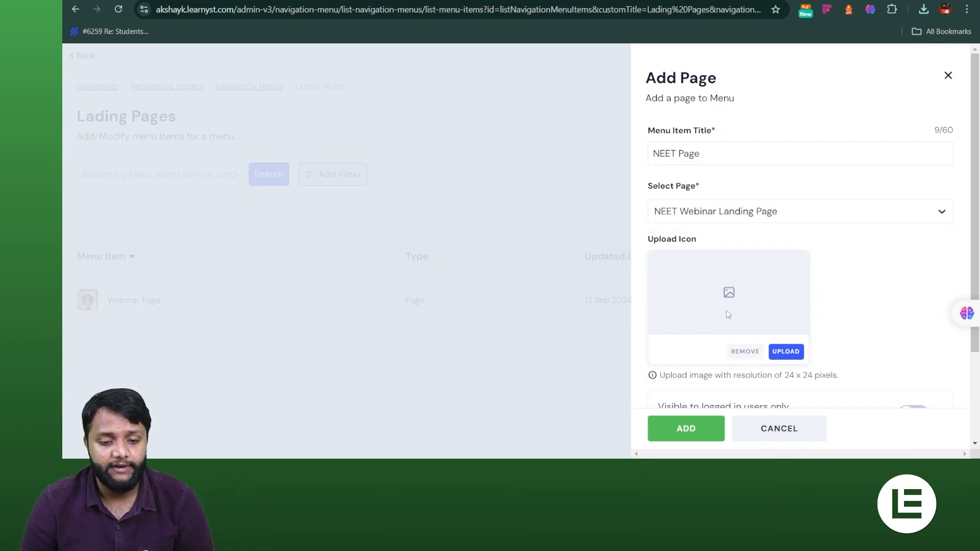
Switch to Pexels, close the Starbucks photo, and download the Triumph logo photo to the Desktop
left_click(724, 1)
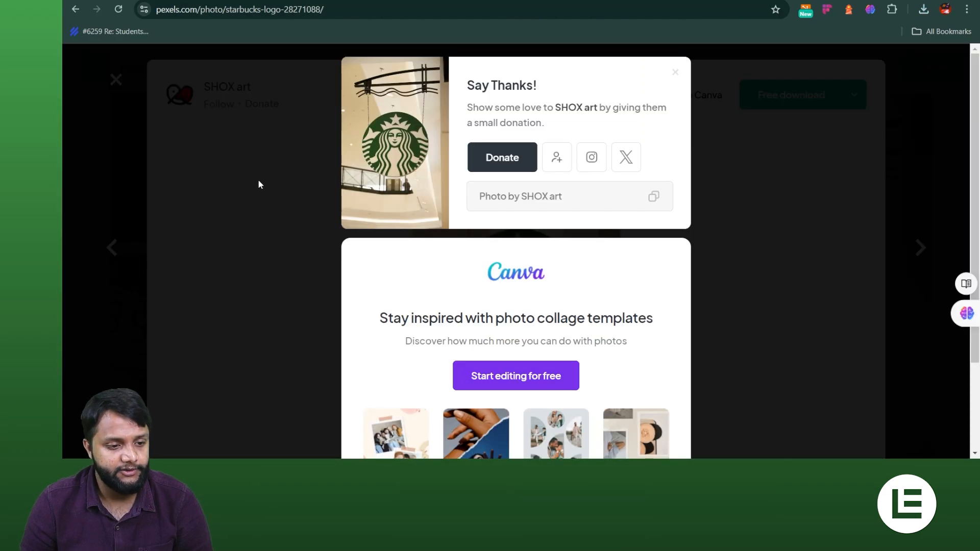
left_click(250, 120)
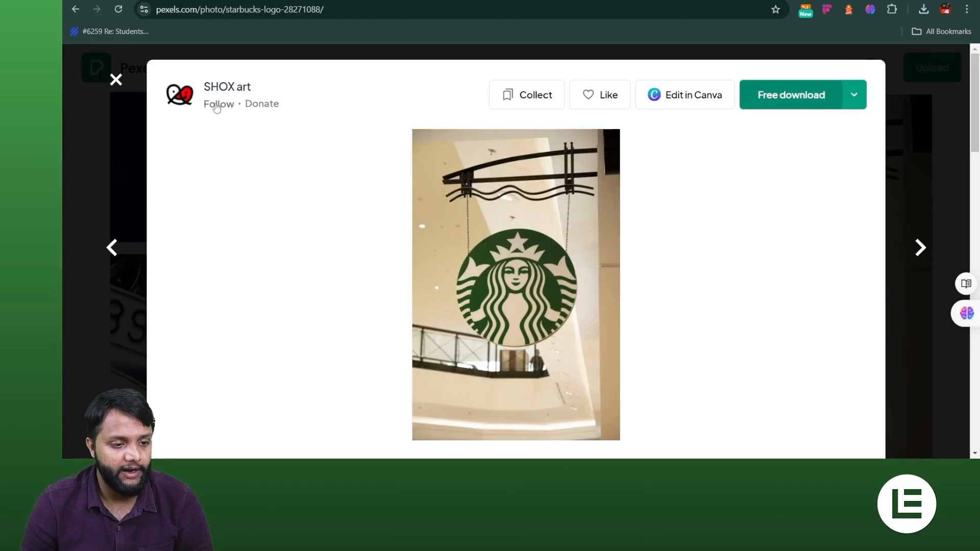
left_click(123, 82)
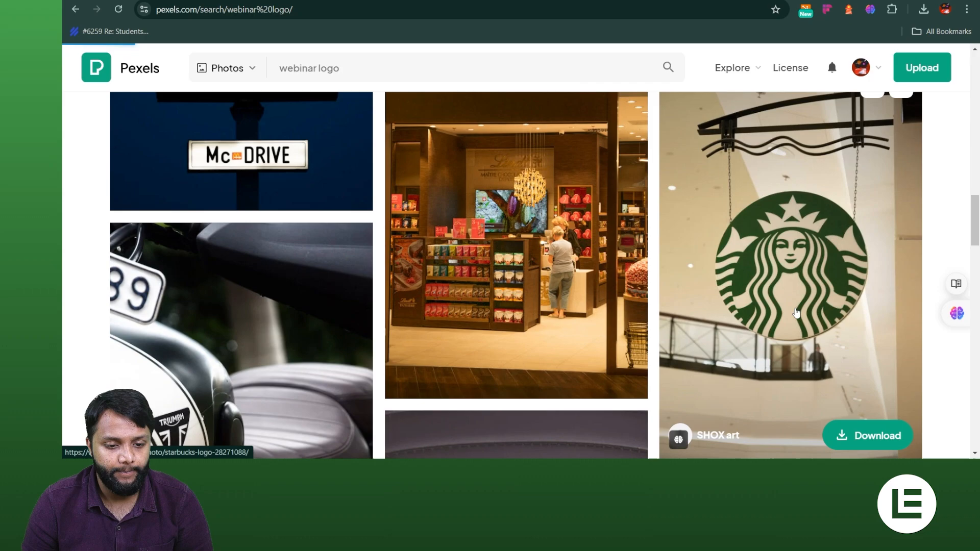
scroll(545, 245, "down", 5)
left_click(545, 246)
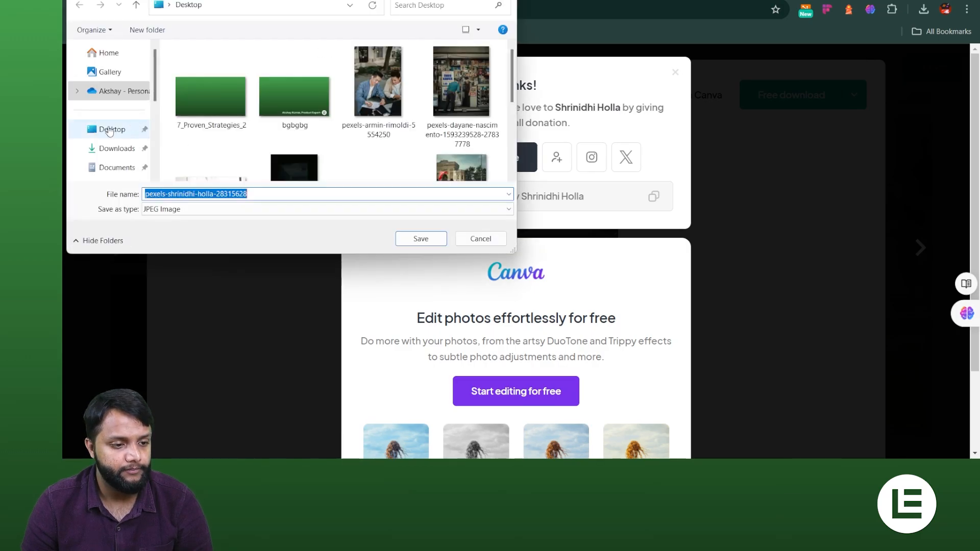
left_click(421, 238)
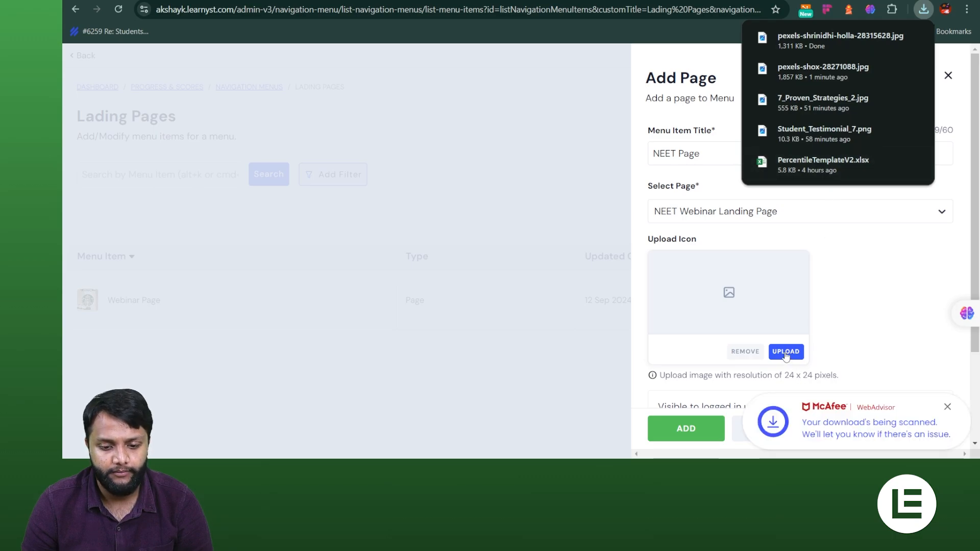
Back in the Learnyst form, upload the Triumph logo image as the NEET Page icon and add the menu item
left_click(785, 352)
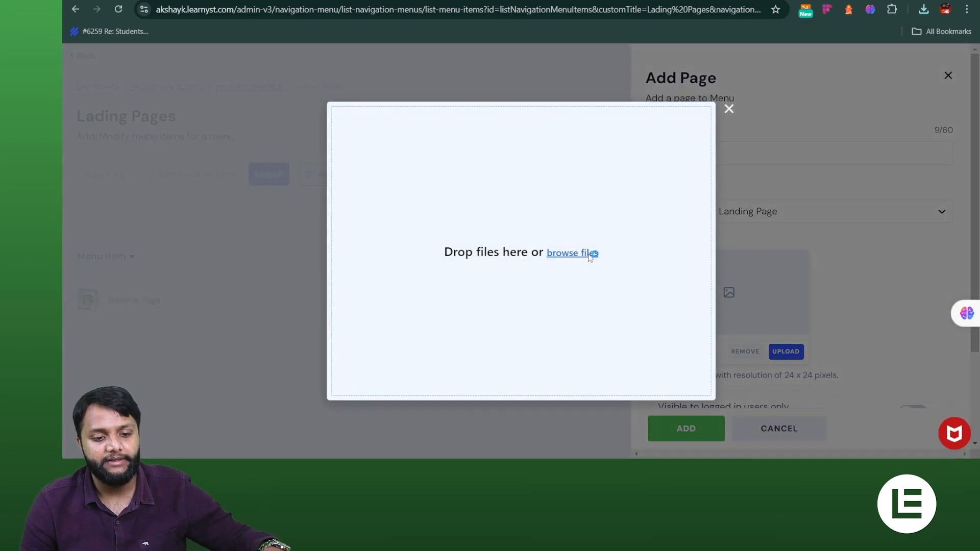
left_click(590, 255)
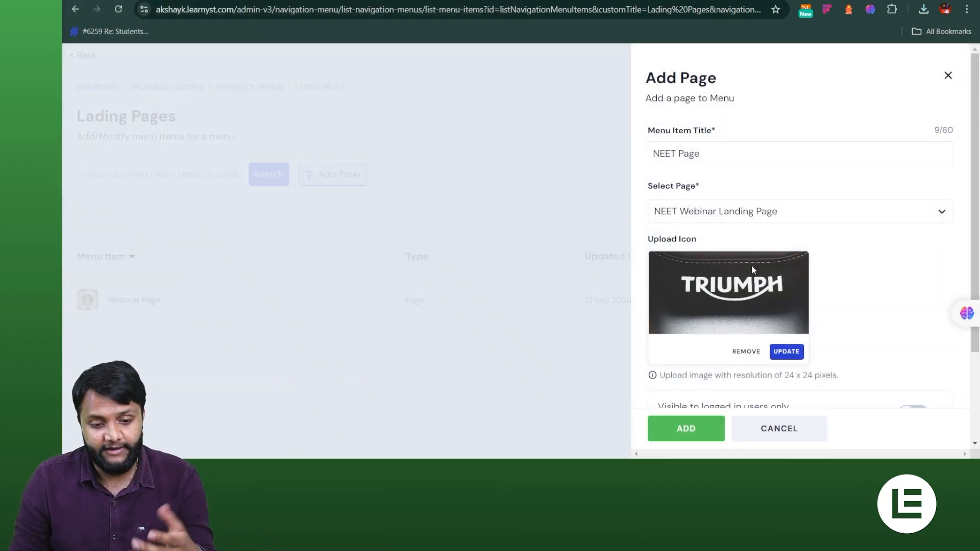
left_click(715, 429)
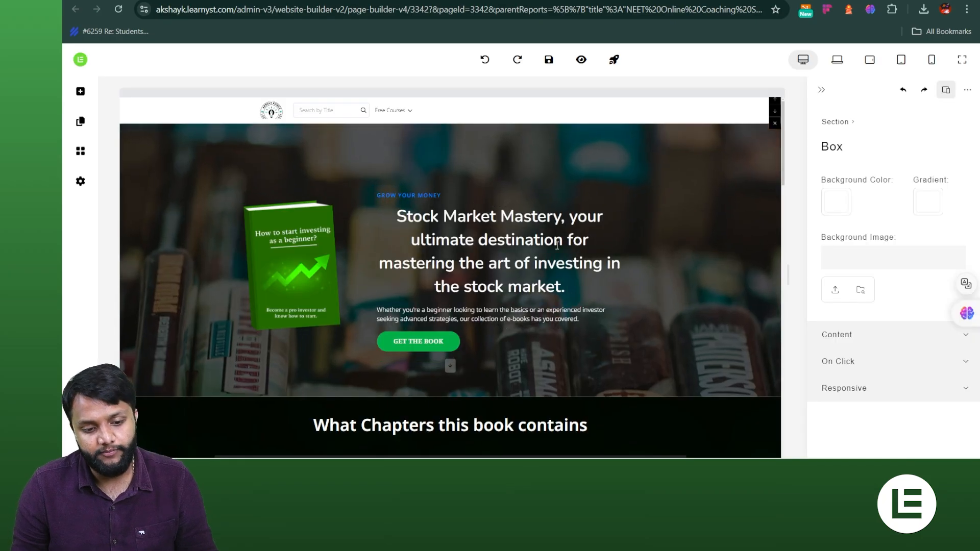
Add a Horizontal Menu content block to the page's navigation bar and assign the Lading Pages menu to it
left_click(460, 116)
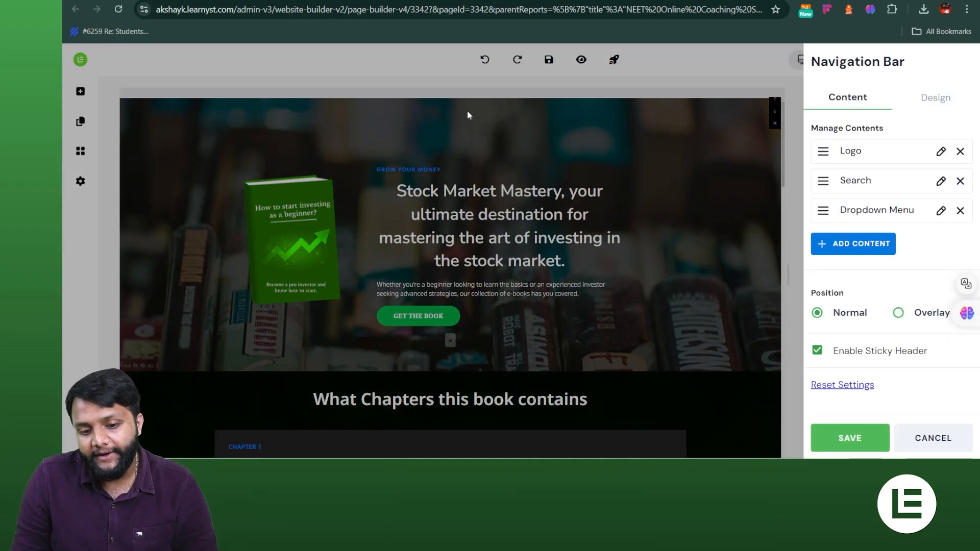
left_click(863, 241)
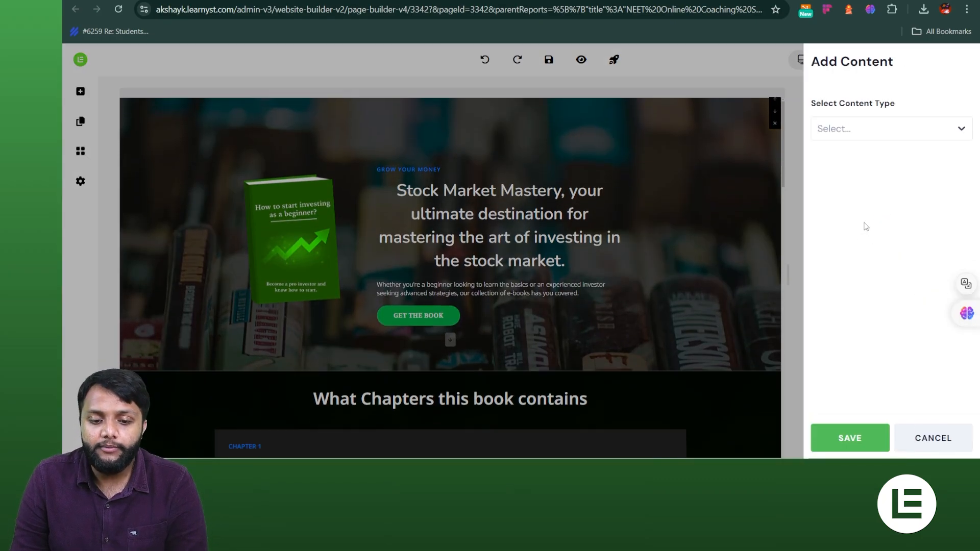
left_click(877, 137)
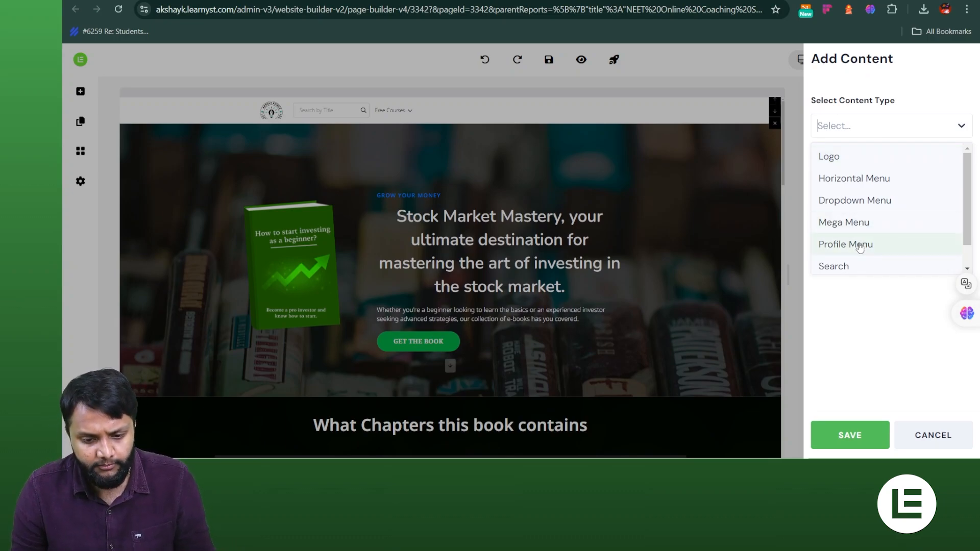
left_click(866, 180)
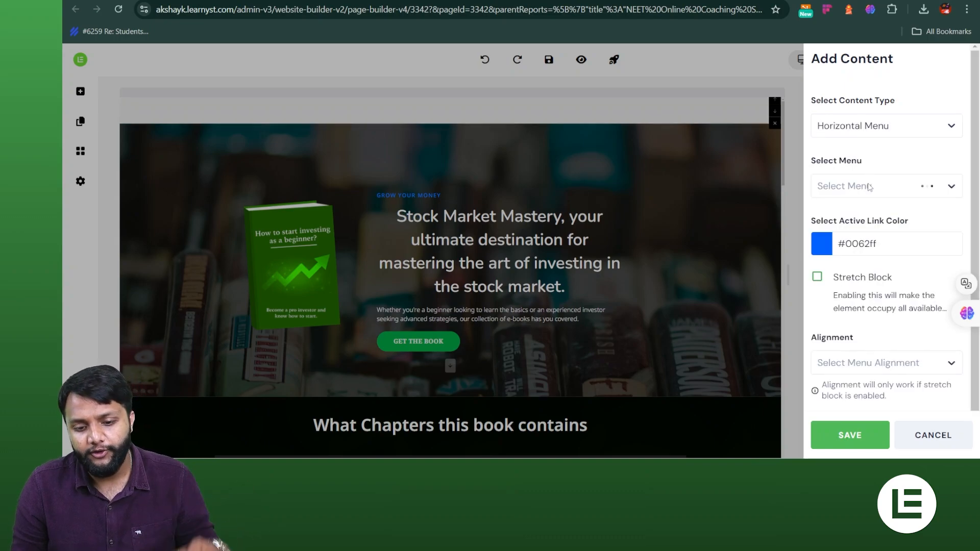
left_click(858, 192)
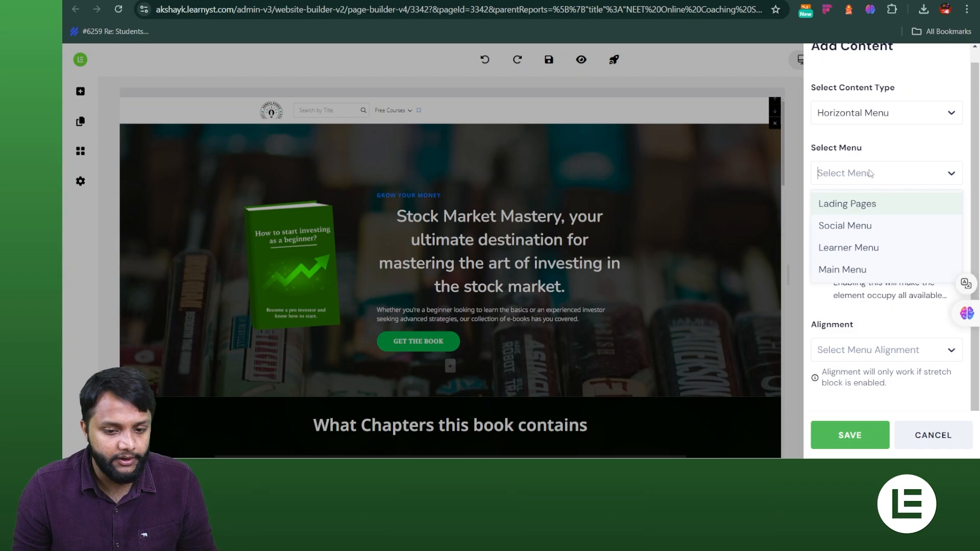
left_click(868, 204)
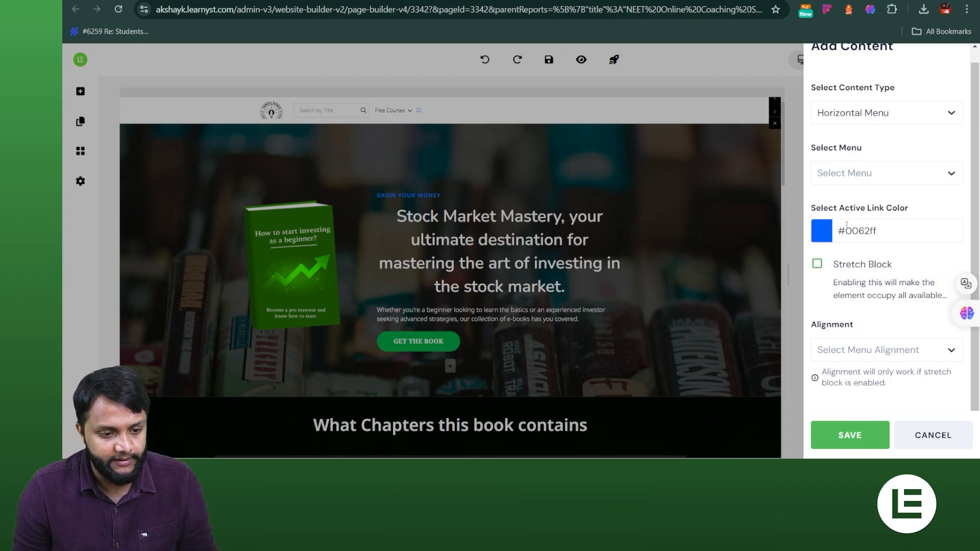
left_click(848, 173)
left_click(845, 202)
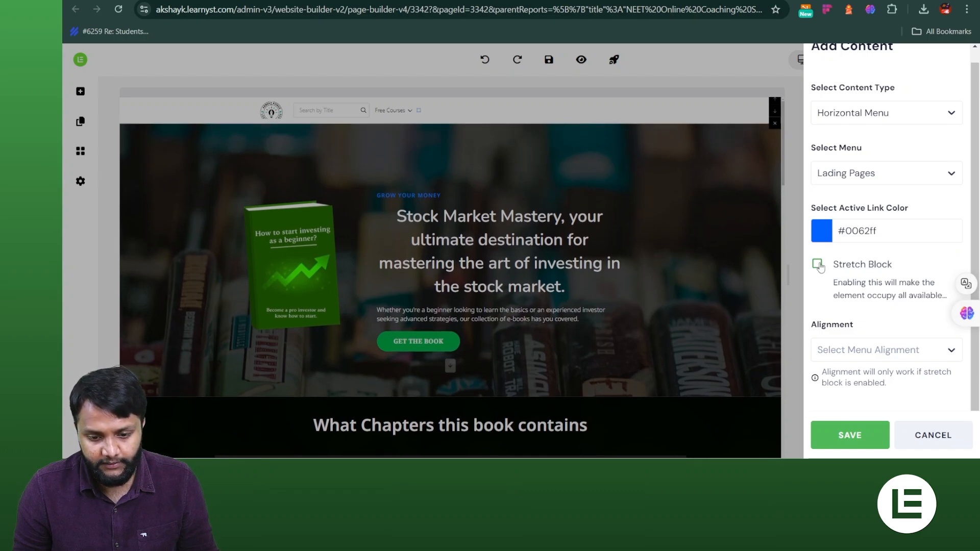
Set the horizontal menu's alignment to Left and save the block, the navigation bar and the page
left_click(843, 343)
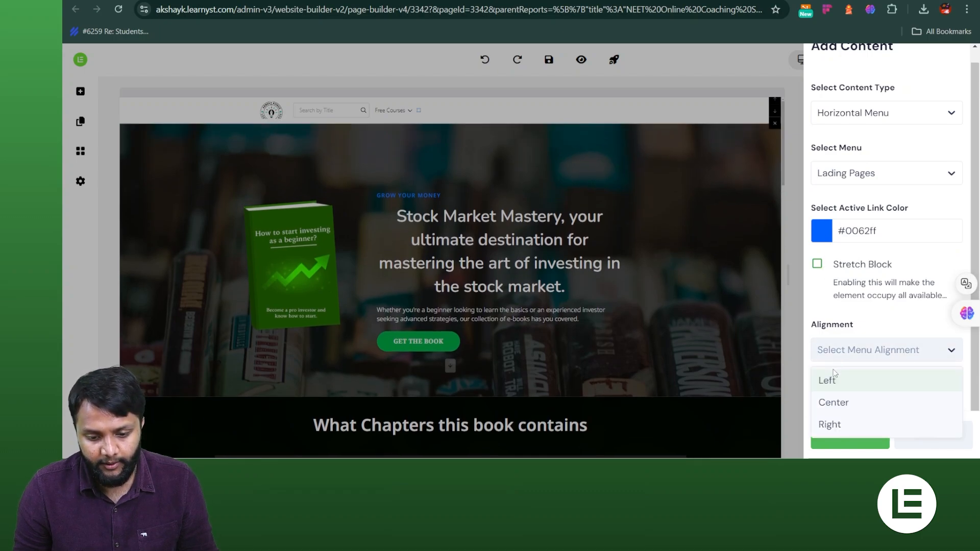
left_click(833, 370)
left_click(849, 434)
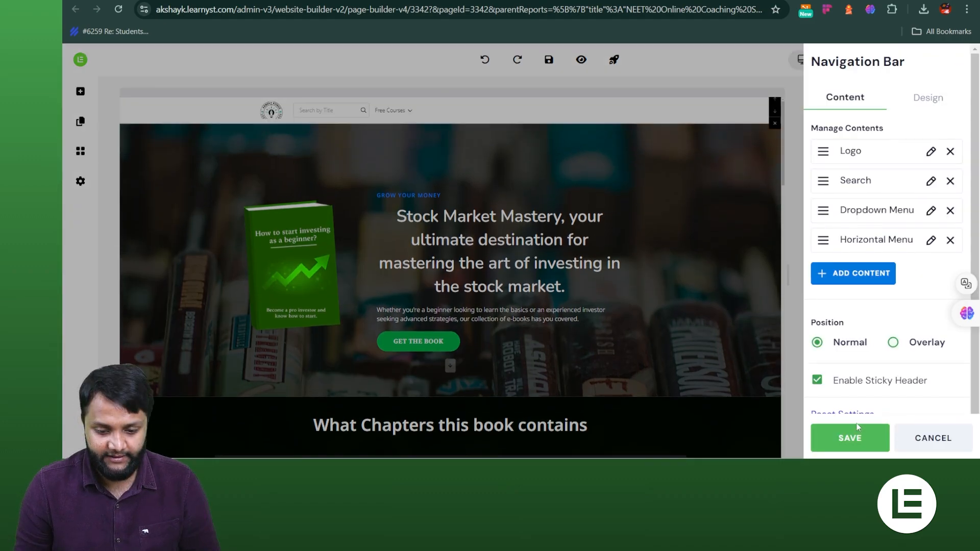
left_click(850, 438)
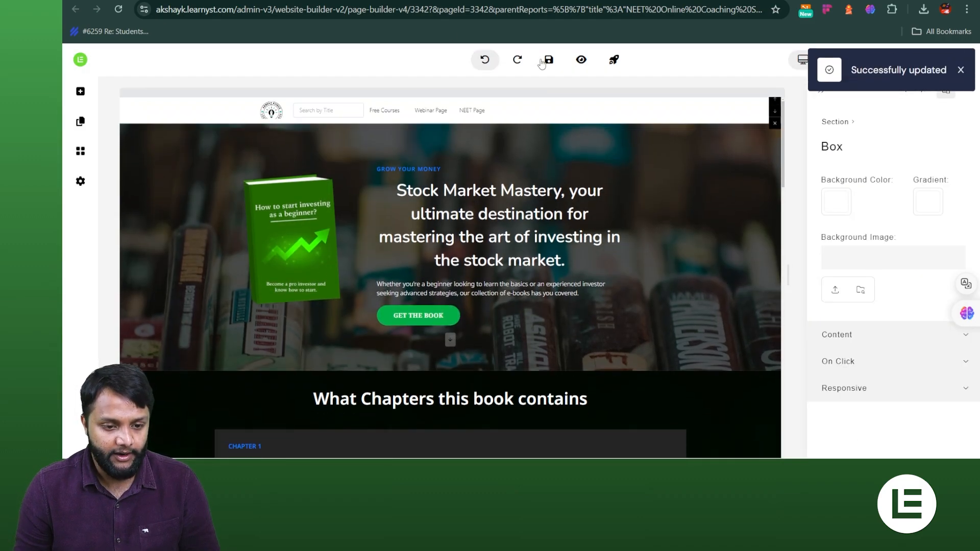
left_click(547, 61)
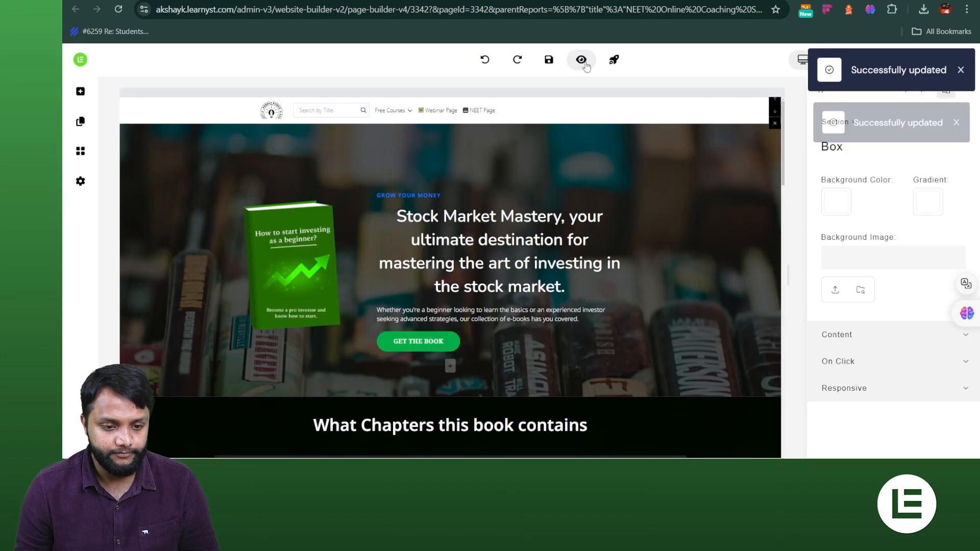
Preview the page and test the Free Courses dropdown and the Webinar Page link in the header
left_click(586, 62)
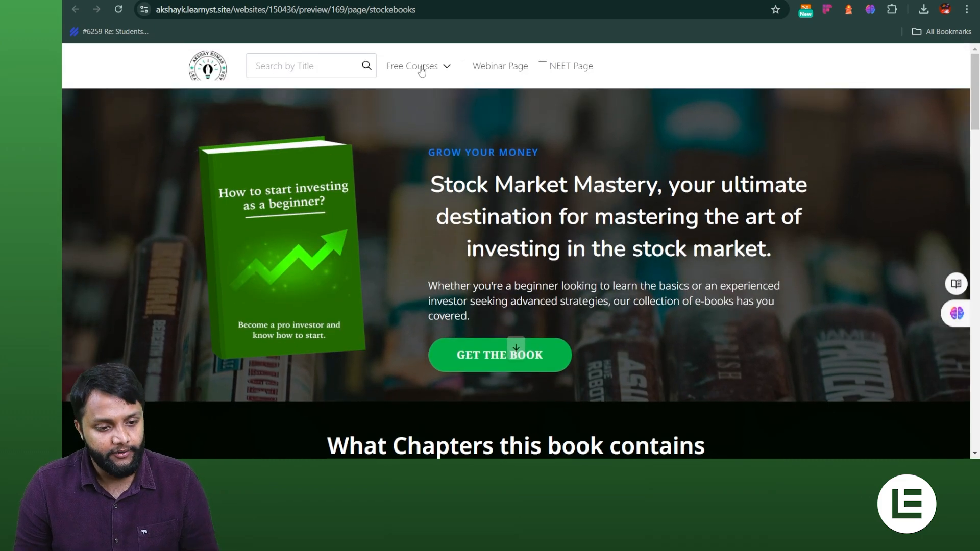
left_click(422, 72)
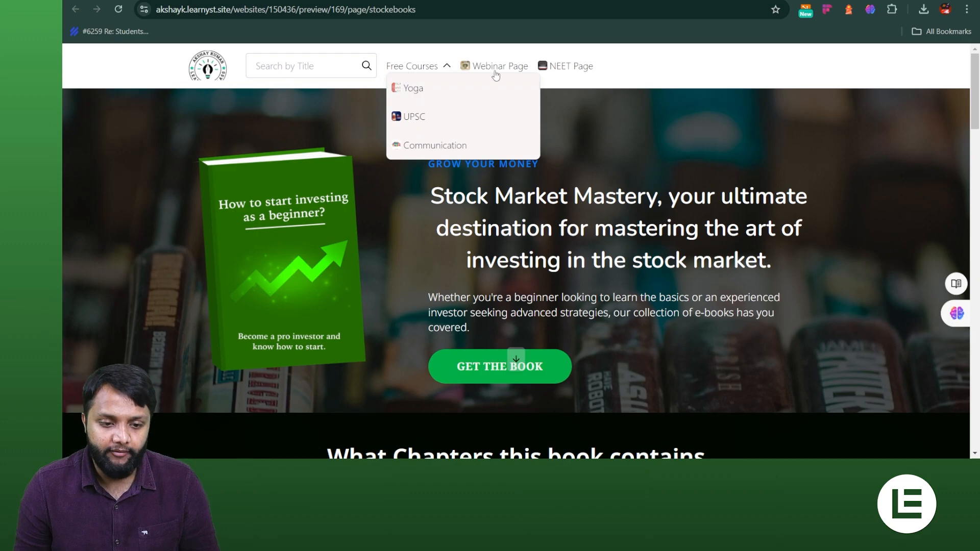
left_click(598, 85)
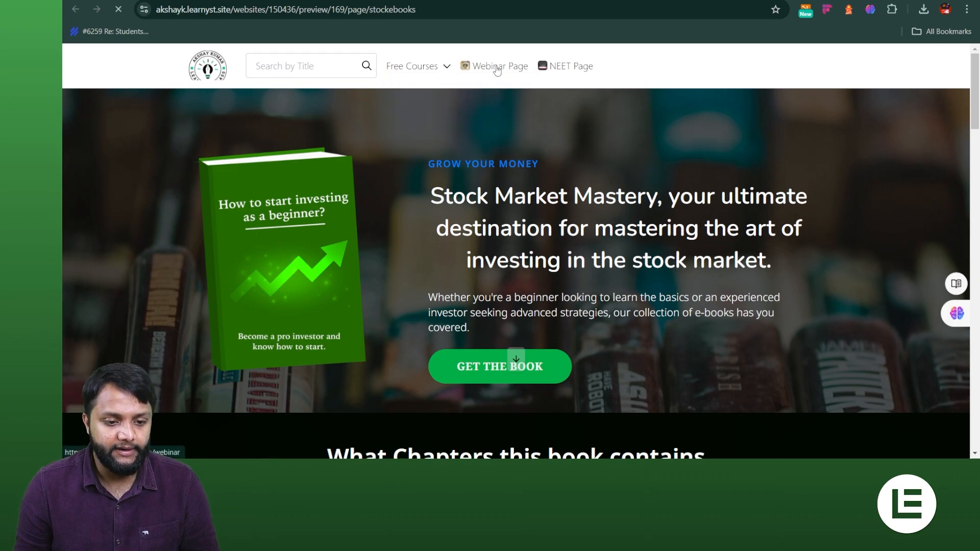
left_click(497, 70)
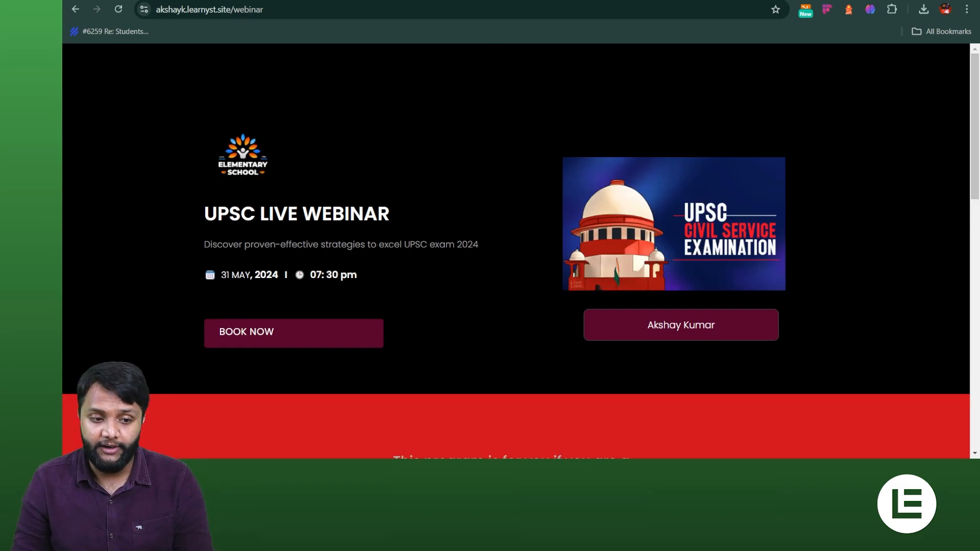
key("alt+Left")
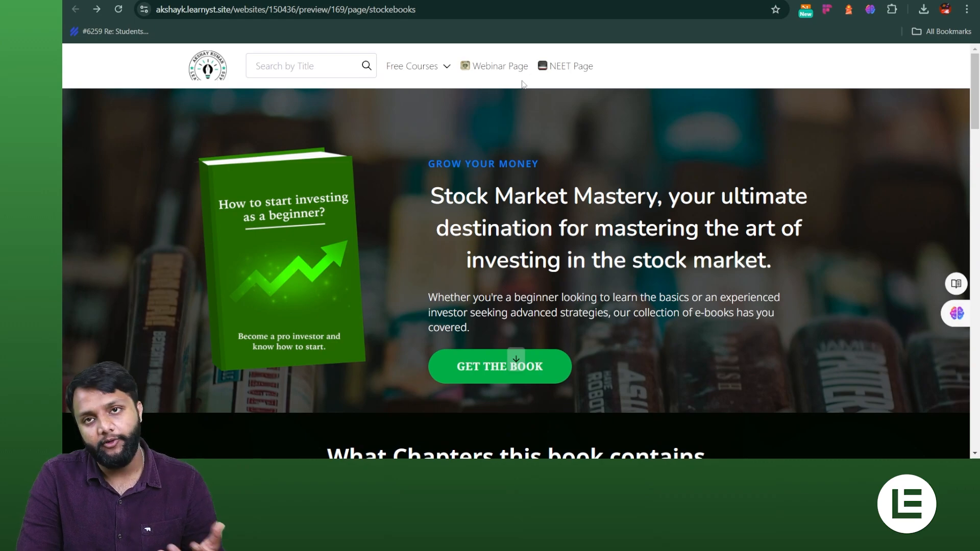
left_click(408, 75)
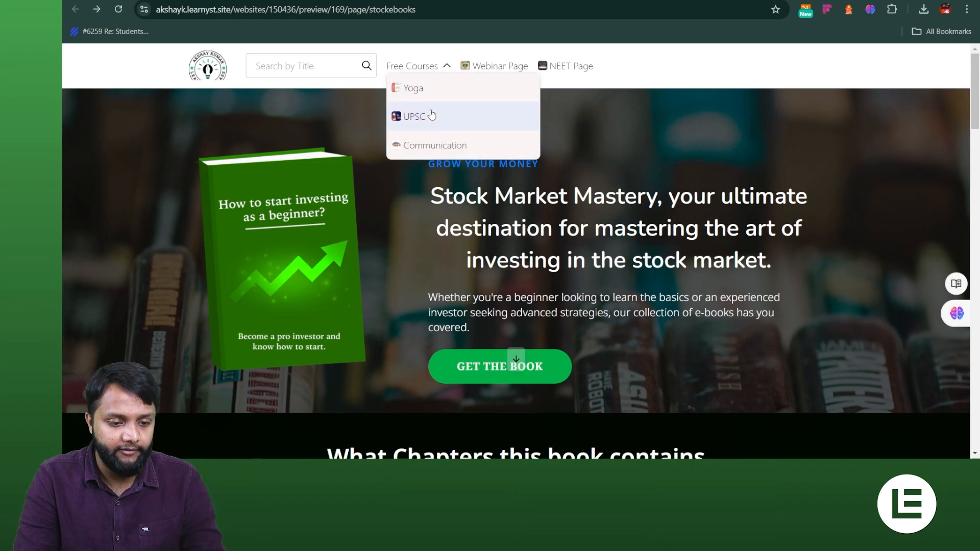
left_click(601, 54)
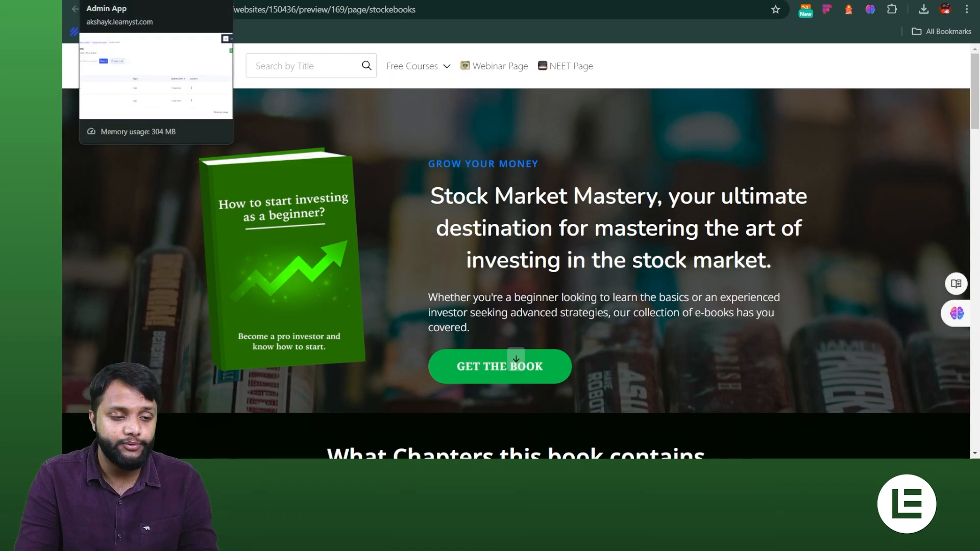
Back in the page builder, start a Mega Menu content block for the navigation bar and examine its menu choices and settings
left_click(230, 1)
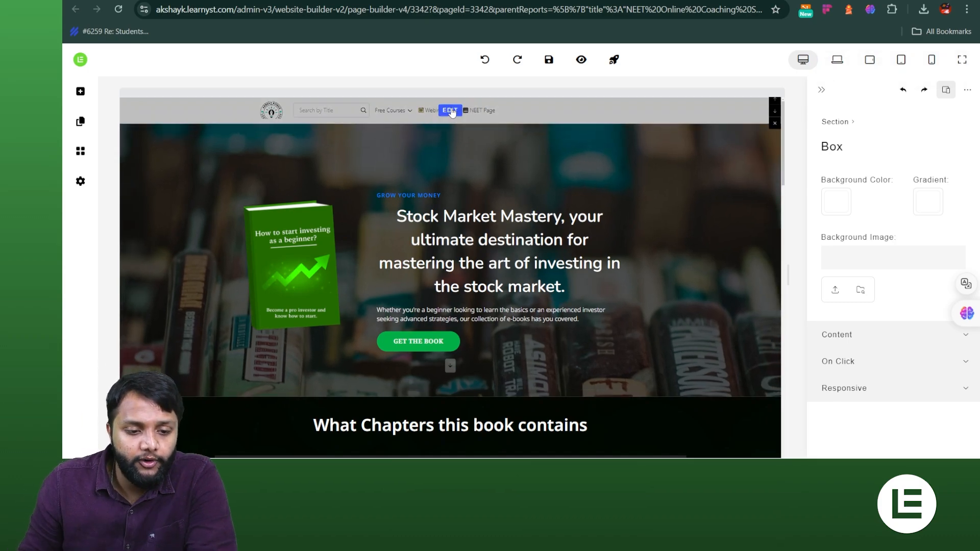
left_click(450, 110)
left_click(867, 273)
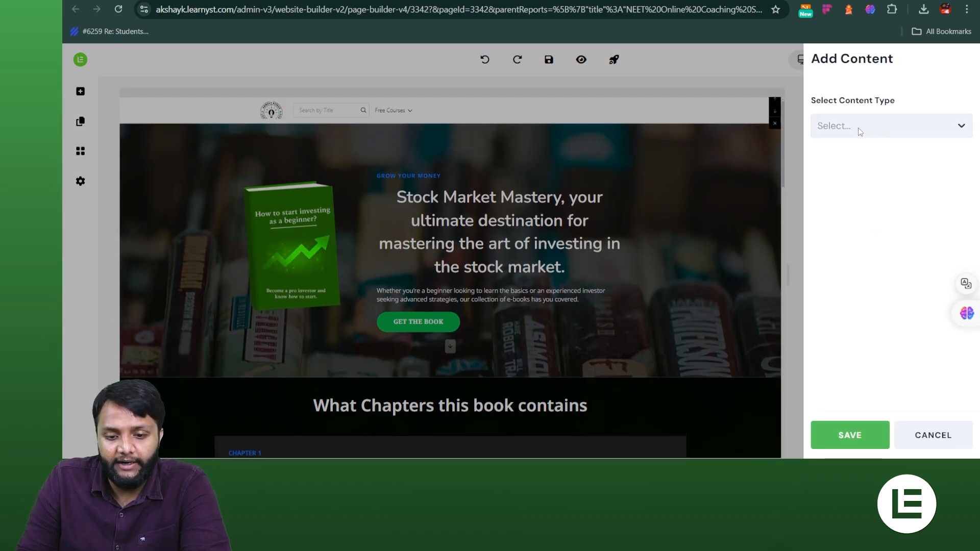
left_click(860, 126)
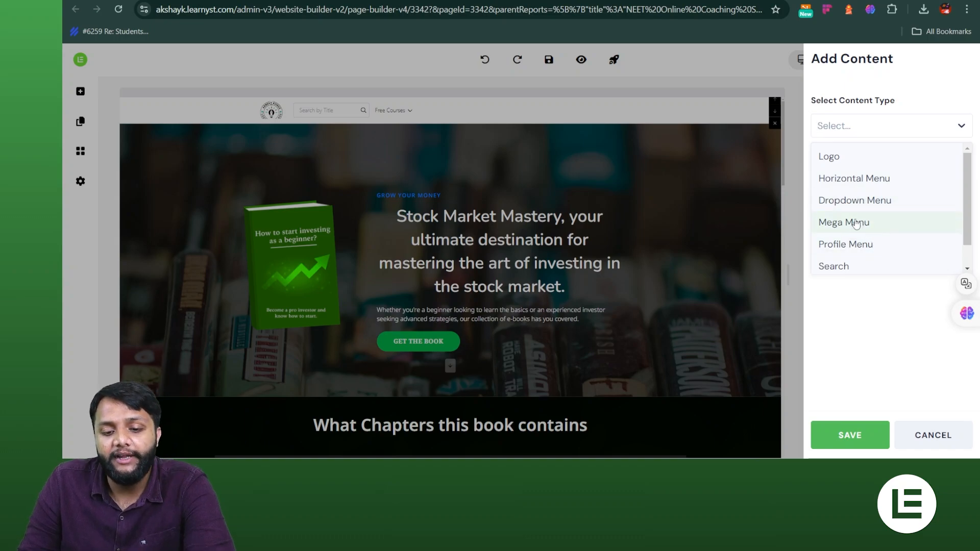
scroll(879, 238, "down", 1)
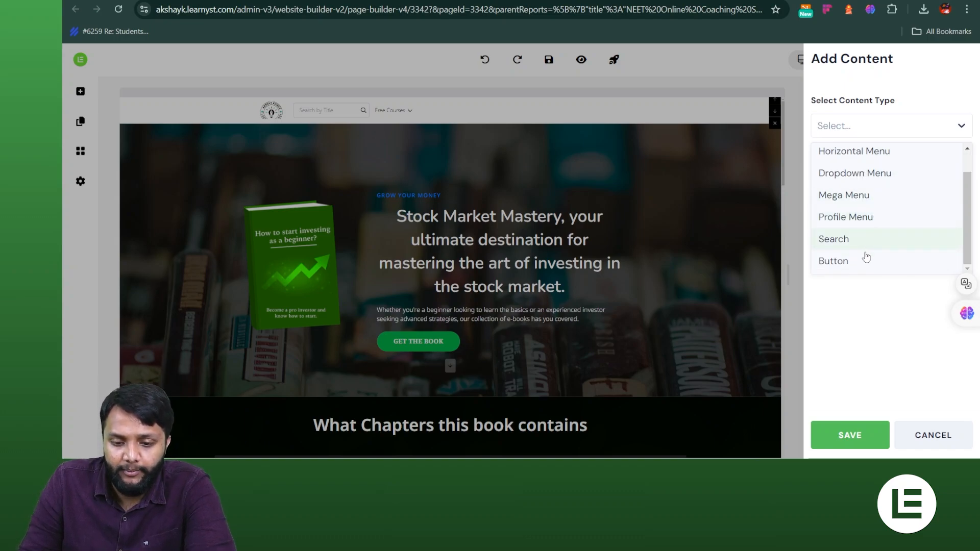
left_click(862, 197)
left_click(862, 185)
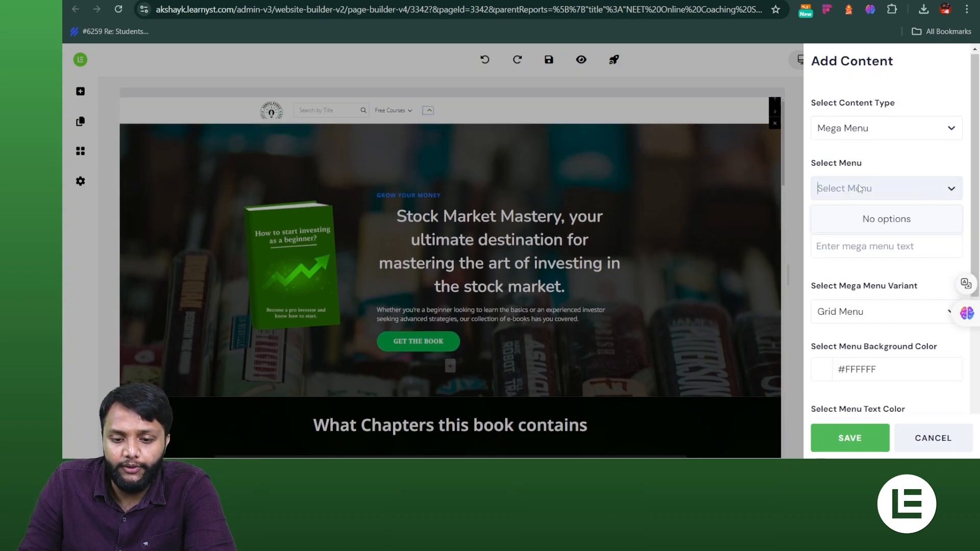
scroll(862, 178, "down", 2)
key("Tab")
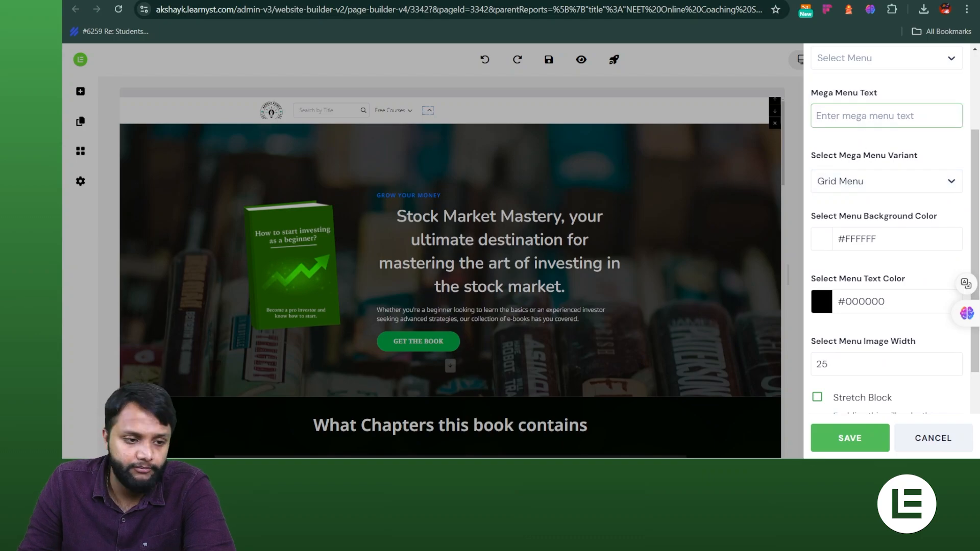
Switch to the admin tab showing the Lading Pages items and open the Navigation Menus list
key("ctrl+shift+Tab")
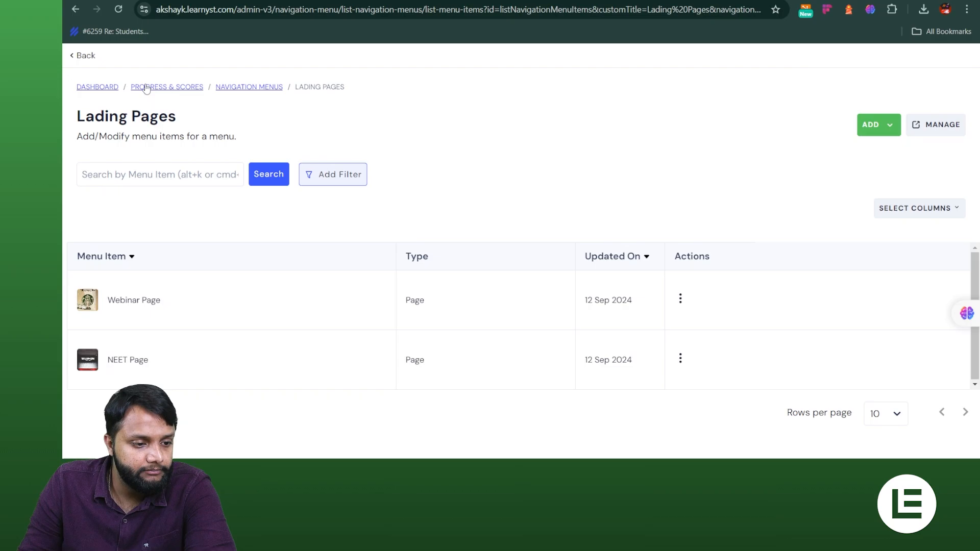
left_click(147, 88)
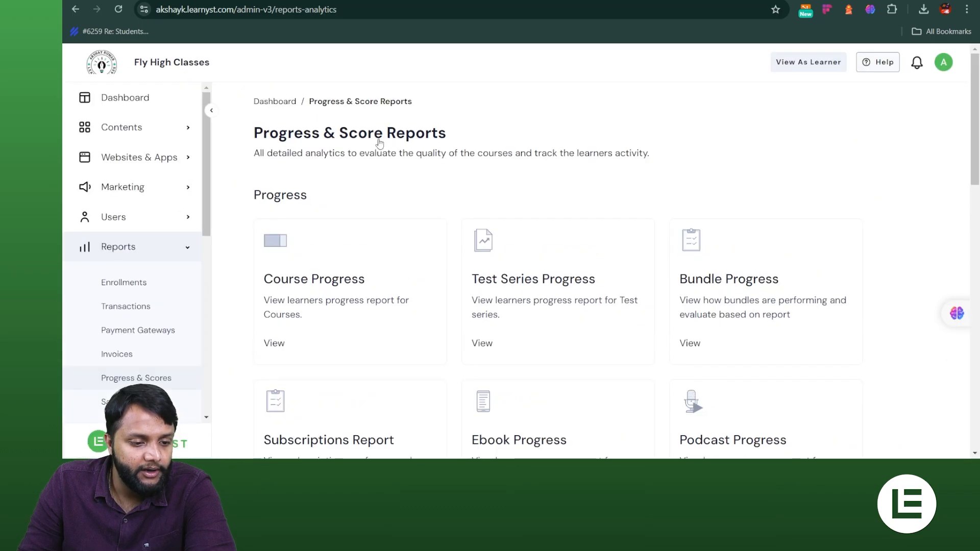
left_click(120, 156)
left_click(134, 217)
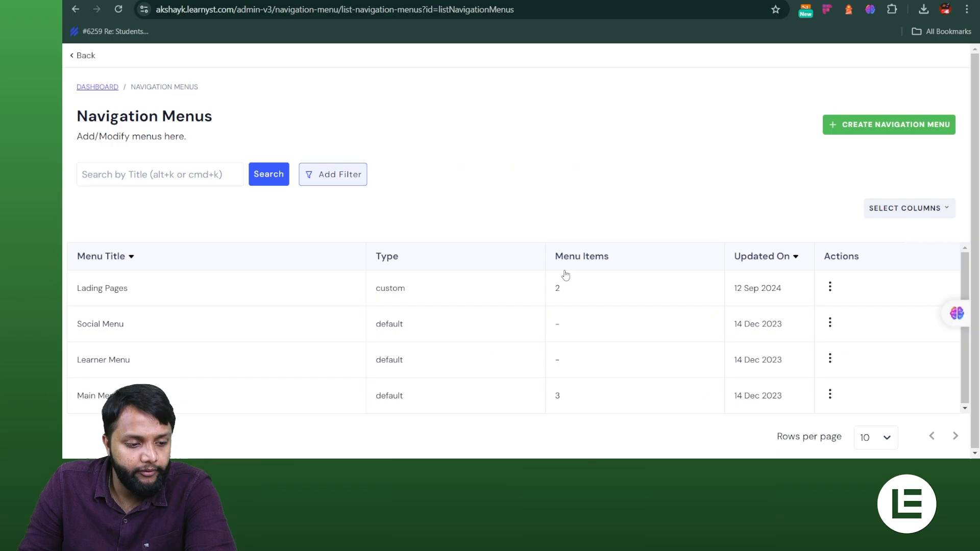
Create a Group navigation menu titled "Mega Menu" and open it from the list of menus
left_click(890, 126)
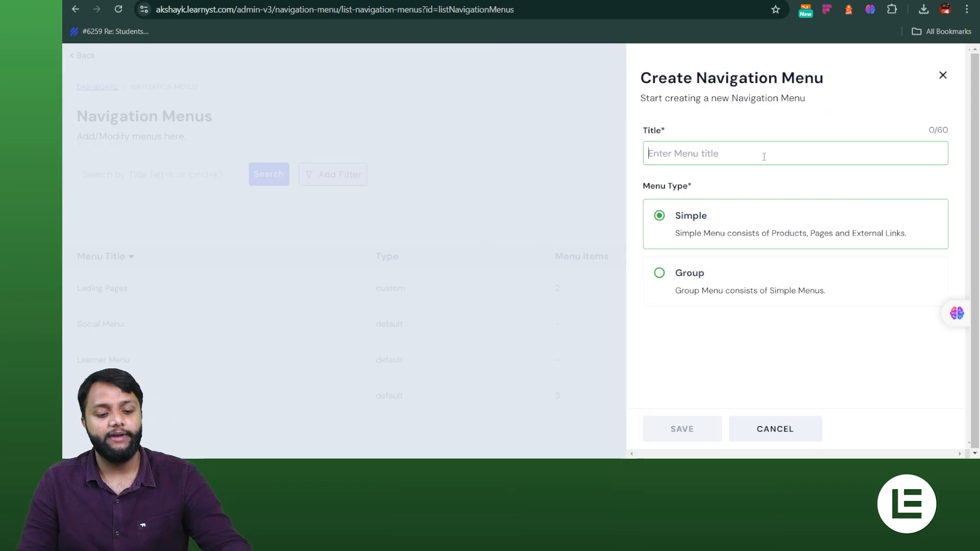
type("Mega")
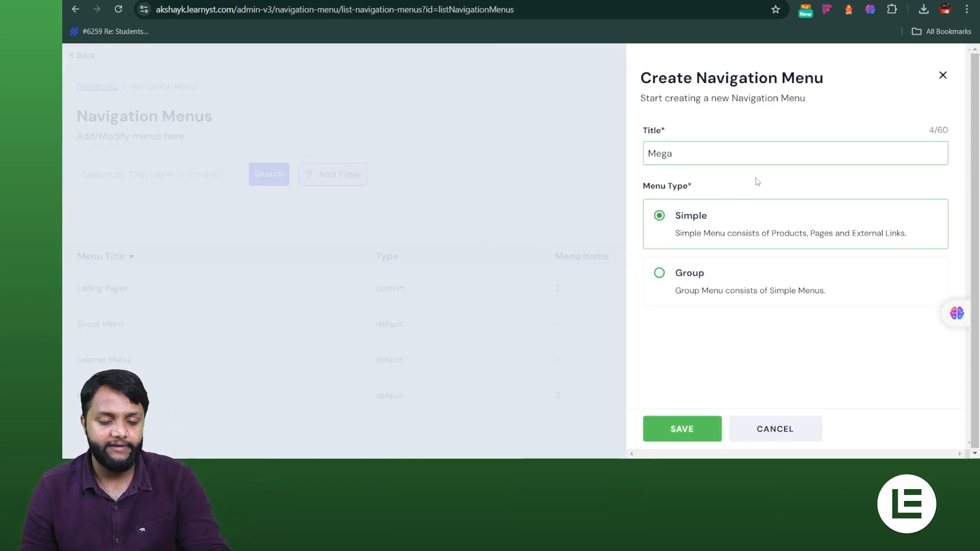
type(" Menu")
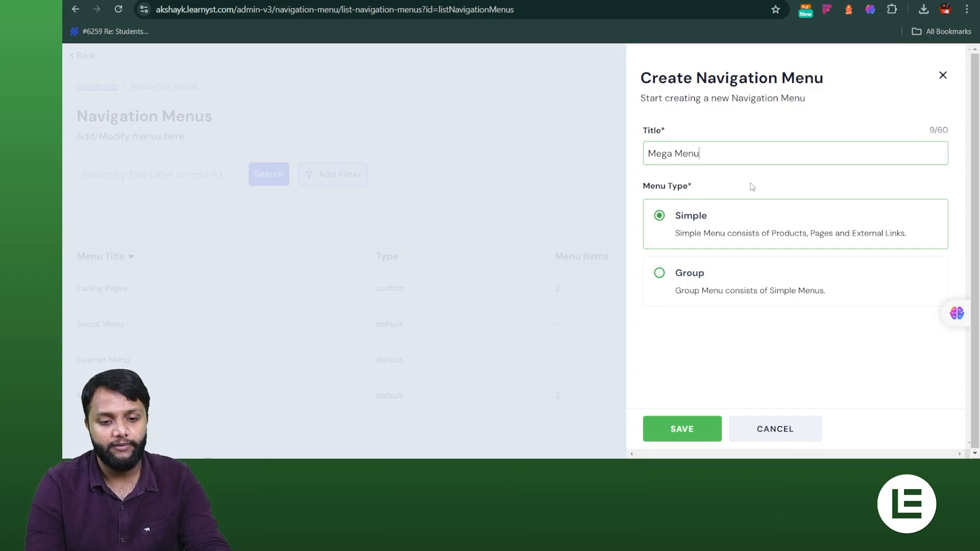
type("w")
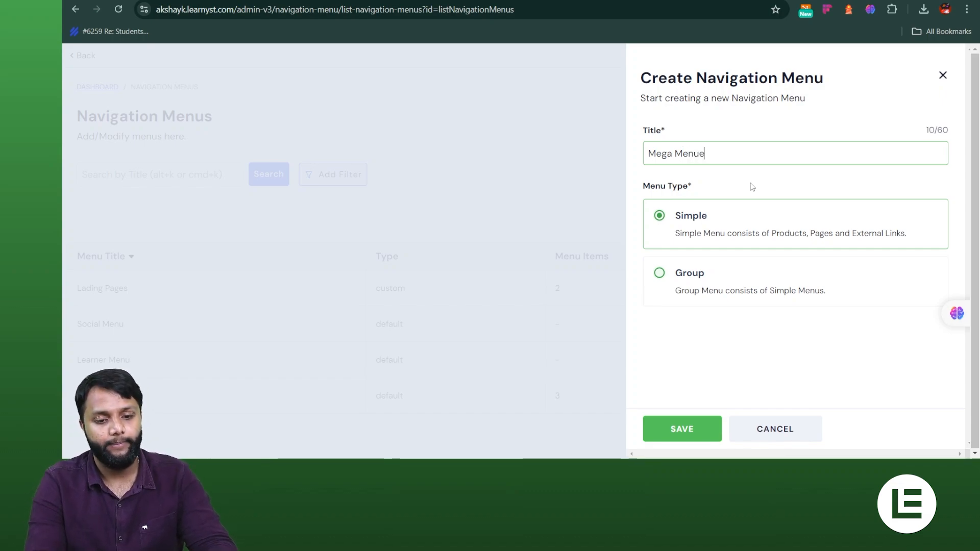
key("BackSpace")
type("e")
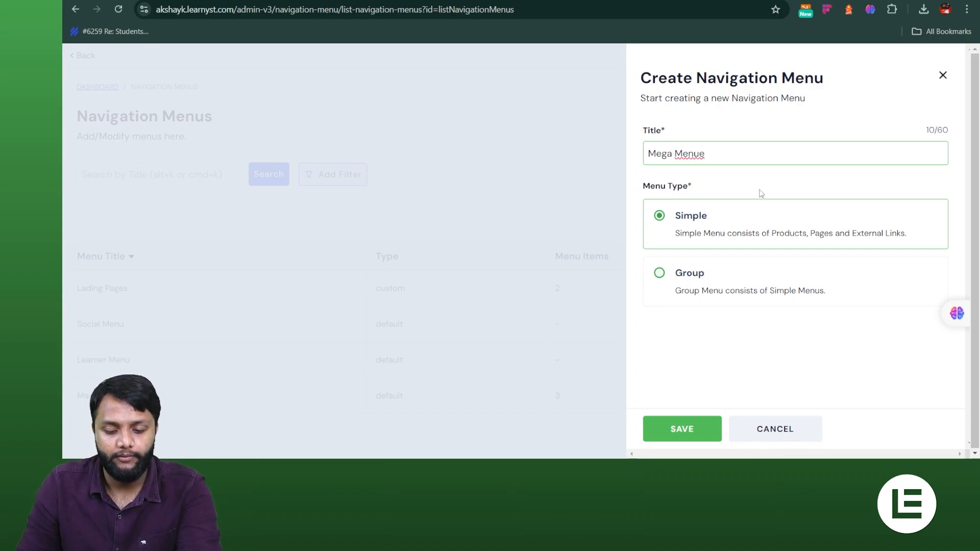
left_click(718, 279)
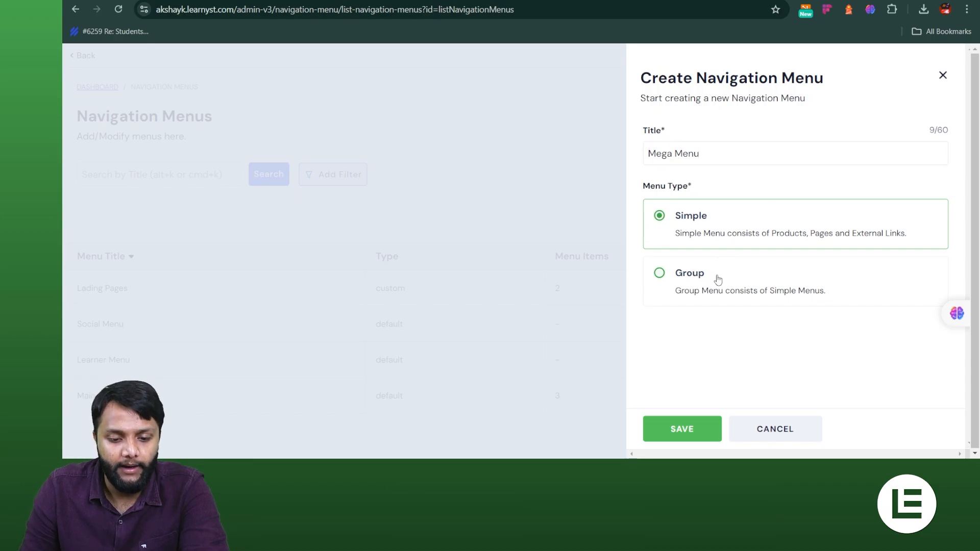
left_click(720, 419)
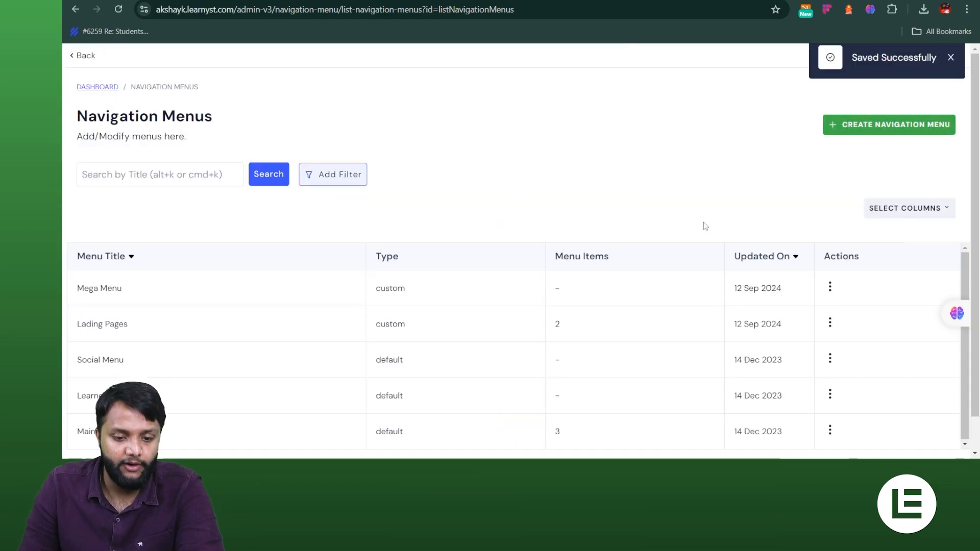
left_click(566, 296)
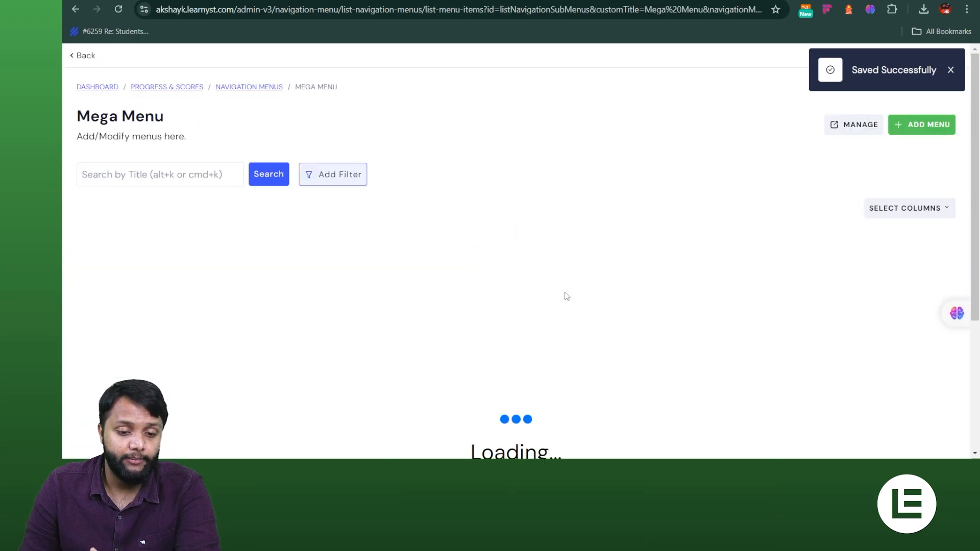
Add the Lading Pages menu to the Mega Menu group
left_click(918, 126)
left_click(722, 159)
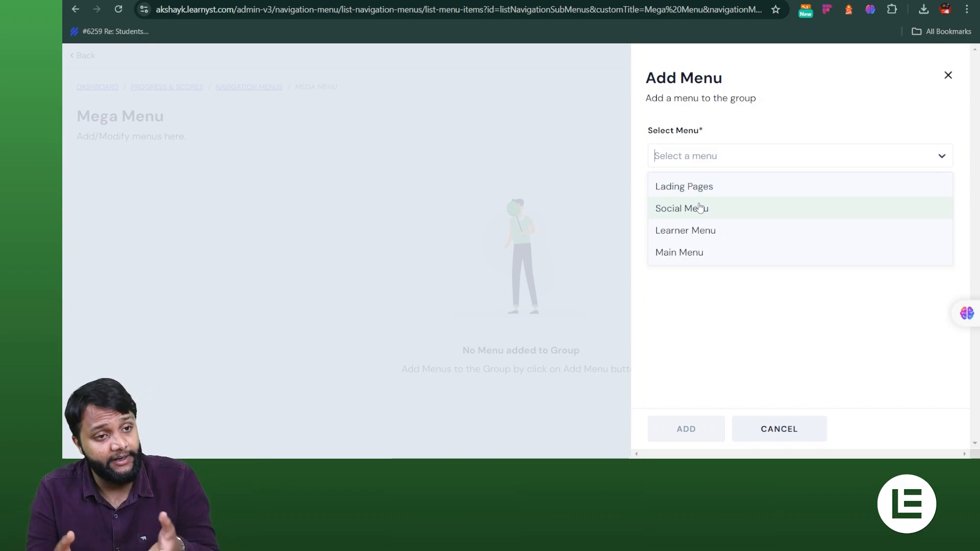
left_click(708, 187)
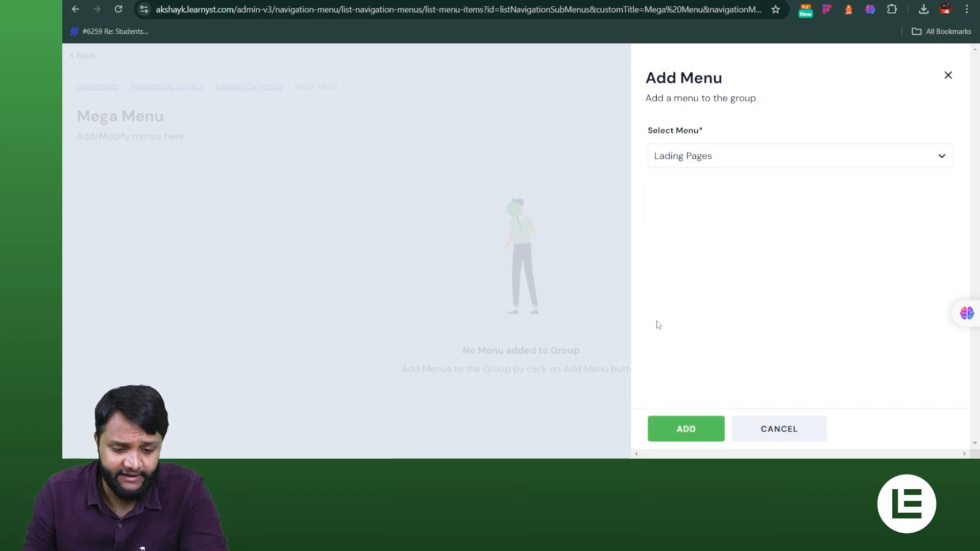
left_click(686, 428)
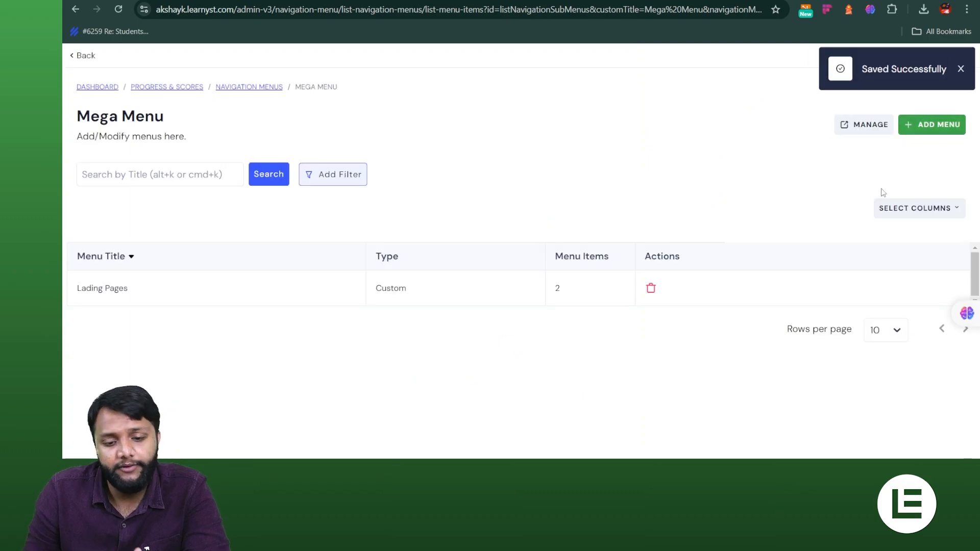
Add the Learner Menu to the Mega Menu group
left_click(924, 129)
left_click(748, 162)
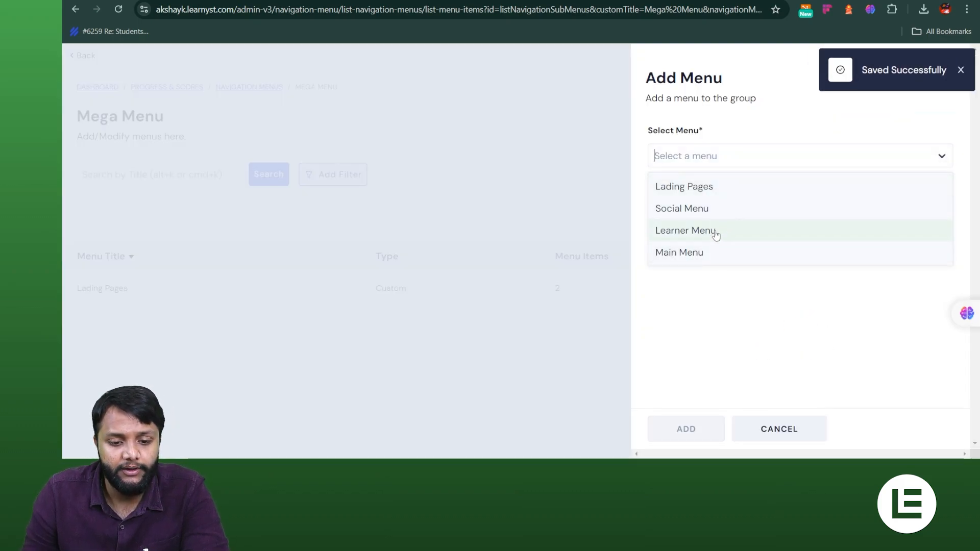
left_click(746, 233)
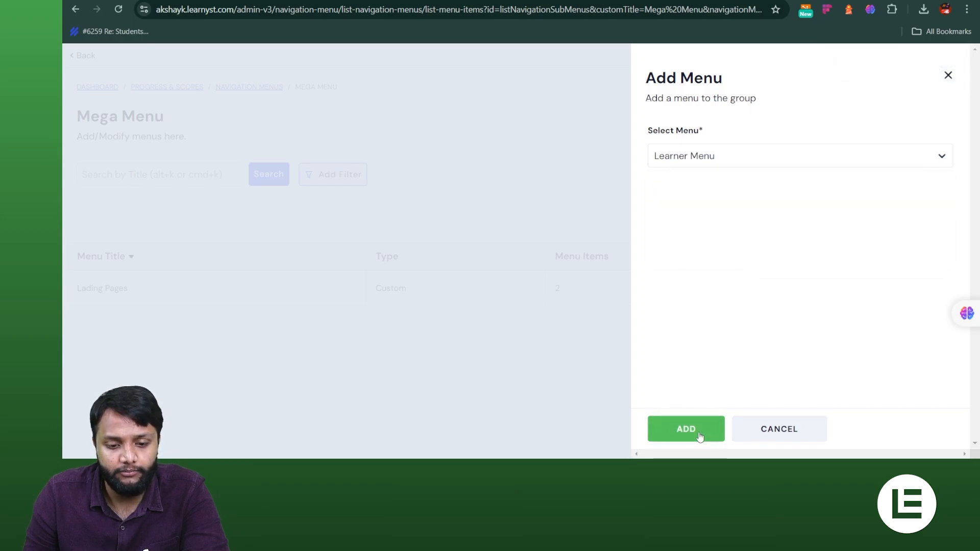
left_click(695, 430)
Add the Main Menu to the Mega Menu group
left_click(930, 127)
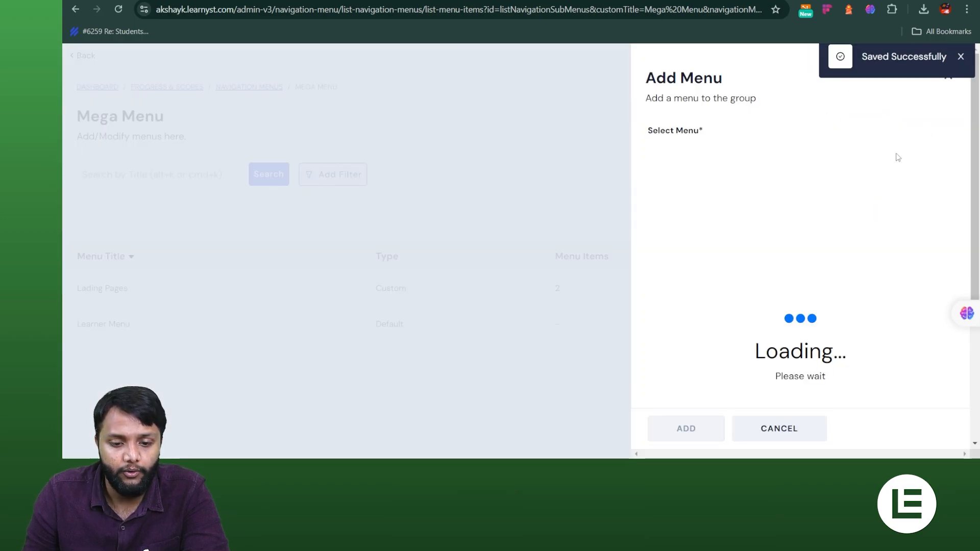
left_click(729, 165)
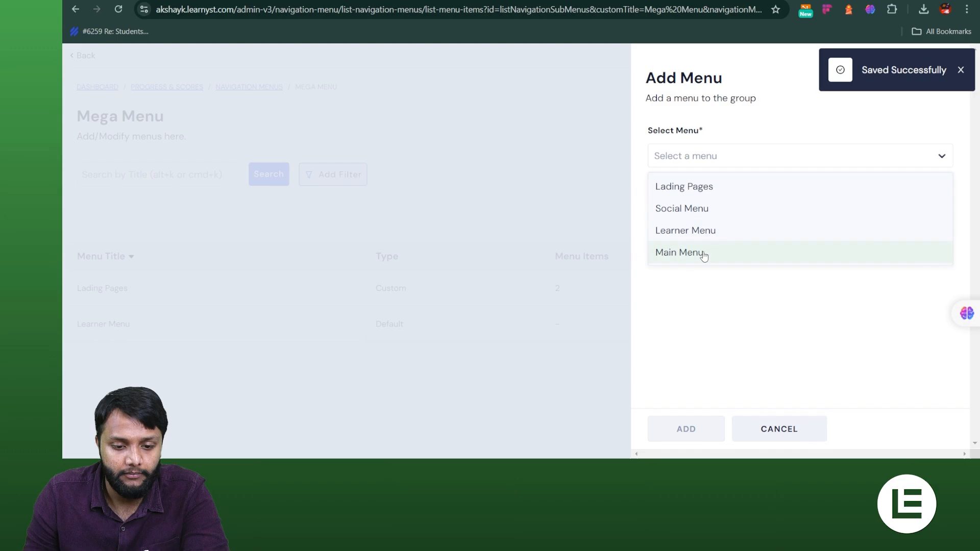
left_click(703, 254)
left_click(685, 430)
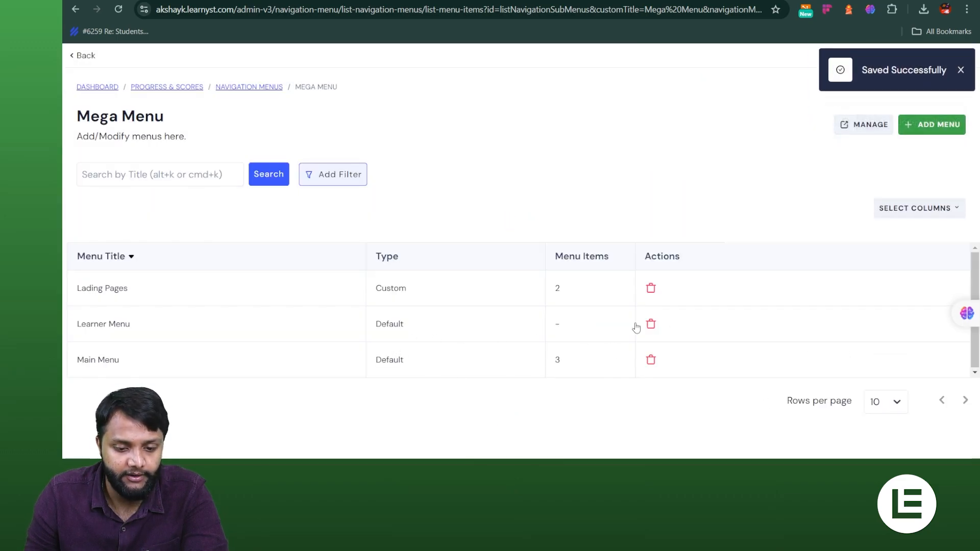
Remove the Learner Menu from the Mega Menu group
left_click(651, 327)
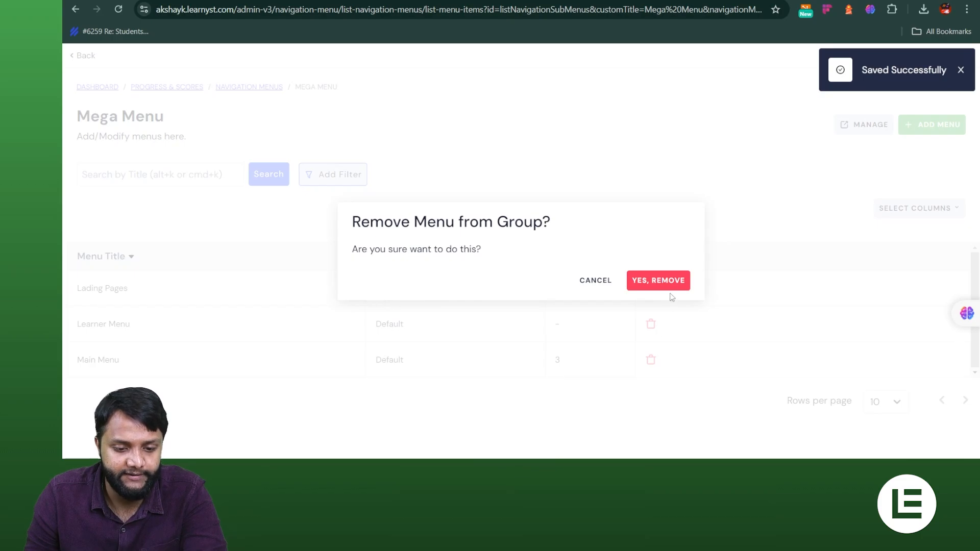
left_click(658, 280)
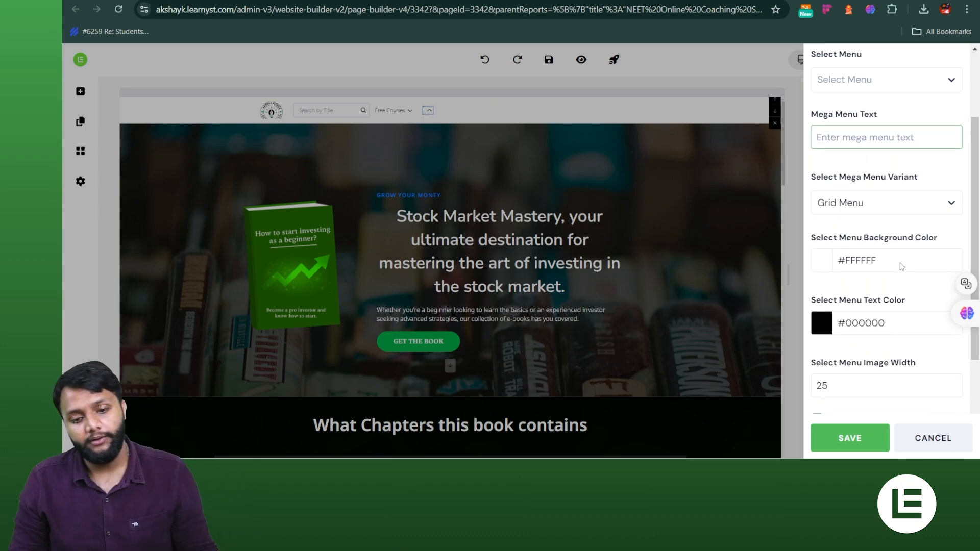
Switch to the page builder tab, discard the unfinished Mega Menu content block and save the navigation bar
scroll(888, 214, "up", 3)
left_click(874, 179)
scroll(876, 189, "down", 3)
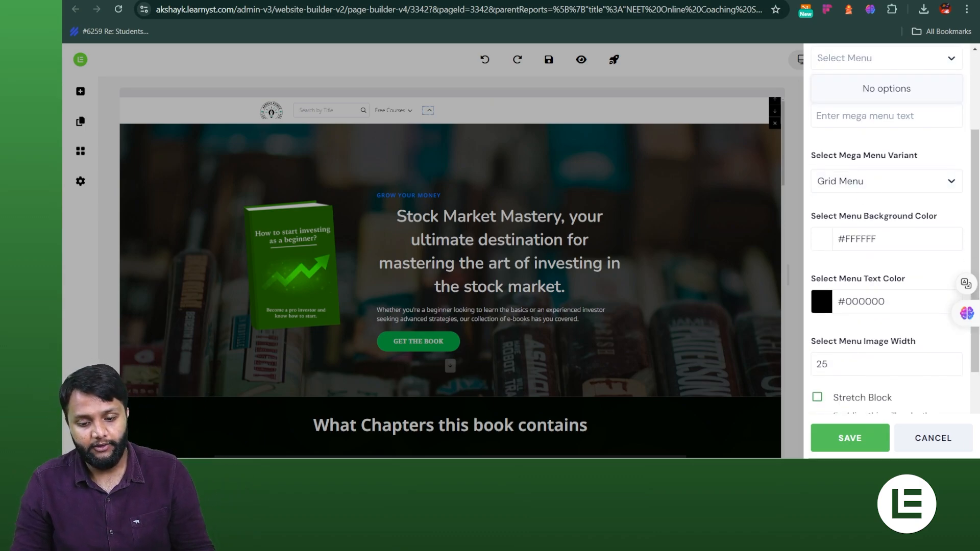
left_click(925, 431)
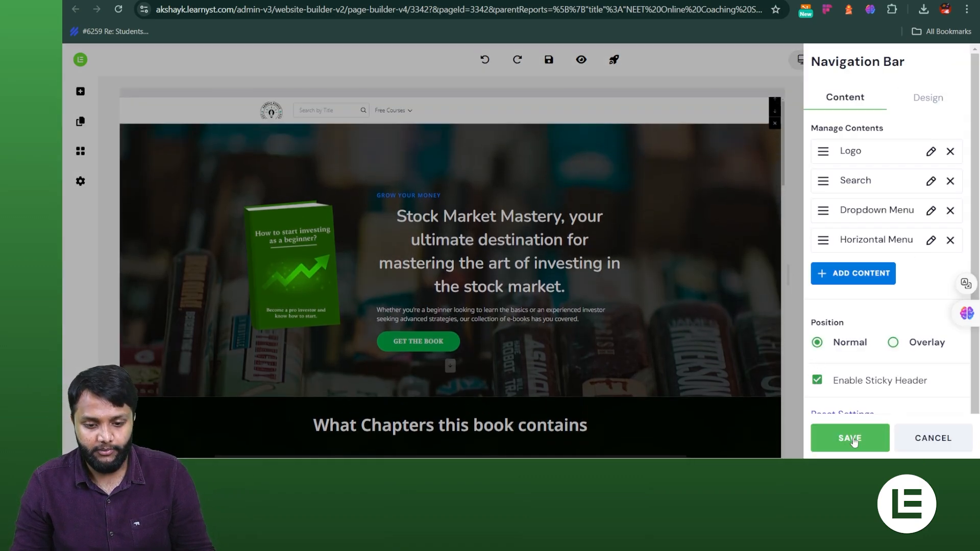
left_click(849, 438)
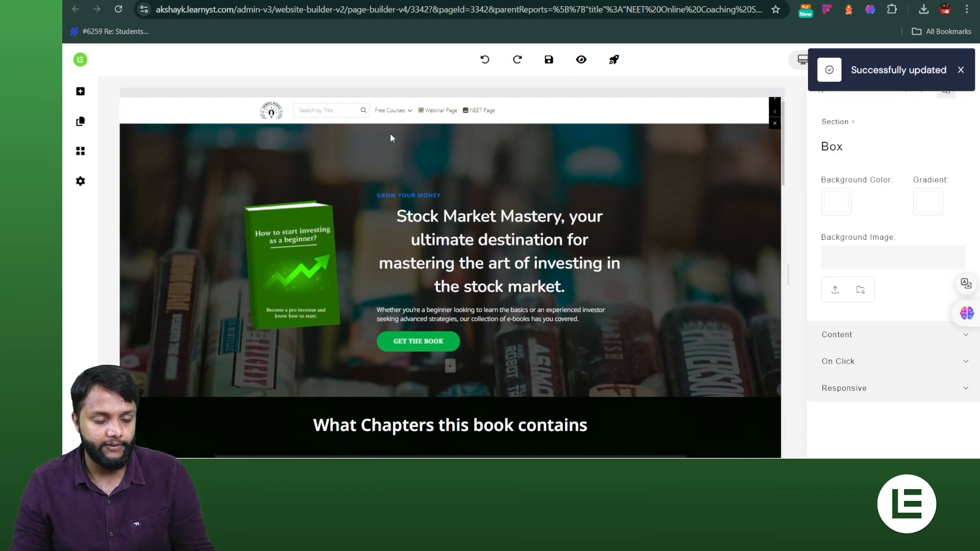
Start a Mega Menu content block in the navigation bar, using the Mega Menu group and the text "Mega Button"
left_click(442, 112)
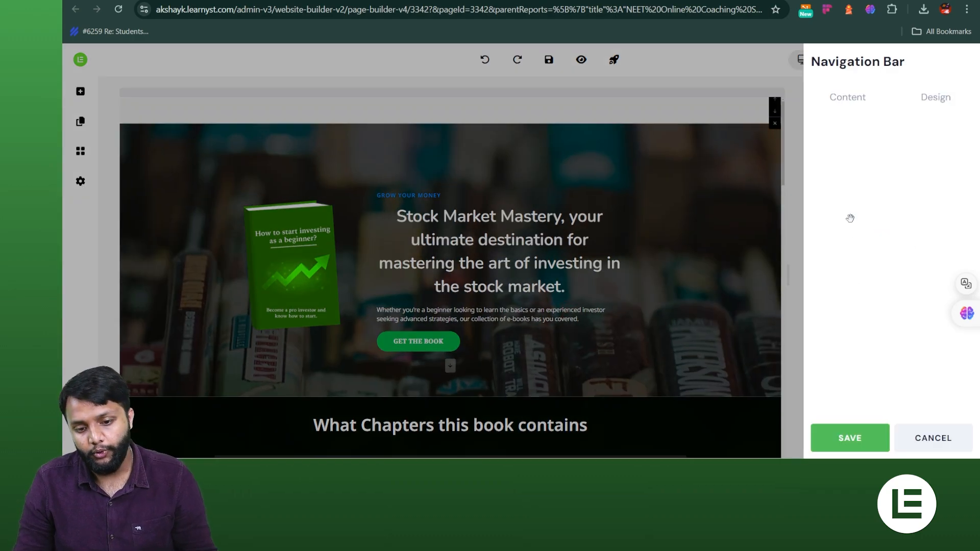
left_click(851, 278)
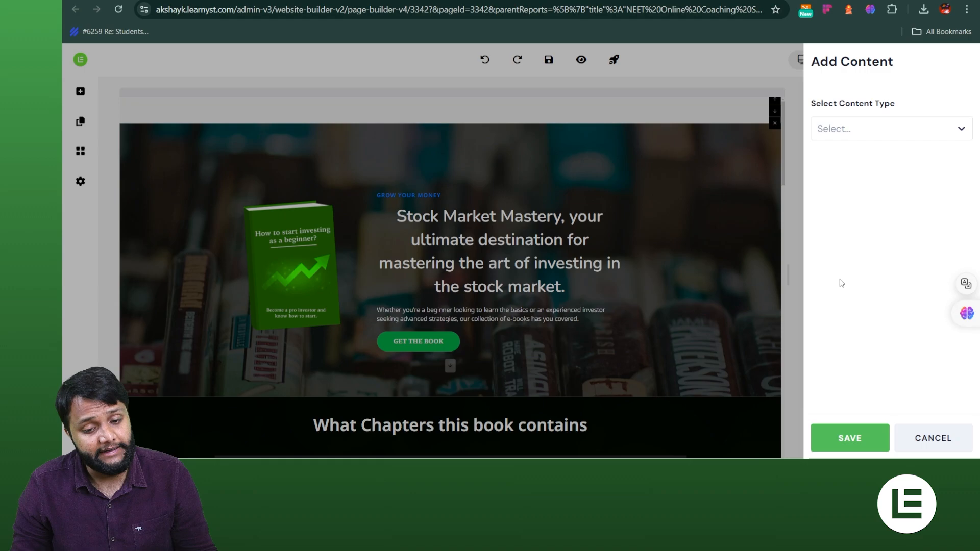
left_click(881, 137)
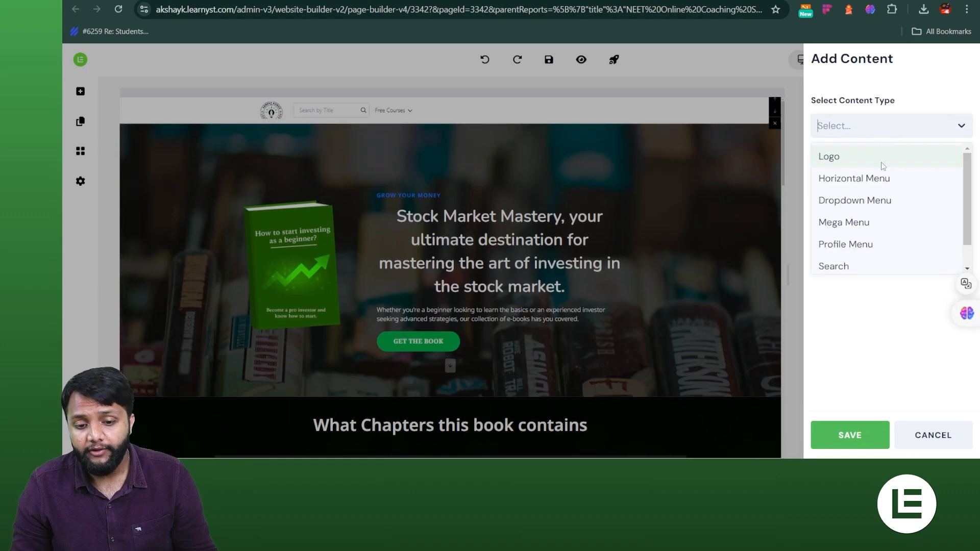
left_click(863, 232)
left_click(860, 186)
scroll(860, 190, "down", 3)
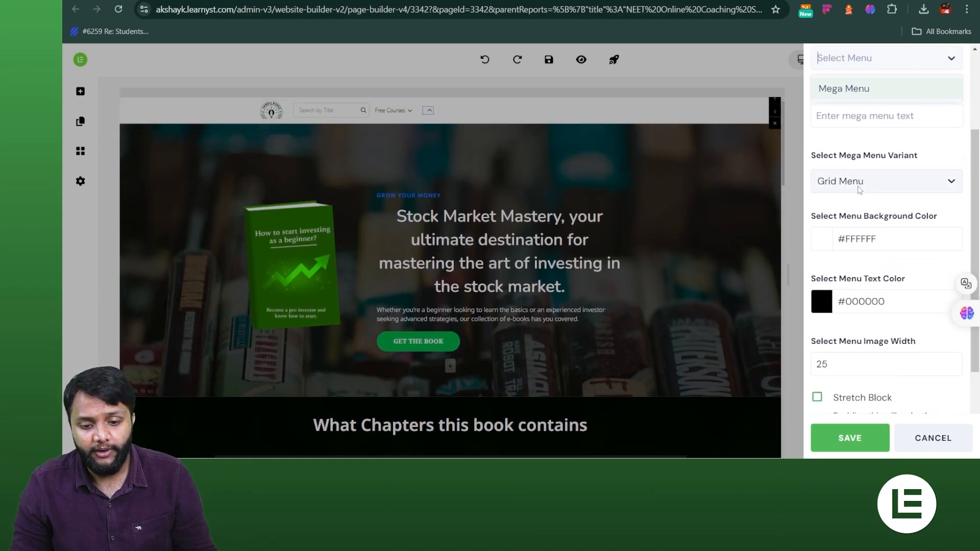
left_click(862, 90)
left_click(856, 117)
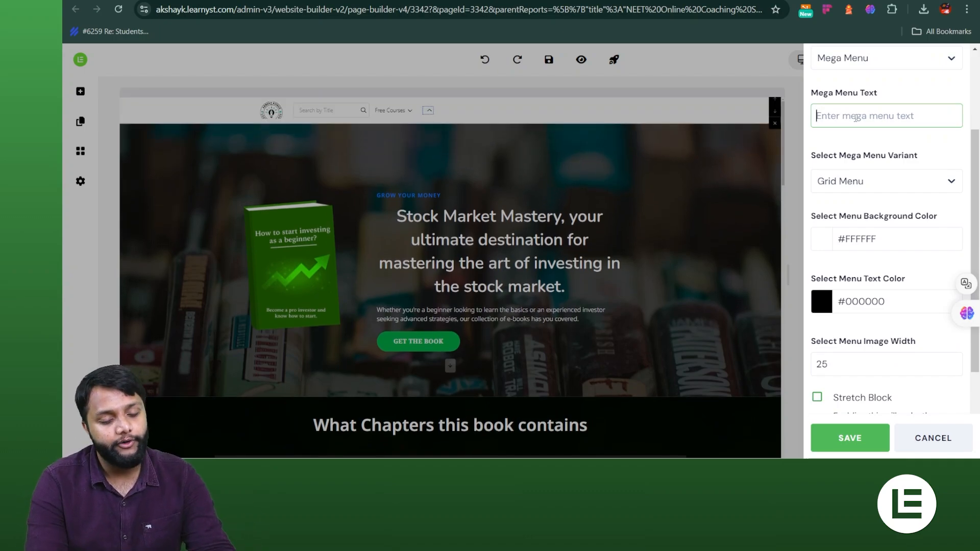
type("Mega Button")
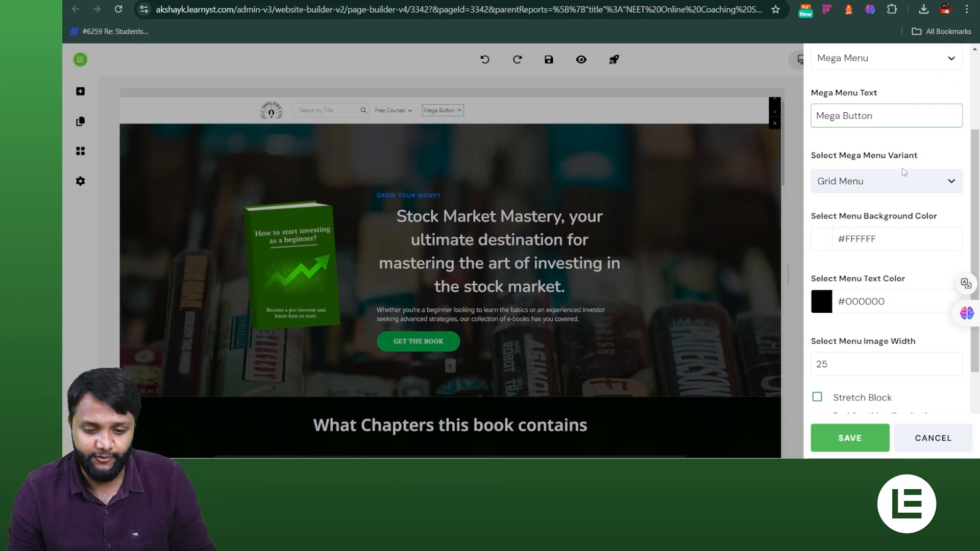
Try the Cascade Menu variant for the mega menu and set it back to Grid Menu
left_click(902, 185)
scroll(906, 151, "down", 3)
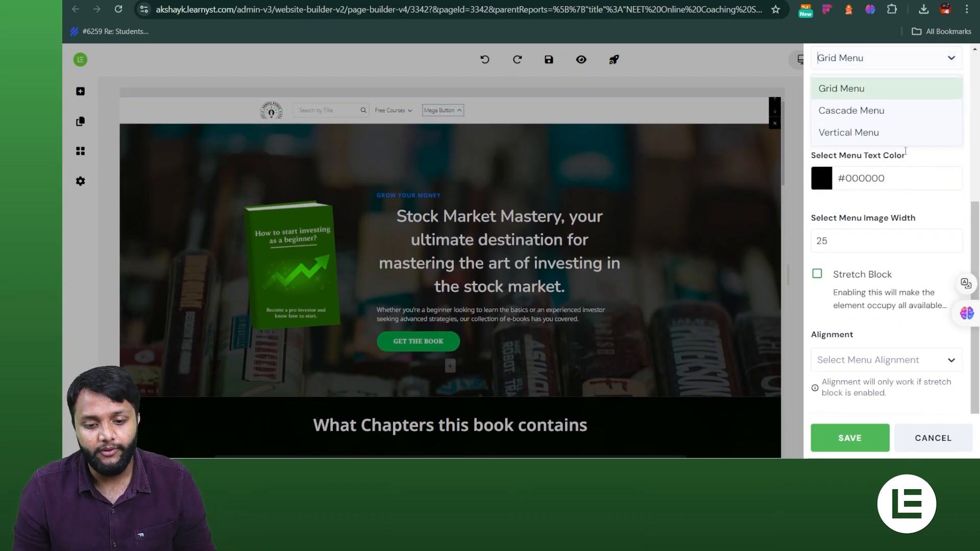
left_click(892, 117)
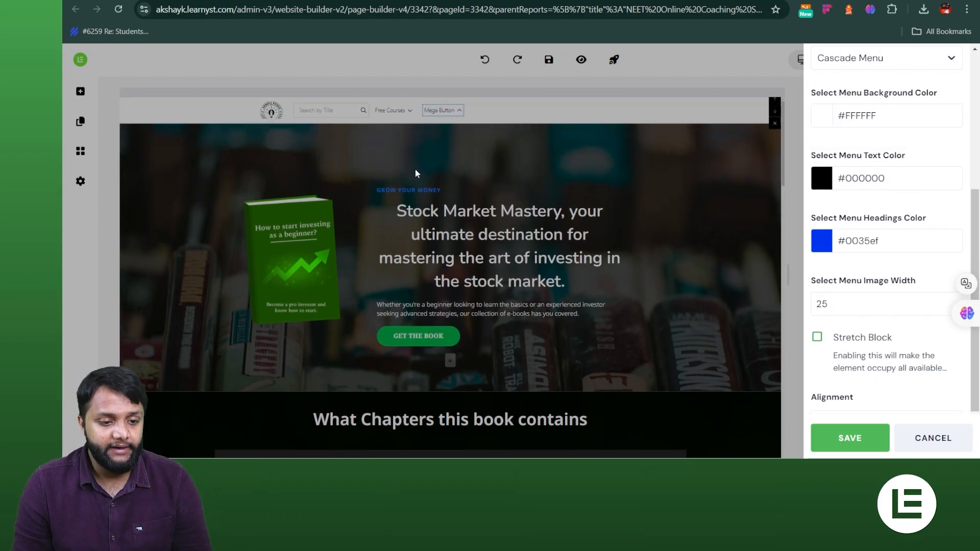
scroll(832, 150, "up", 3)
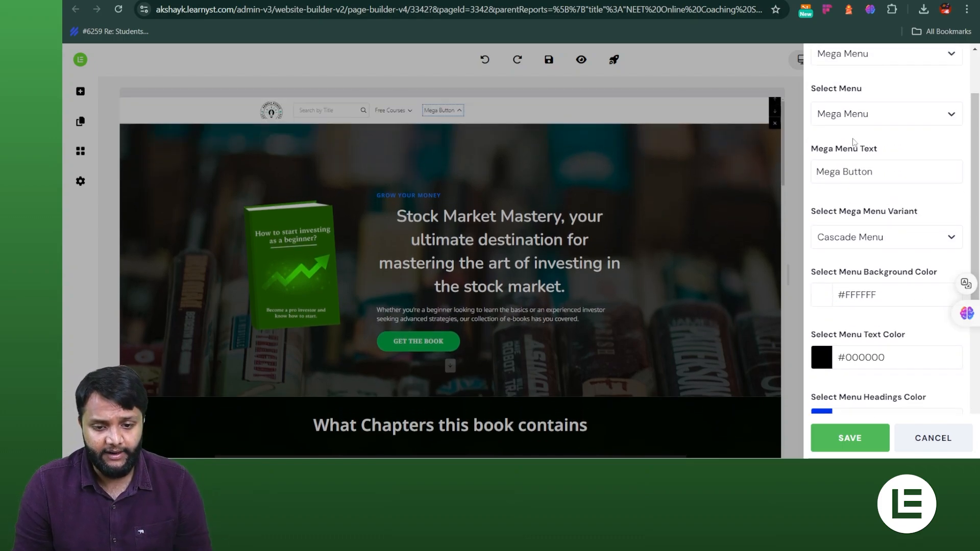
left_click(880, 235)
scroll(862, 204, "down", 3)
left_click(862, 90)
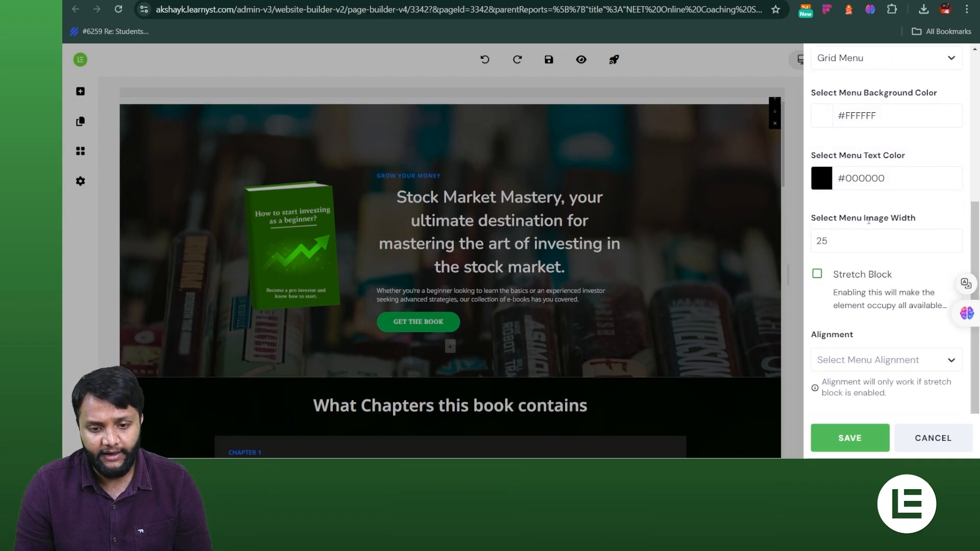
Save the Mega Menu content block, the navigation bar and the page
scroll(868, 250, "up", 5)
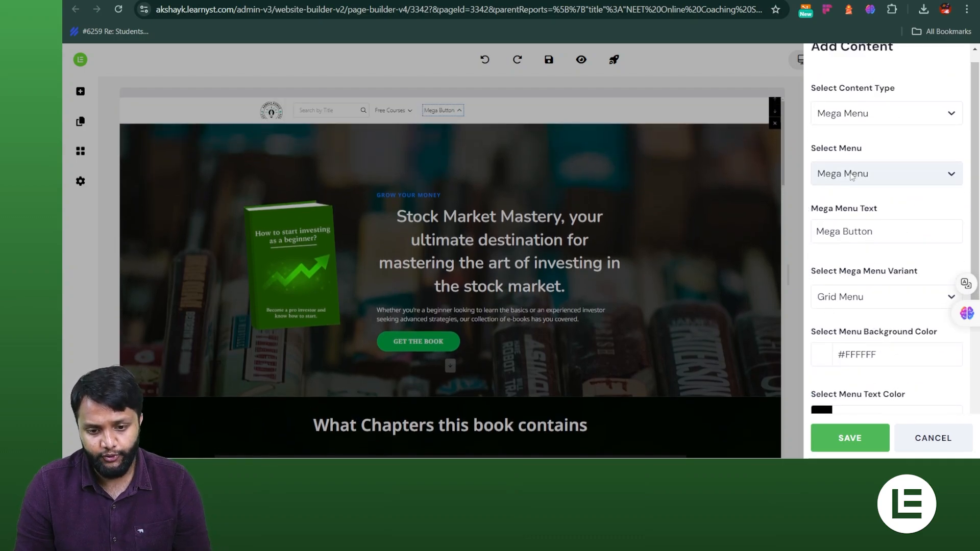
left_click(868, 438)
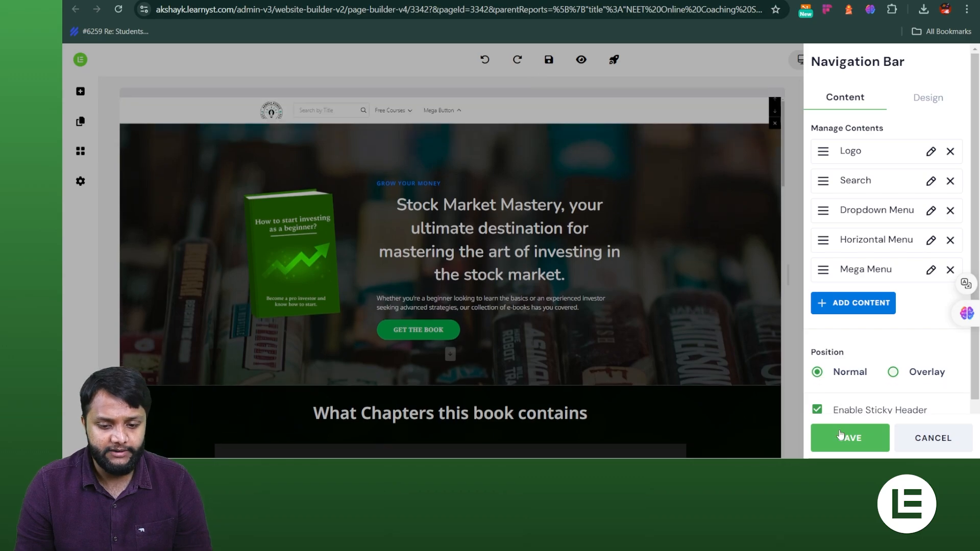
left_click(547, 59)
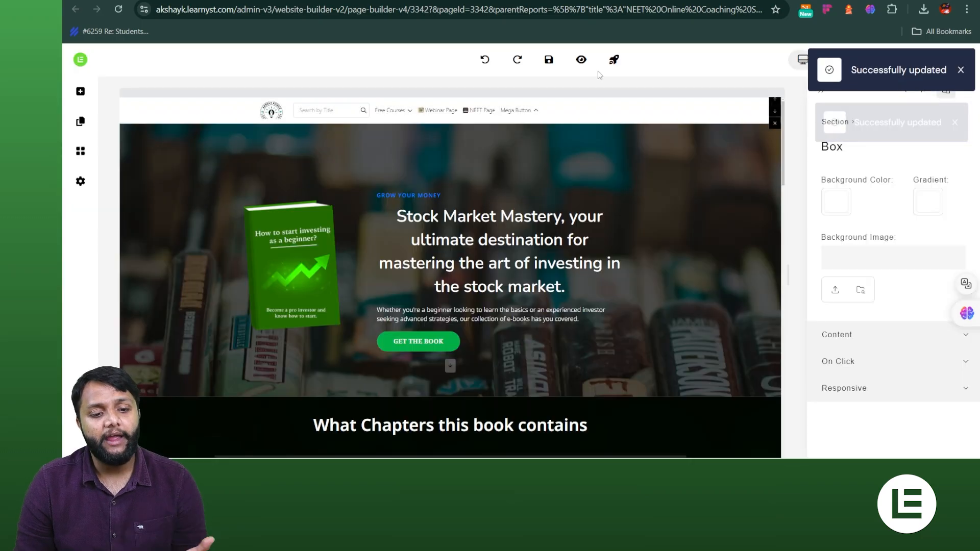
Preview the page, expand Mega Button in the header and examine its grid menu while moving through the page
left_click(580, 59)
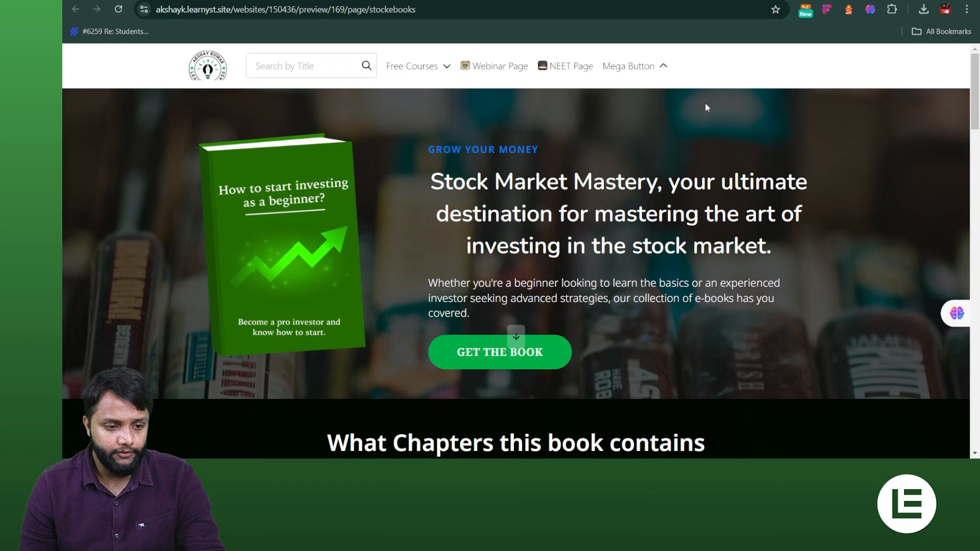
left_click(661, 71)
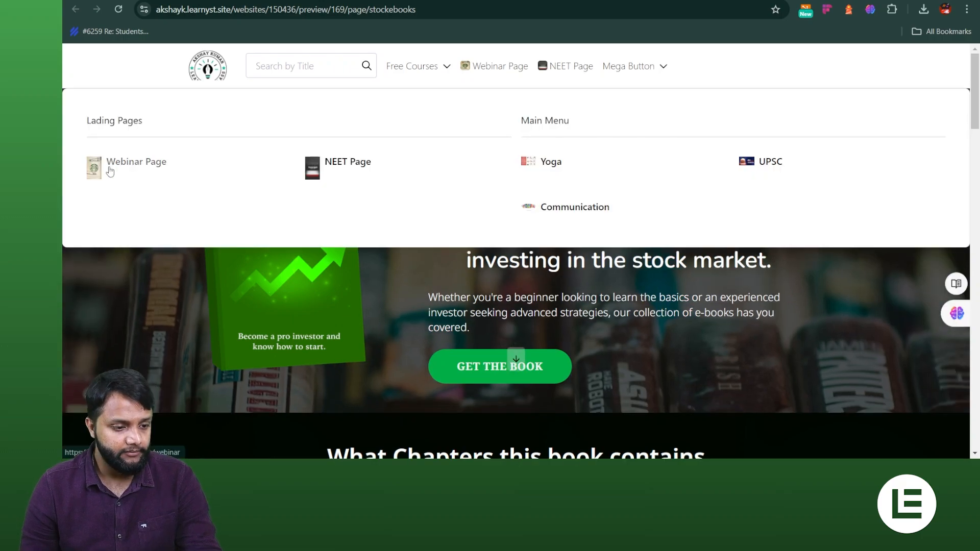
scroll(655, 205, "down", 5)
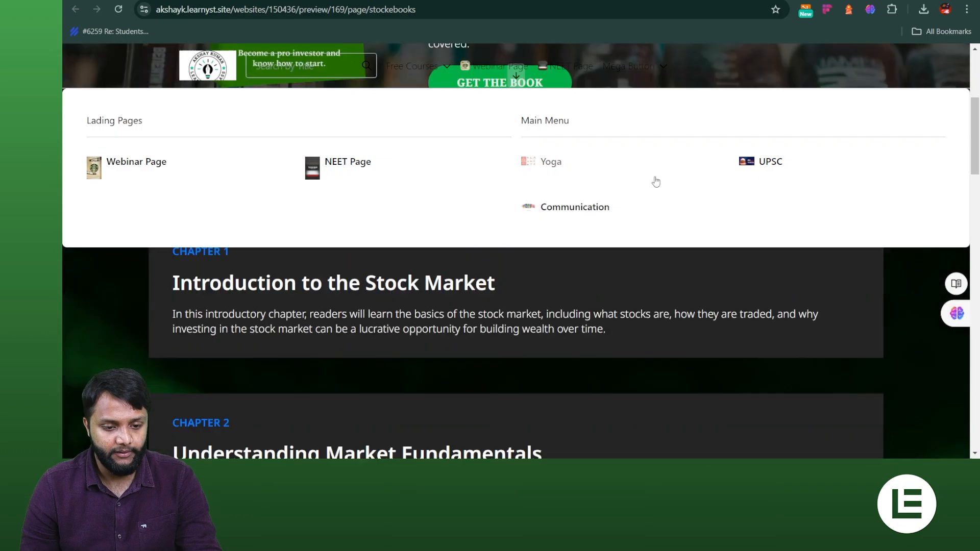
scroll(656, 183, "up", 4)
scroll(656, 182, "up", 1)
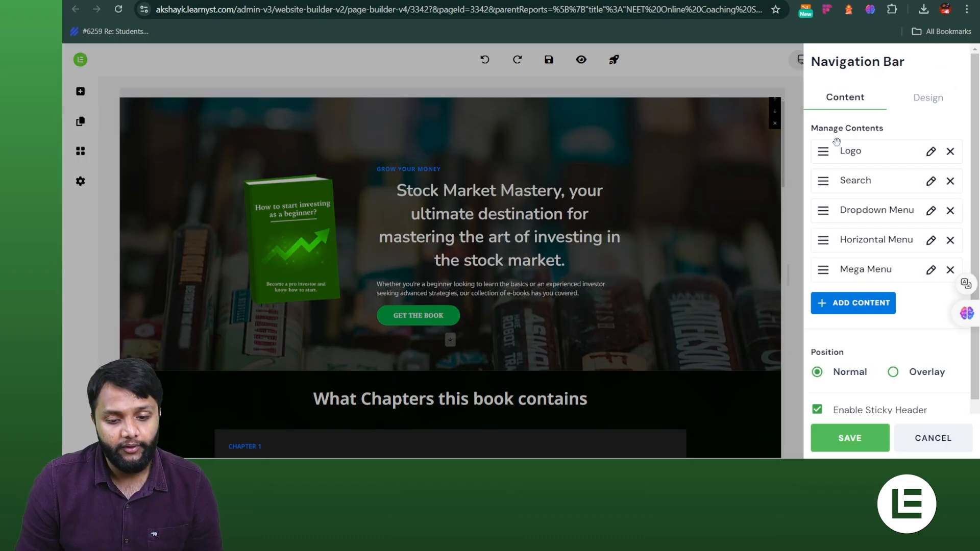
Back in the page builder, change the Mega Menu block's variant to Cascade Menu and save the navigation bar
left_click(931, 271)
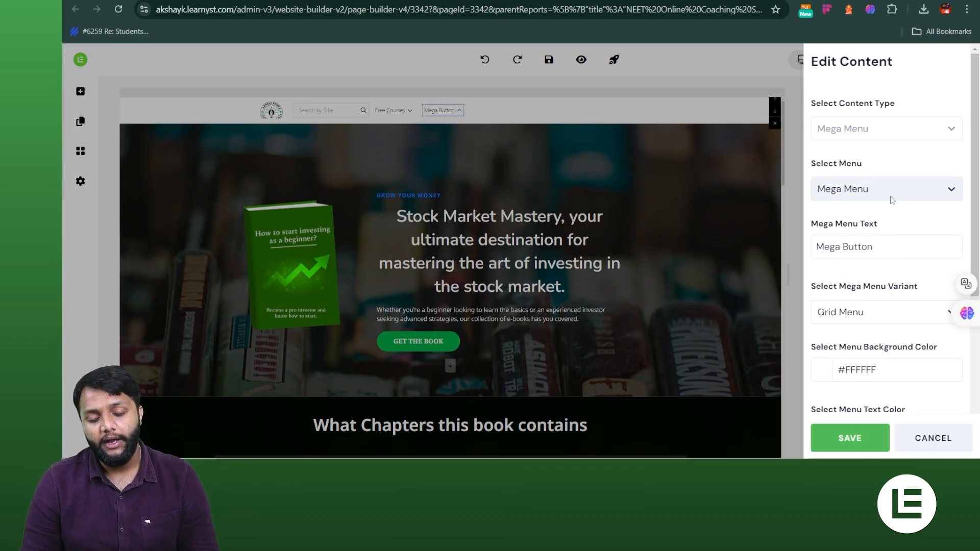
left_click(864, 312)
left_click(860, 112)
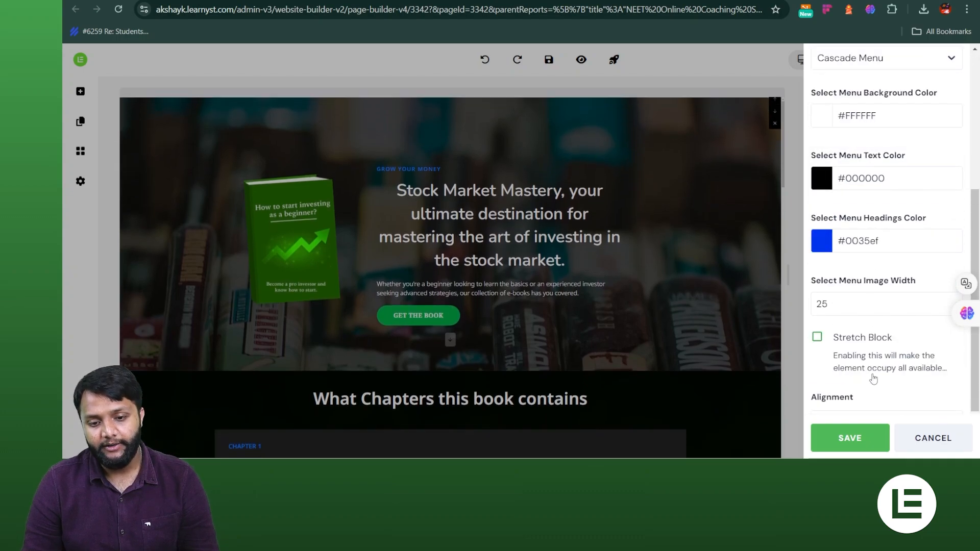
left_click(849, 442)
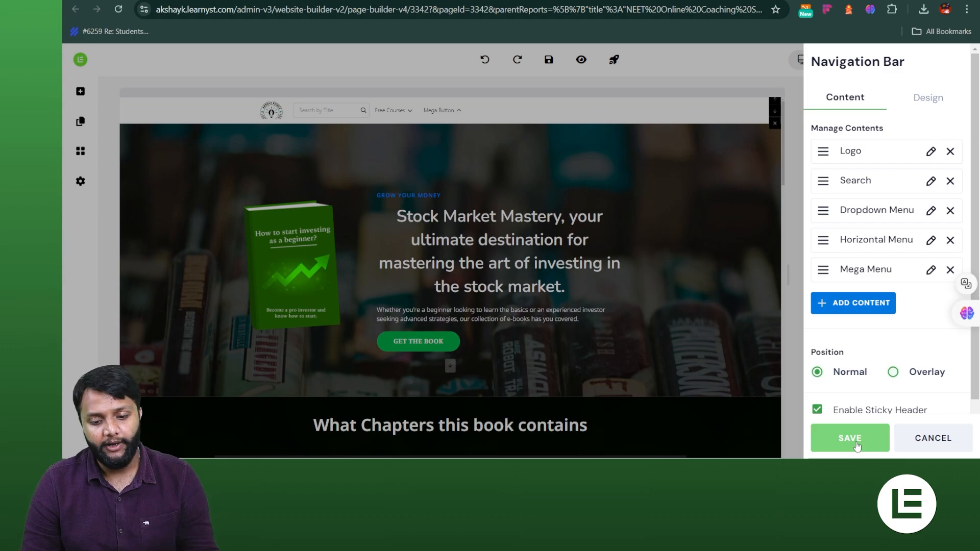
left_click(857, 446)
left_click(614, 61)
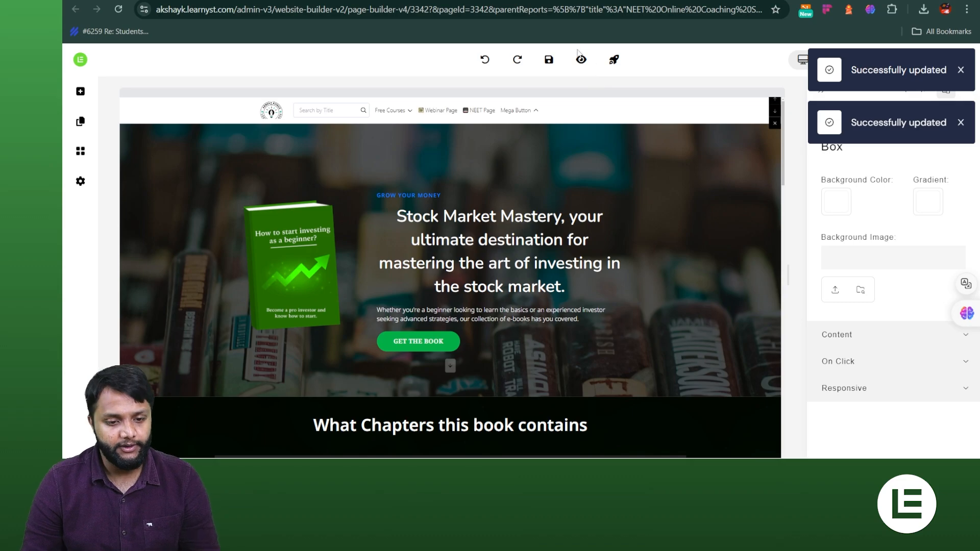
Preview the page, expand Mega Button in the header and examine its menu groups while moving through the page
left_click(581, 60)
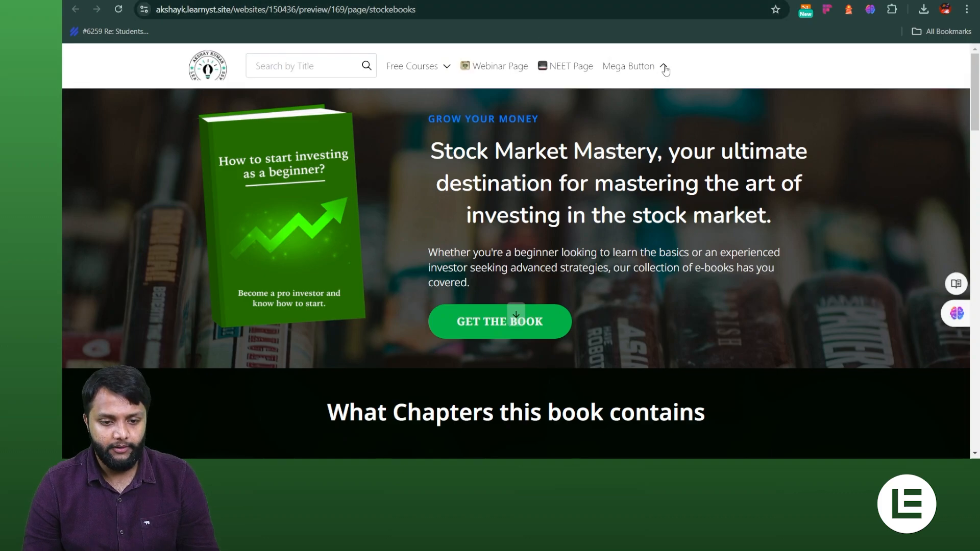
left_click(664, 68)
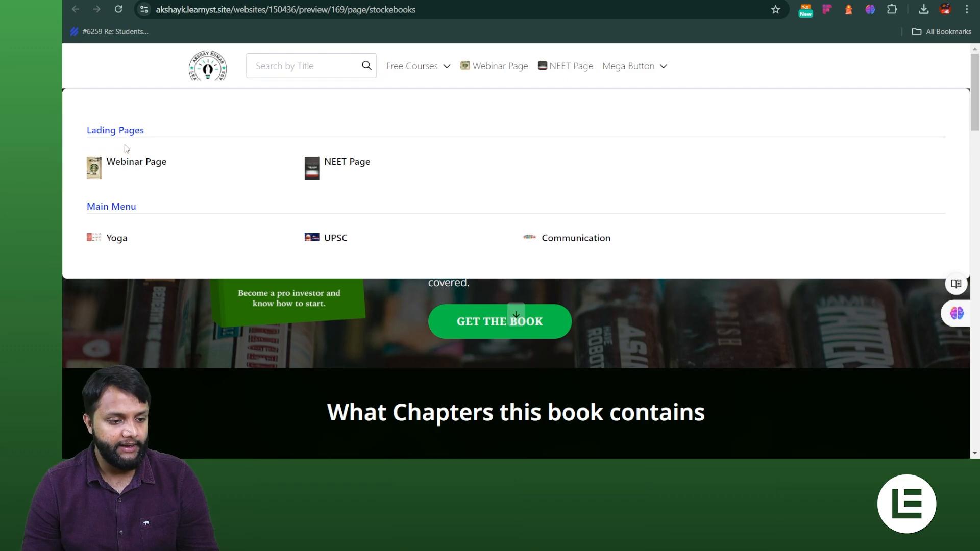
scroll(135, 149, "down", 1)
scroll(134, 149, "up", 2)
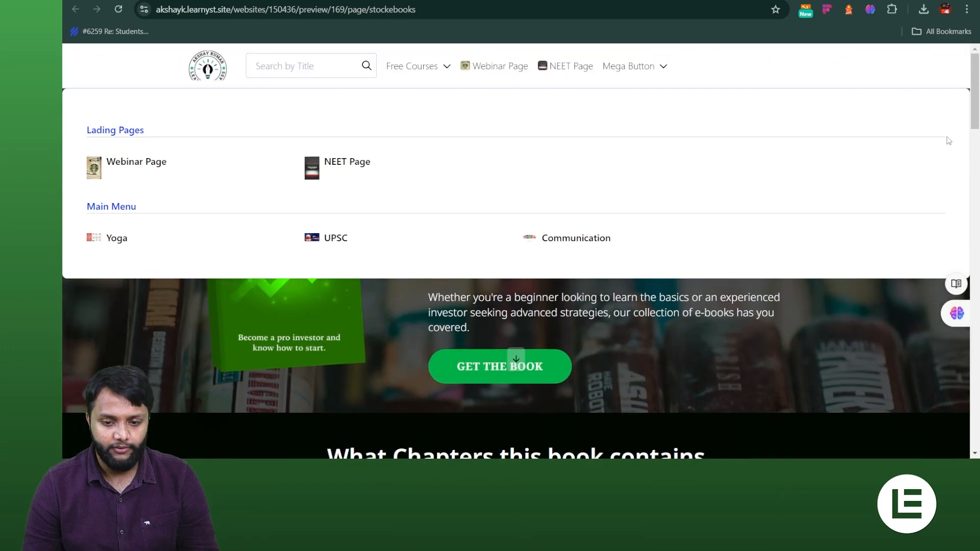
scroll(143, 180, "down", 1)
scroll(143, 182, "up", 1)
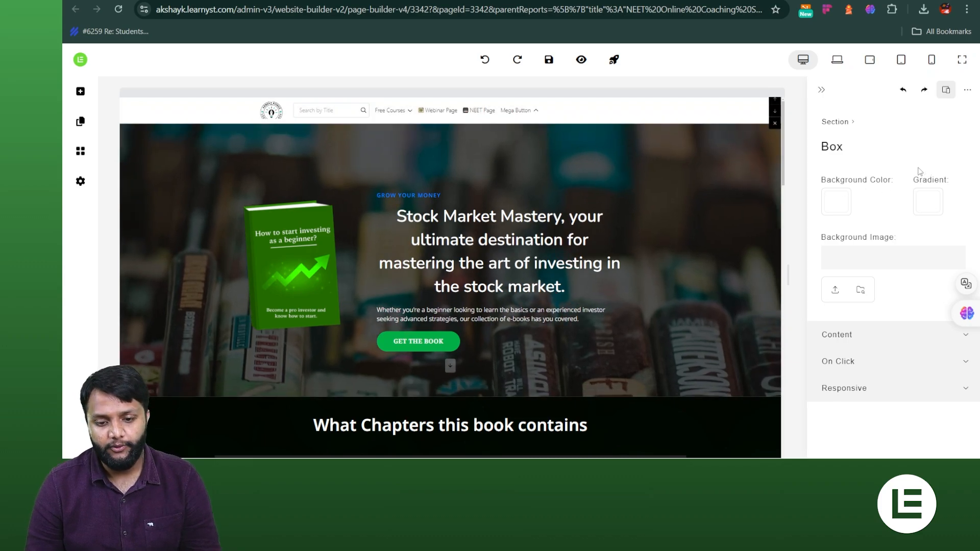
Back in the page builder, change the Mega Menu block's variant to Vertical Menu and save the block and the navigation bar
left_click(491, 120)
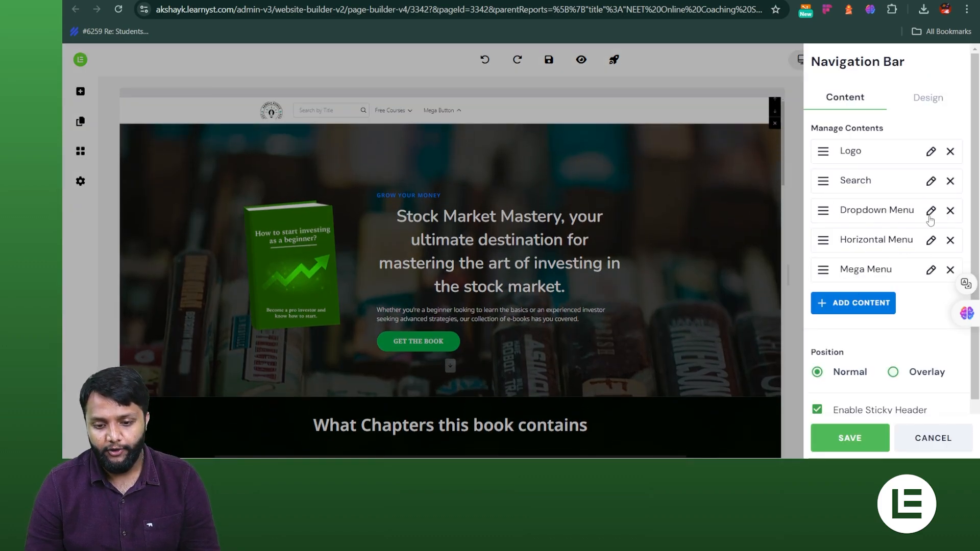
left_click(932, 271)
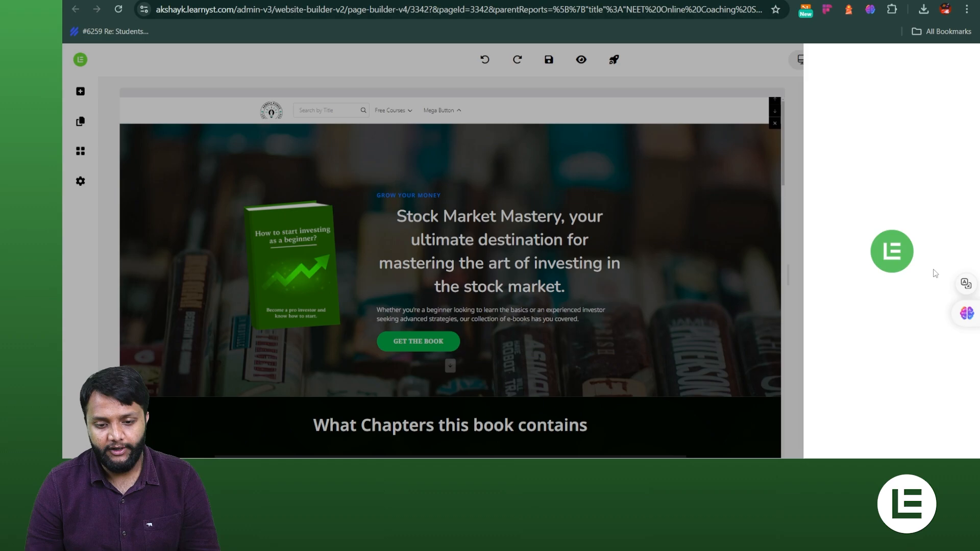
left_click(880, 312)
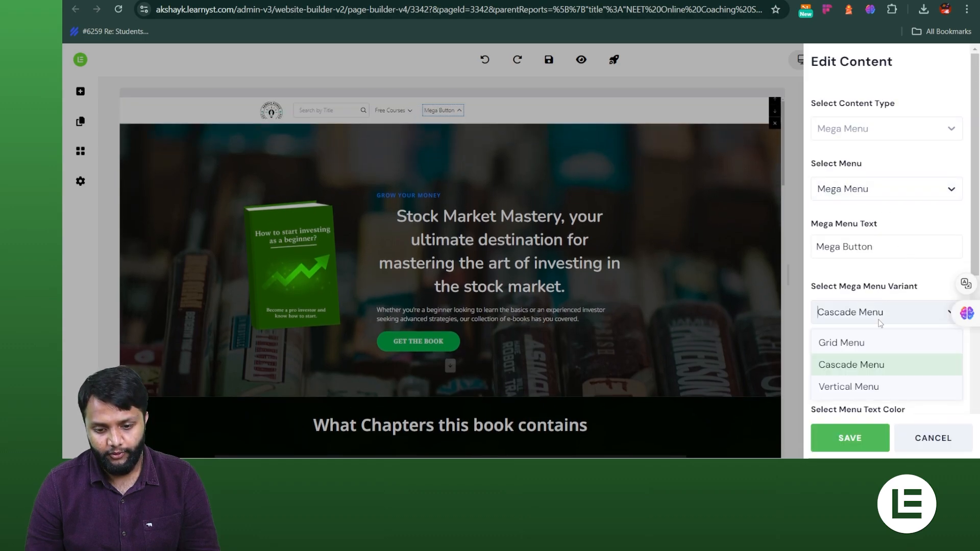
scroll(865, 164, "down", 5)
left_click(858, 137)
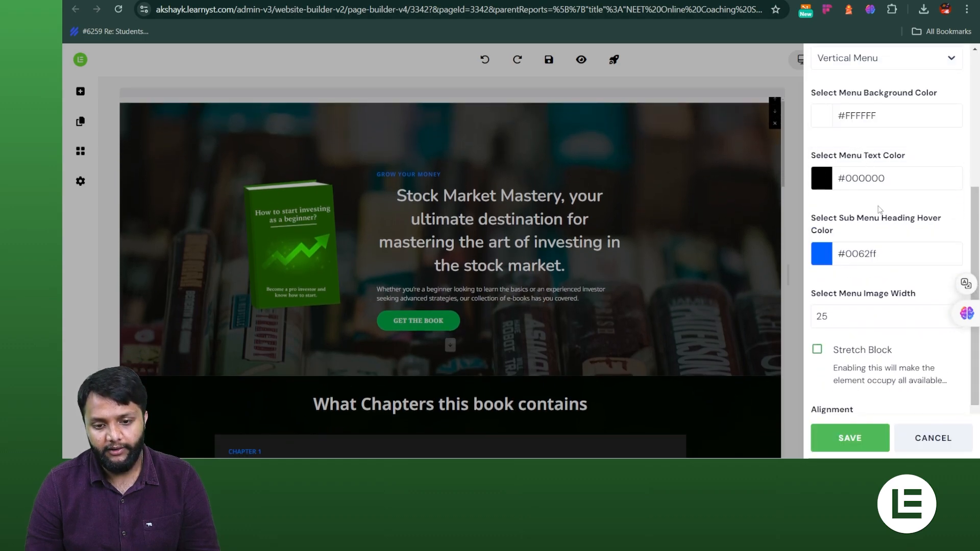
scroll(868, 328, "down", 2)
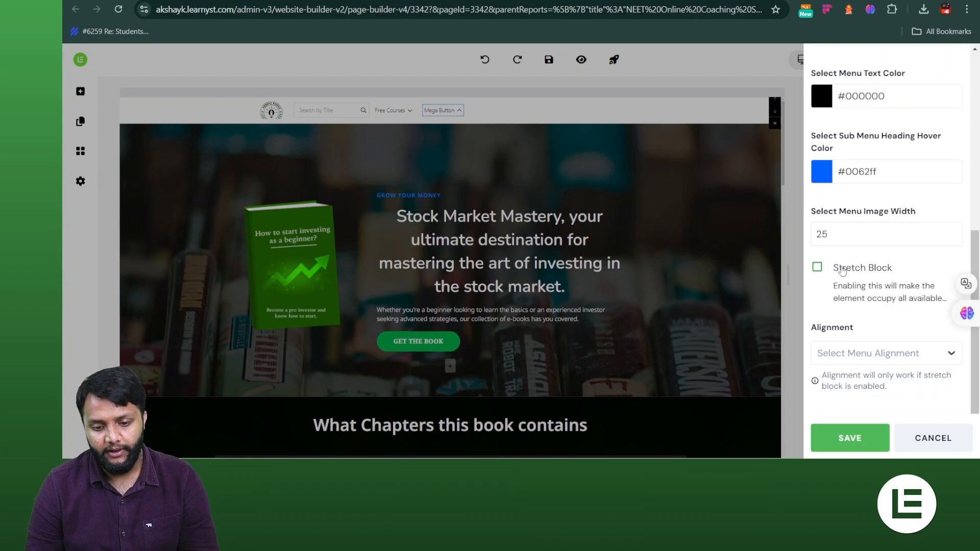
left_click(865, 434)
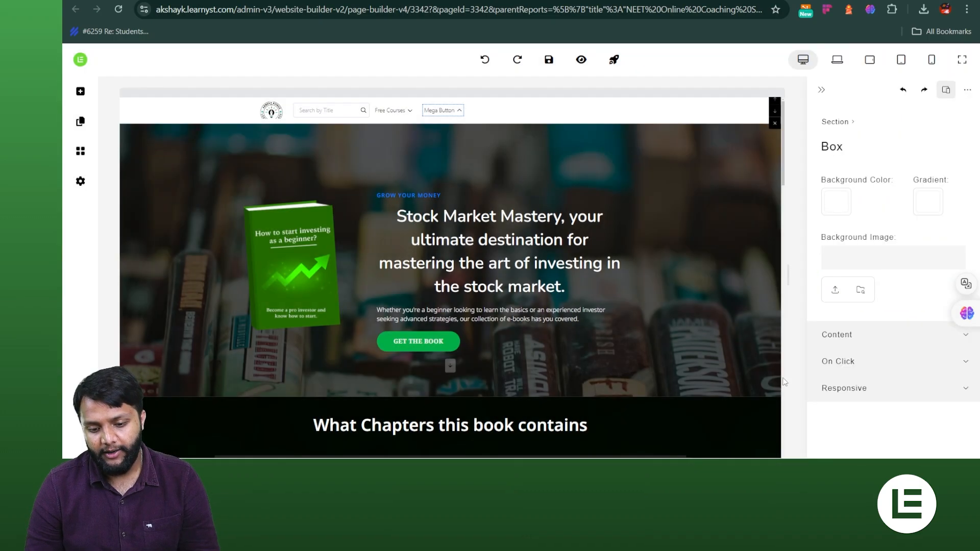
left_click(869, 437)
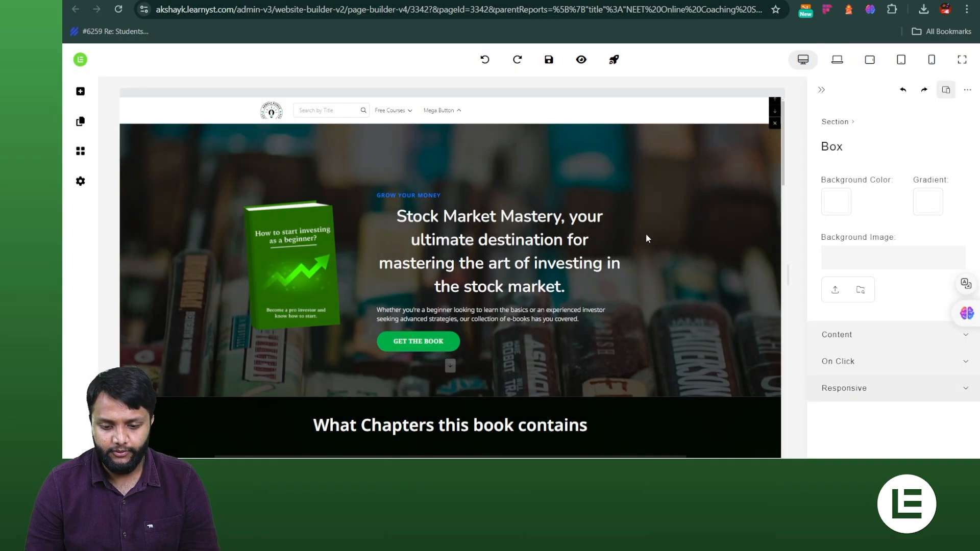
Preview the page again and examine the Lading Pages and Main Menu groups of the vertical mega menu
left_click(567, 61)
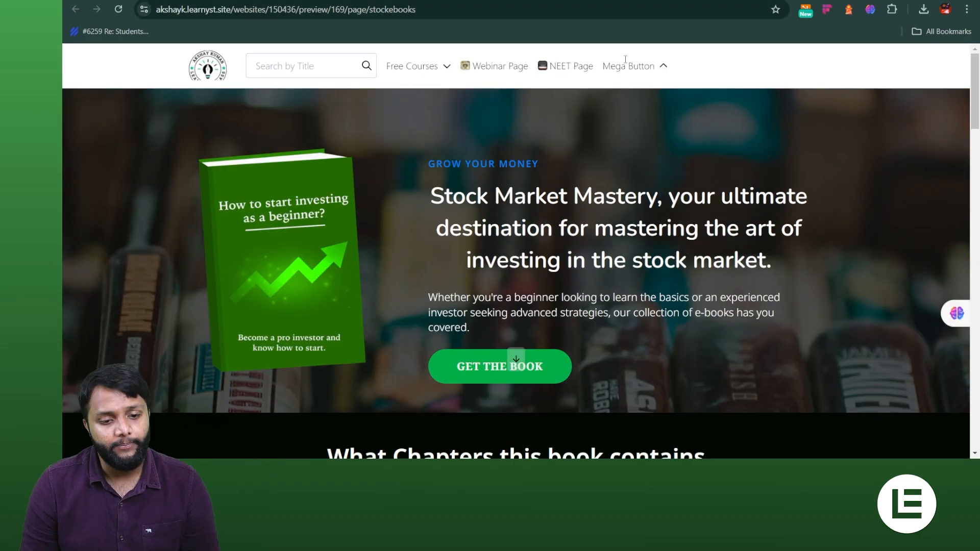
left_click(663, 69)
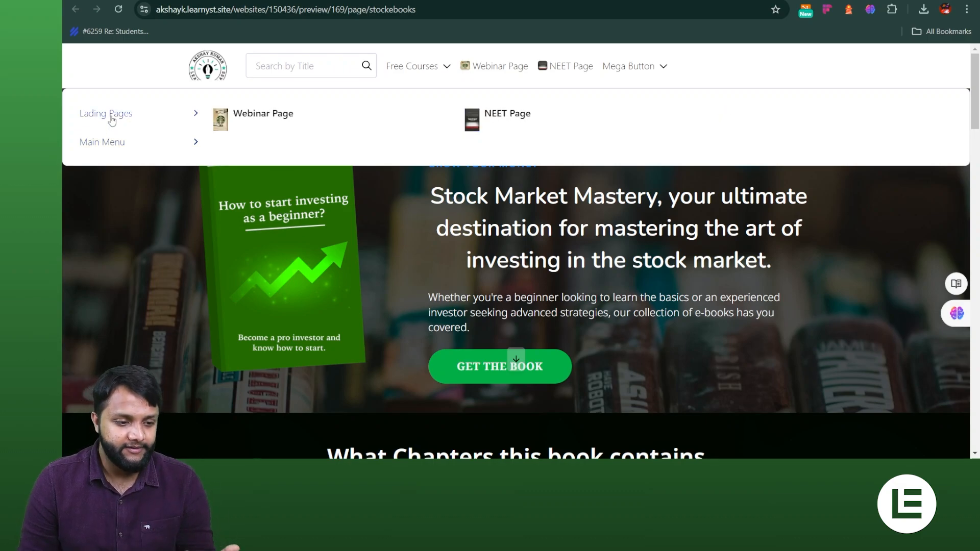
mouse_move(100, 136)
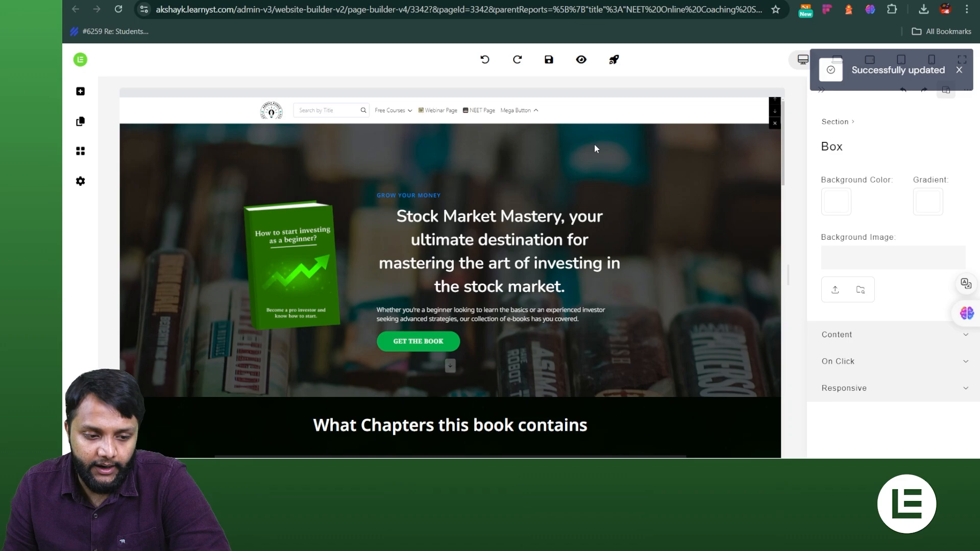
Back in the page builder, add a Profile Menu content block to the navigation bar and save it
left_click(450, 110)
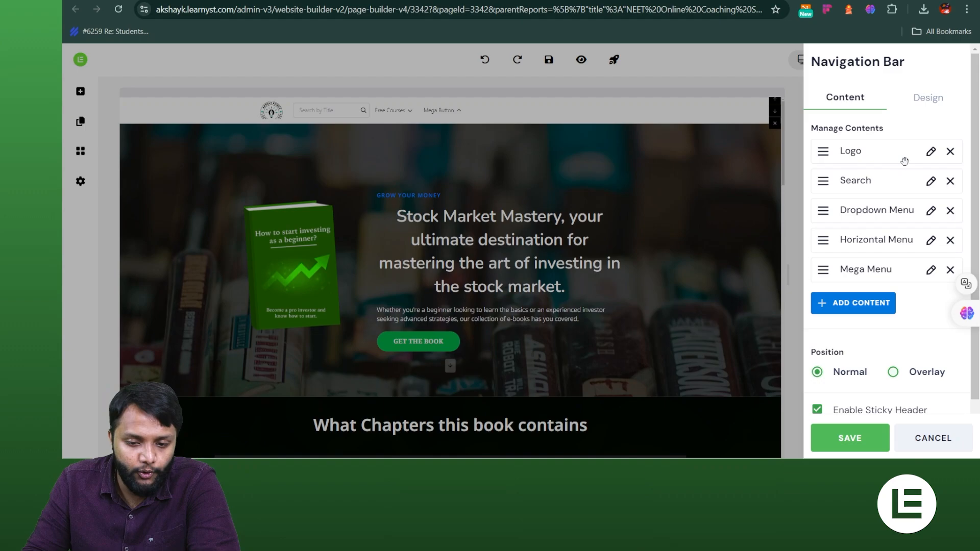
left_click(863, 302)
left_click(872, 130)
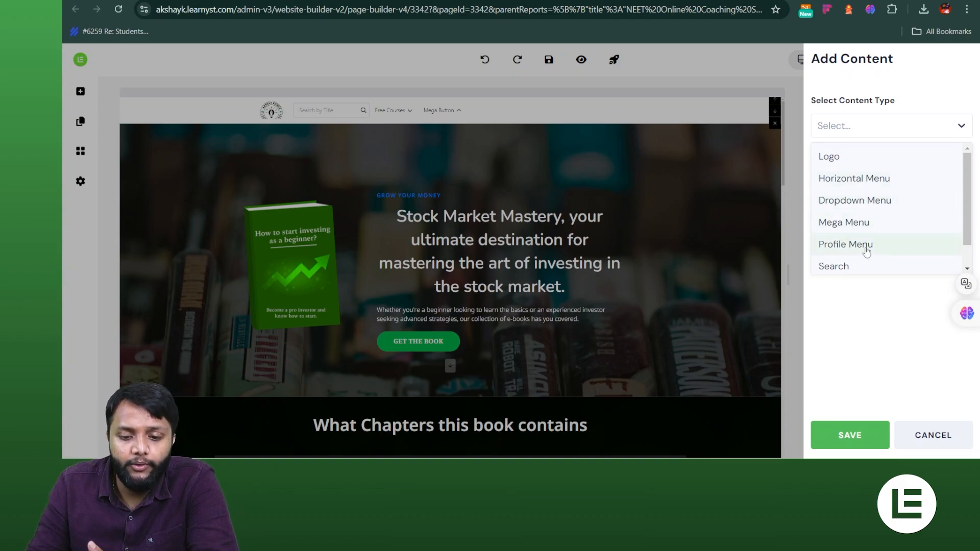
scroll(866, 250, "down", 1)
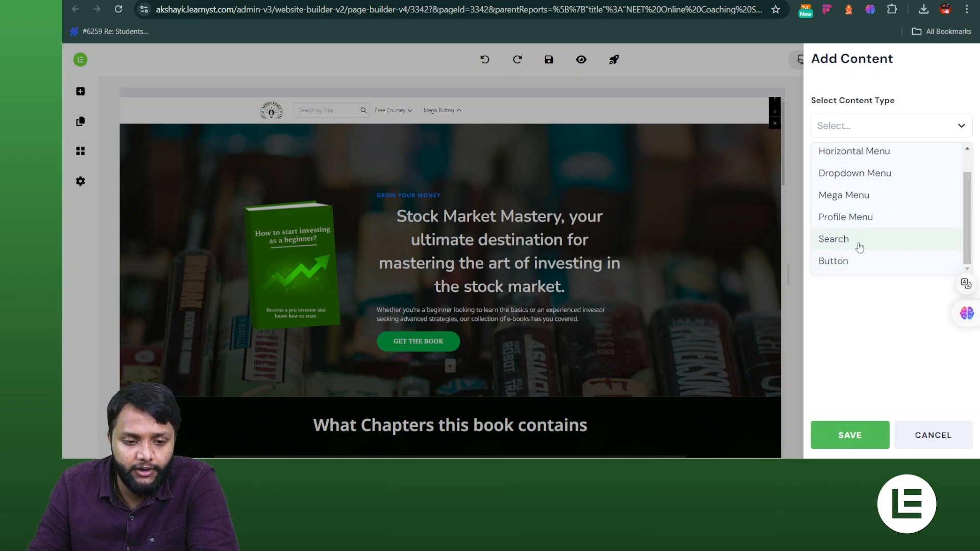
left_click(860, 218)
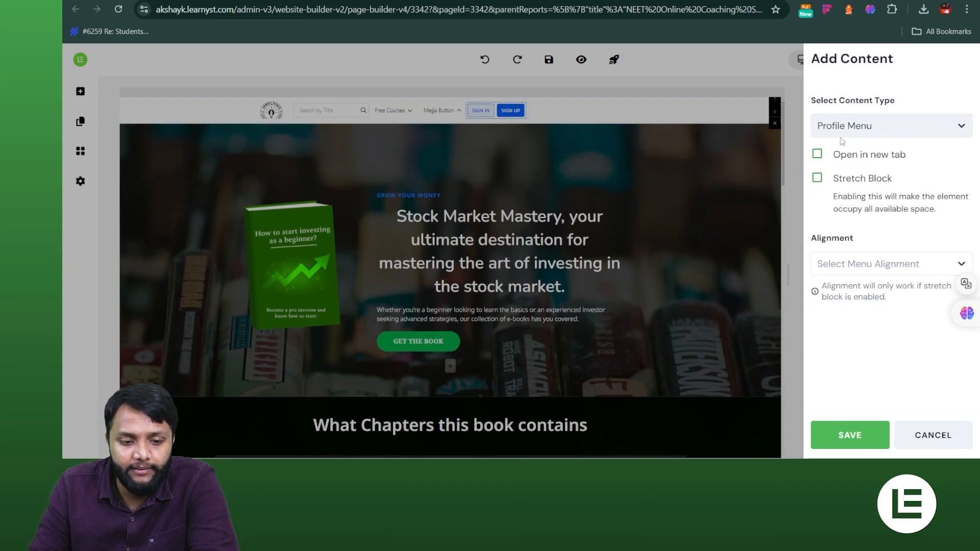
left_click(860, 428)
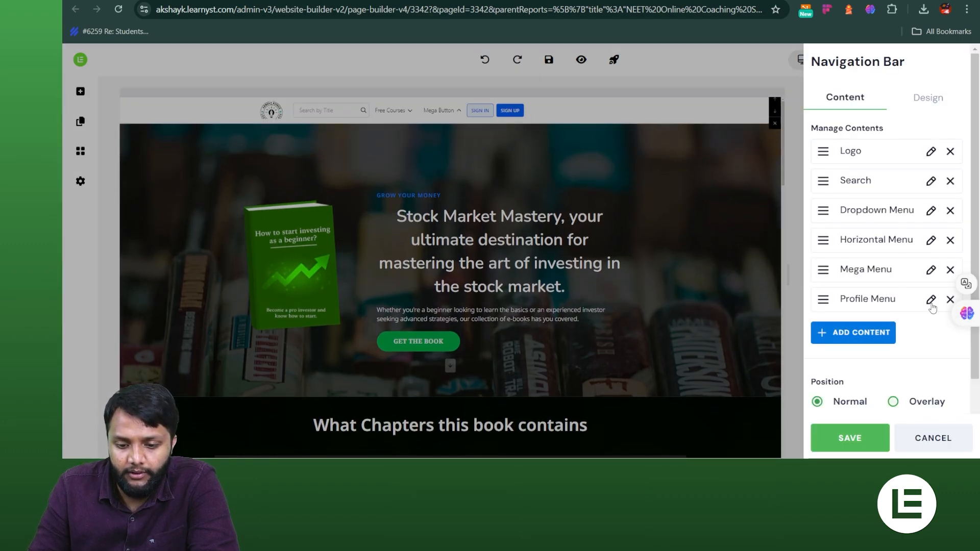
Set the Profile Menu block's alignment to Right, try Stretch Block but leave it disabled, and save the block
left_click(932, 304)
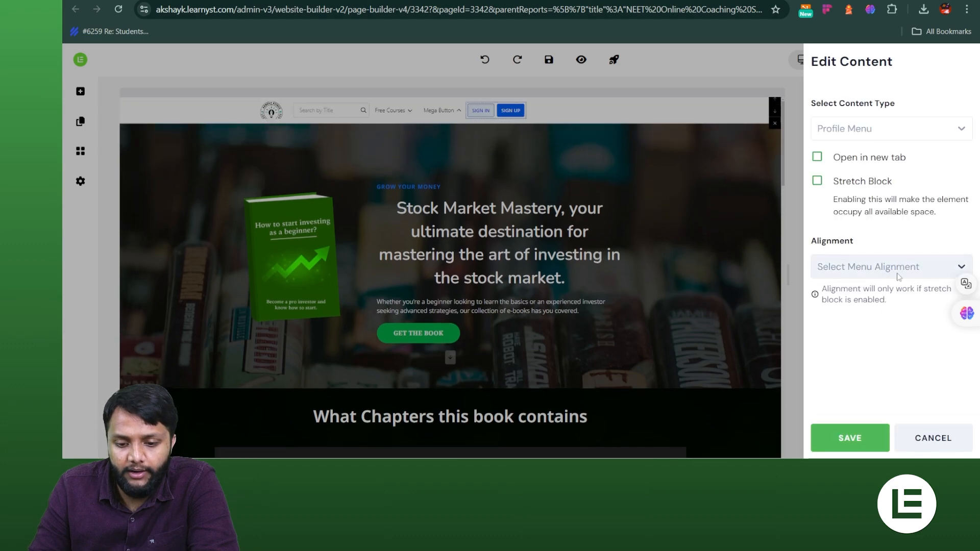
left_click(883, 264)
left_click(857, 337)
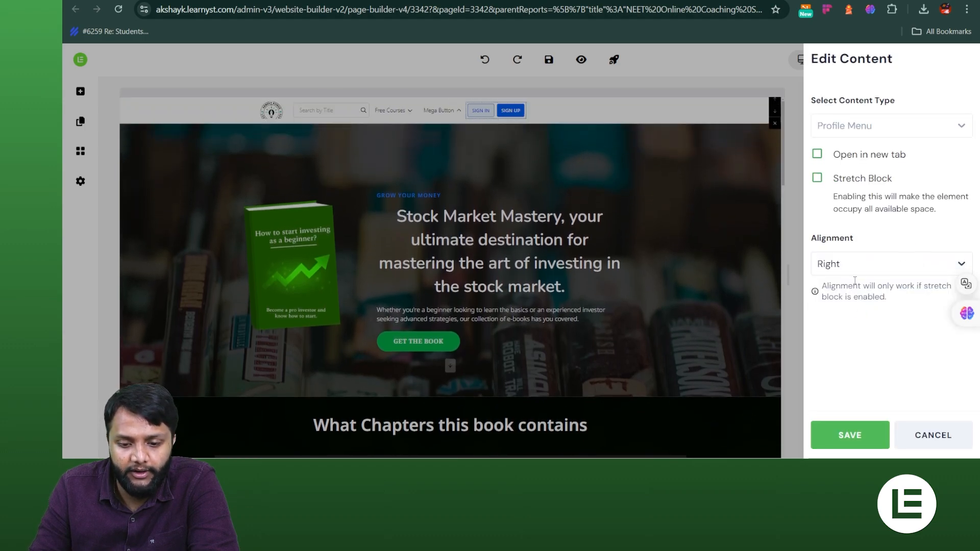
left_click(857, 178)
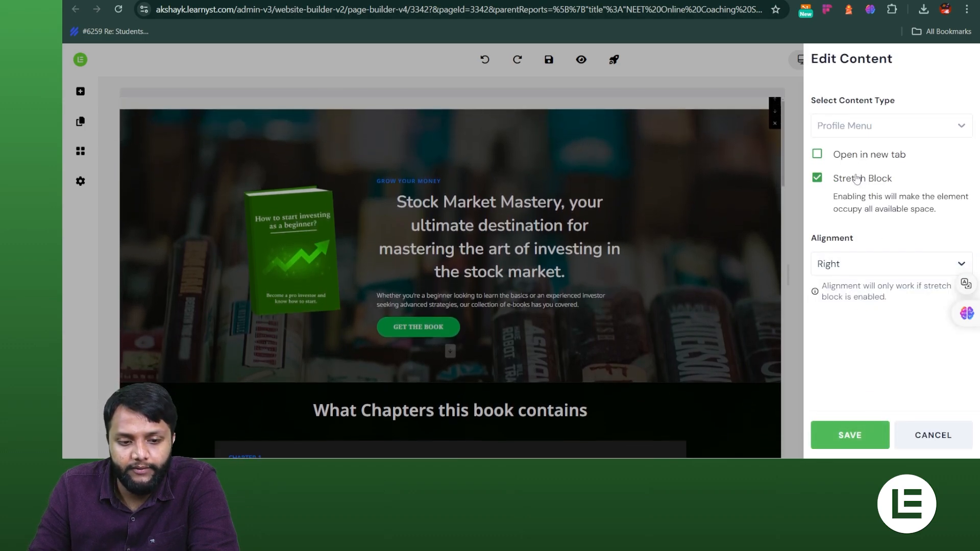
left_click(856, 179)
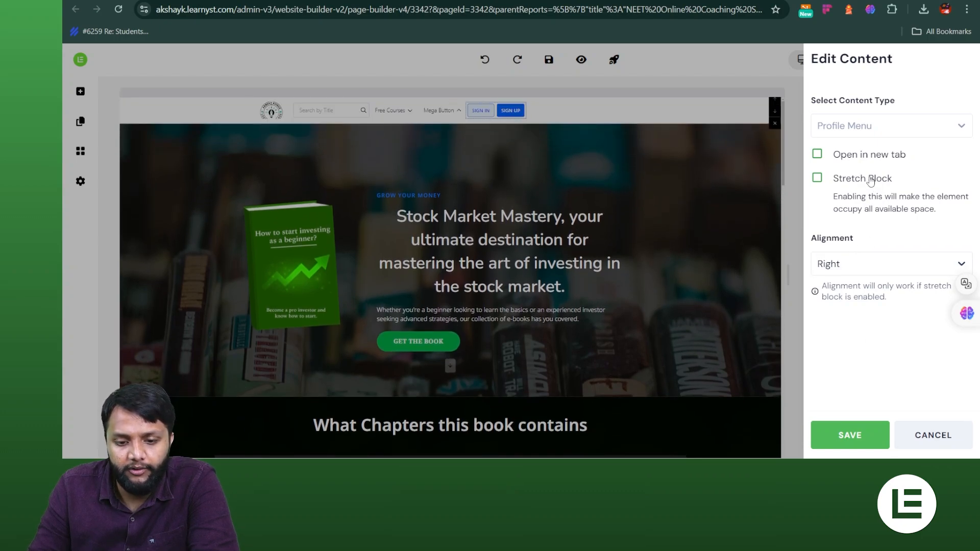
left_click(864, 436)
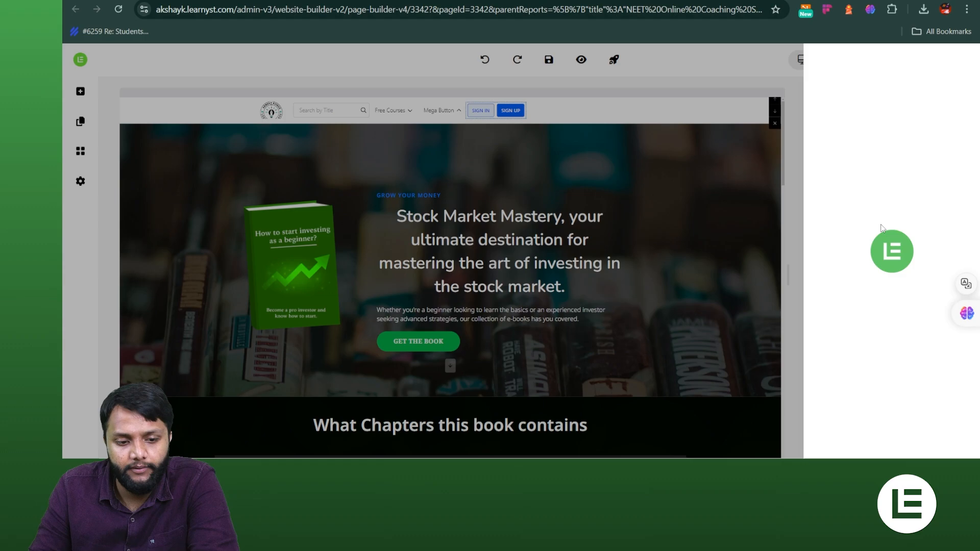
Start a new navigation bar content block with the content type Button
left_click(865, 335)
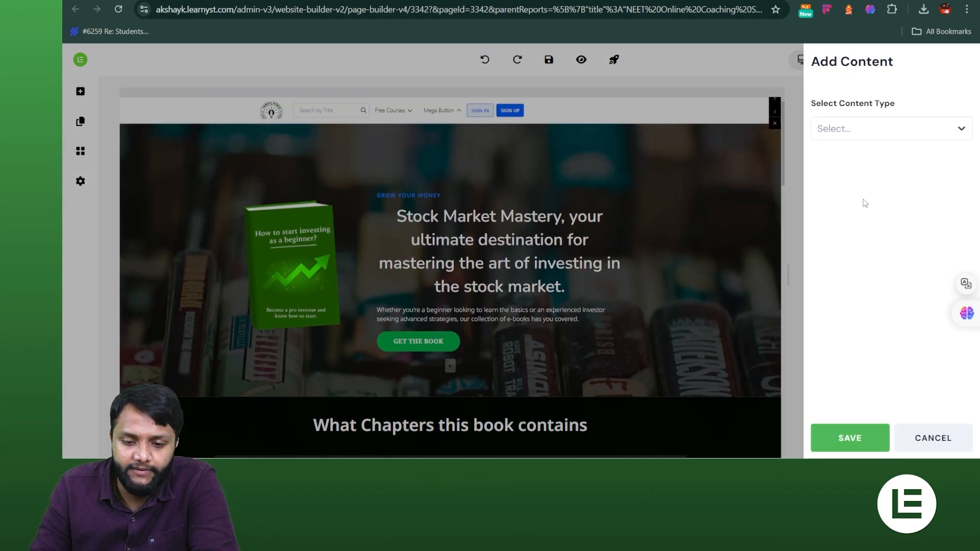
left_click(871, 131)
scroll(874, 234, "down", 1)
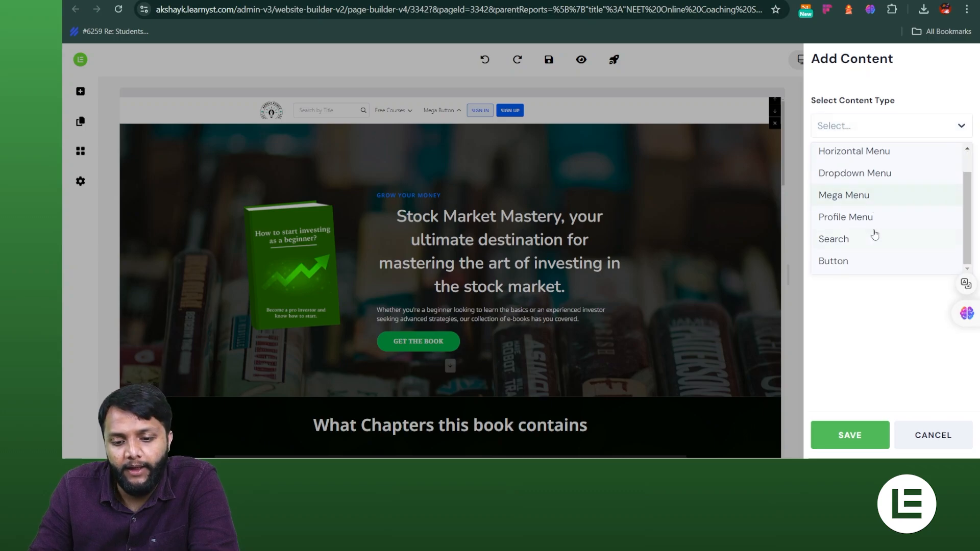
left_click(854, 262)
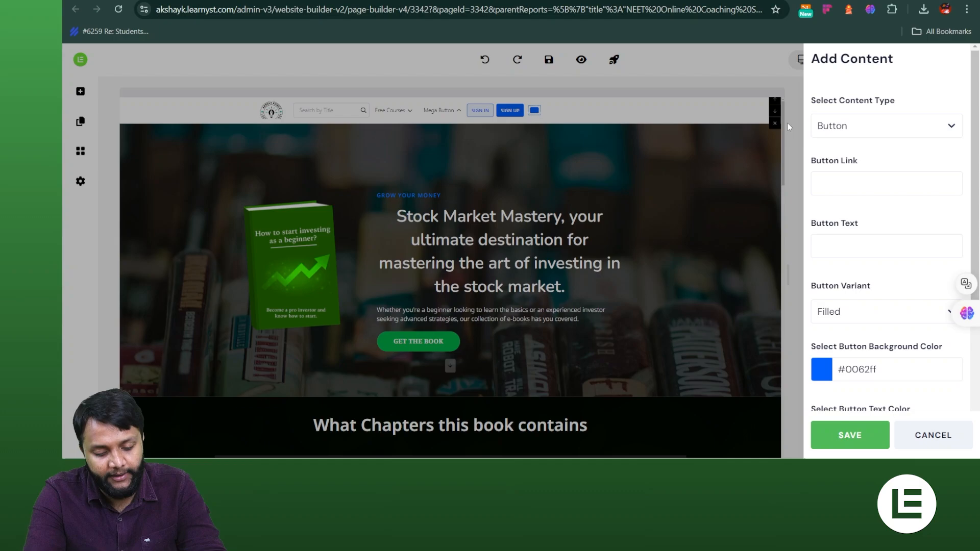
Open the school's Learnyst /learn page in a new incognito window
key("ctrl+shift+n")
type("a")
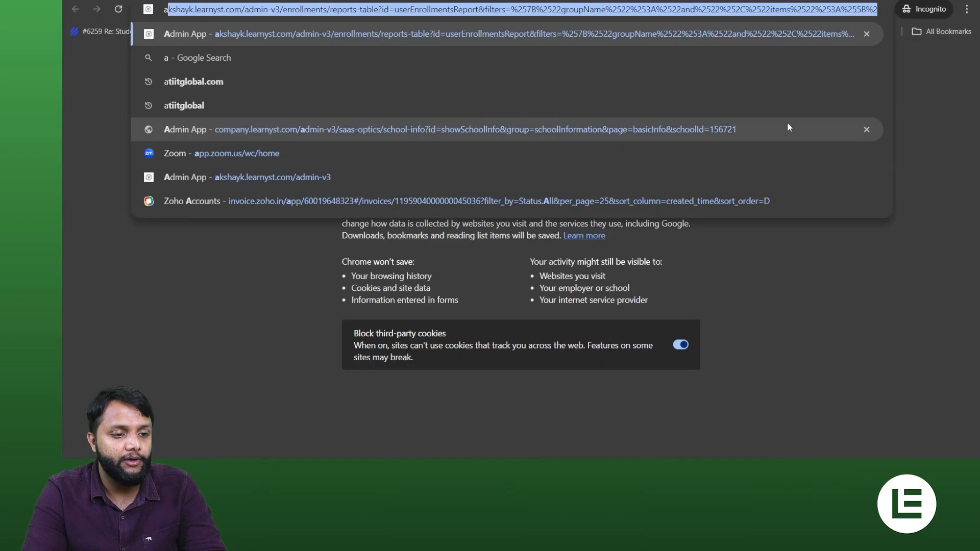
left_click(259, 12)
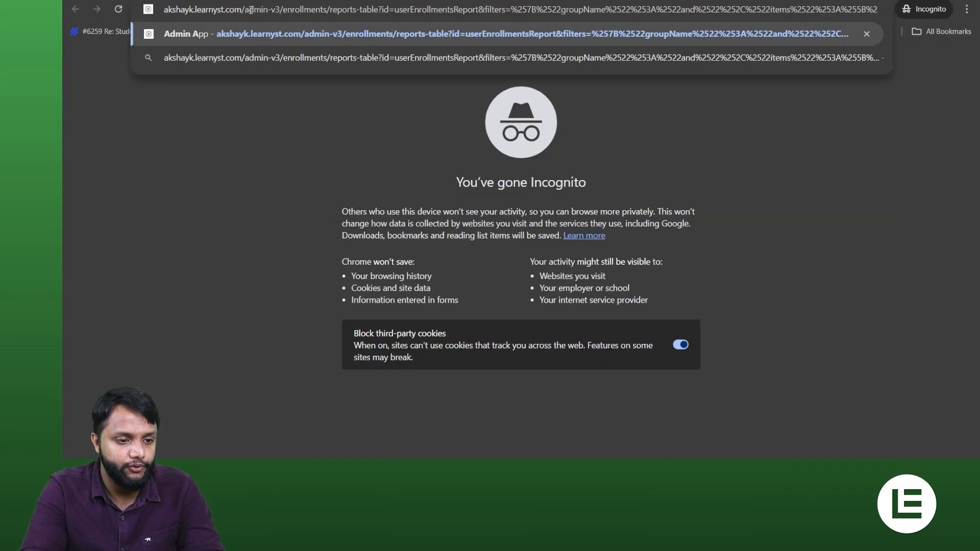
left_click_drag(402, 9, 979, 3)
key("BackSpace")
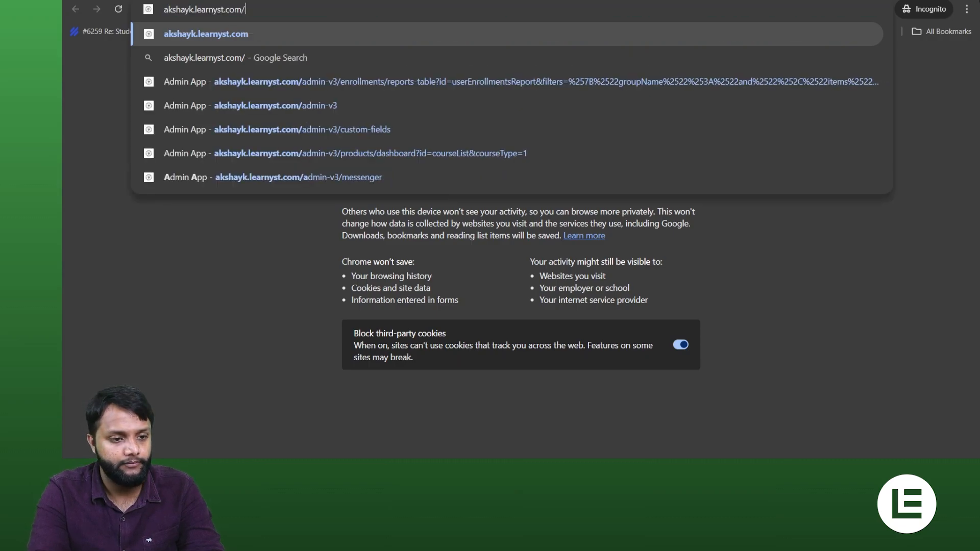
type("lar")
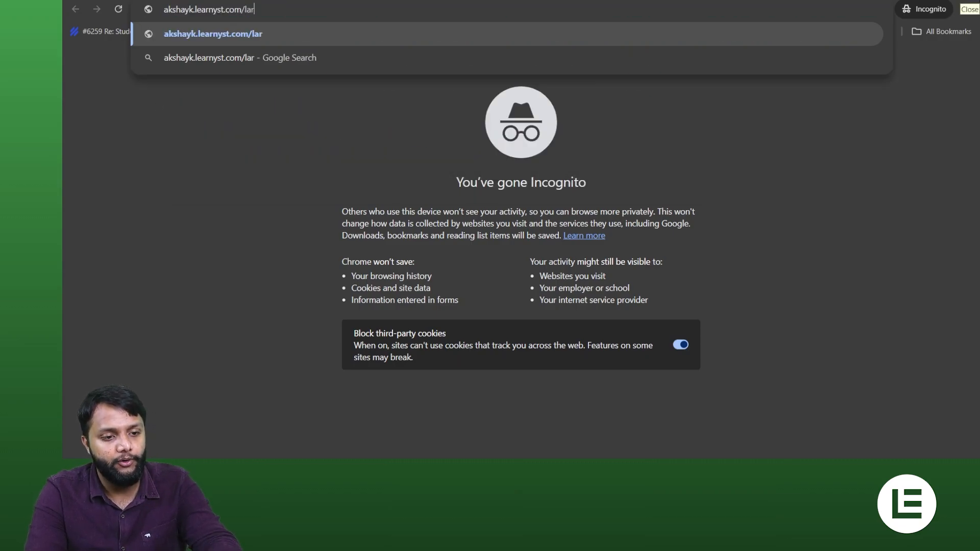
key("BackSpace")
key("BackSpace")
type("earn")
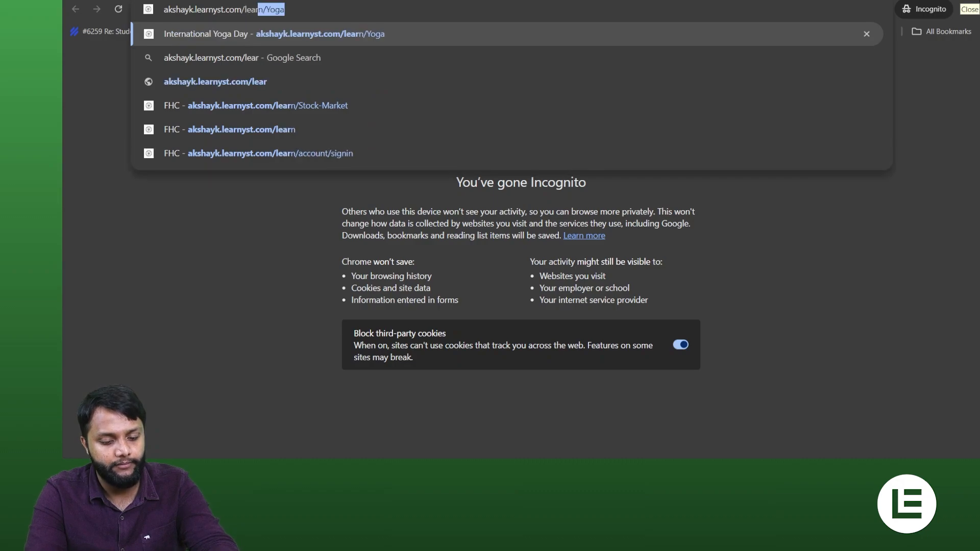
key("Delete")
key("Return")
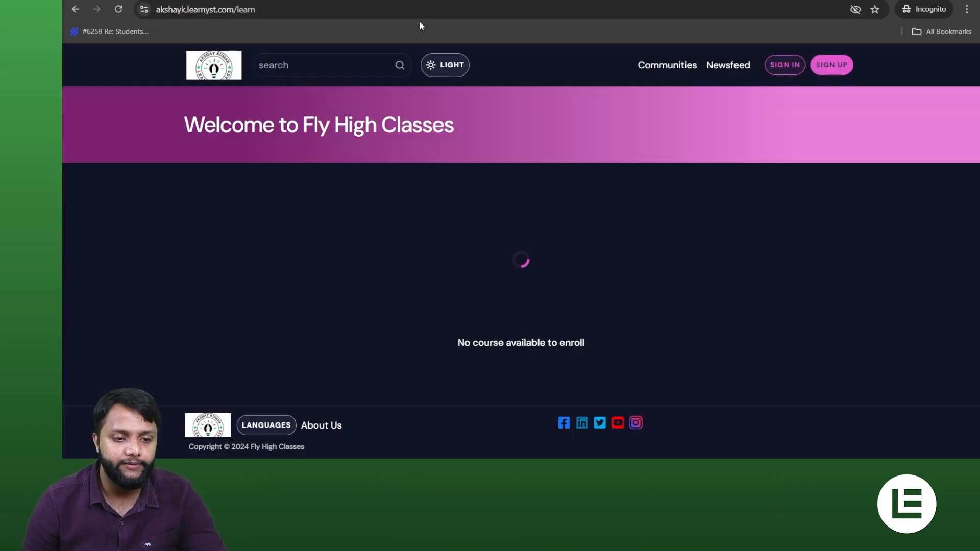
Copy the school's /learn page address into the new block's Button Link and set the Button Text to "Learn Page"
double_click(437, 9)
key("ctrl+a")
key("ctrl+c")
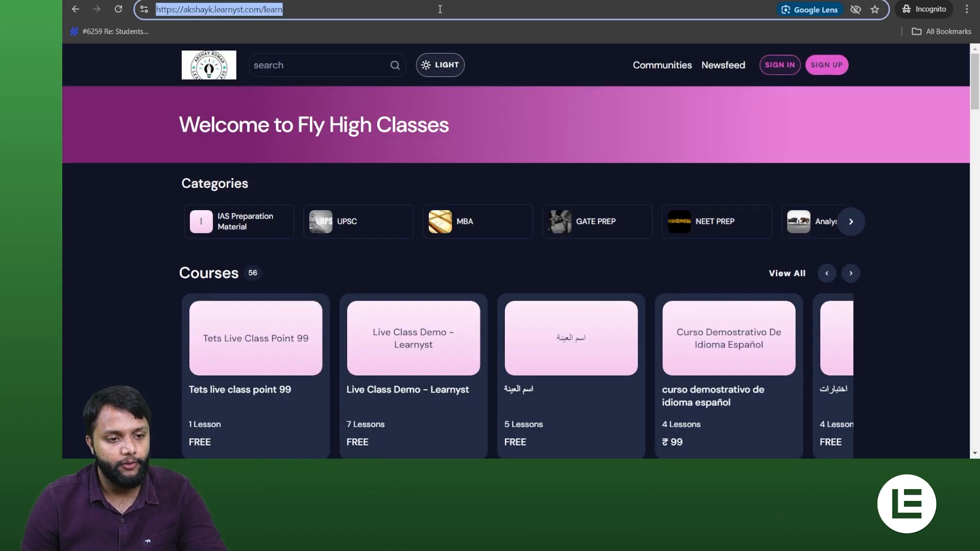
key("alt+Tab")
left_click(876, 185)
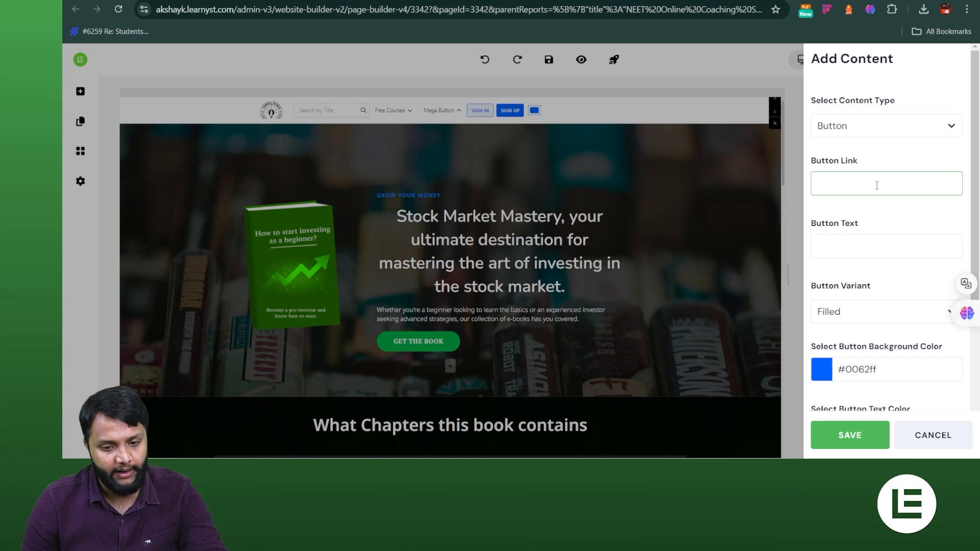
key("ctrl+v")
left_click(882, 242)
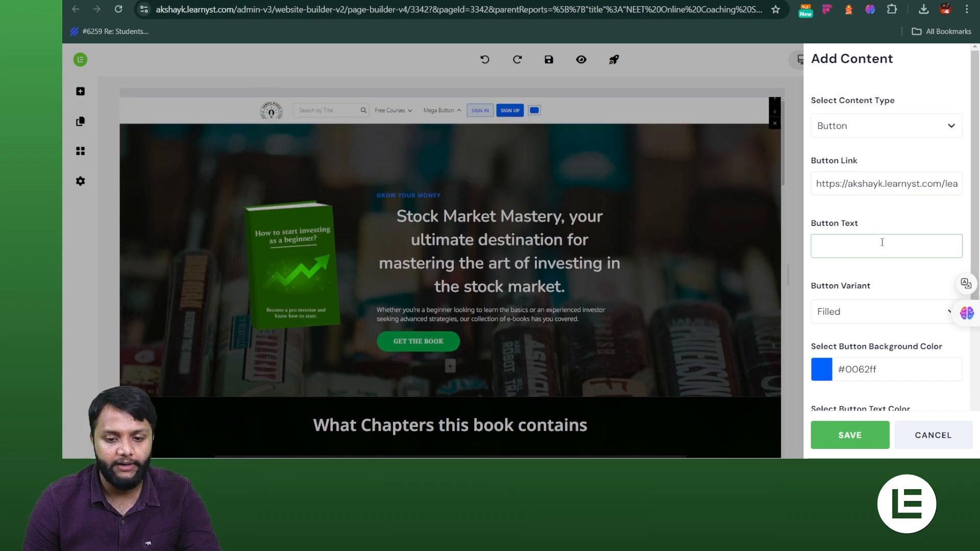
type("Learn Page")
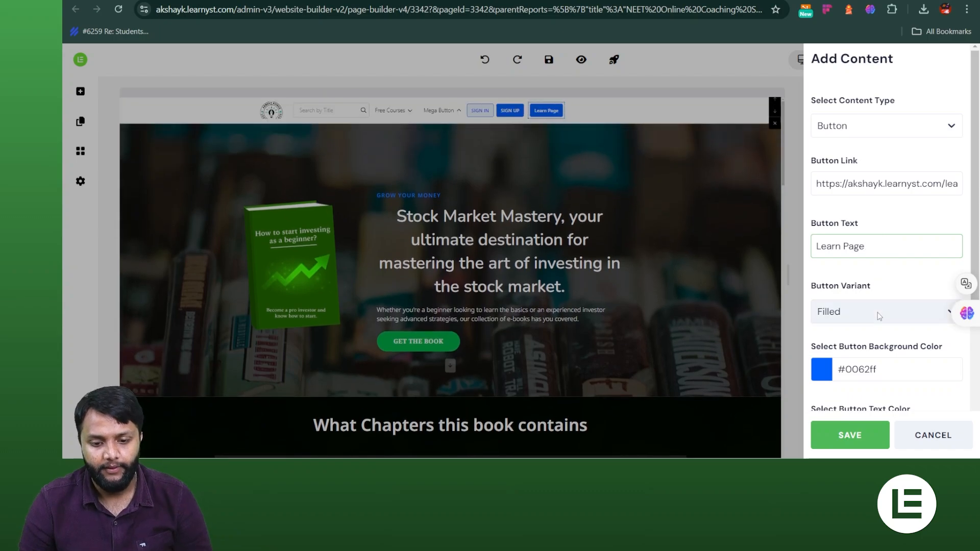
Try the Outline and Text variants for the Learn Page button, and return the variant to Filled
scroll(879, 316, "down", 3)
left_click(883, 191)
scroll(885, 194, "down", 2)
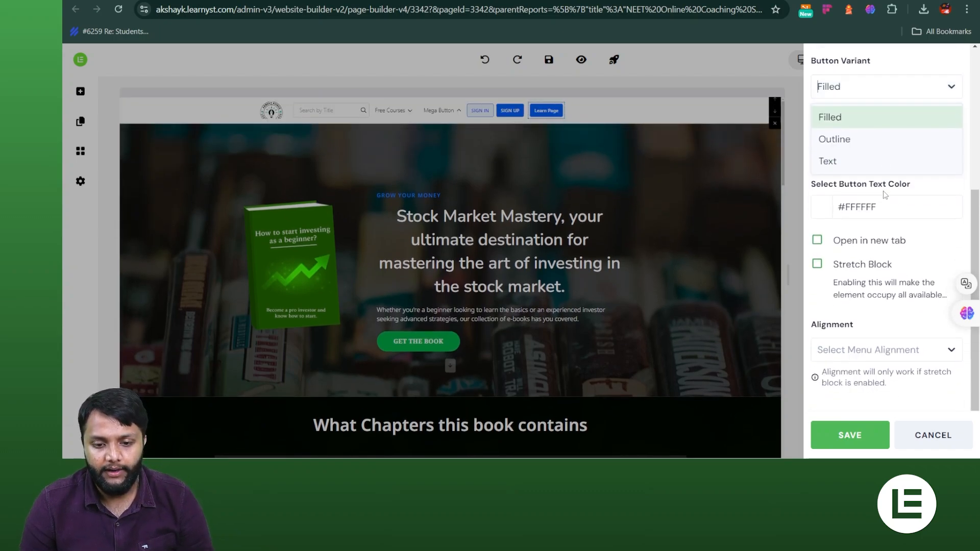
left_click(848, 141)
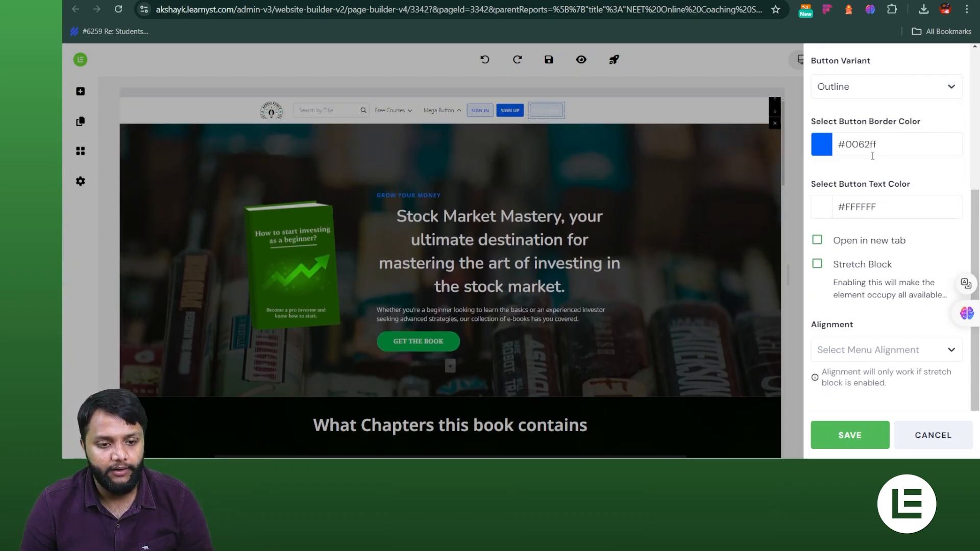
scroll(876, 174, "up", 3)
left_click(876, 206)
scroll(872, 153, "down", 3)
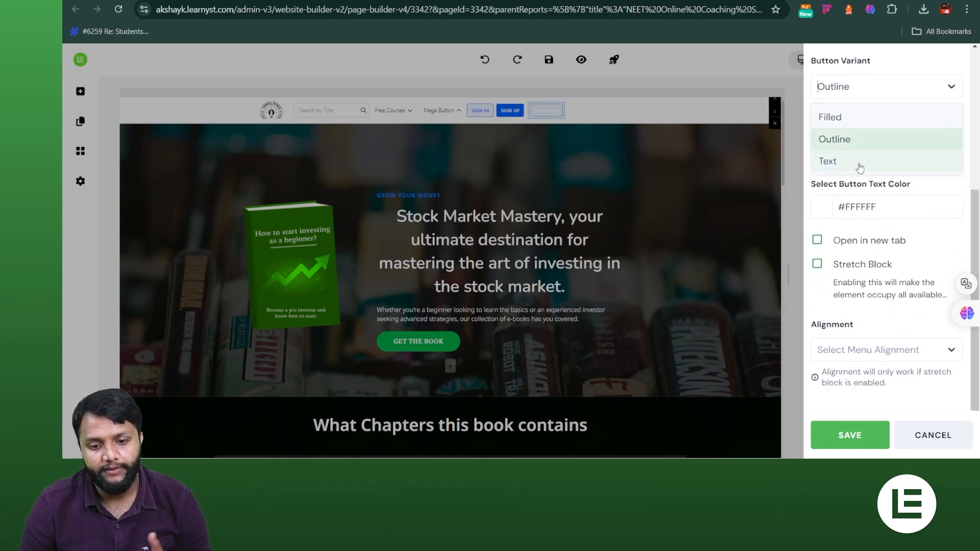
left_click(859, 164)
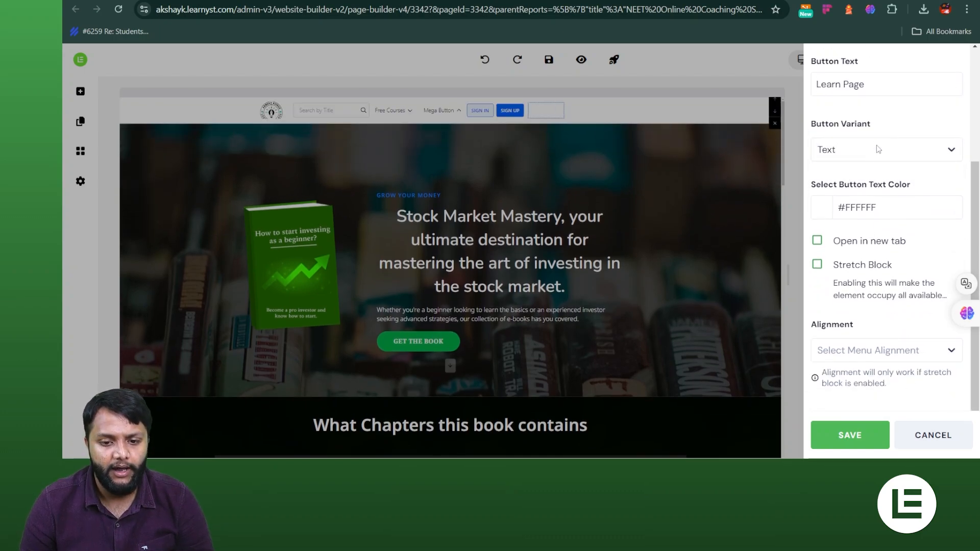
left_click(878, 150)
left_click(850, 181)
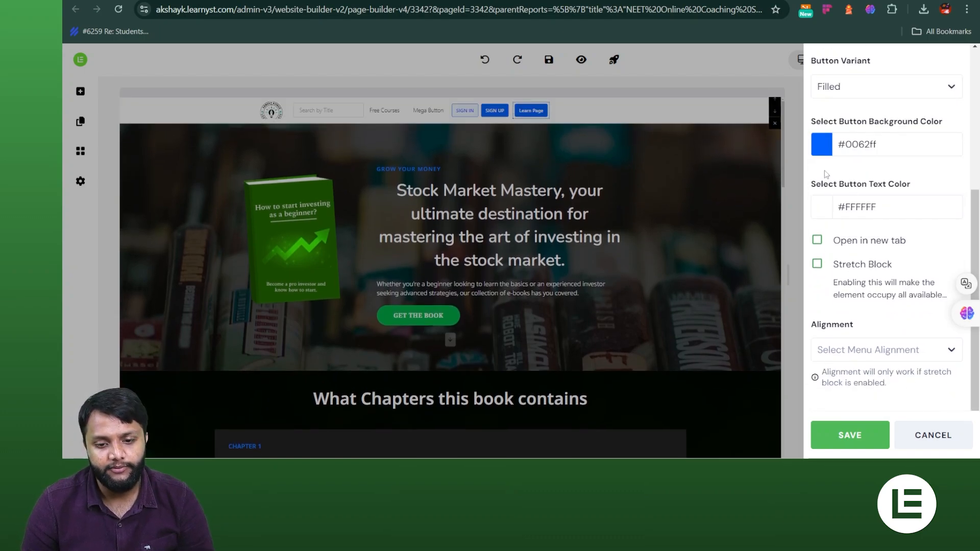
Set the Learn Page button's background color to the light green swatch (7ED321) and save the block
left_click(822, 152)
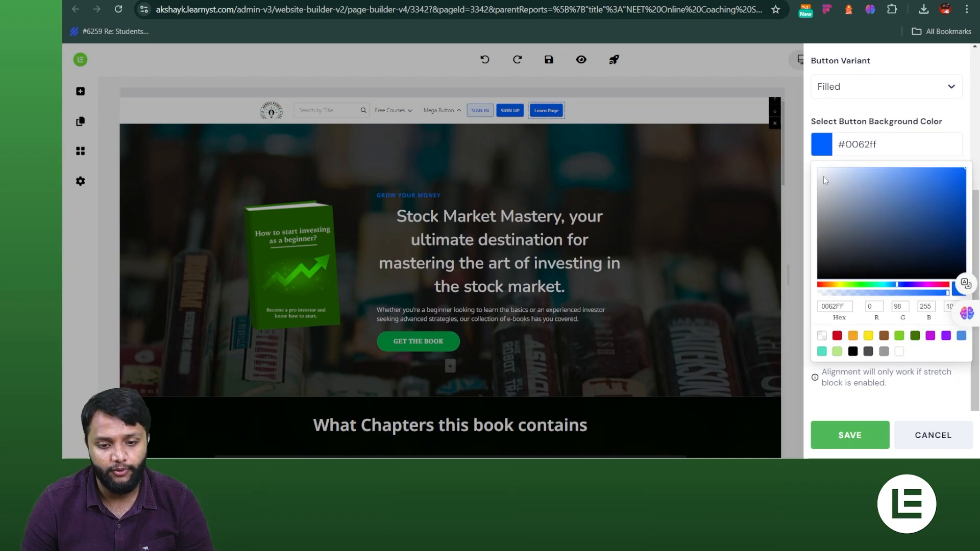
left_click(900, 336)
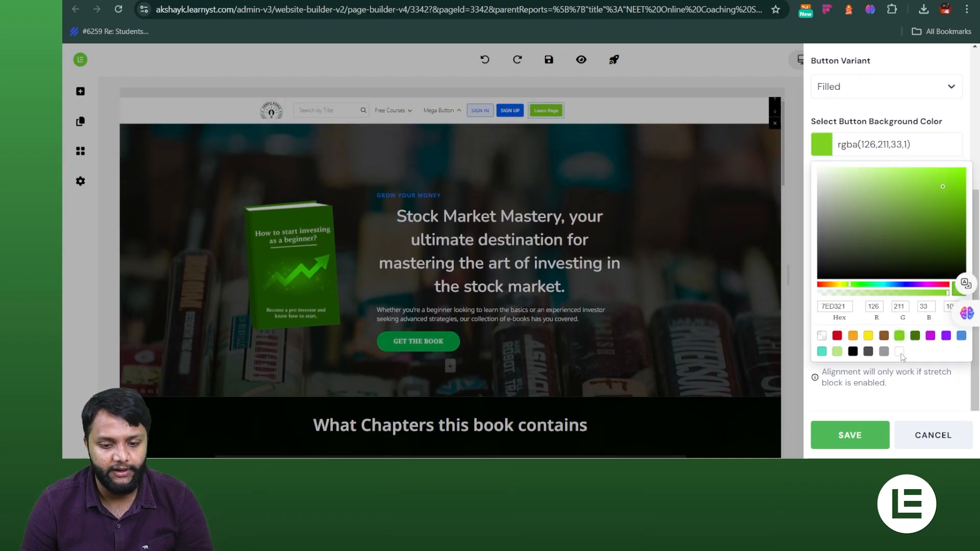
left_click(860, 435)
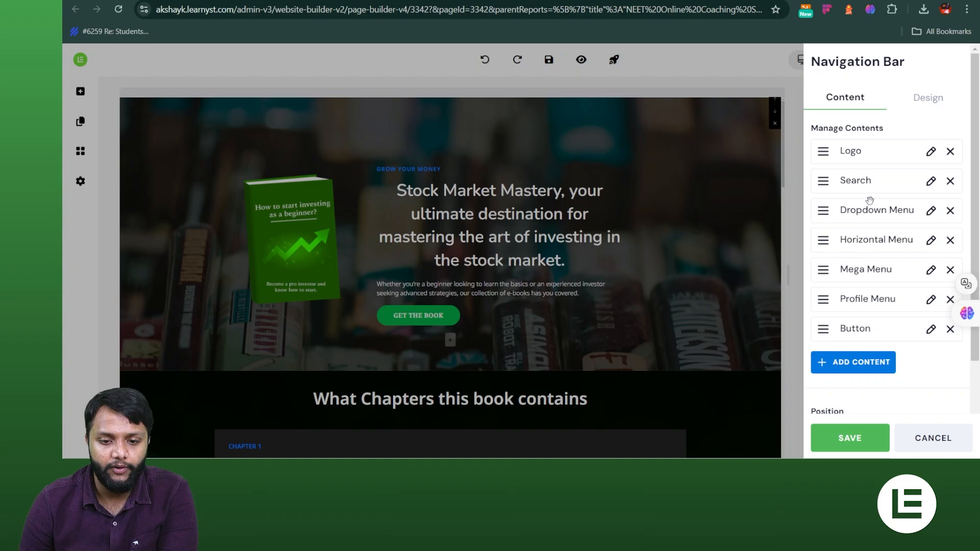
Reopen the Button block, review its text color, new tab, stretch and alignment options, and save it
left_click(931, 333)
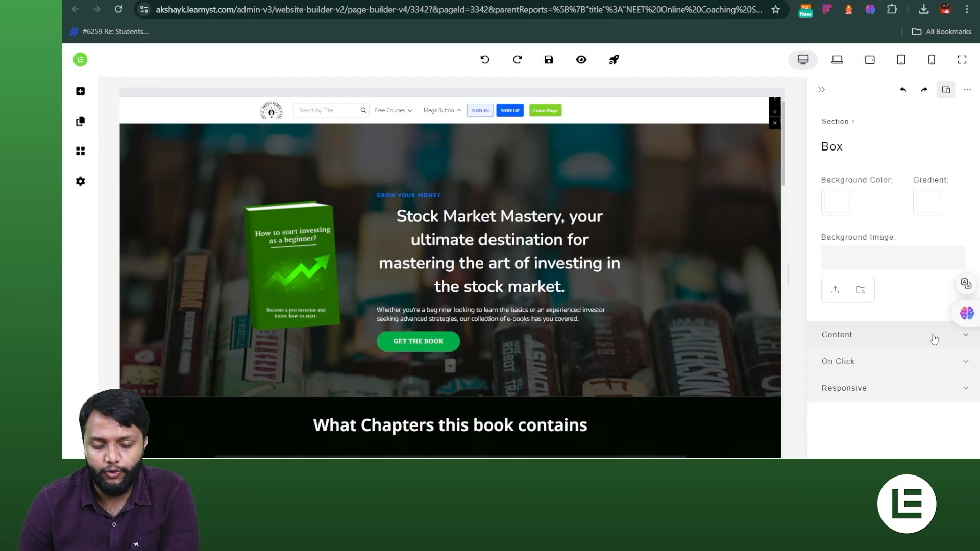
scroll(892, 251, "down", 5)
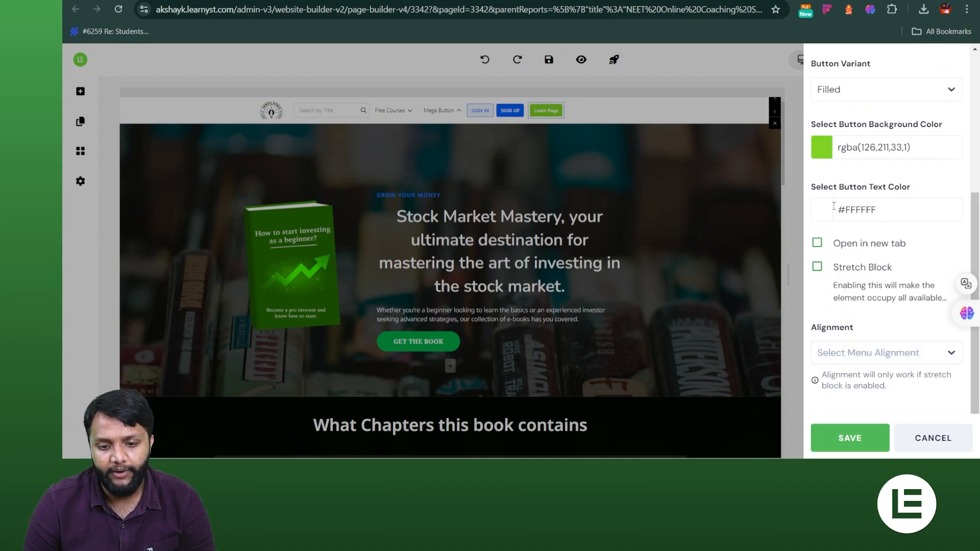
left_click(869, 437)
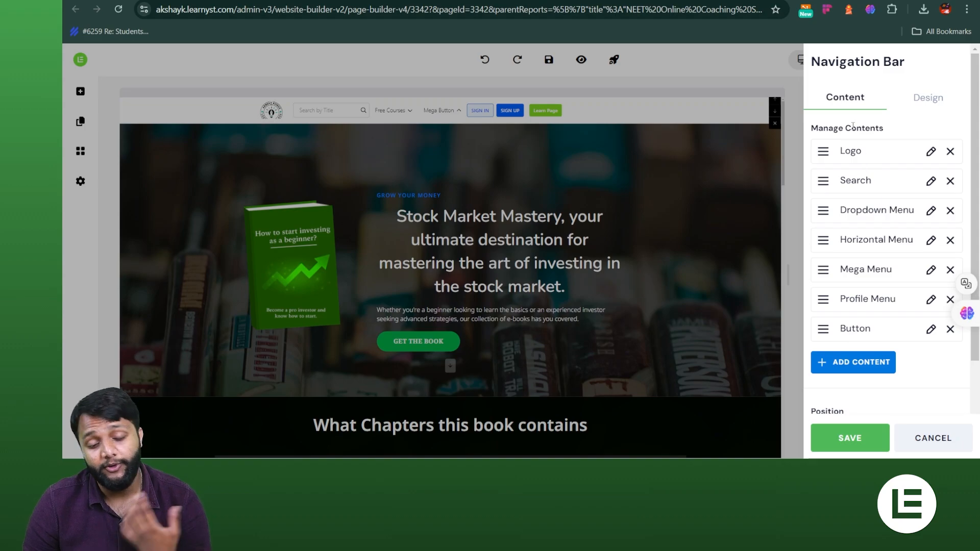
Review the content types offered for another navigation bar block, and remove the unused New Content entry
left_click(859, 377)
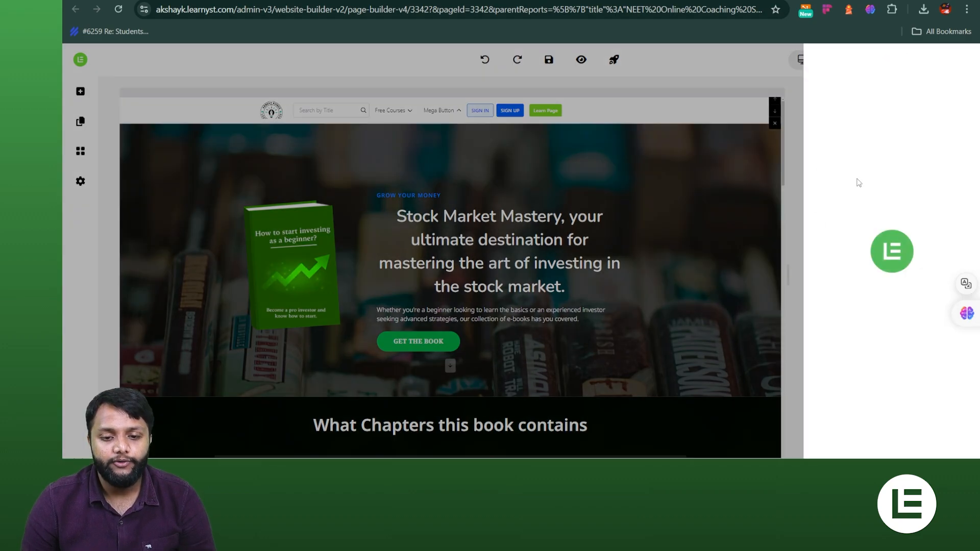
left_click(847, 132)
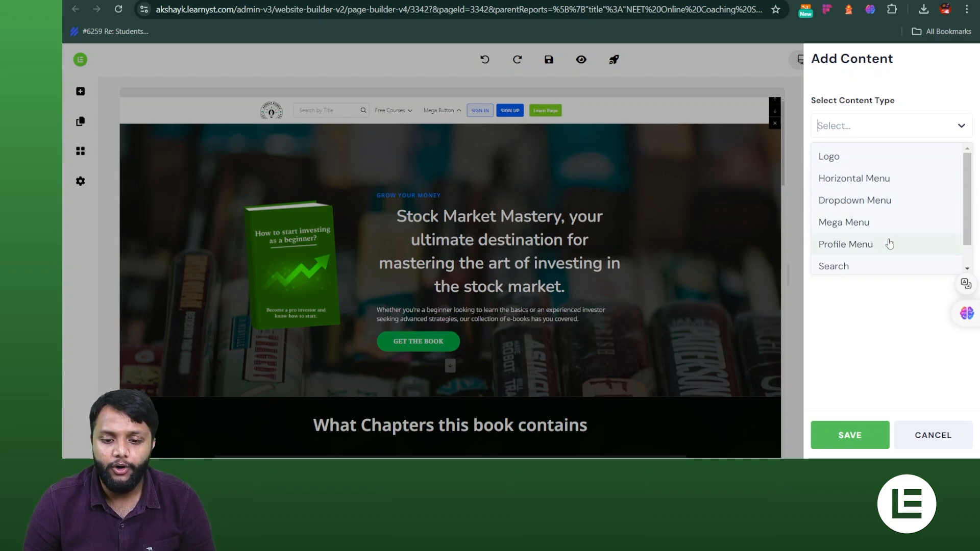
scroll(889, 243, "down", 1)
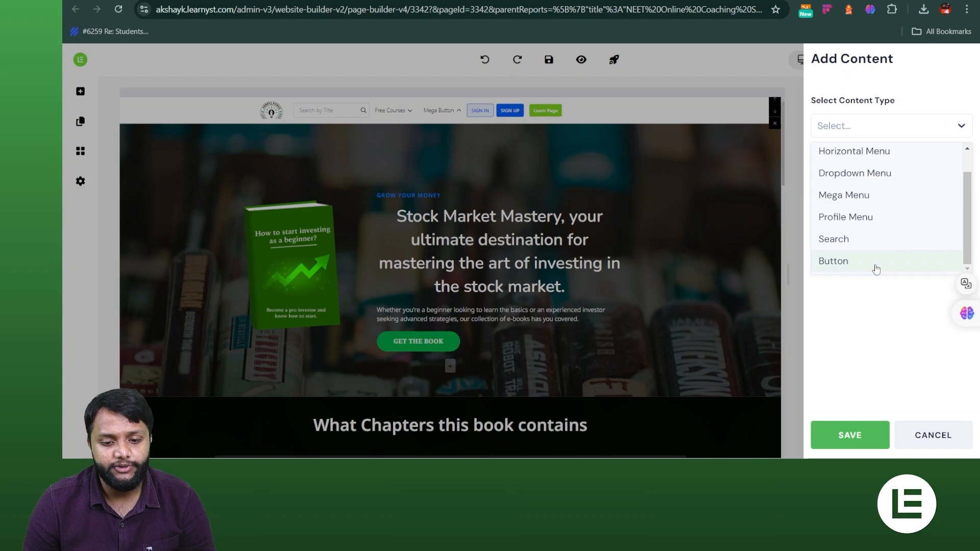
left_click(899, 446)
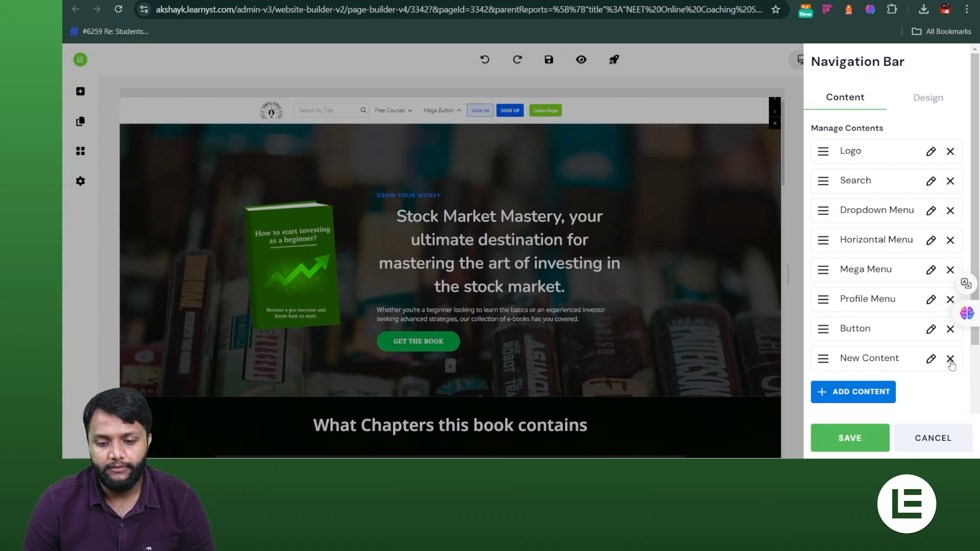
left_click(950, 359)
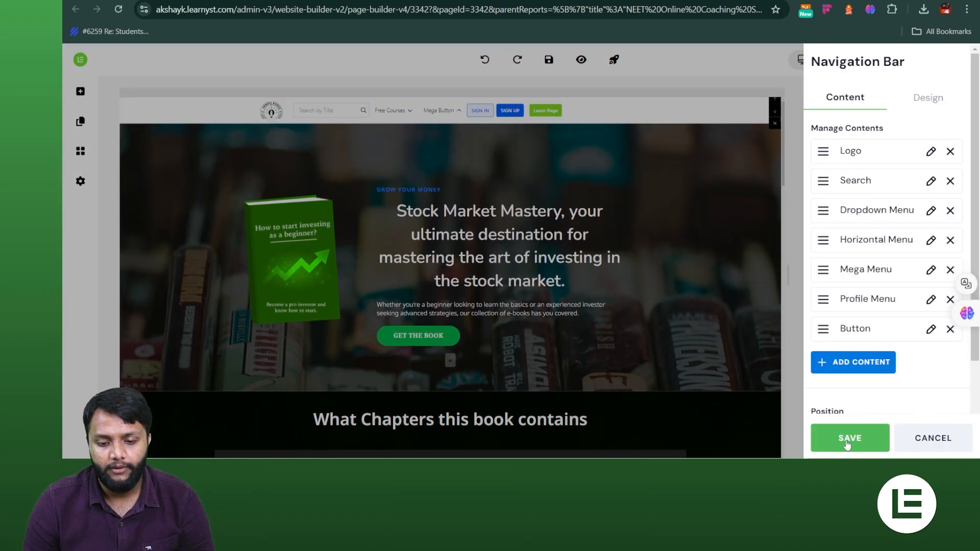
Save the navigation bar and the landing page, and open the page's preview
left_click(846, 439)
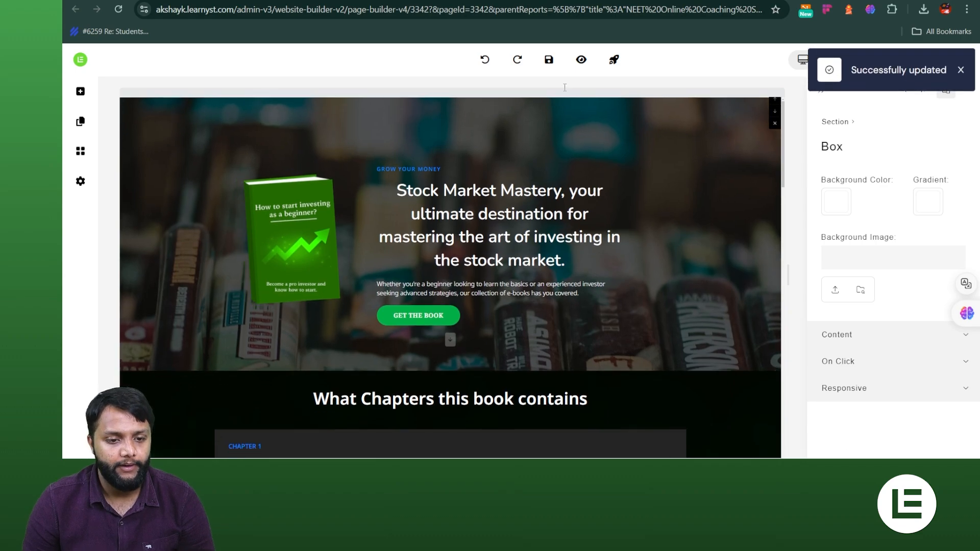
left_click(548, 61)
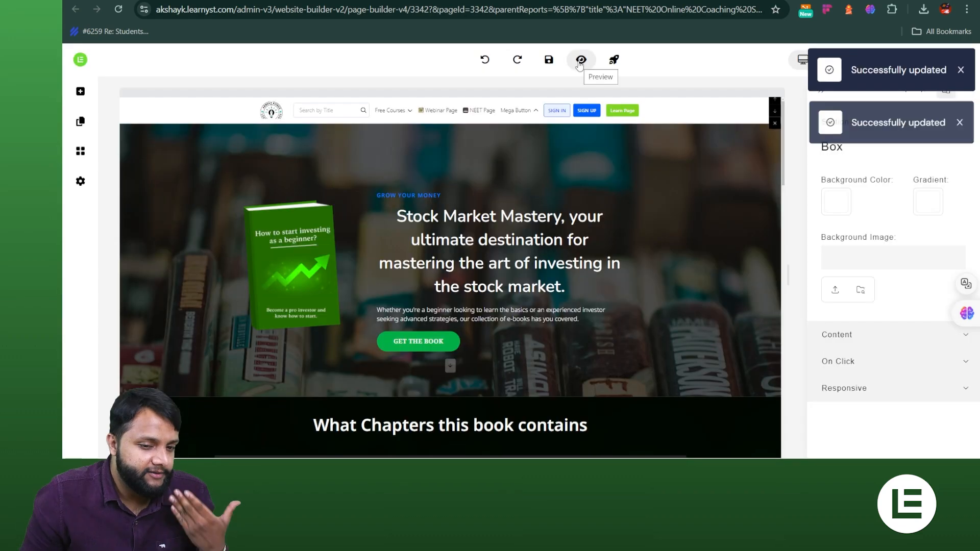
left_click(580, 61)
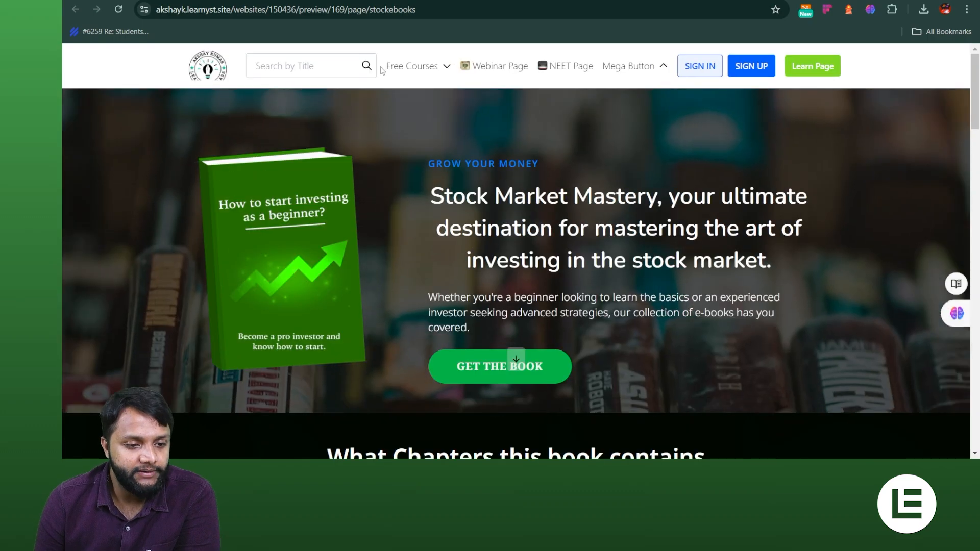
In the preview, check the Free Courses dropdown, the Mega Button's Lading Pages and Main Menu submenus, and the Learn Page link
mouse_move(434, 72)
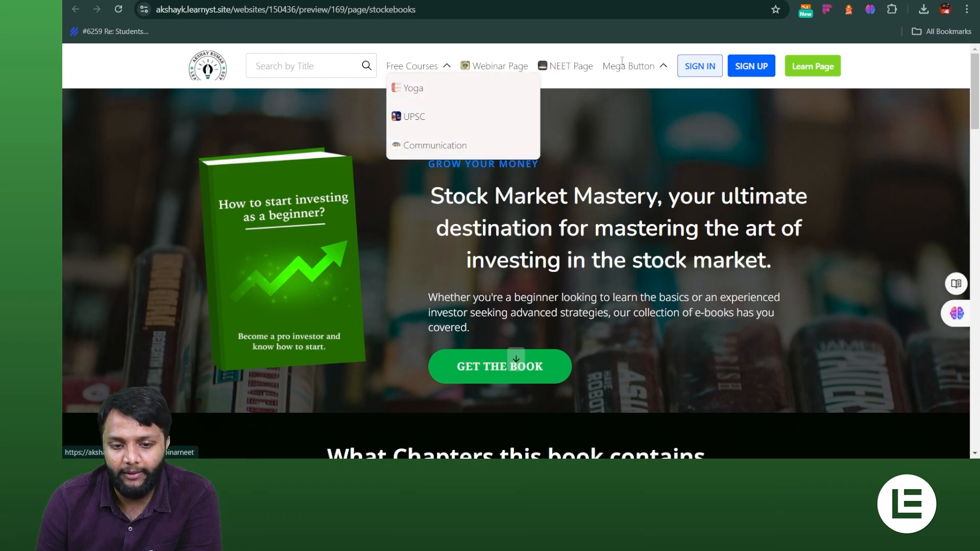
left_click(653, 67)
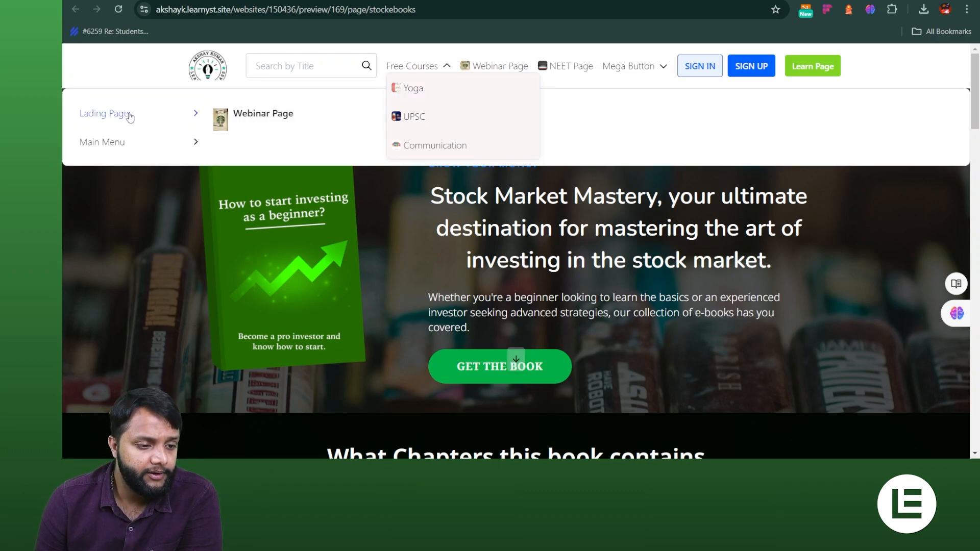
mouse_move(105, 145)
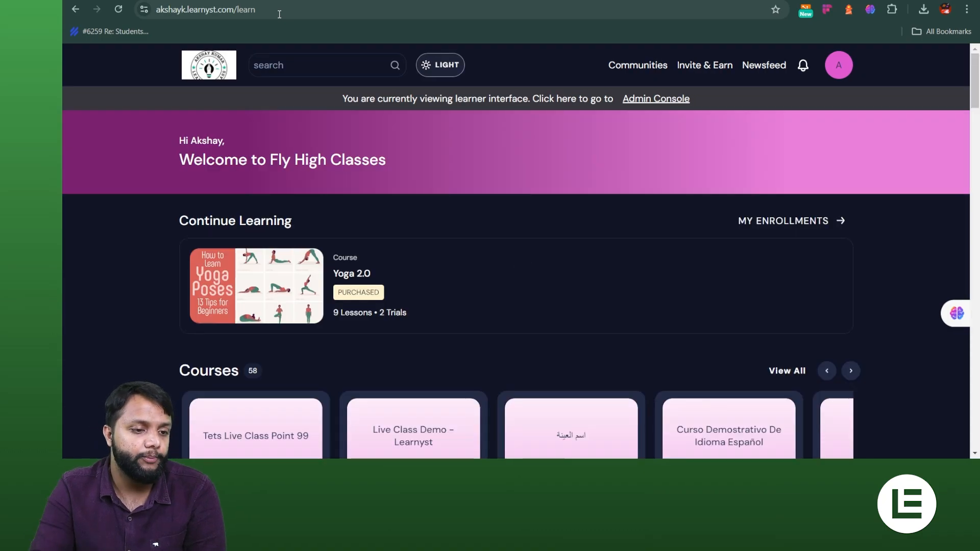
key("alt+Left")
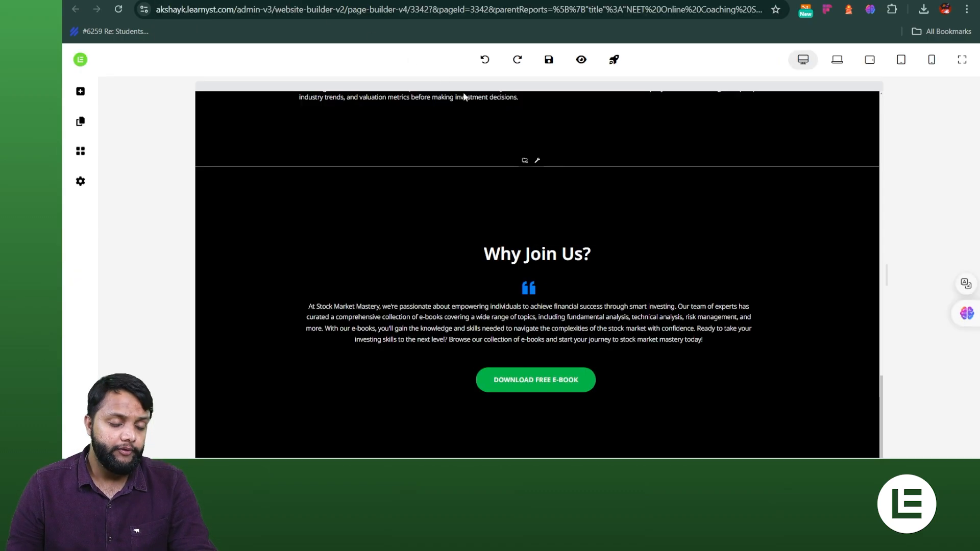
Back in the page builder, add the Footer widget to the landing page and check it below the Why Join Us section
left_click(81, 151)
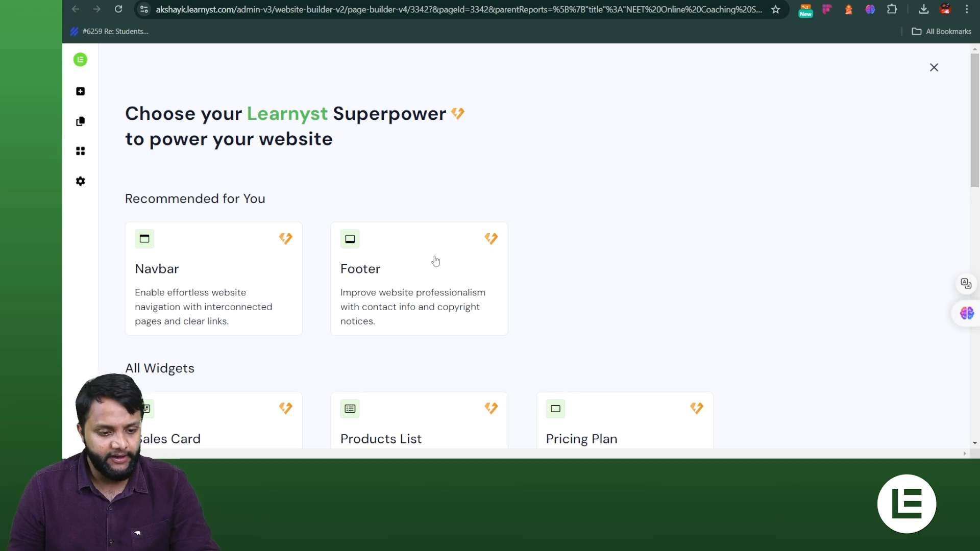
left_click(416, 271)
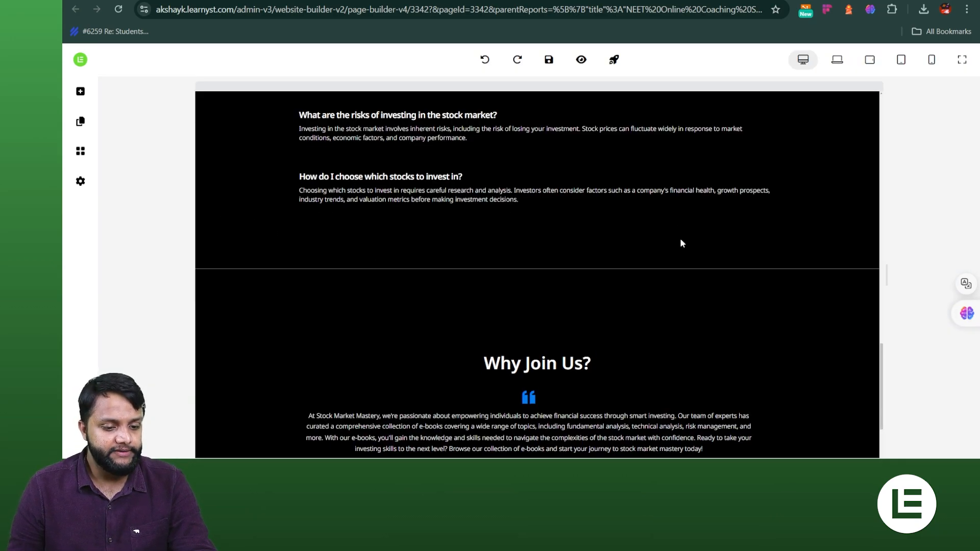
scroll(682, 243, "down", 3)
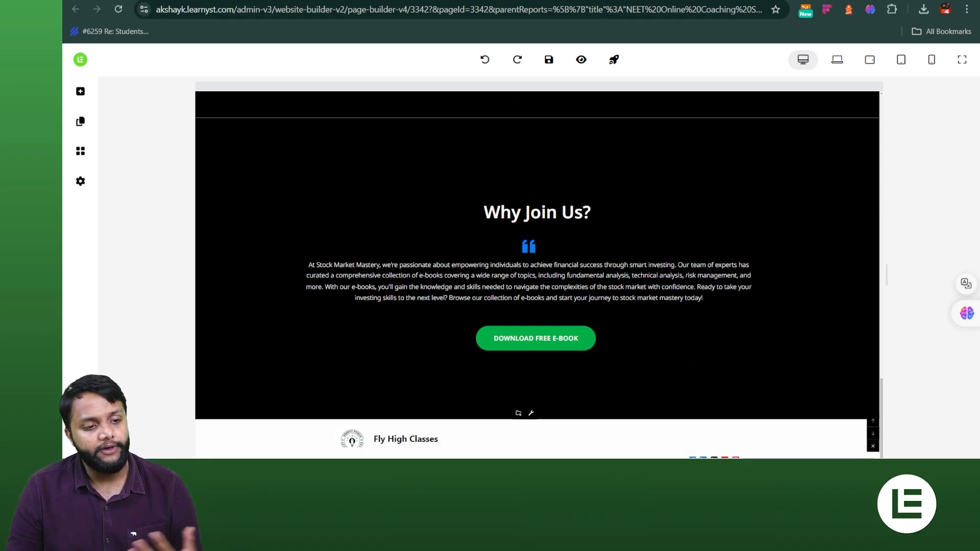
Switch to the Learnyst admin, return to the dashboard, and open the About School details under Branding
left_click(102, 1)
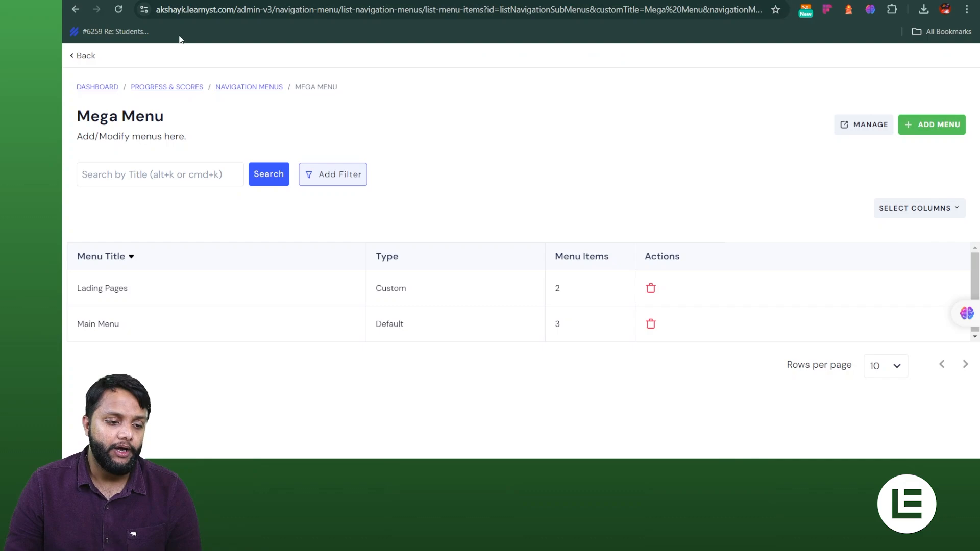
left_click(80, 56)
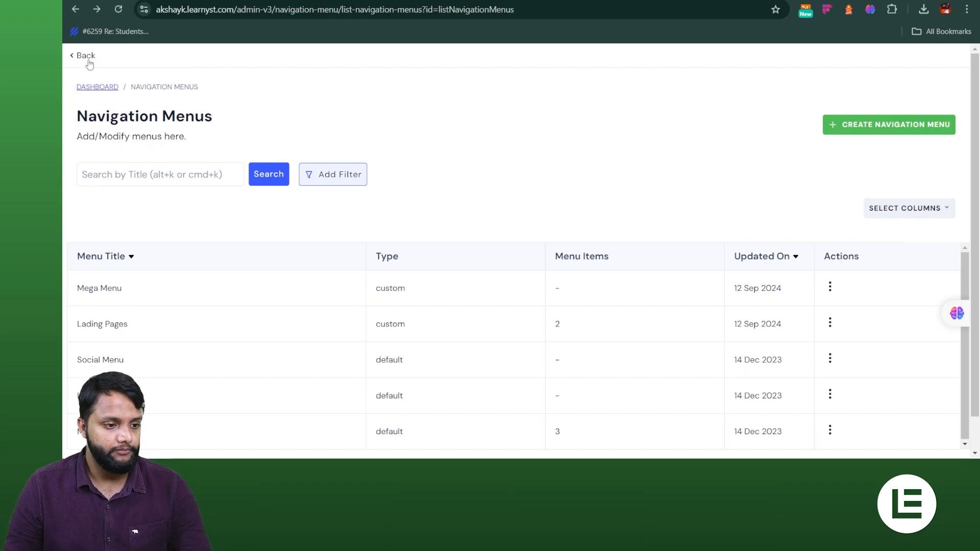
left_click(91, 88)
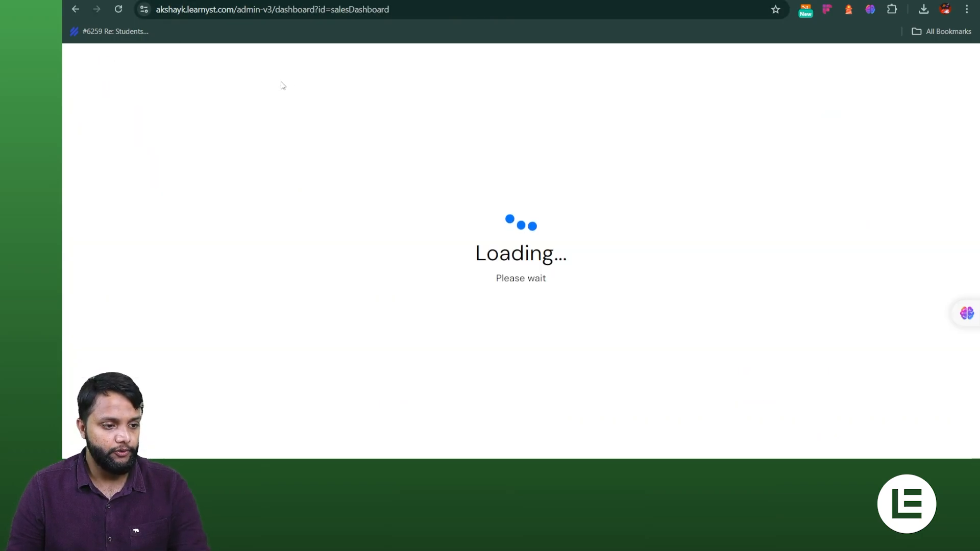
scroll(153, 316, "down", 1)
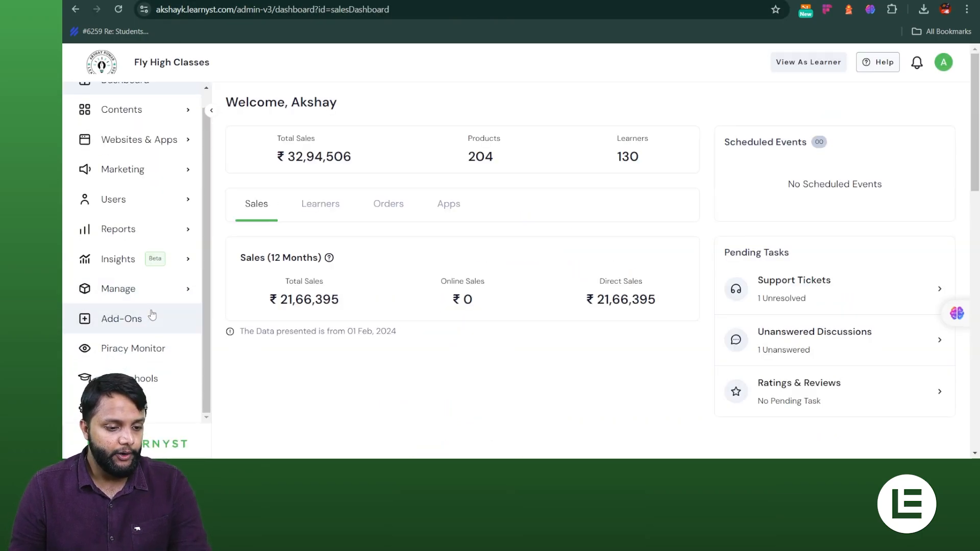
left_click(139, 140)
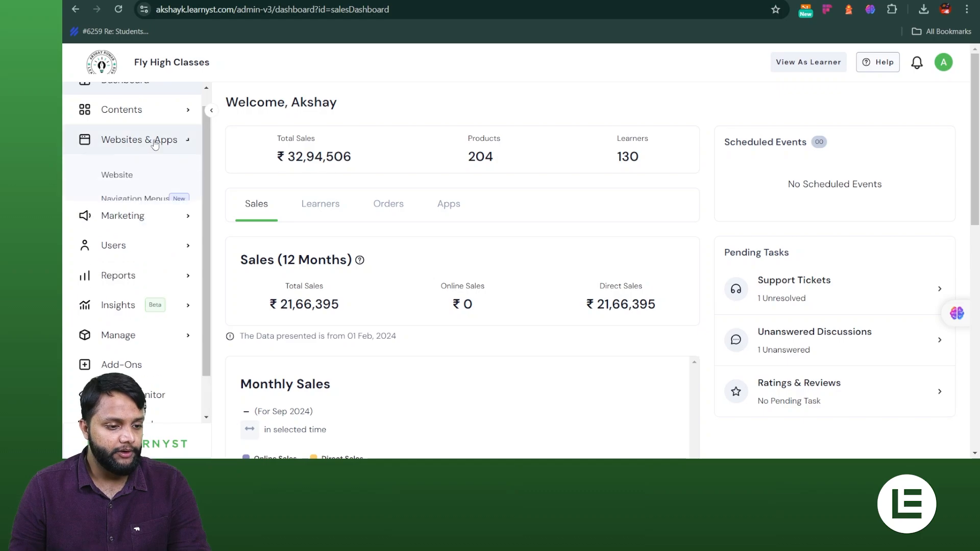
left_click(125, 247)
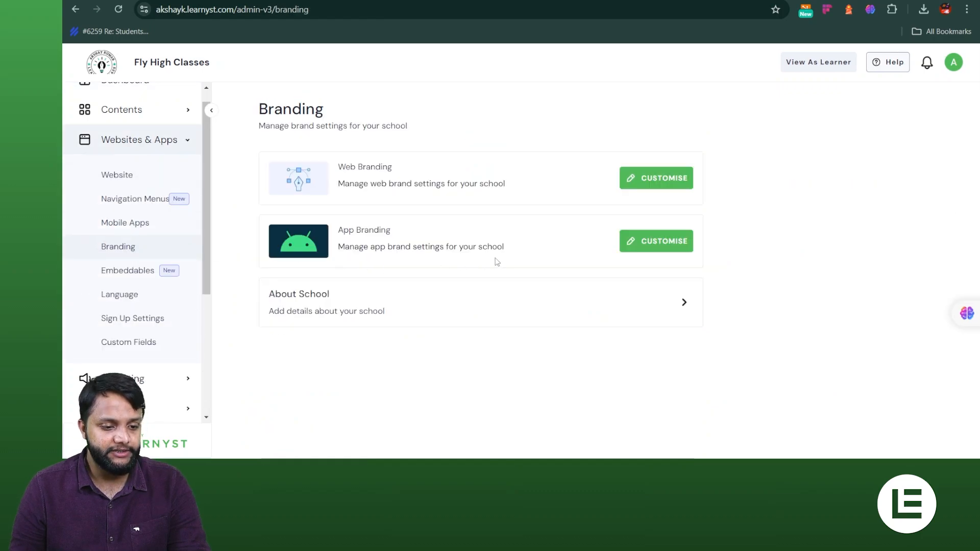
left_click(547, 309)
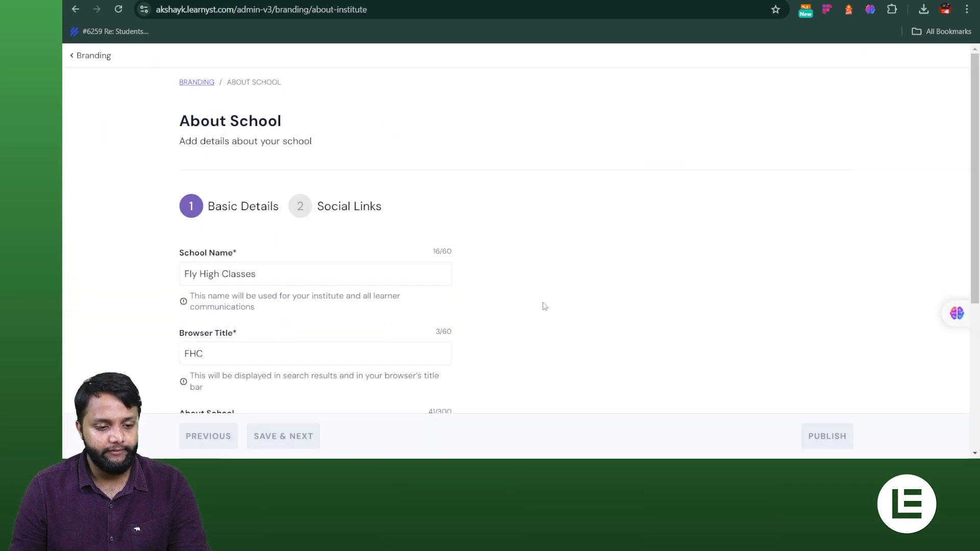
Review the school's basic details, save and continue to Social Links, and examine the links against the page builder's footer
scroll(409, 293, "down", 2)
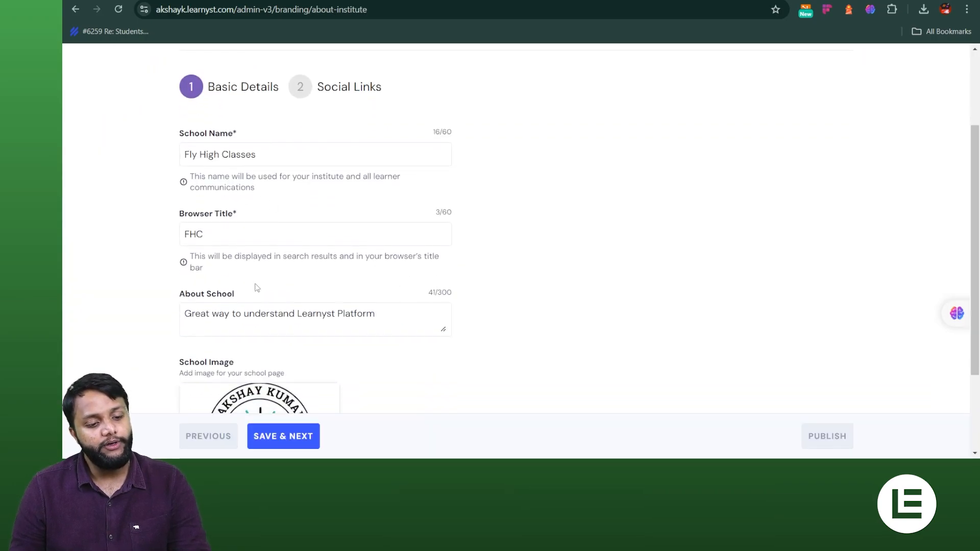
scroll(294, 241, "down", 2)
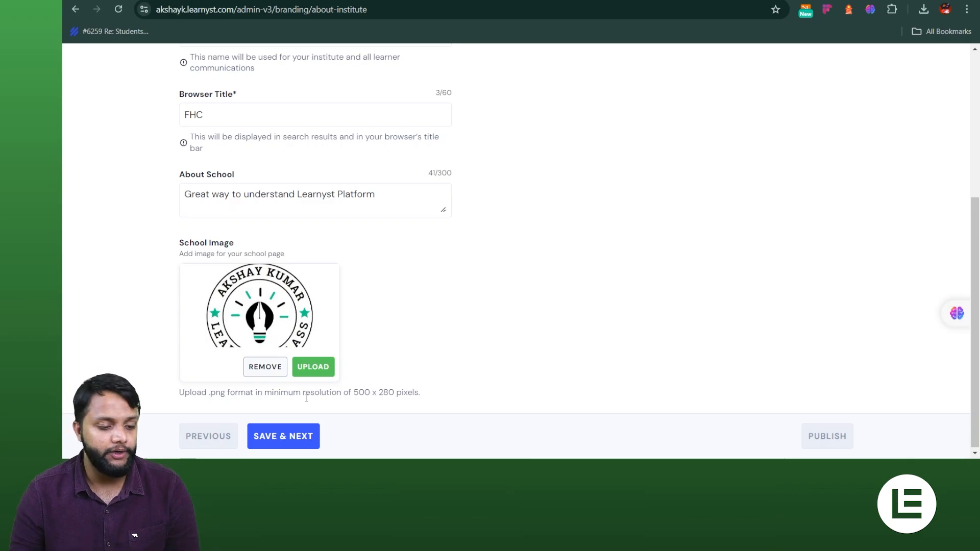
left_click(297, 436)
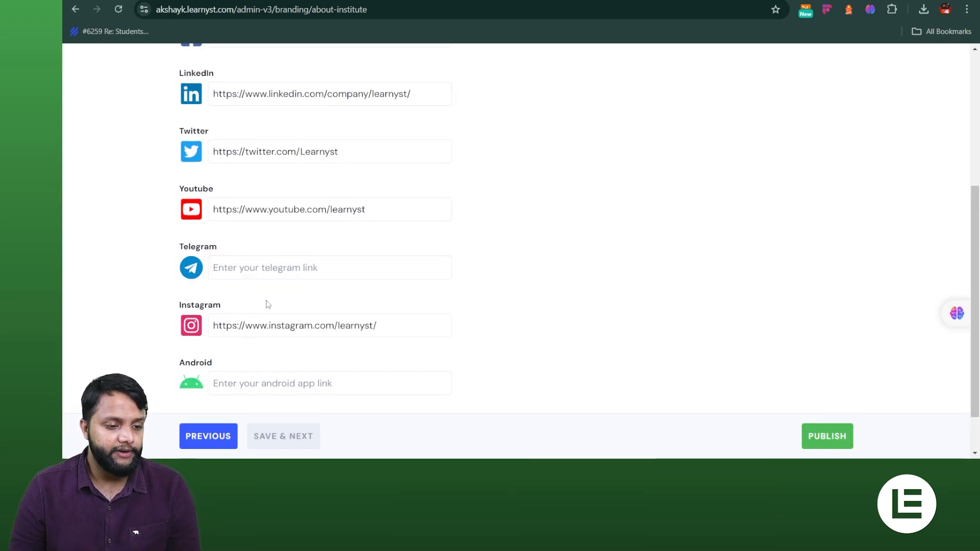
scroll(267, 197, "up", 4)
scroll(295, 305, "down", 3)
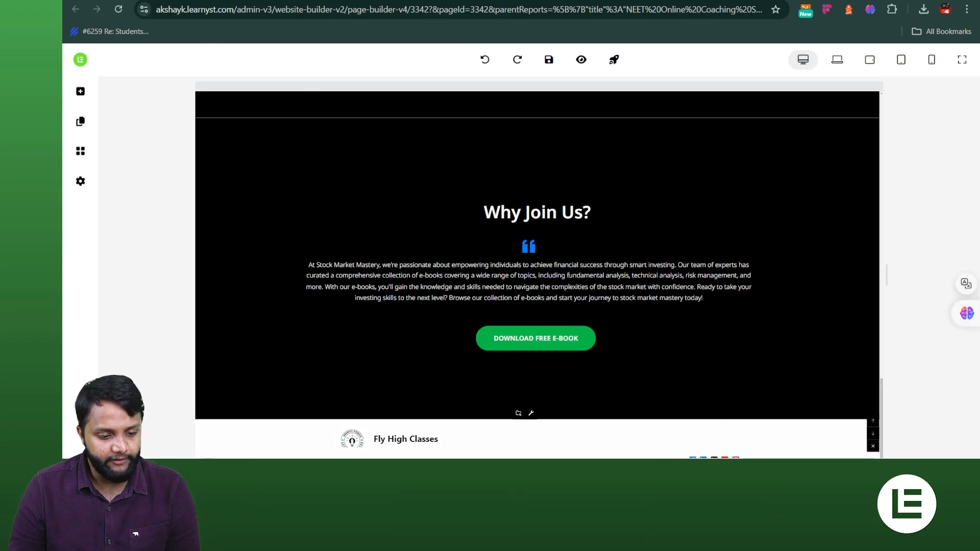
left_click(536, 444)
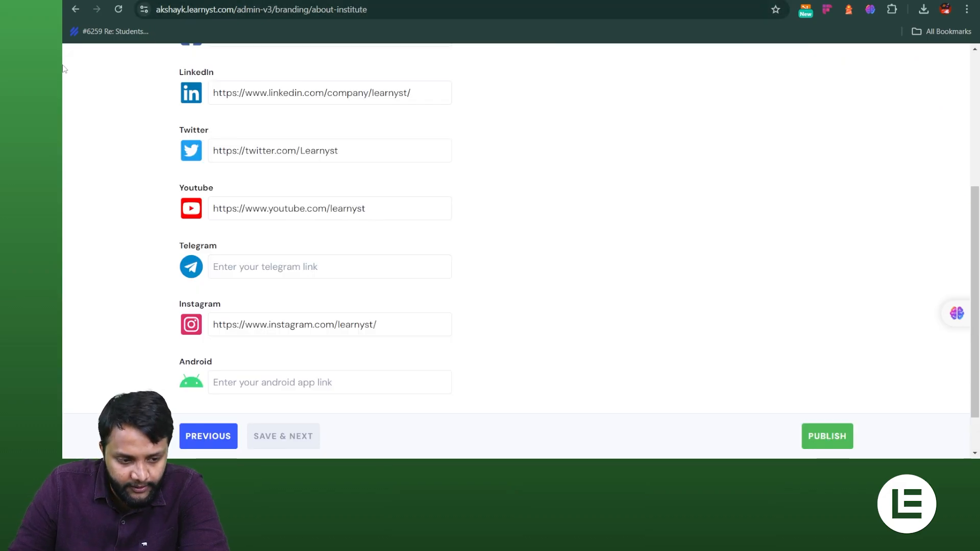
scroll(76, 64, "up", 5)
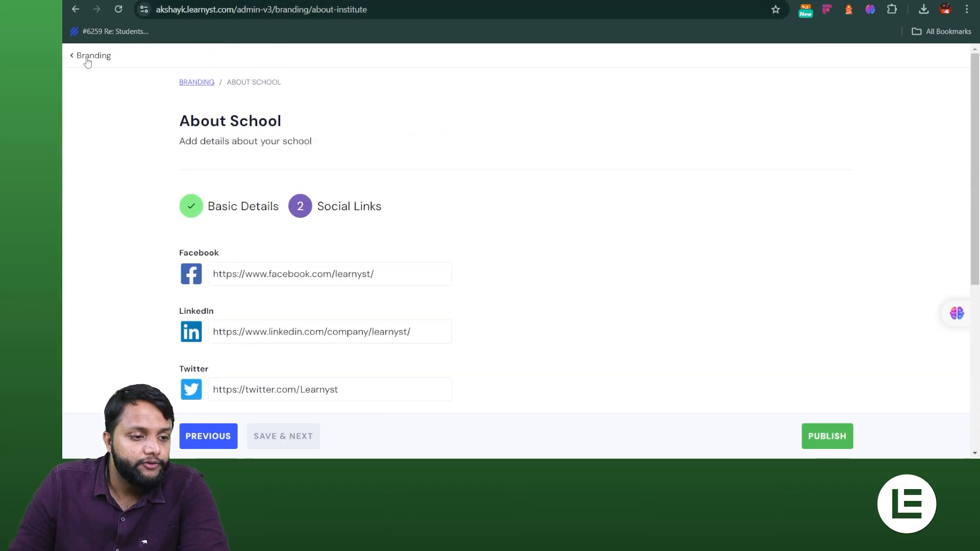
Open the Website settings, review the Policy list, and try to add a policy
left_click(89, 56)
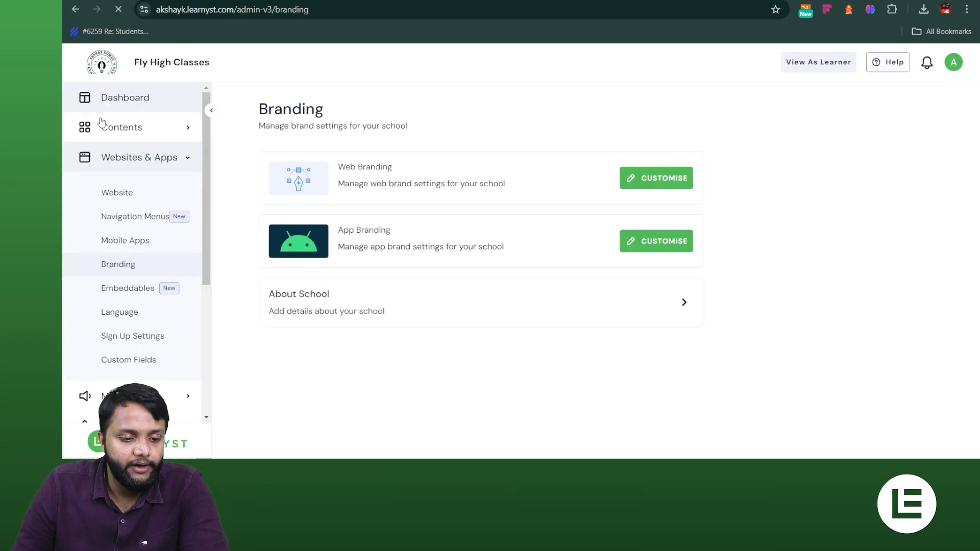
left_click(171, 202)
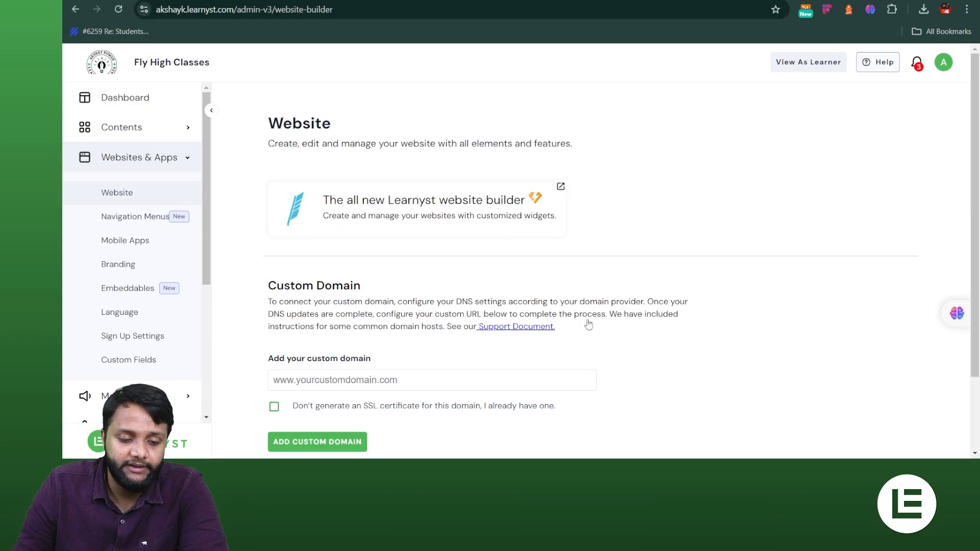
scroll(267, 172, "down", 2)
left_click(115, 199)
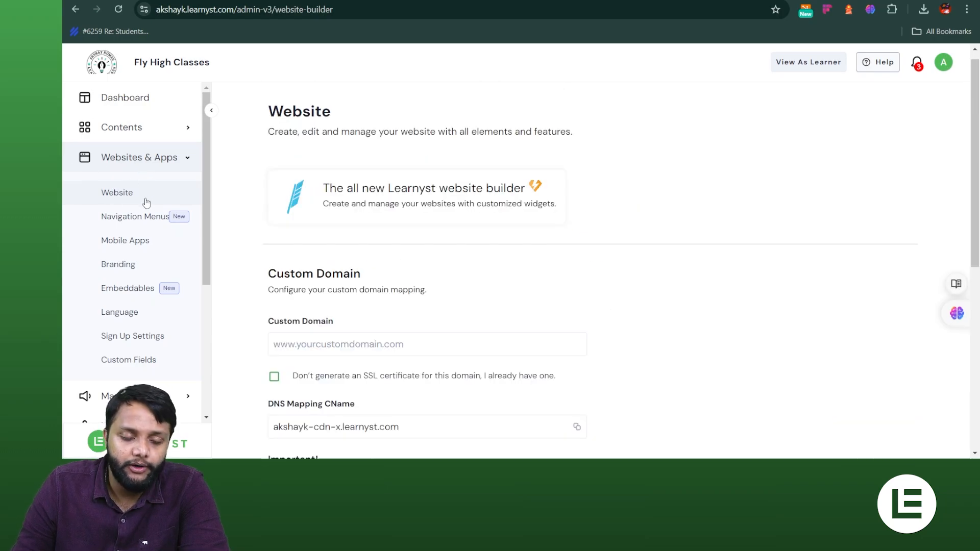
scroll(548, 277, "down", 6)
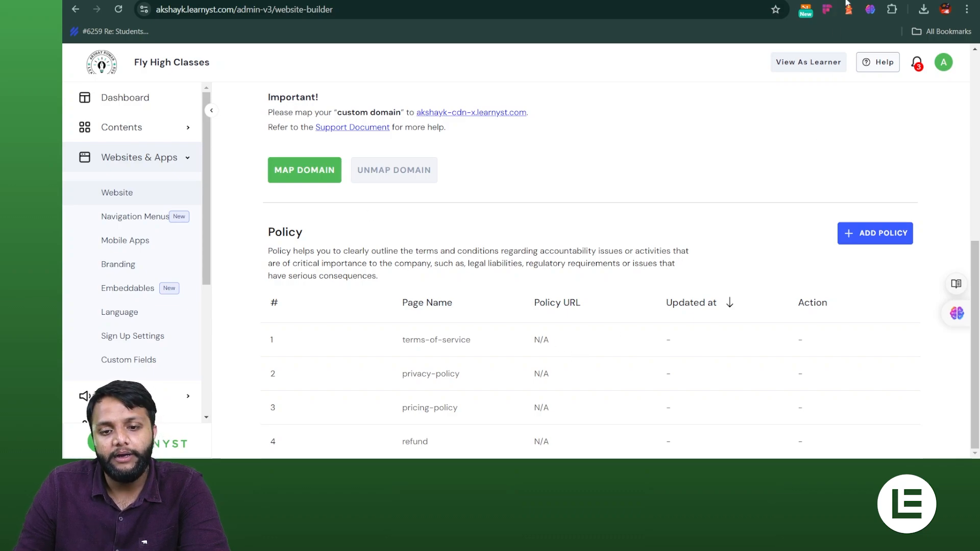
left_click(465, 346)
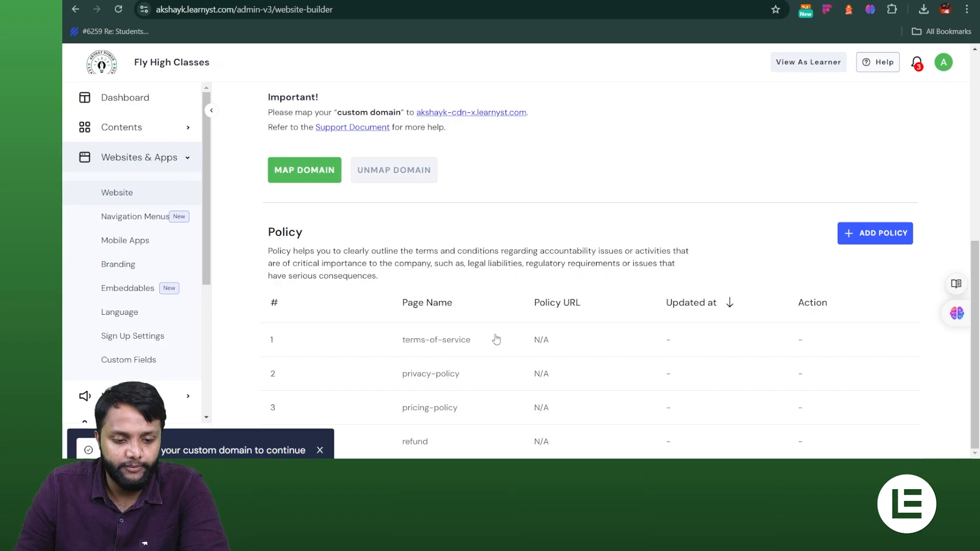
left_click(882, 239)
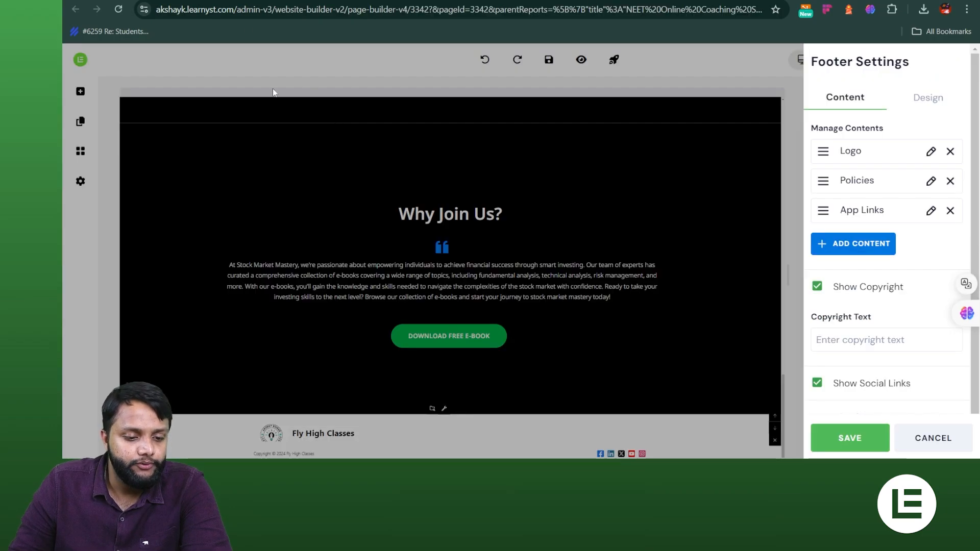
In the page builder's footer settings, add a Policies content block and save it
left_click(823, 250)
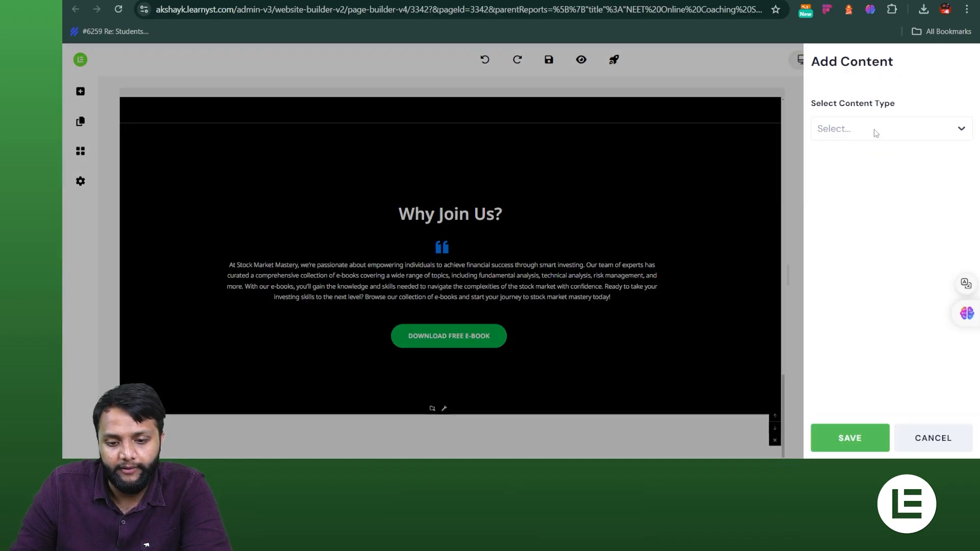
left_click(875, 127)
left_click(853, 200)
left_click(873, 440)
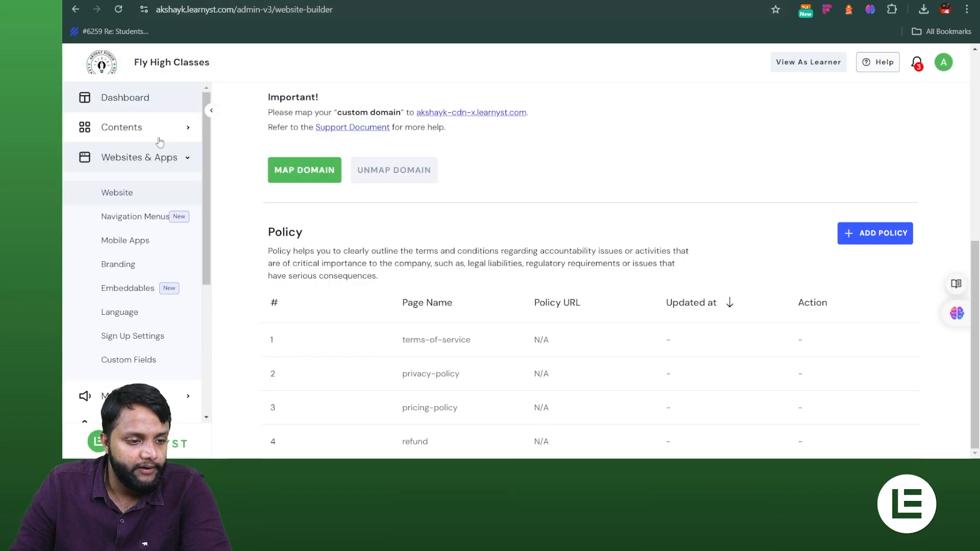
In the admin's Branding section, examine the Android and iOS app link fields under About School's Social Links
left_click(130, 265)
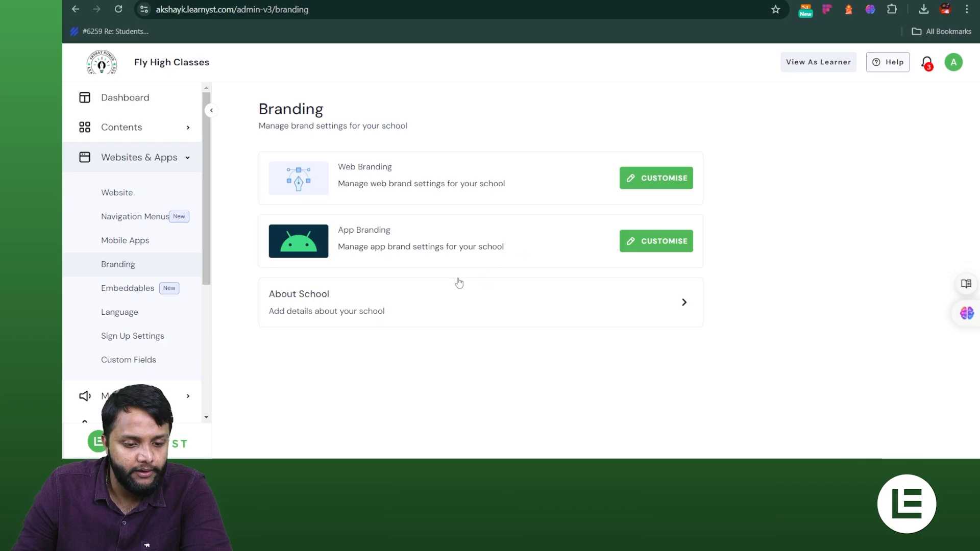
left_click(458, 284)
left_click(306, 437)
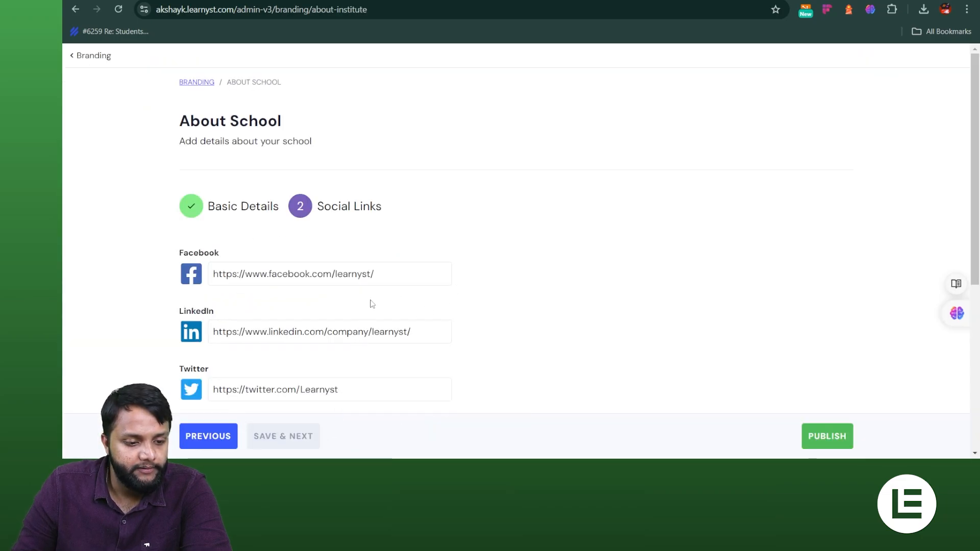
scroll(371, 305, "down", 5)
scroll(220, 286, "up", 5)
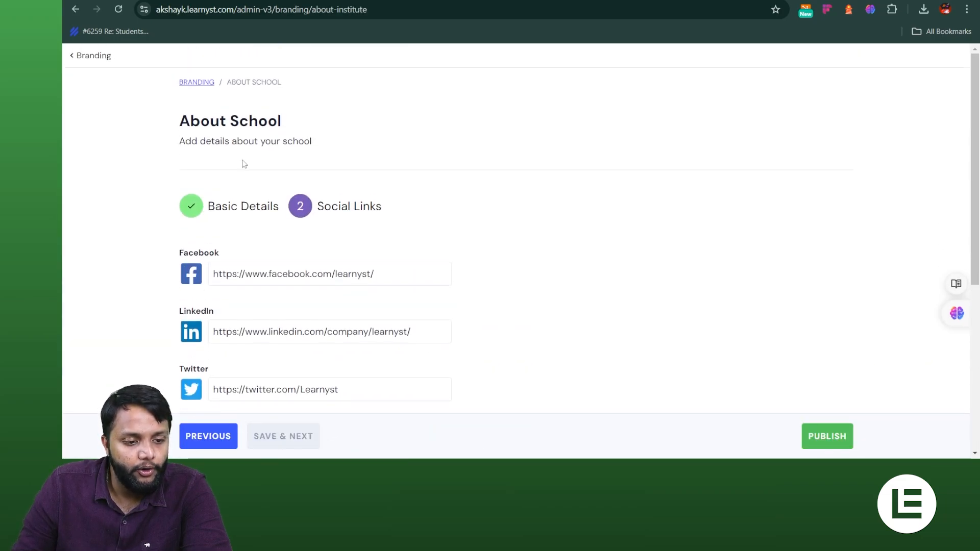
scroll(240, 165, "down", 3)
scroll(301, 280, "down", 2)
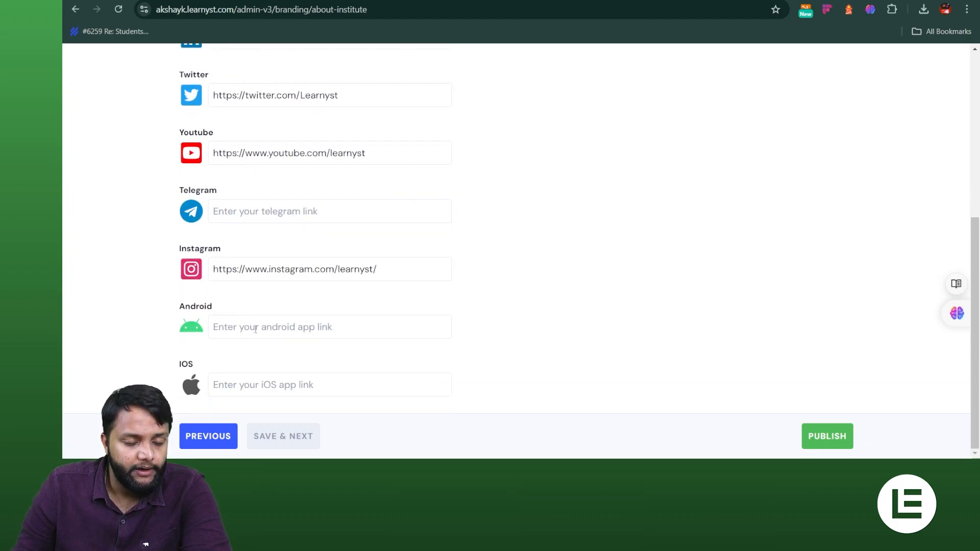
scroll(269, 384, "up", 4)
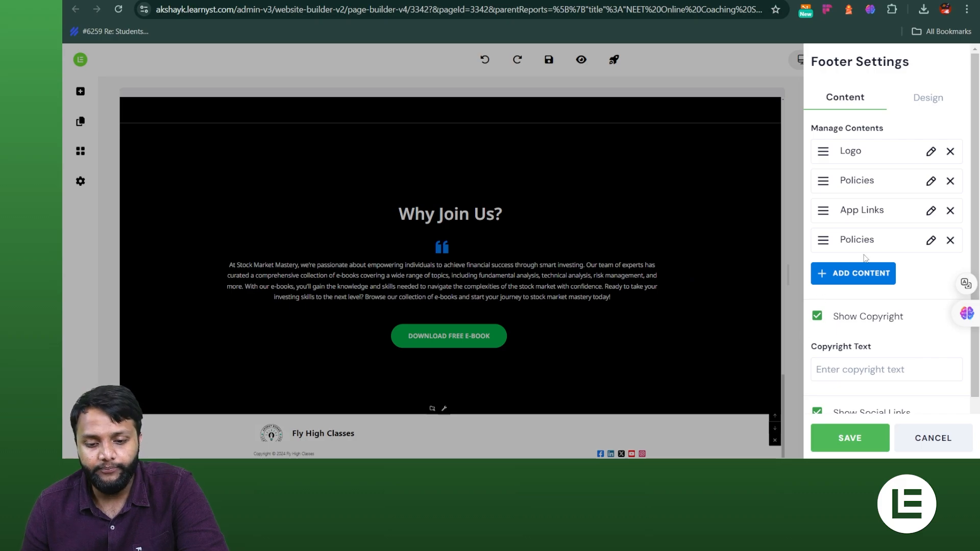
Add a Menu content block showing the Main Menu to the footer, and remove that block again
left_click(868, 278)
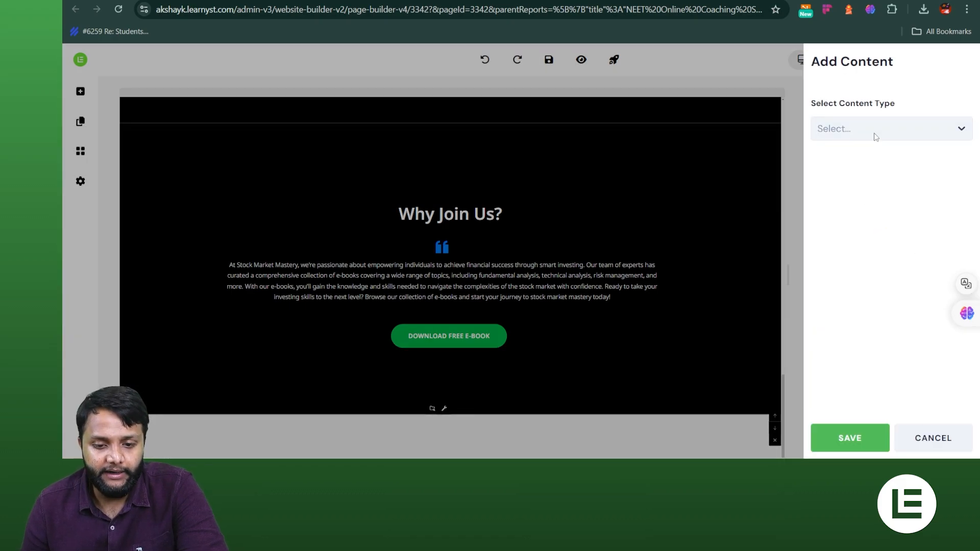
left_click(874, 132)
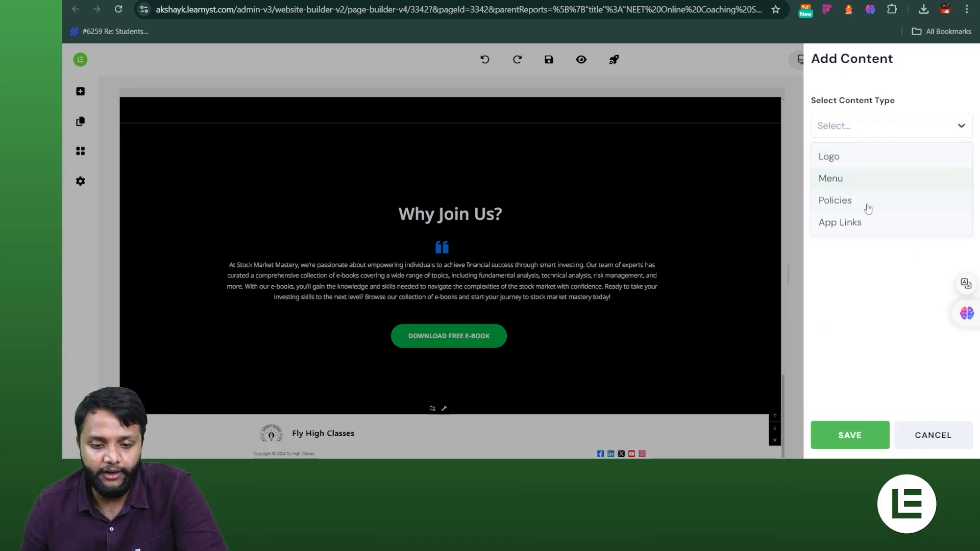
left_click(864, 179)
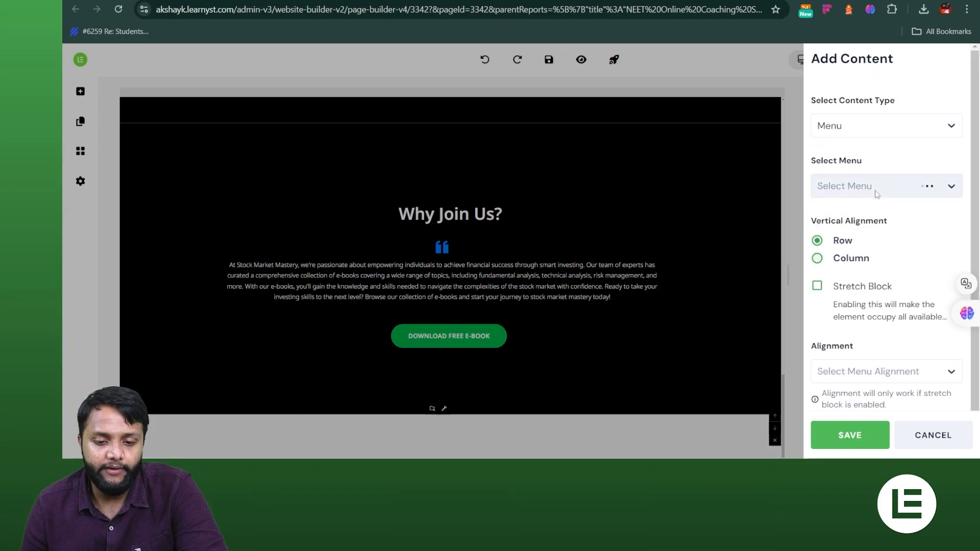
left_click(840, 430)
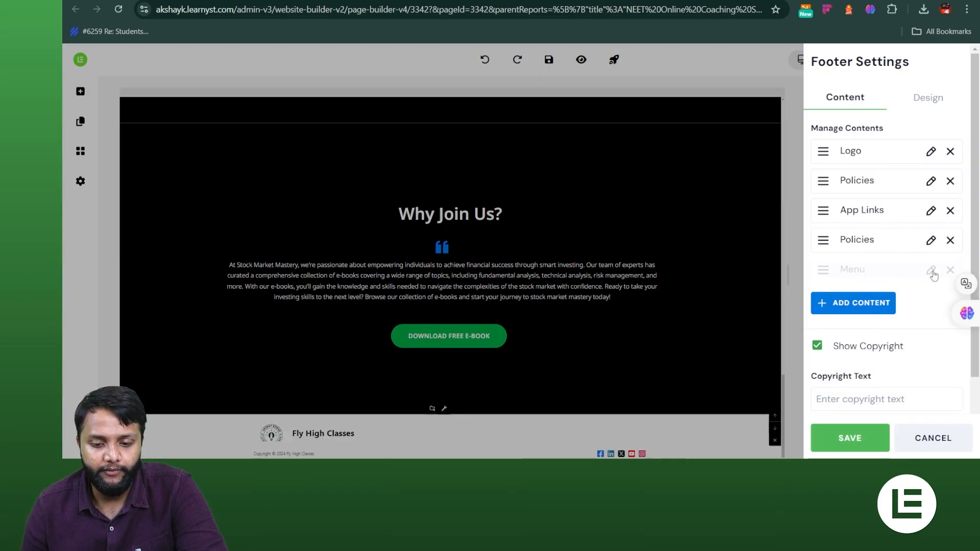
left_click(932, 271)
left_click(861, 186)
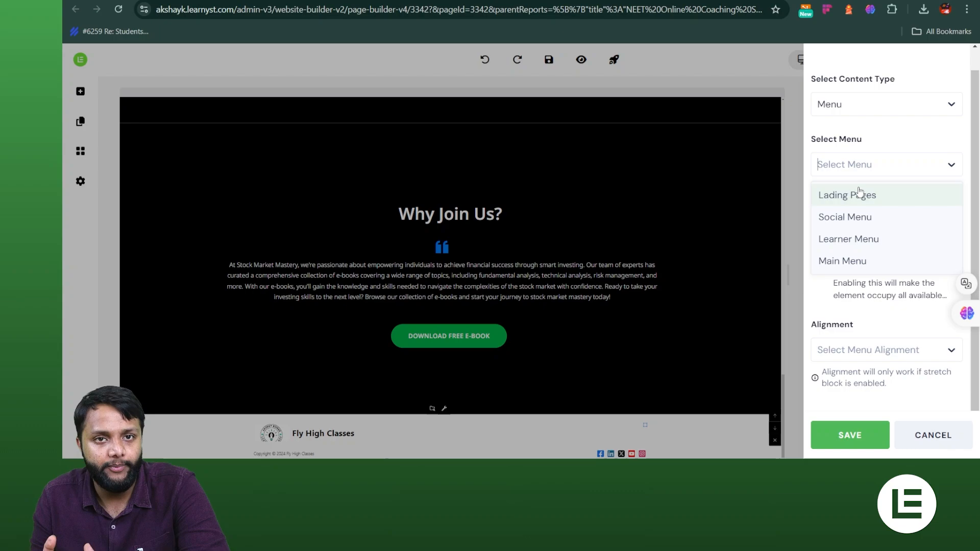
left_click(859, 262)
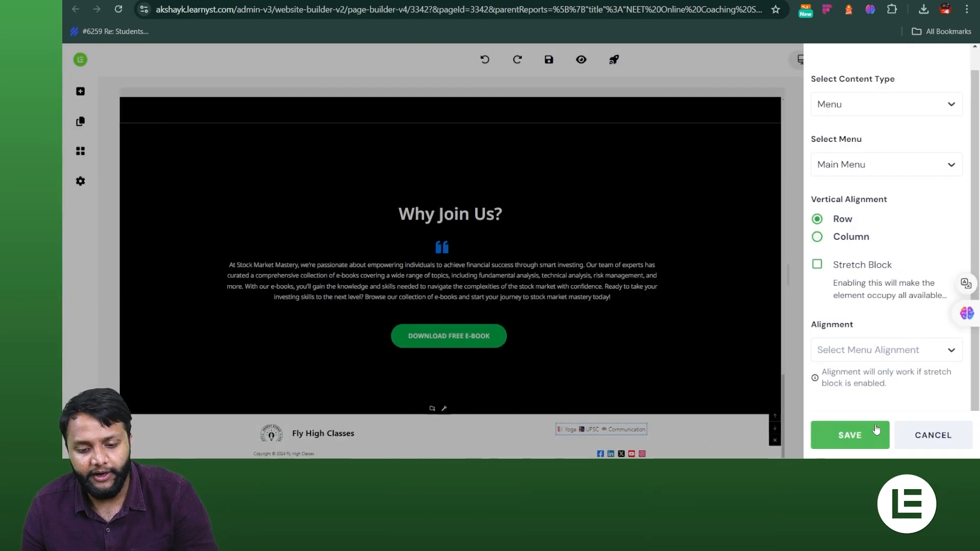
left_click(876, 432)
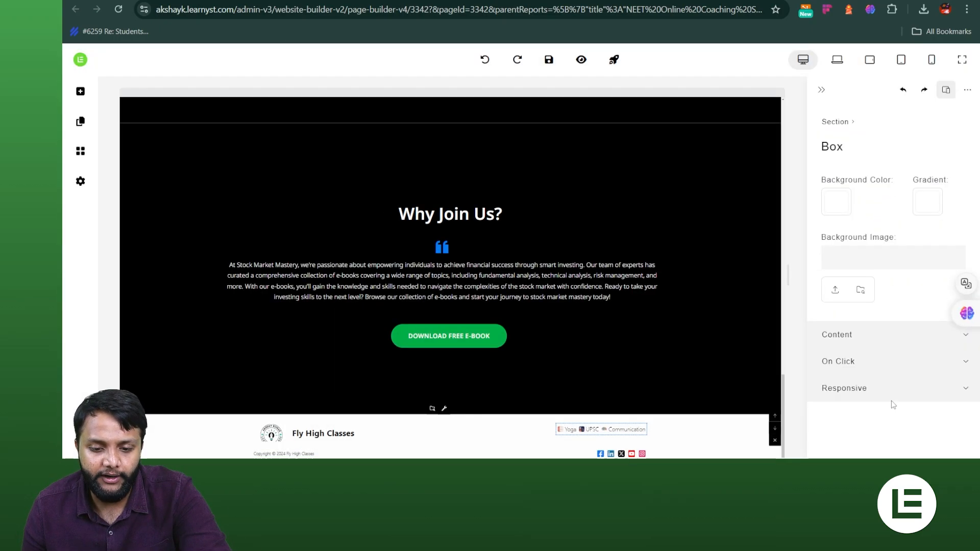
double_click(951, 271)
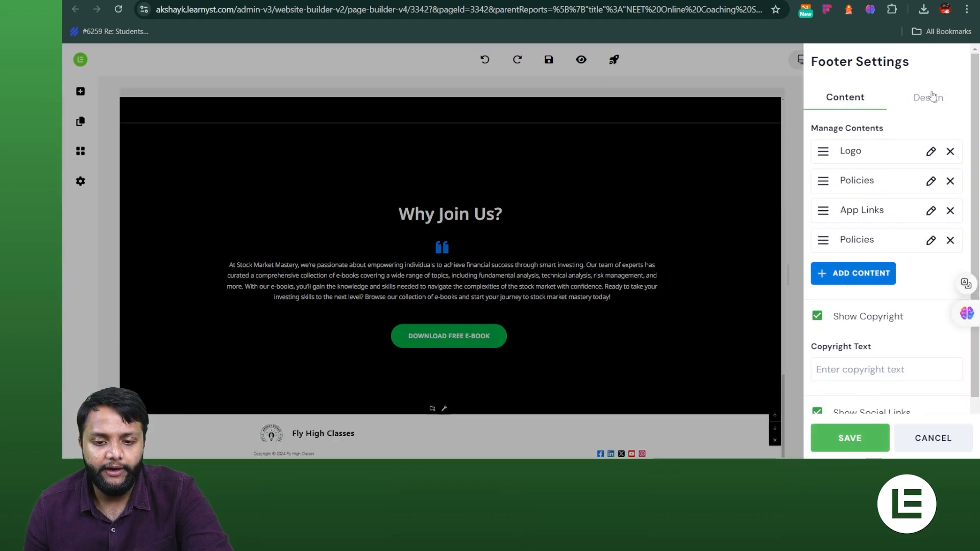
Try a red footer background in the design settings, set the background color to white, rgba(255,255,255,1), and save the footer settings
left_click(932, 101)
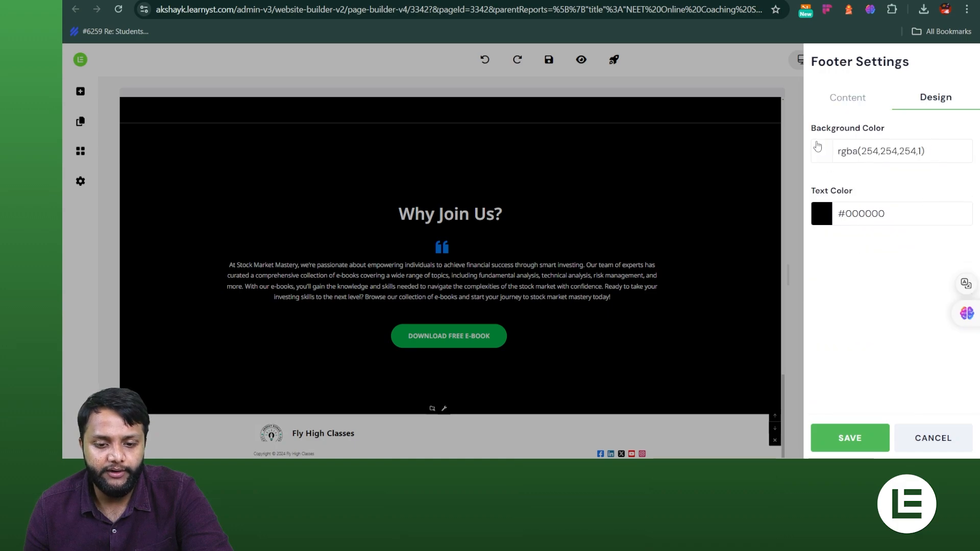
left_click(818, 152)
left_click(931, 194)
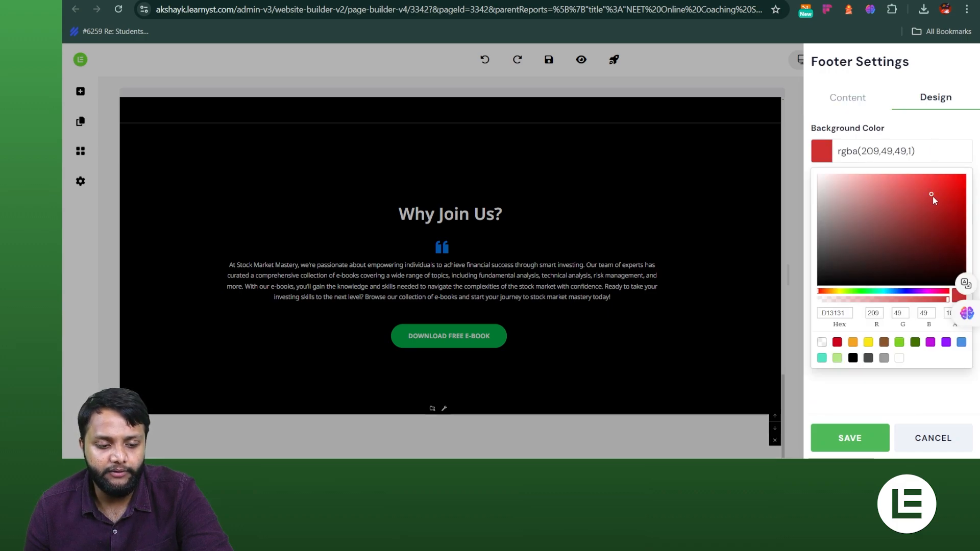
left_click_drag(829, 186, 812, 171)
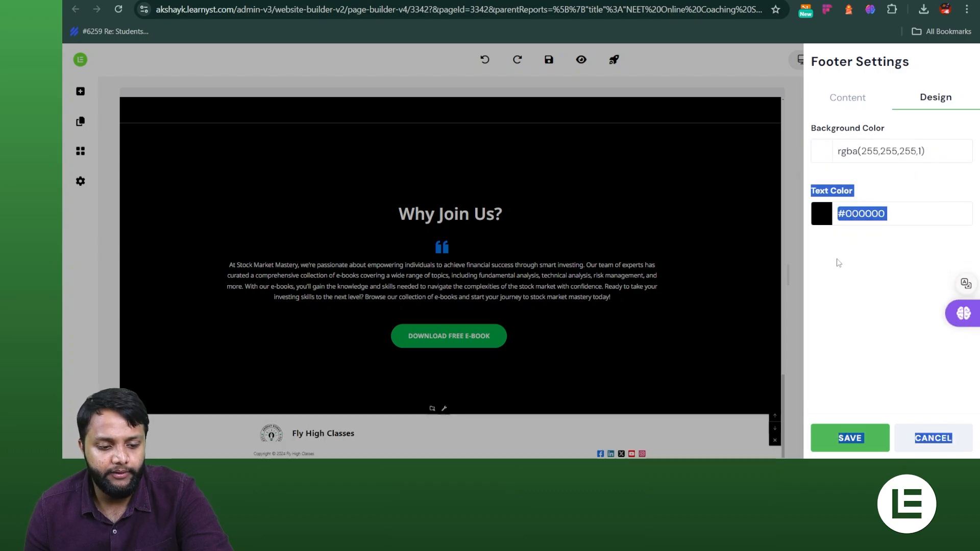
left_click(850, 438)
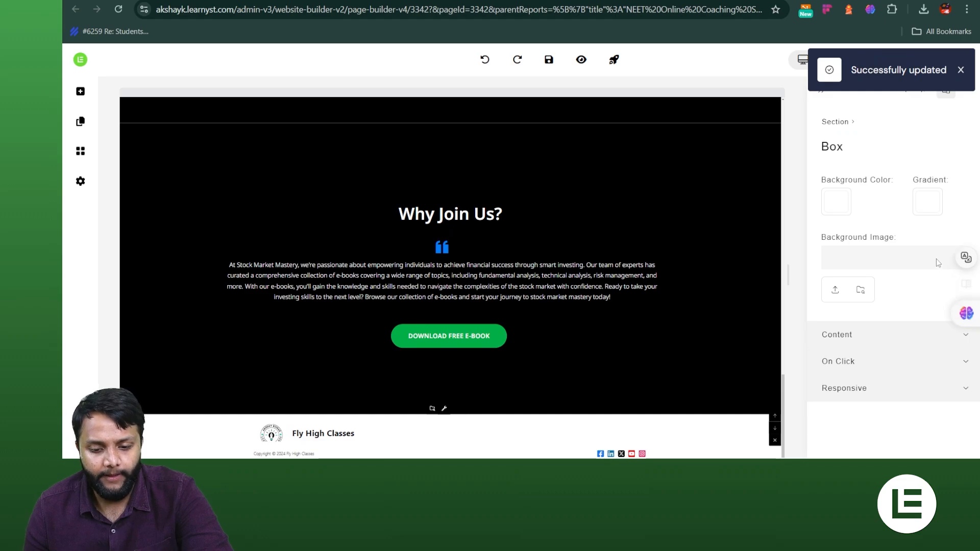
left_click(961, 71)
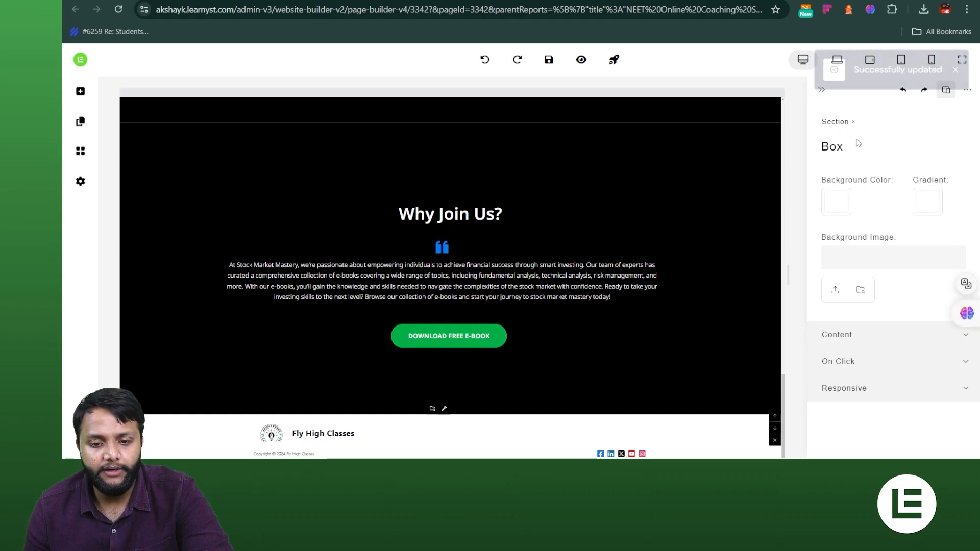
Collapse the Box properties, save the landing page, and open its preview
left_click(821, 91)
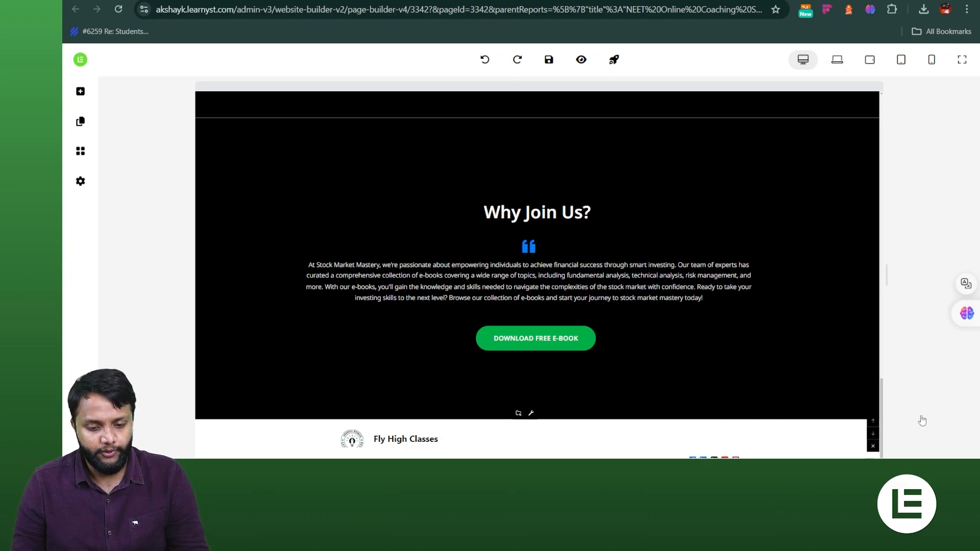
left_click(549, 61)
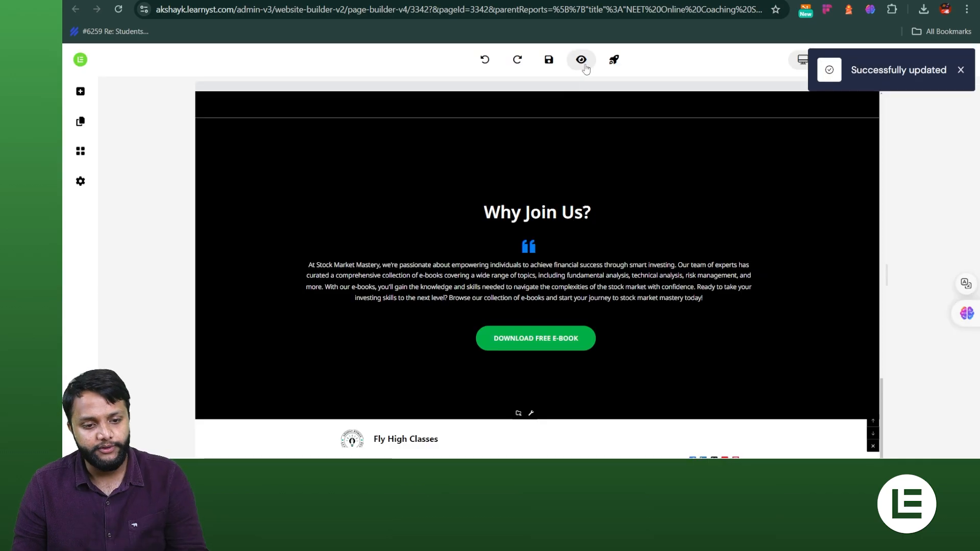
left_click(582, 62)
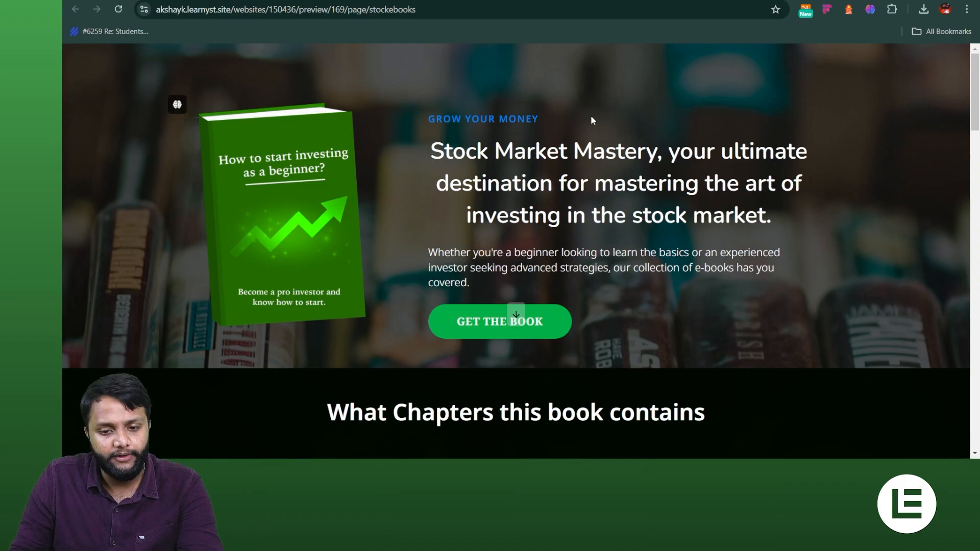
In the landing page preview, examine how the header looks during scrolling and check the footer at the page's end
scroll(467, 117, "down", 1)
scroll(291, 96, "up", 1)
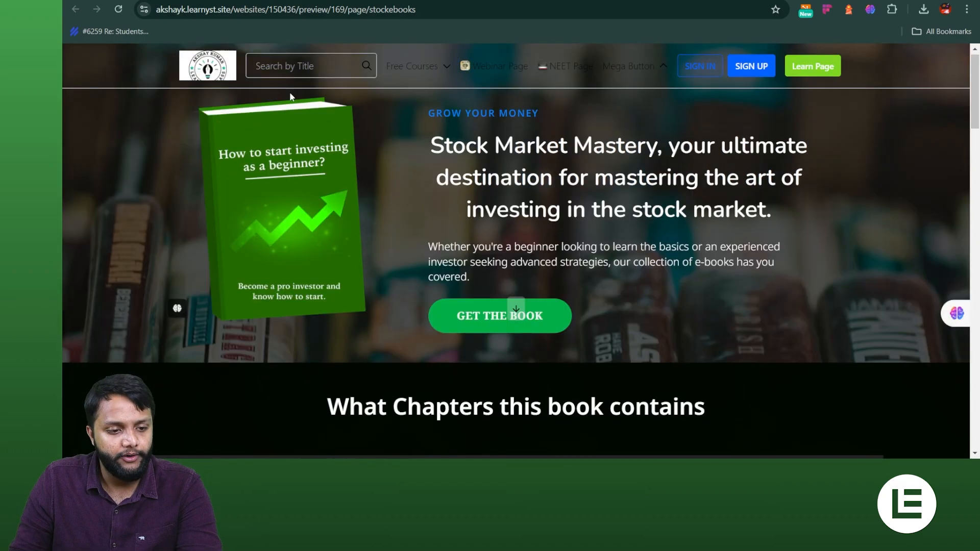
scroll(657, 129, "up", 1)
scroll(657, 129, "down", 8)
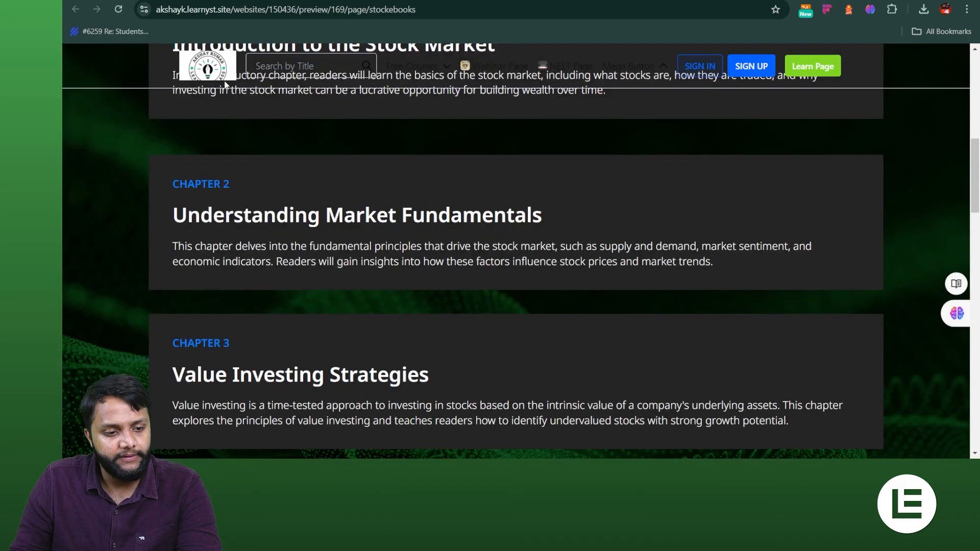
scroll(112, 71, "up", 6)
scroll(111, 71, "up", 3)
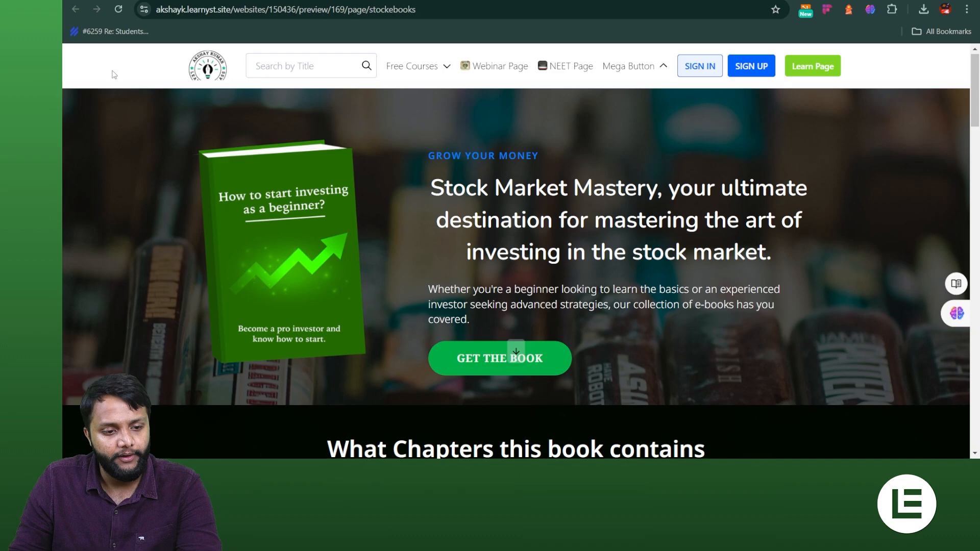
scroll(113, 74, "down", 8)
scroll(963, 92, "down", 1)
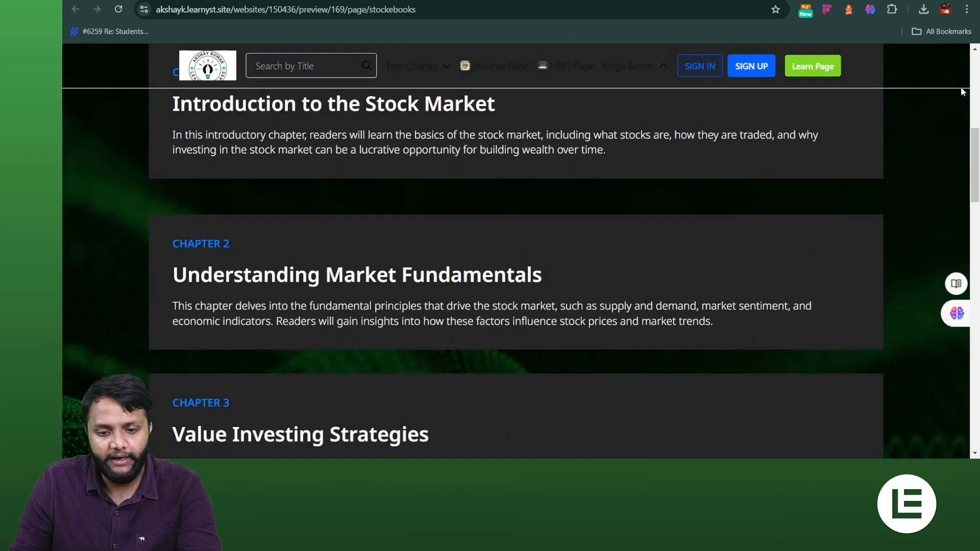
scroll(695, 64, "up", 3)
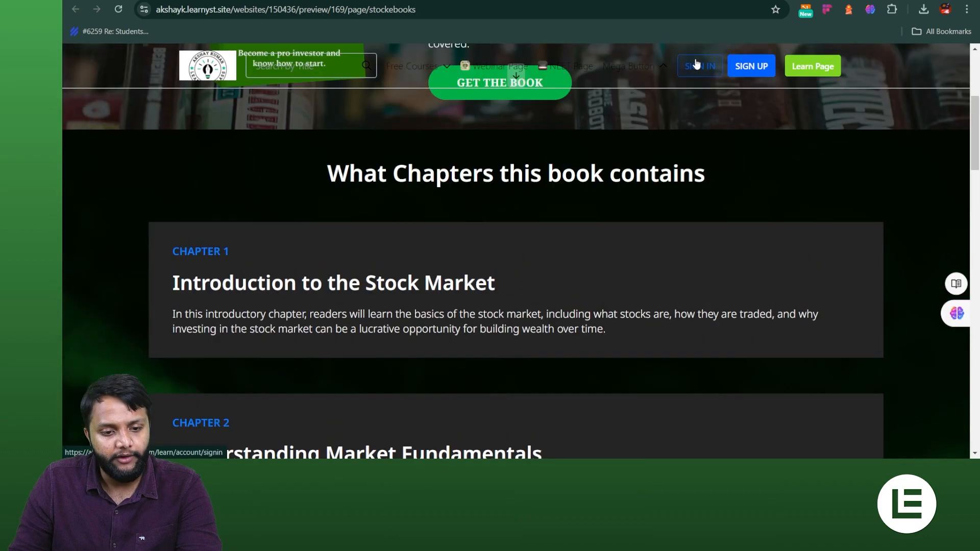
scroll(696, 62, "up", 5)
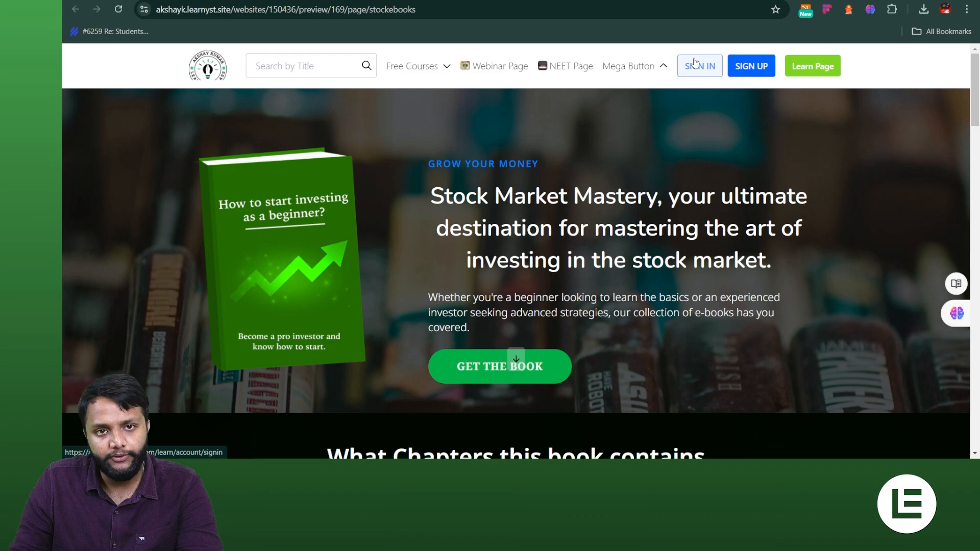
scroll(694, 62, "down", 8)
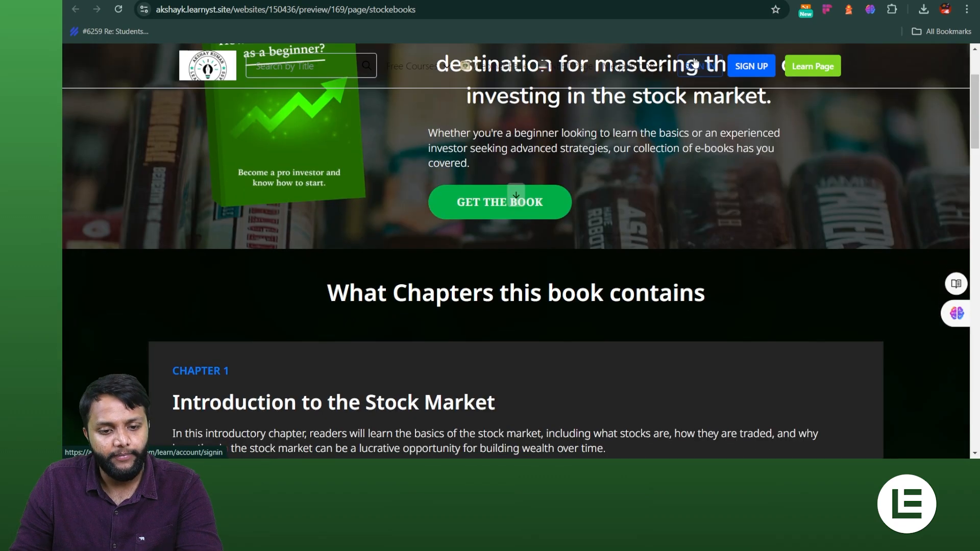
scroll(694, 61, "down", 15)
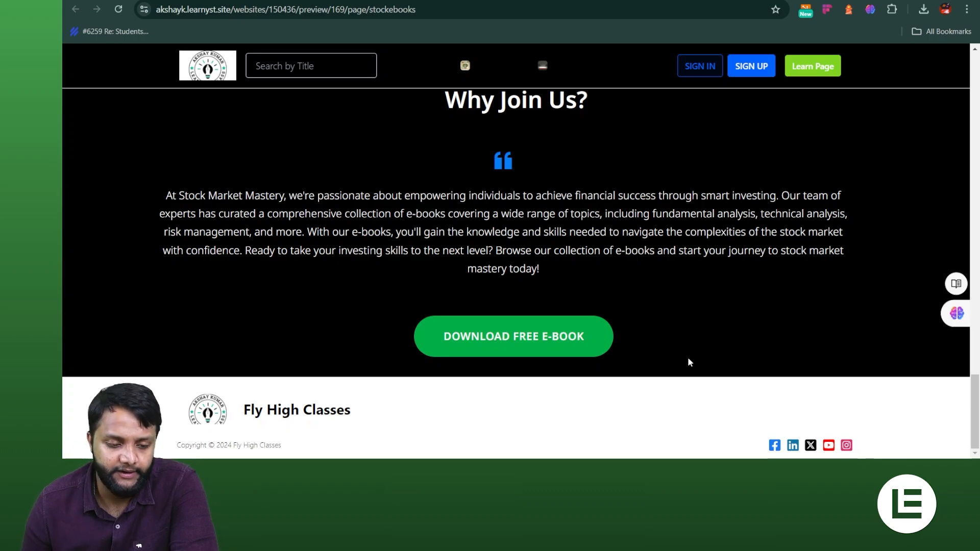
scroll(615, 266, "up", 20)
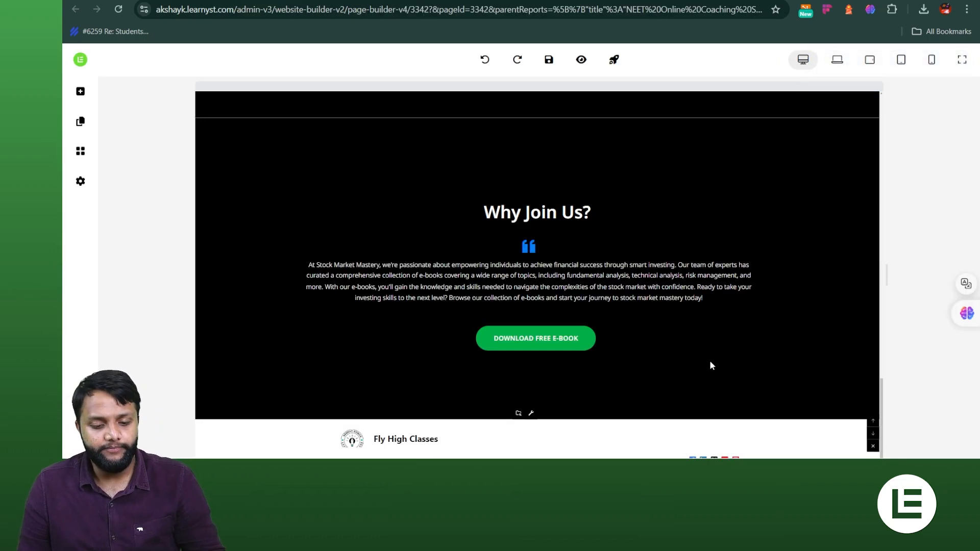
Back in the page builder, browse the Learnyst widget library from the recommended Navbar and Footer through all available widgets
mouse_move(694, 424)
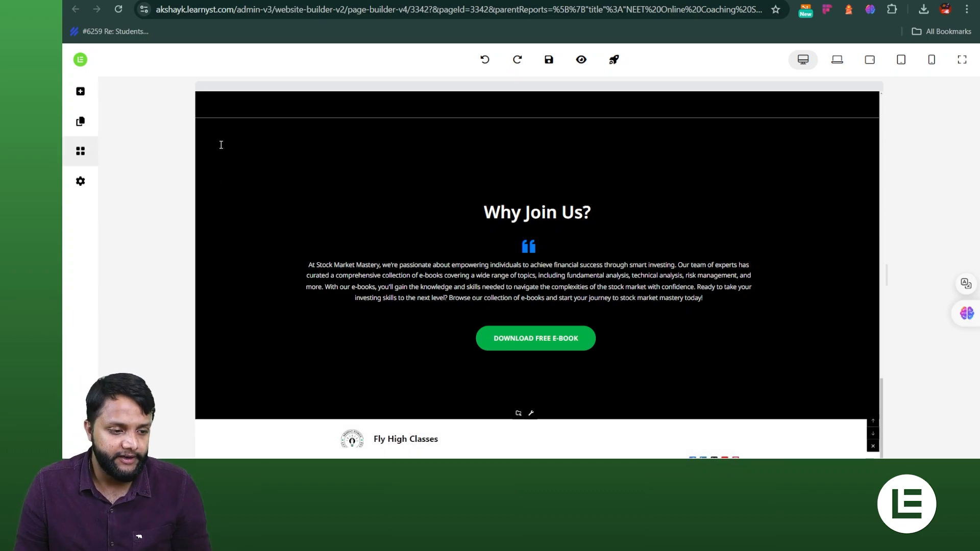
scroll(413, 194, "down", 5)
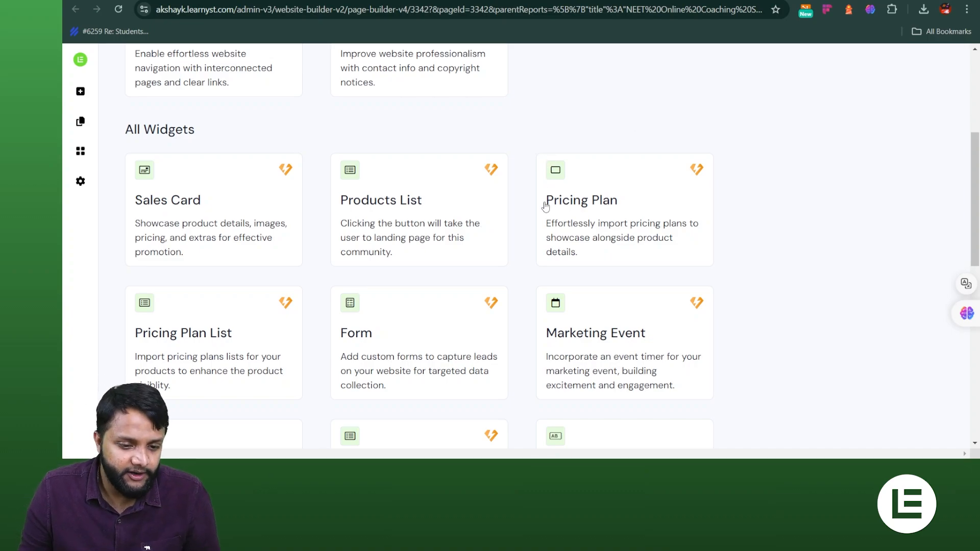
scroll(545, 205, "down", 9)
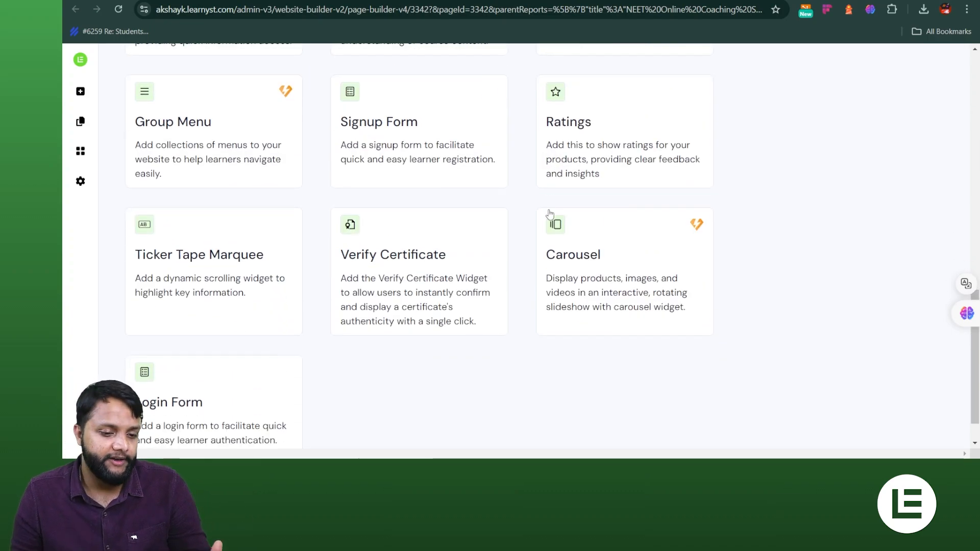
scroll(550, 214, "up", 10)
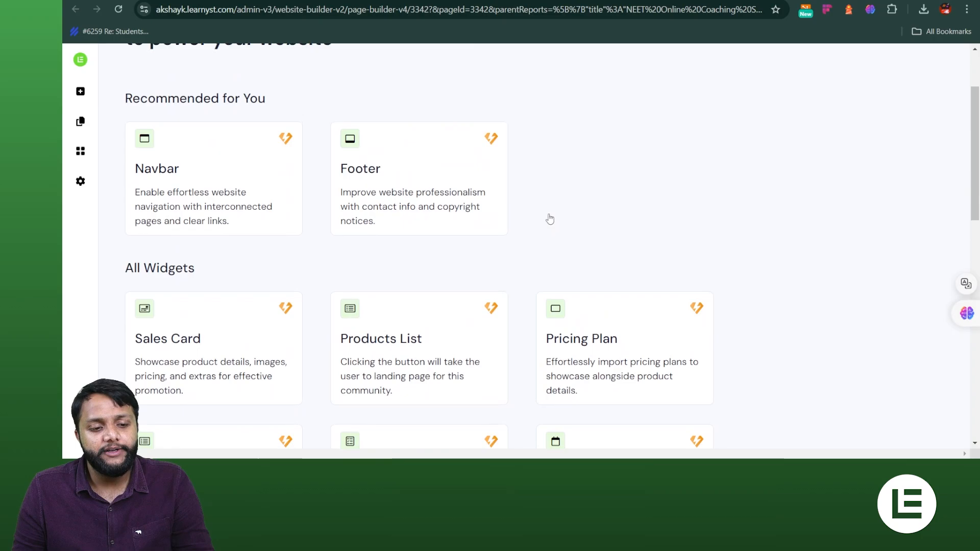
scroll(550, 219, "up", 2)
scroll(452, 277, "down", 6)
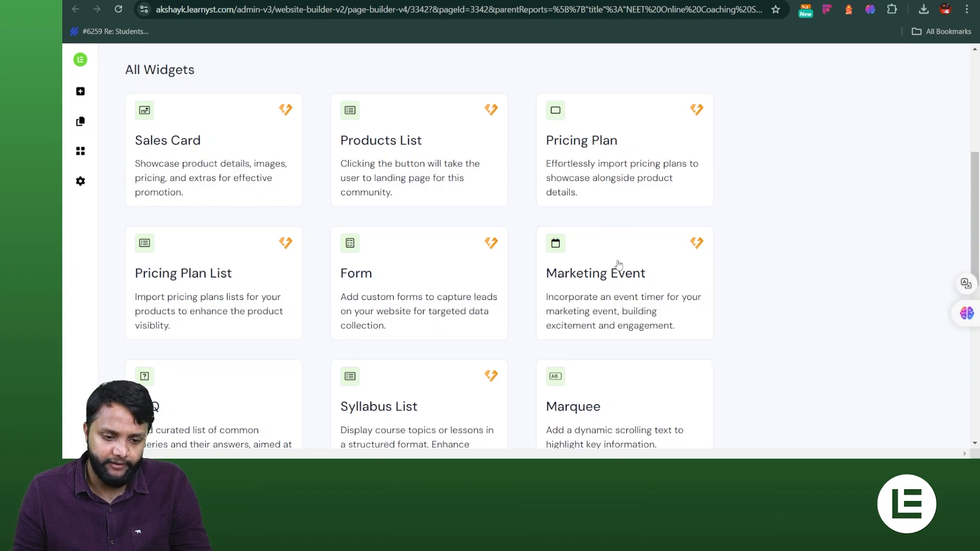
scroll(479, 237, "down", 4)
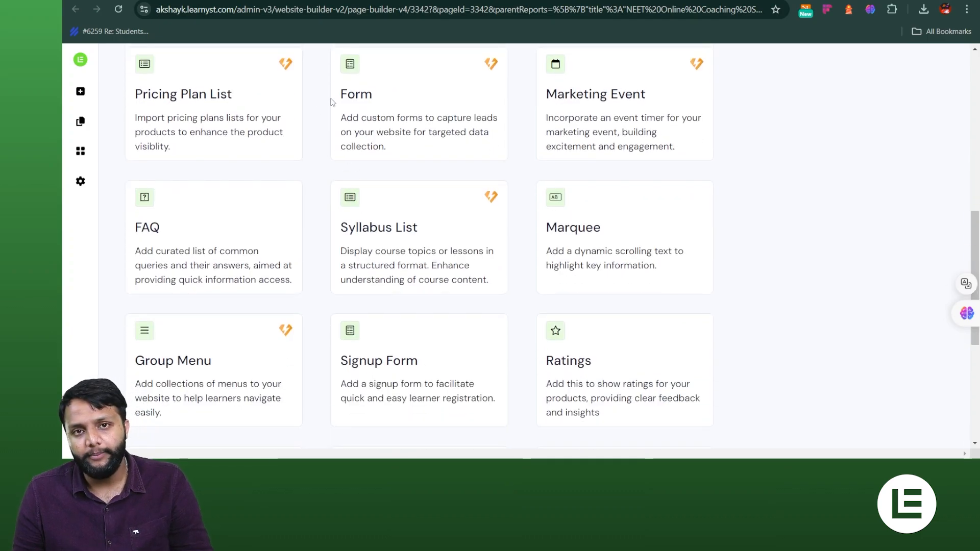
scroll(377, 200, "down", 4)
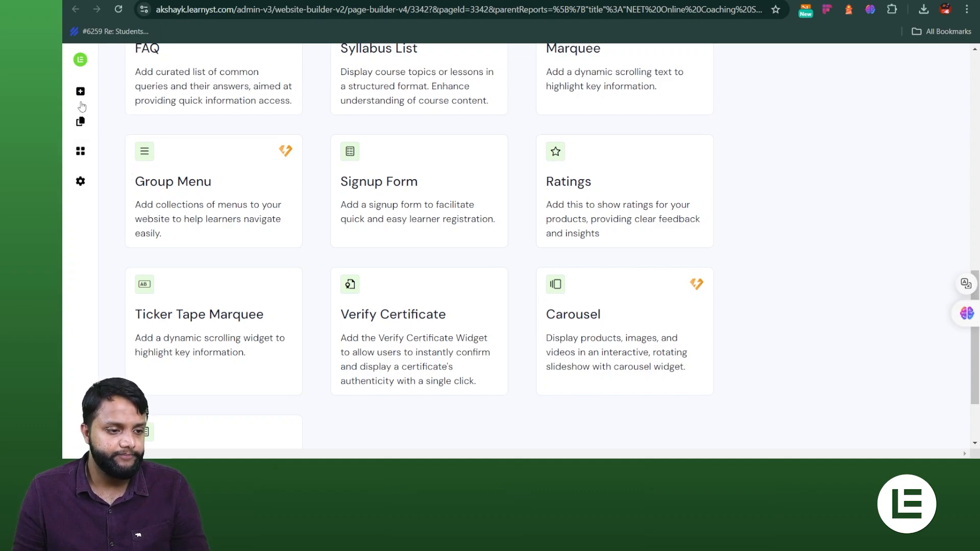
scroll(499, 175, "up", 10)
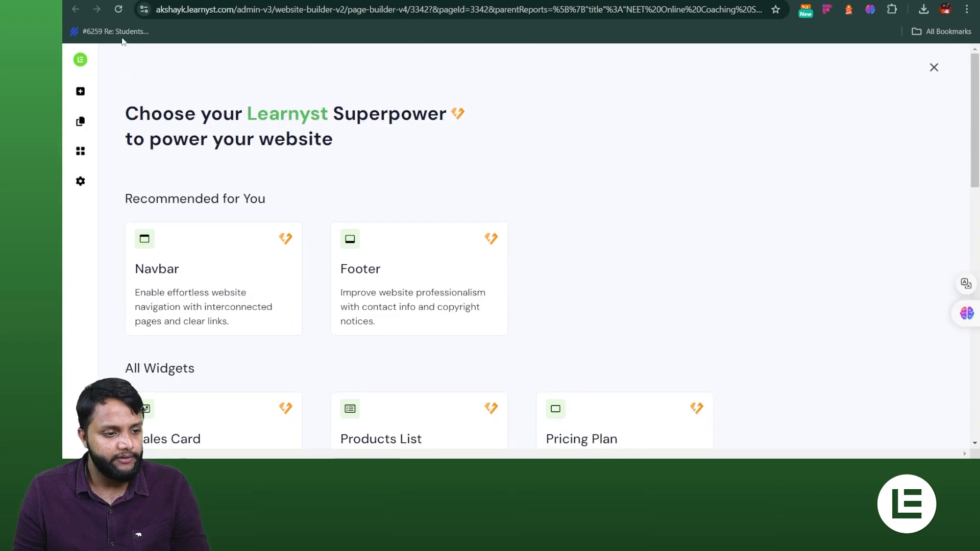